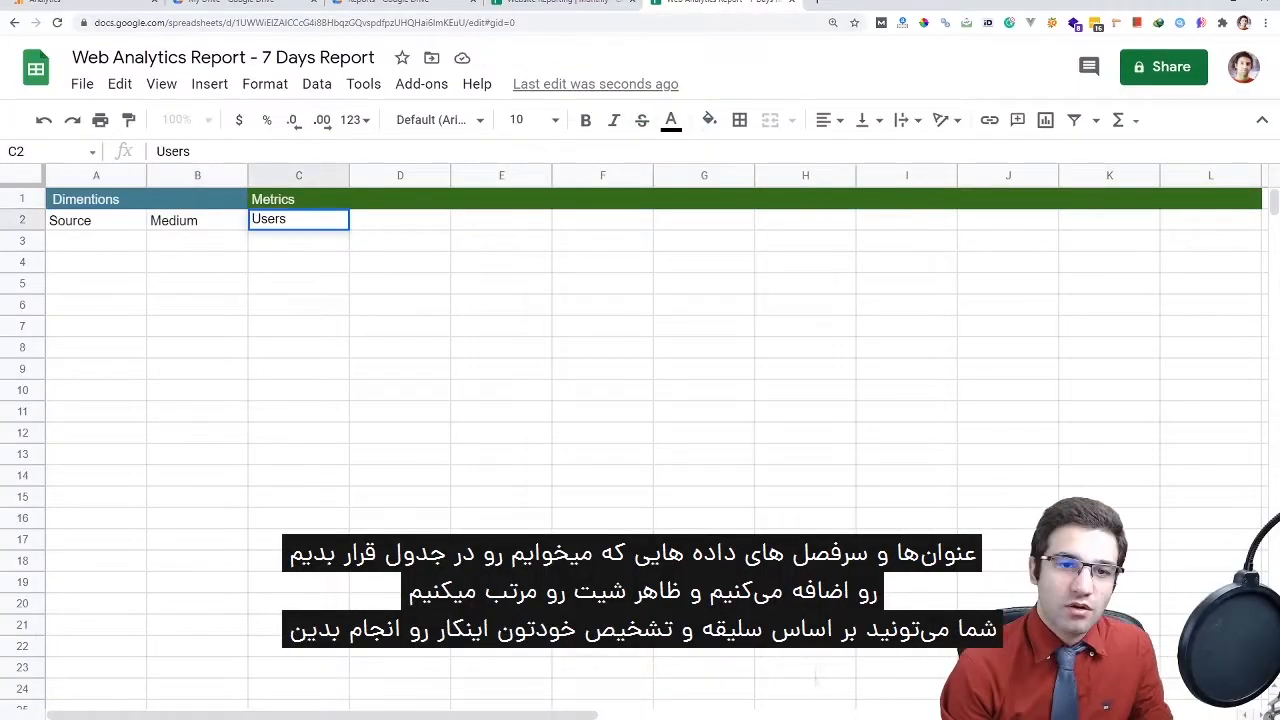
Type the Sessions, Time-on-Site and Bounce Rate header cells across the row
key("Tab")
type("Sessions")
key("Tab")
type("Time-on-Site (se")
key("Tab")
type("C")
key("BackSpace")
type("Bounce Rate (%")
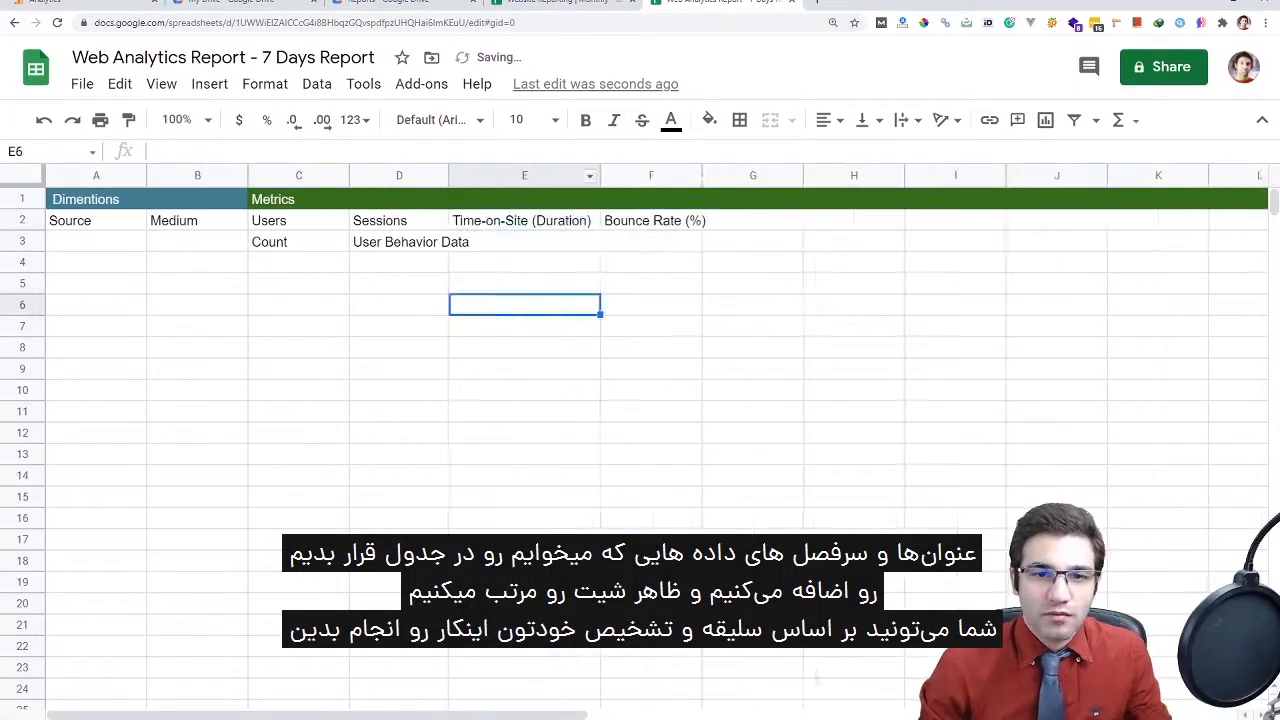
Border the header cells, add Sales E-commerce, Keywords and Conversion Data headings, and colour the header rows
left_click_drag(96, 220, 197, 220)
left_click(761, 241)
type("Sales E-commerce")
key("Tab")
type("Keywords")
left_click(761, 220)
type("Conversion Data")
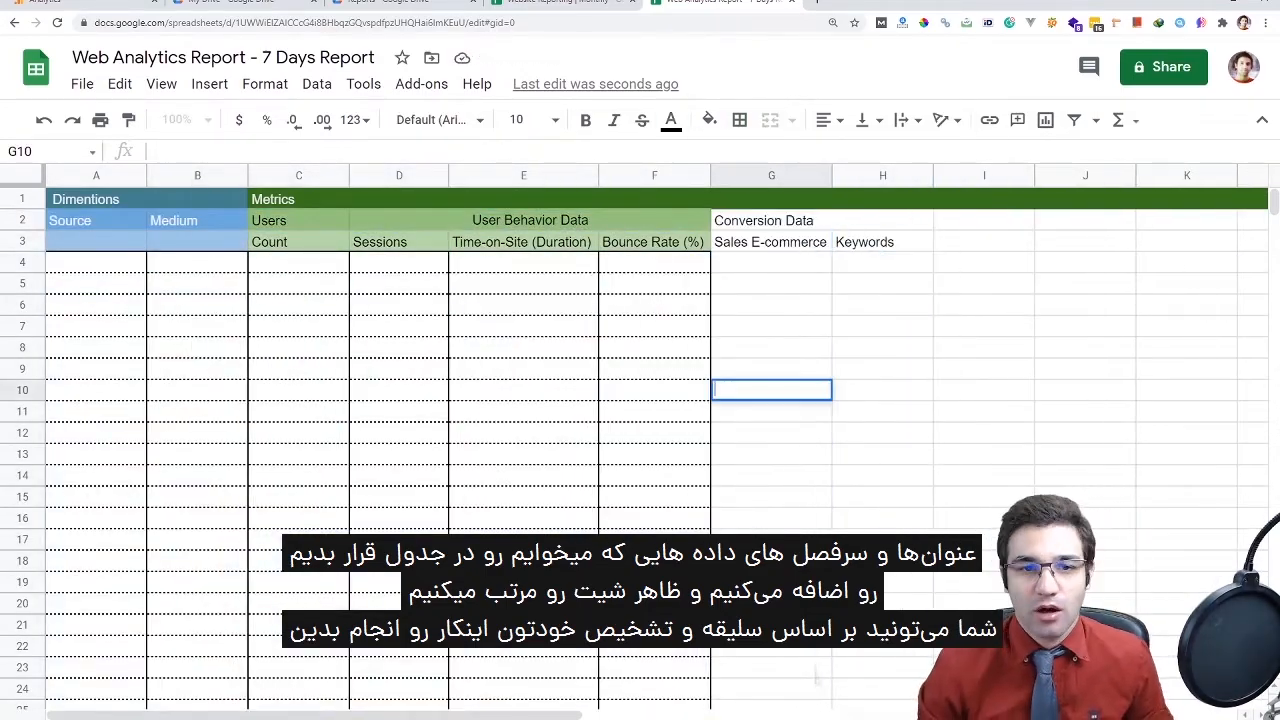
Add conditional formatting rules filling A4:B30 blue and C4:F30 green, testing with sample text in B4
left_click_drag(96, 262, 197, 706)
left_click(1173, 504)
left_click(1130, 248)
left_click(1242, 275)
left_click(760, 475)
left_click(1218, 560)
left_click(197, 262)
type("sdsds")
key("Tab")
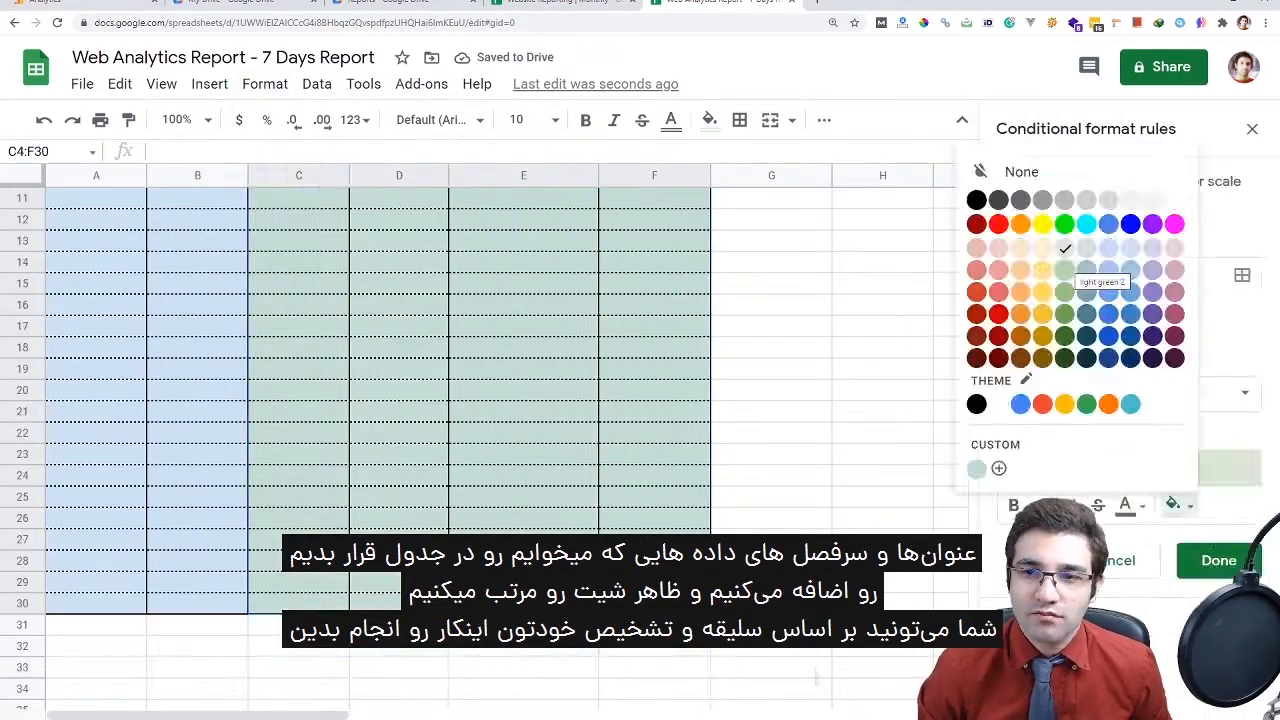
left_click(1064, 270)
left_click(1218, 560)
scroll(480, 400, "up", 5)
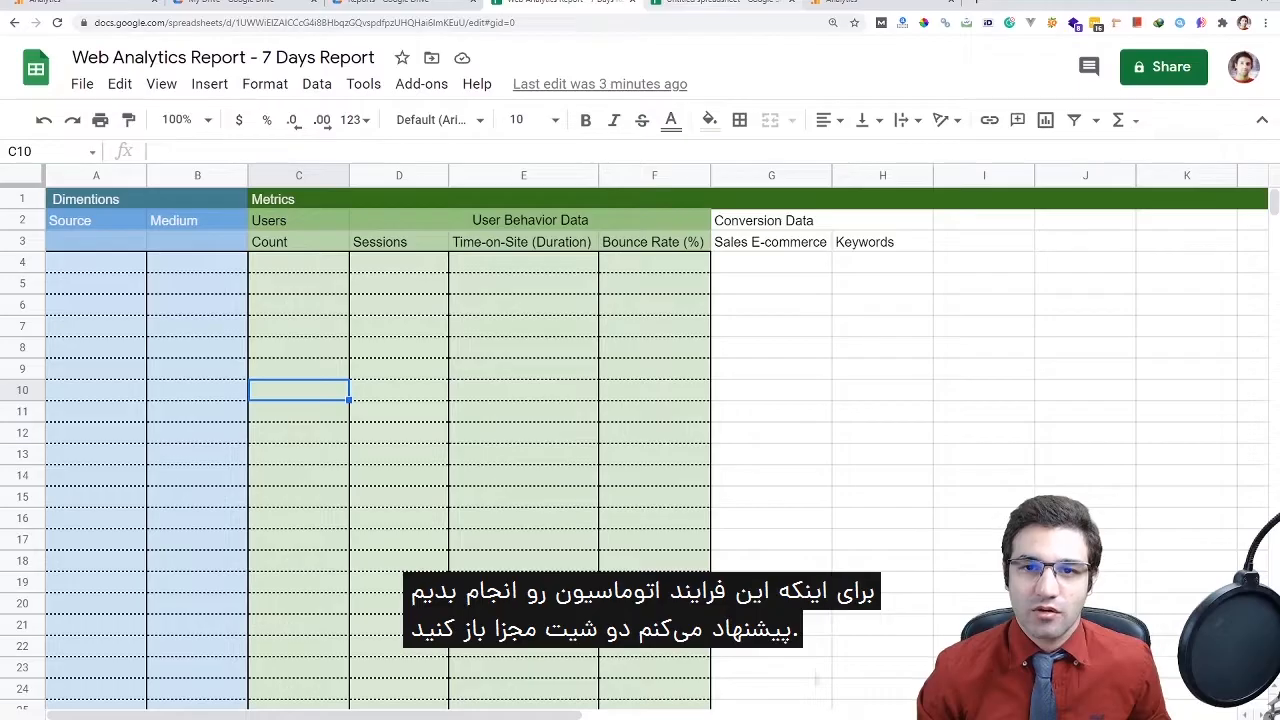
Toggle between the Web Analytics Report tab and the Untitled spreadsheet tab, ending on Untitled
key("ctrl+Tab")
key("ctrl+shift+Tab")
key("ctrl+Tab")
key("ctrl+shift+Tab")
key("ctrl+Tab")
key("ctrl+shift+Tab")
key("ctrl+Tab")
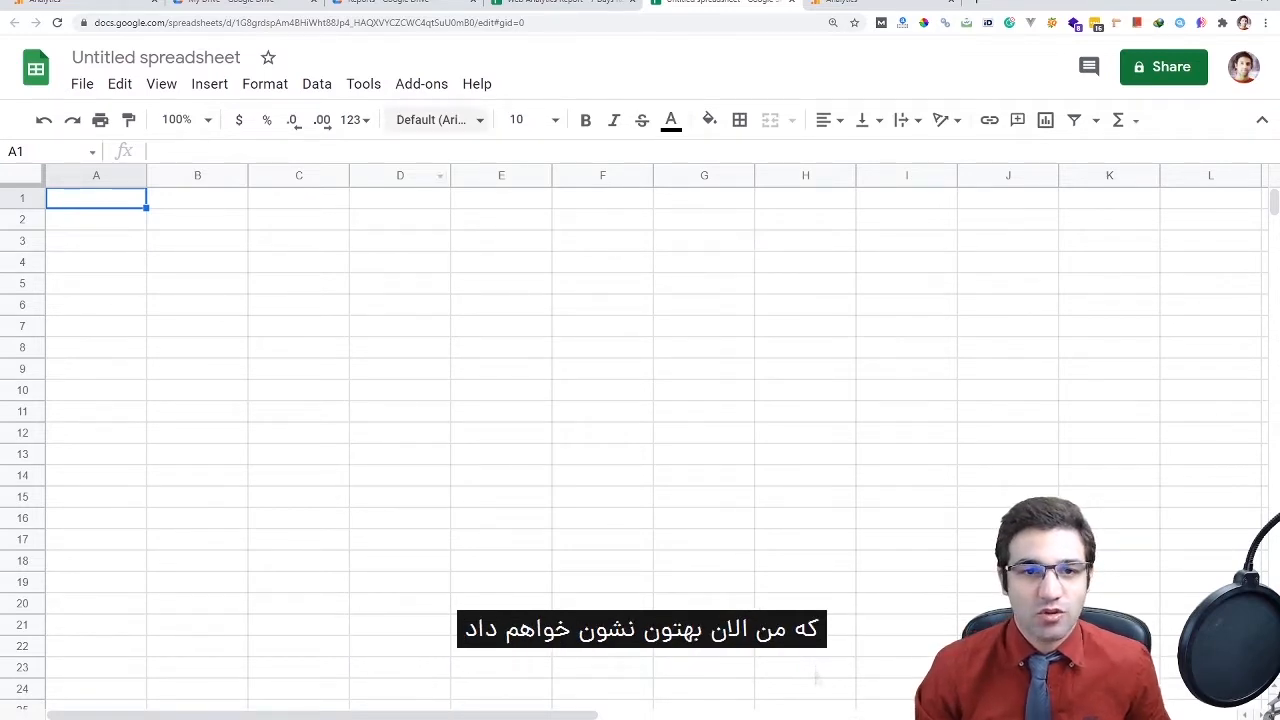
Search the Workspace Marketplace for 'google analytics', install the Google Analytics add-on, and close the Marketplace
left_click(421, 84)
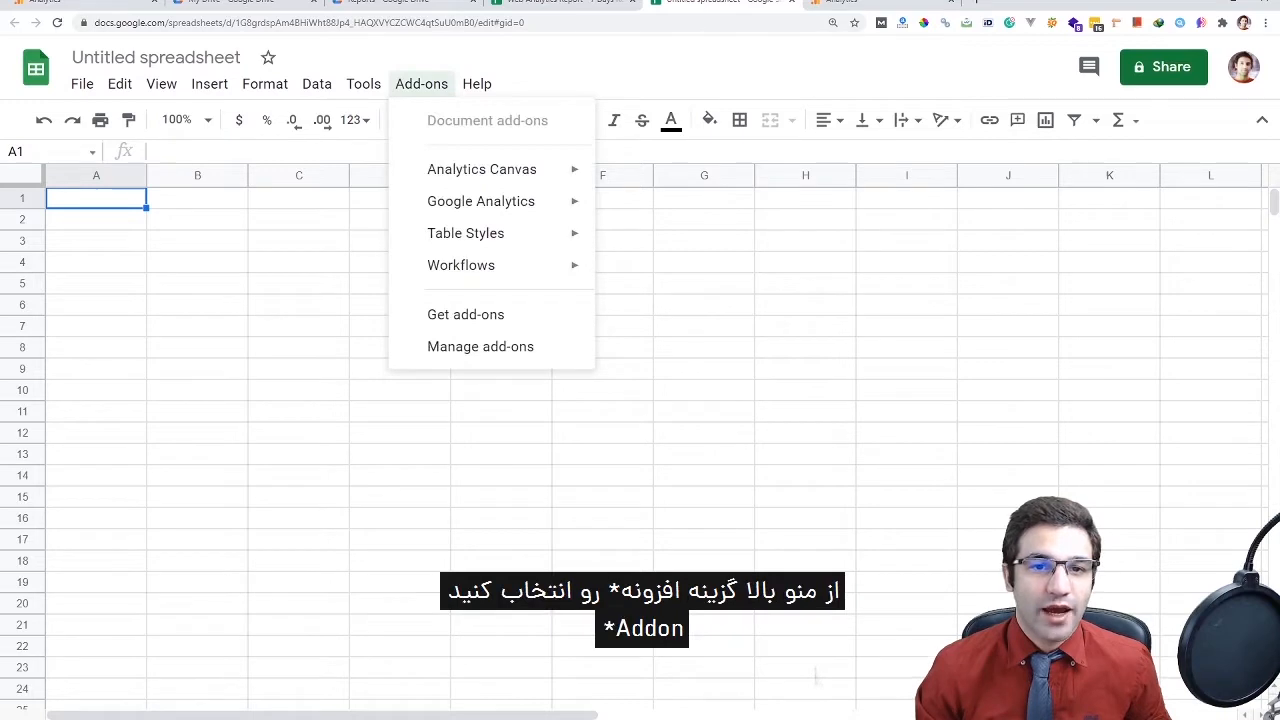
mouse_move(481, 201)
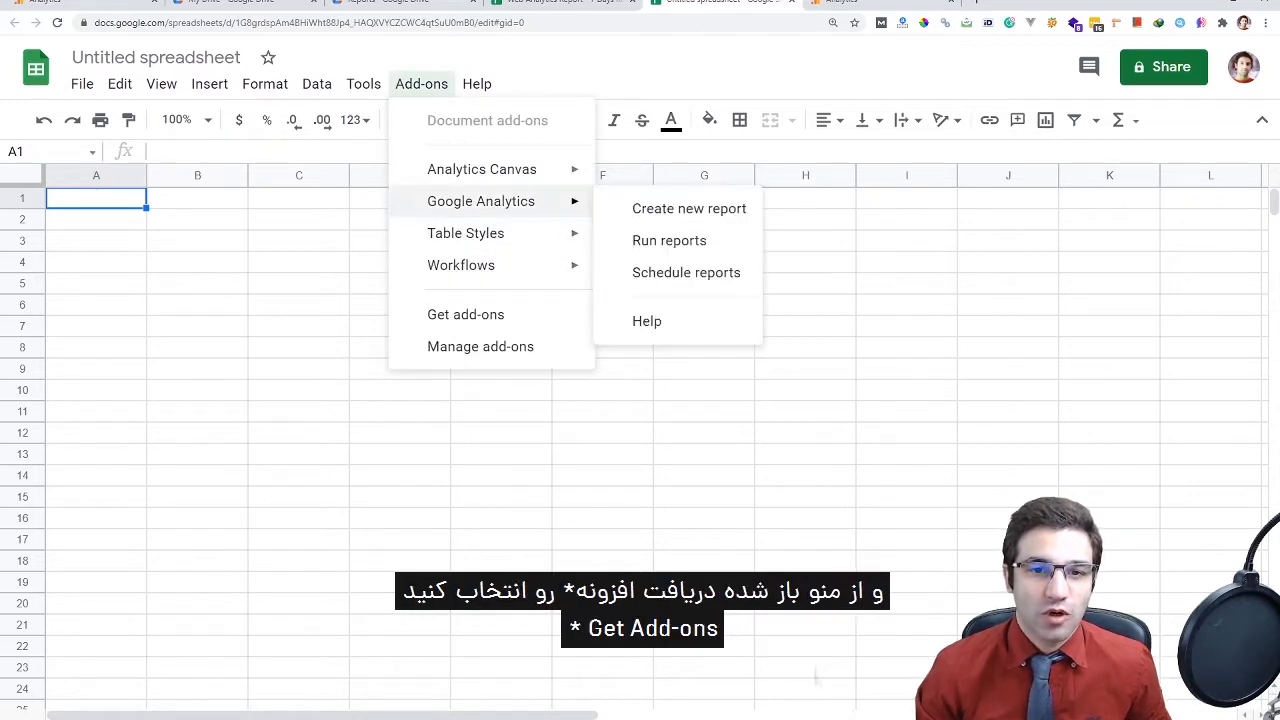
left_click(465, 314)
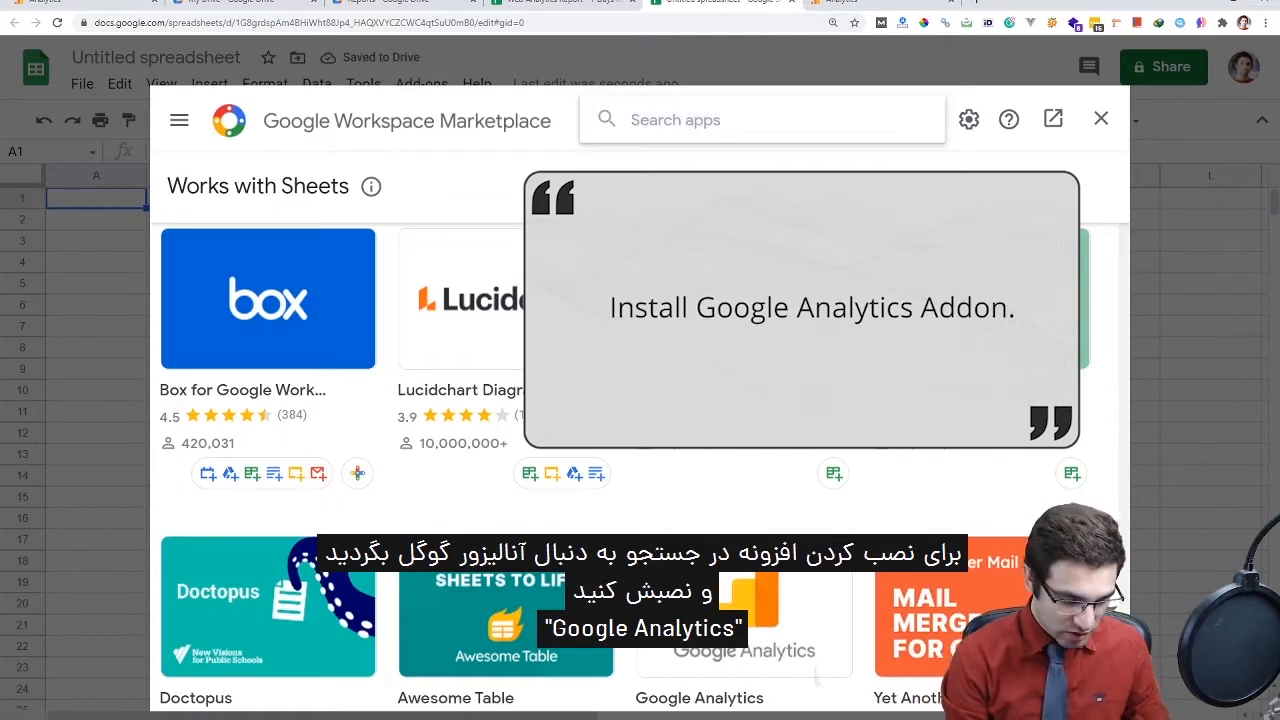
type("google a")
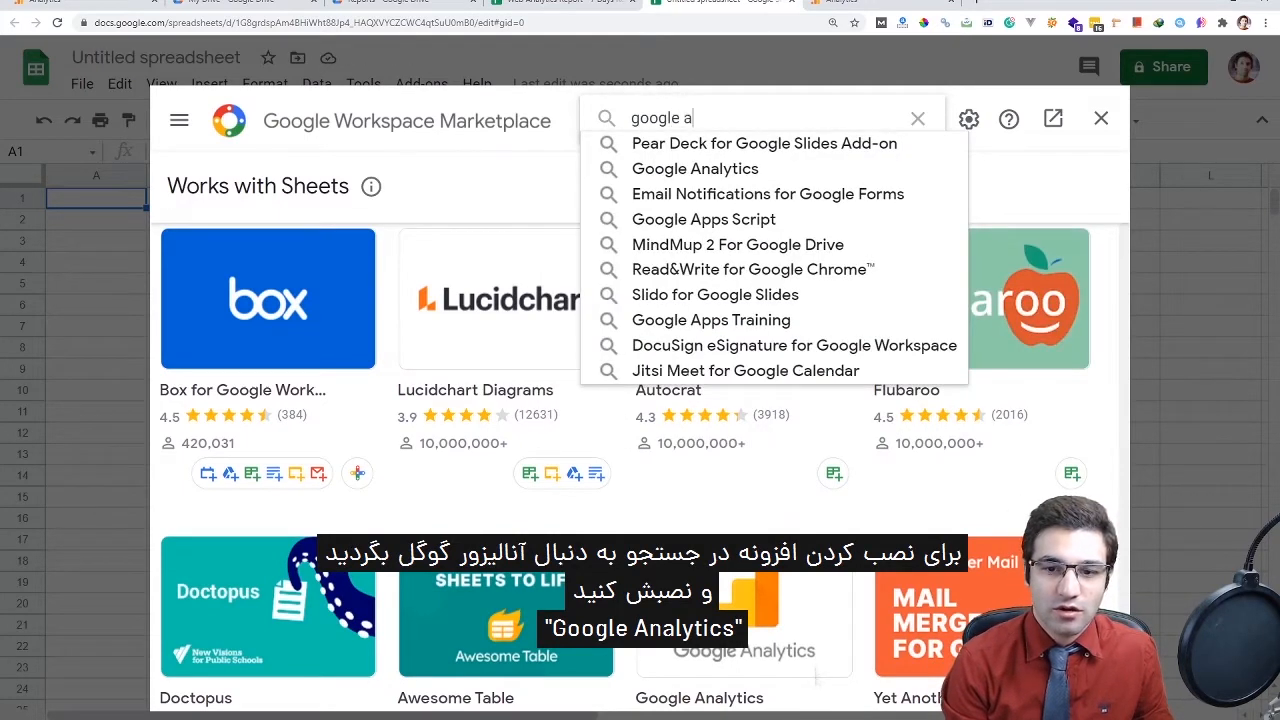
type("nalytics")
key("Return")
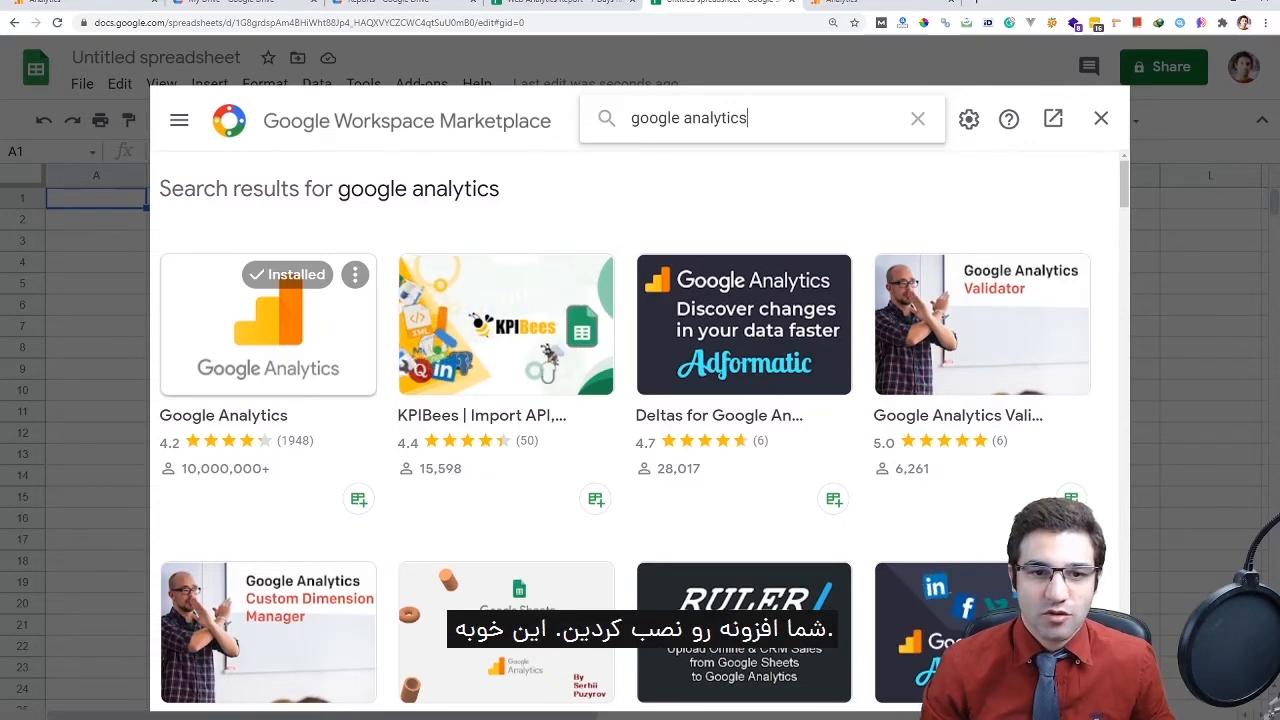
left_click(1101, 118)
Create a new Google Analytics report named 'Website Traffic Report' and open its Account list
left_click(421, 84)
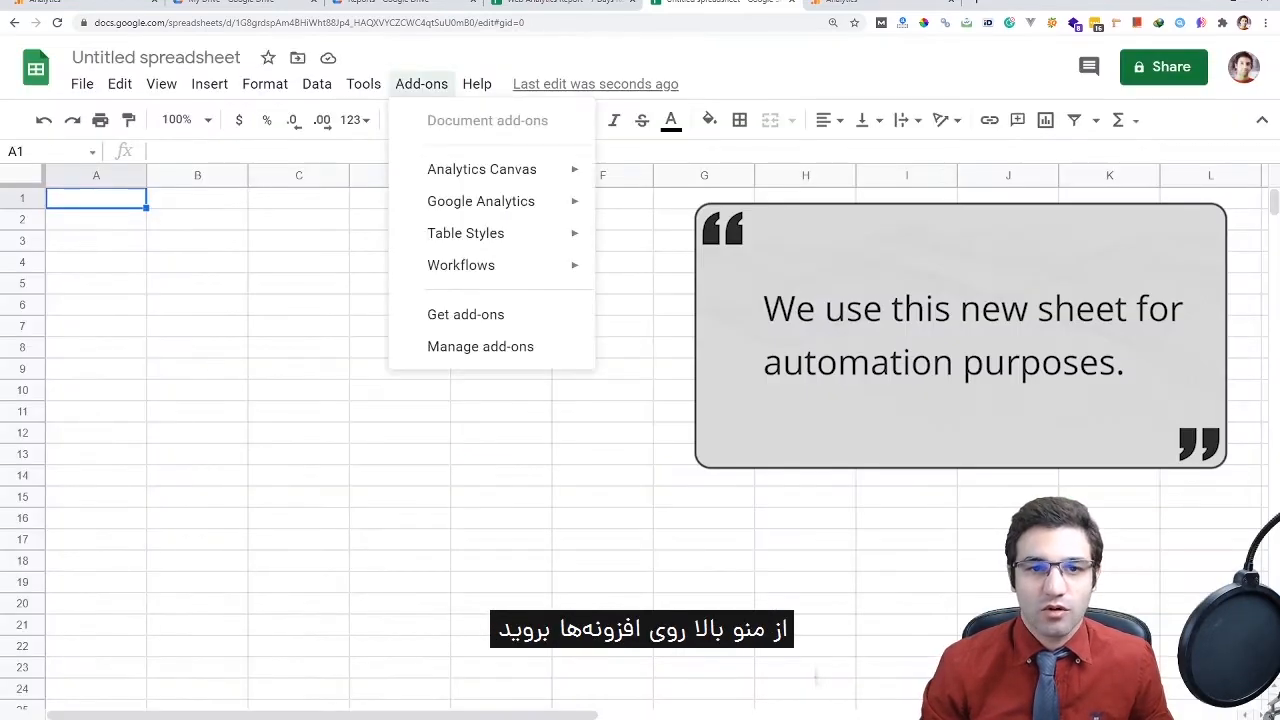
mouse_move(481, 201)
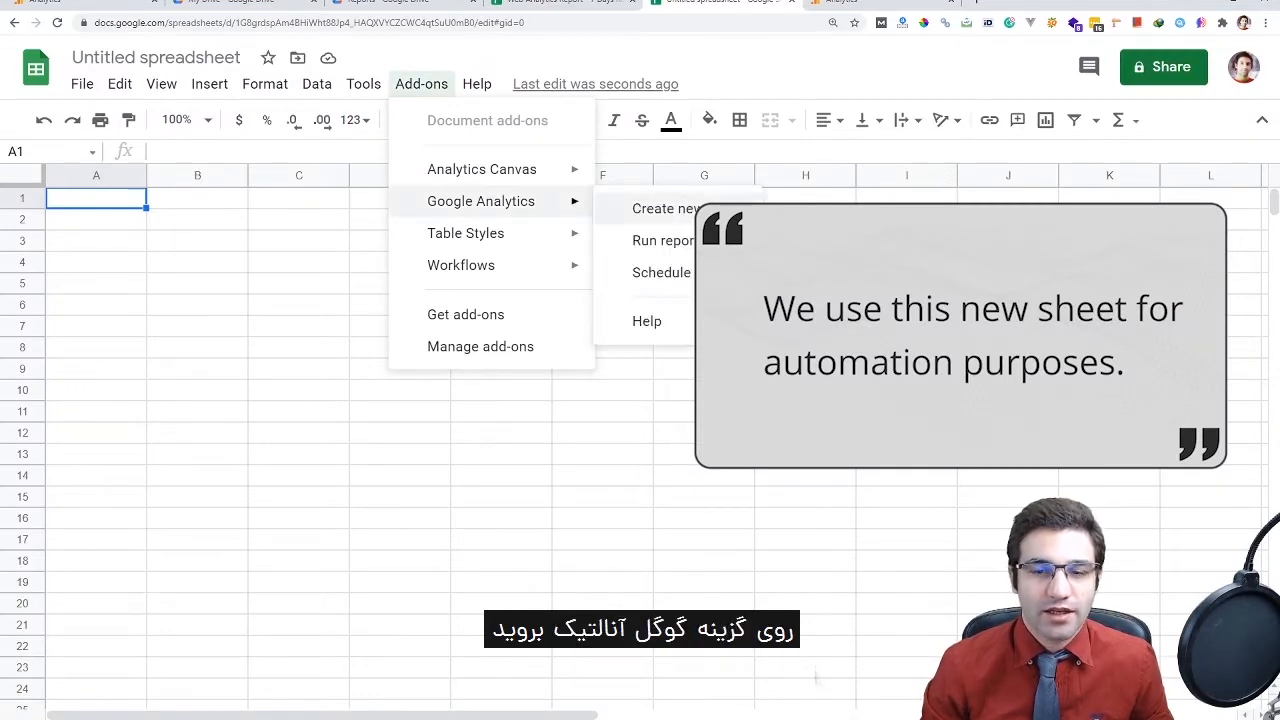
left_click(689, 208)
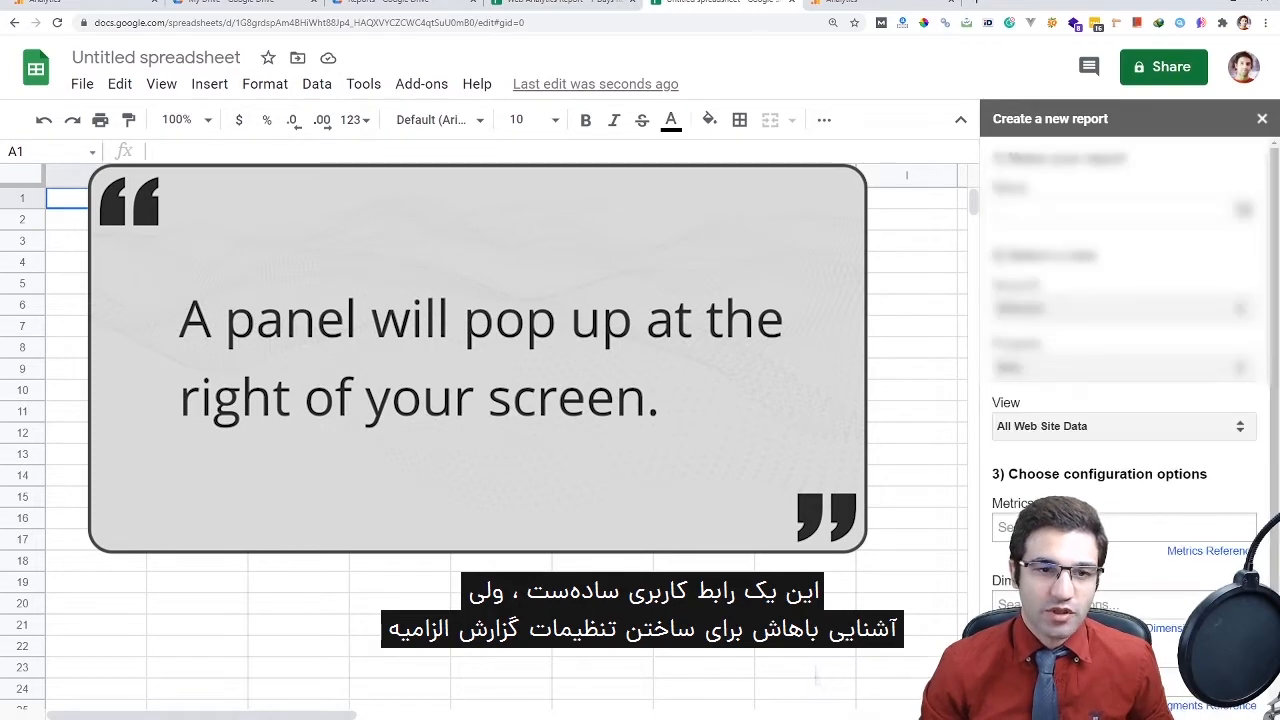
left_click_drag(817, 625, 817, 668)
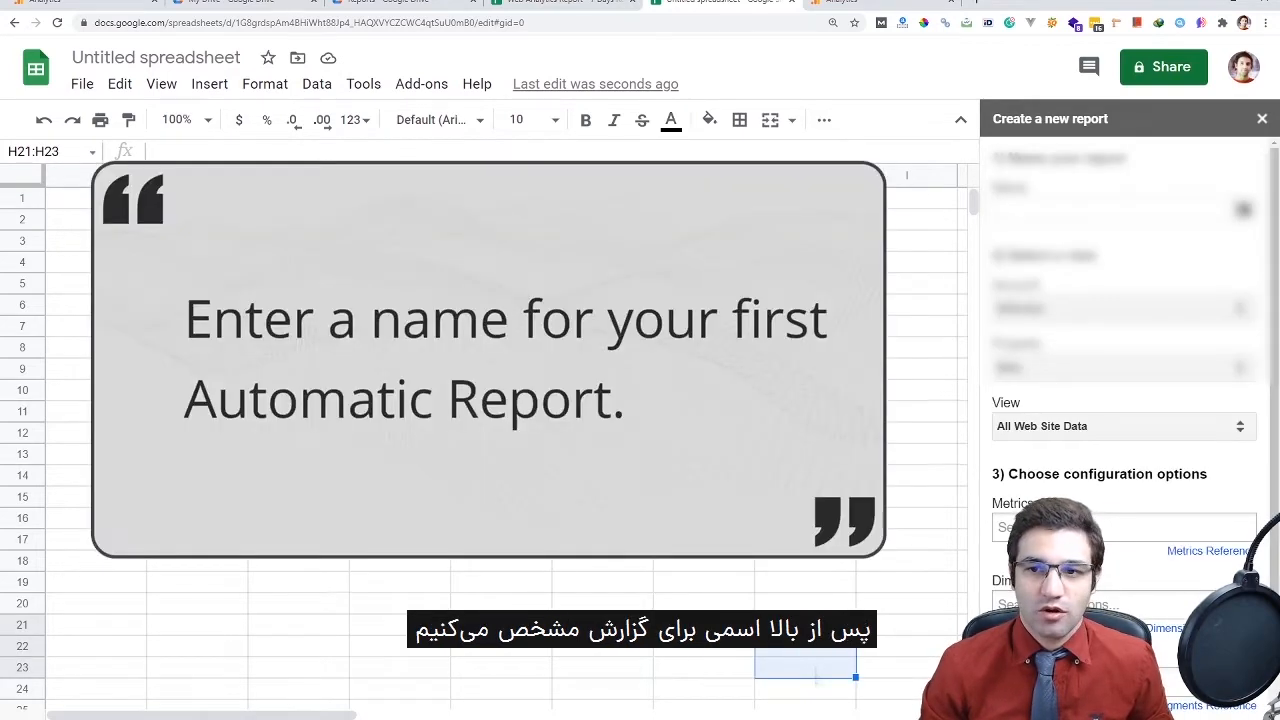
left_click(1114, 209)
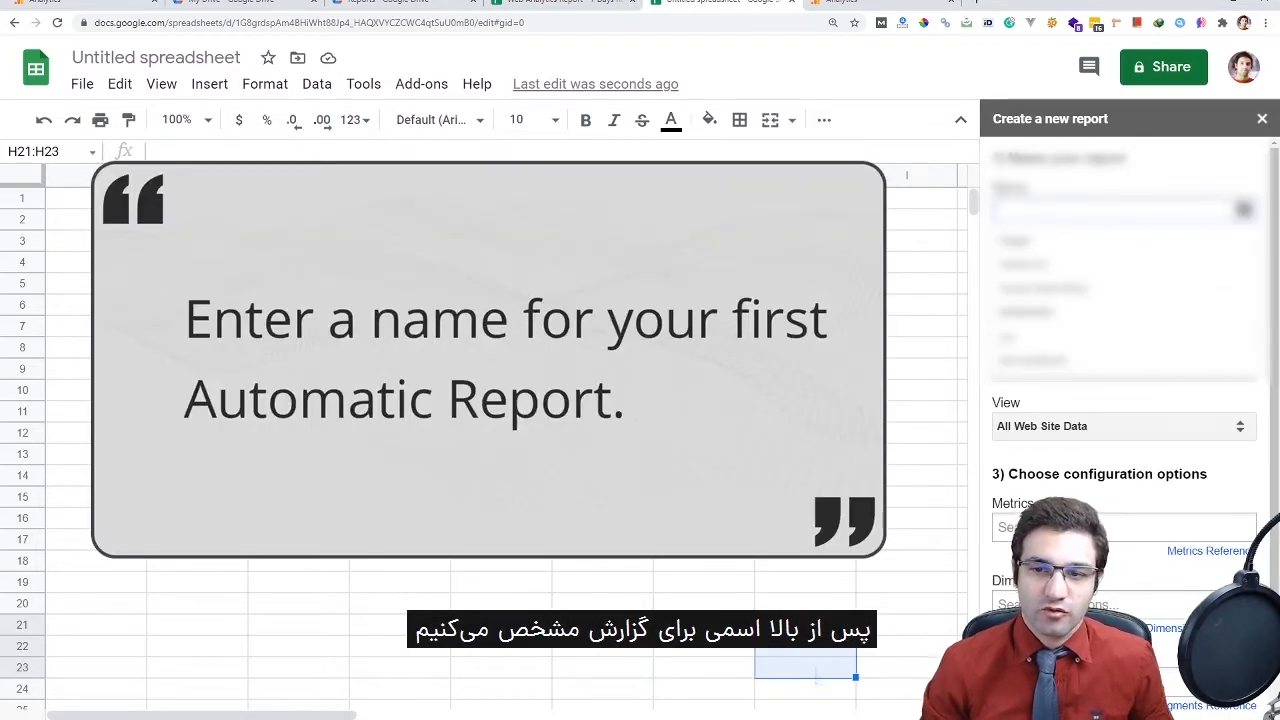
type("Website")
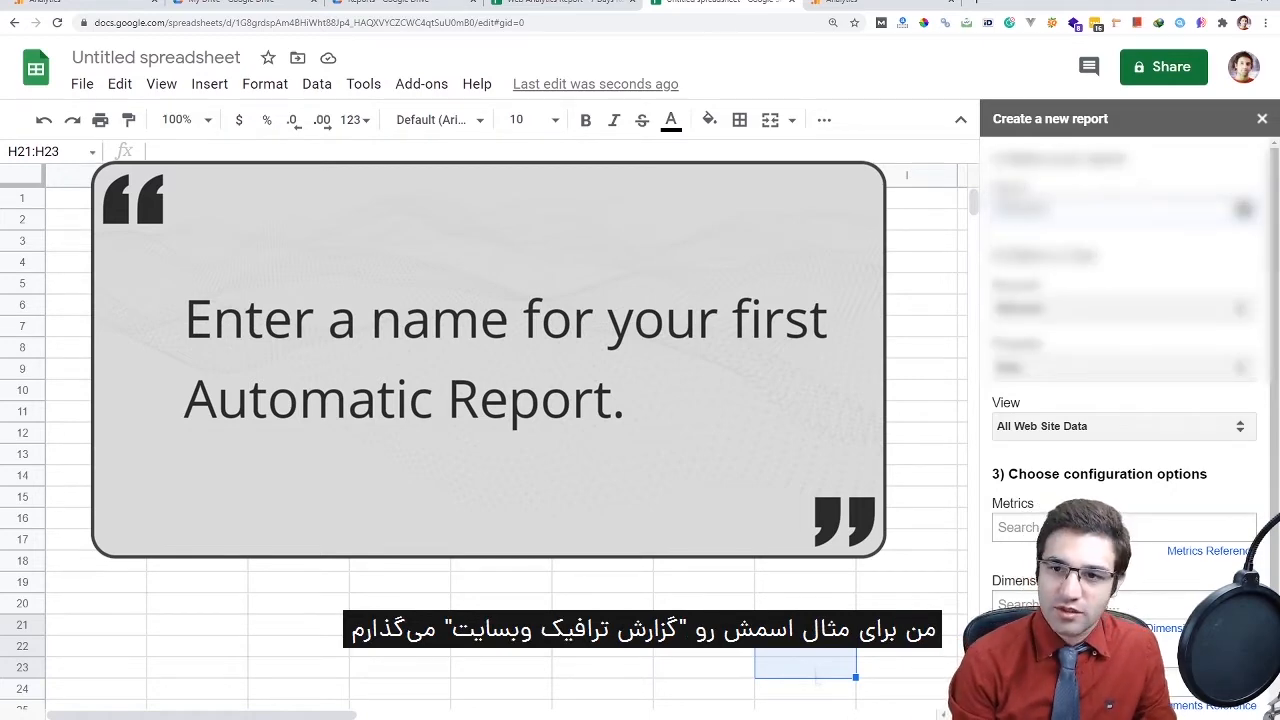
type(" Traffic Report")
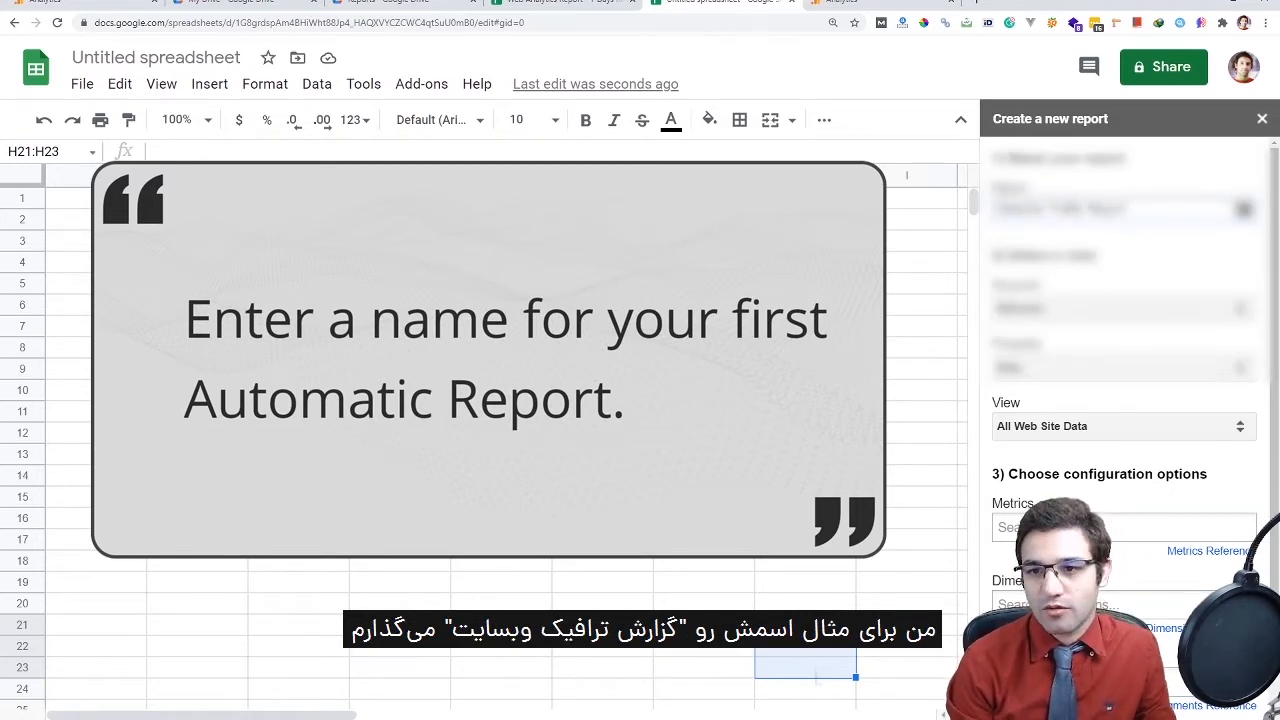
left_click(1120, 308)
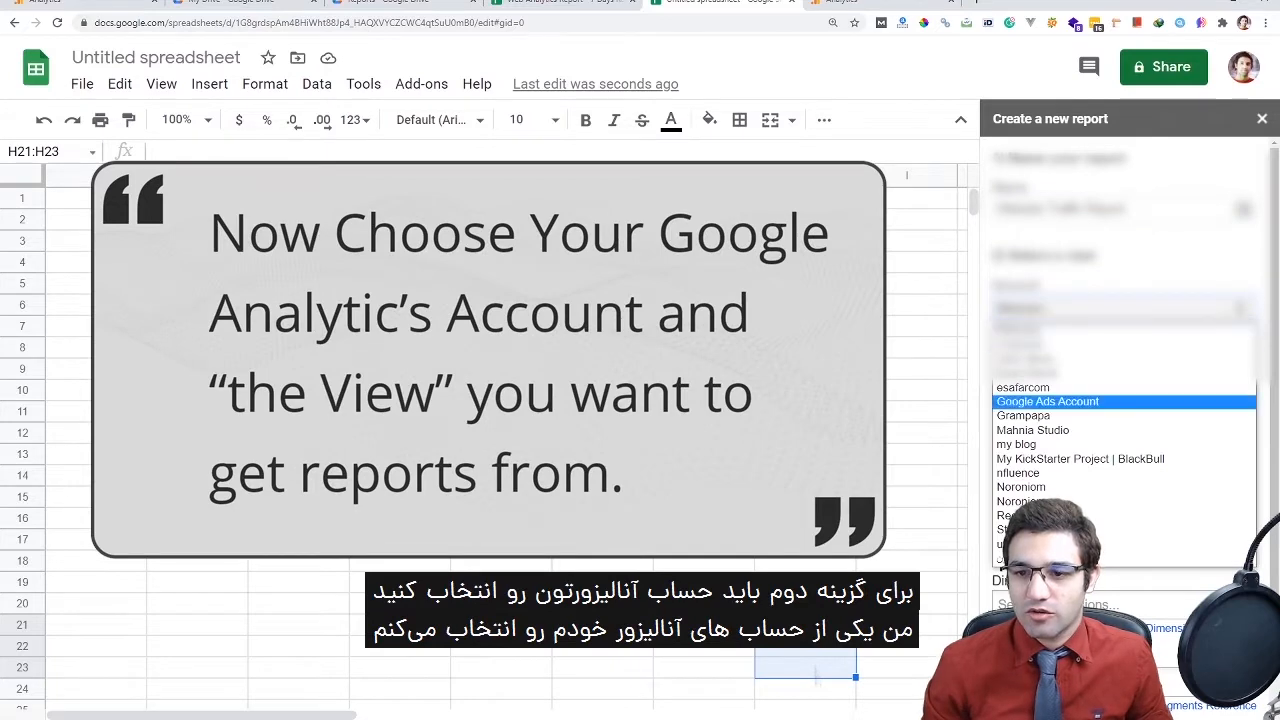
Switch to Google Analytics and browse the accounts and views in the account picker
left_click(870, 4)
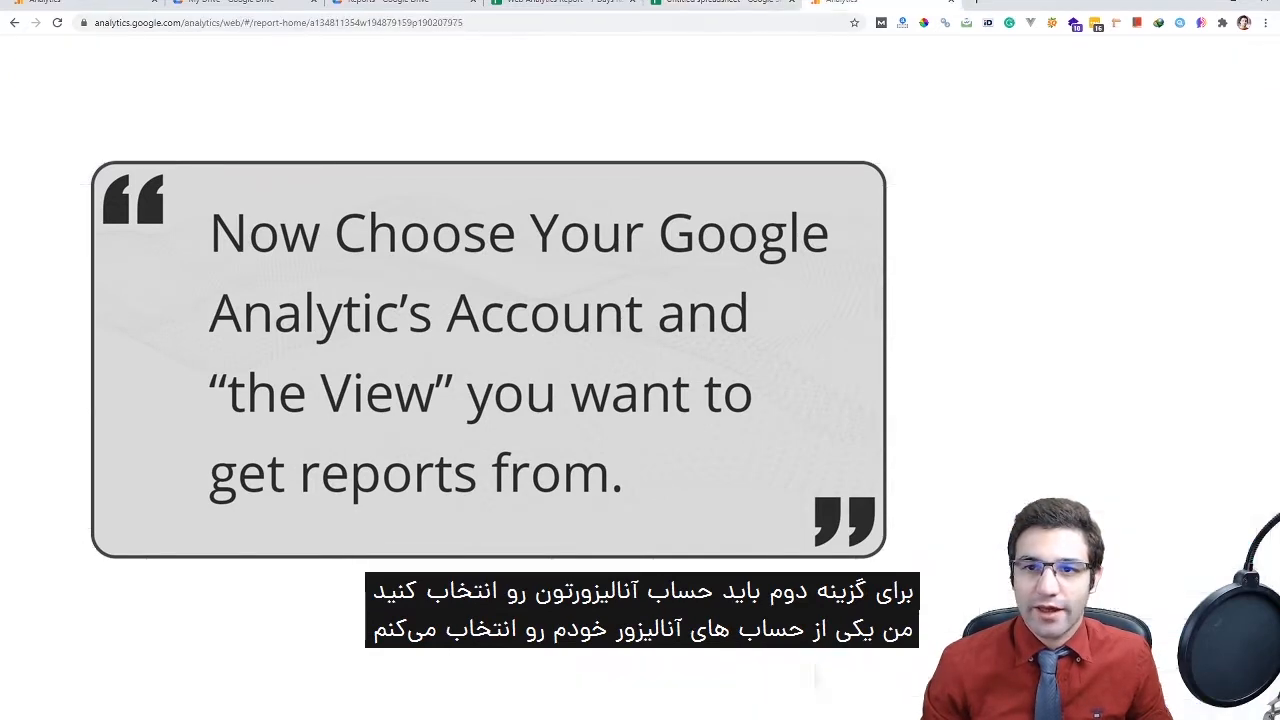
left_click(178, 60)
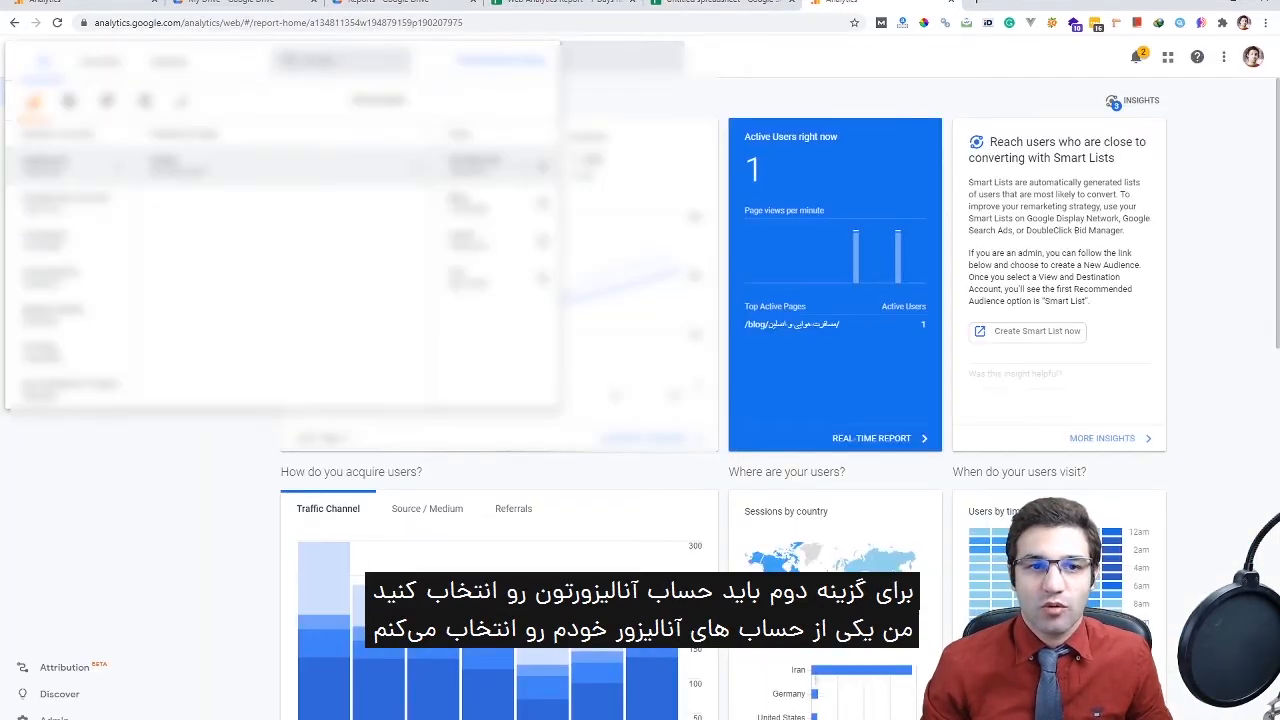
scroll(150, 276, "down", 2)
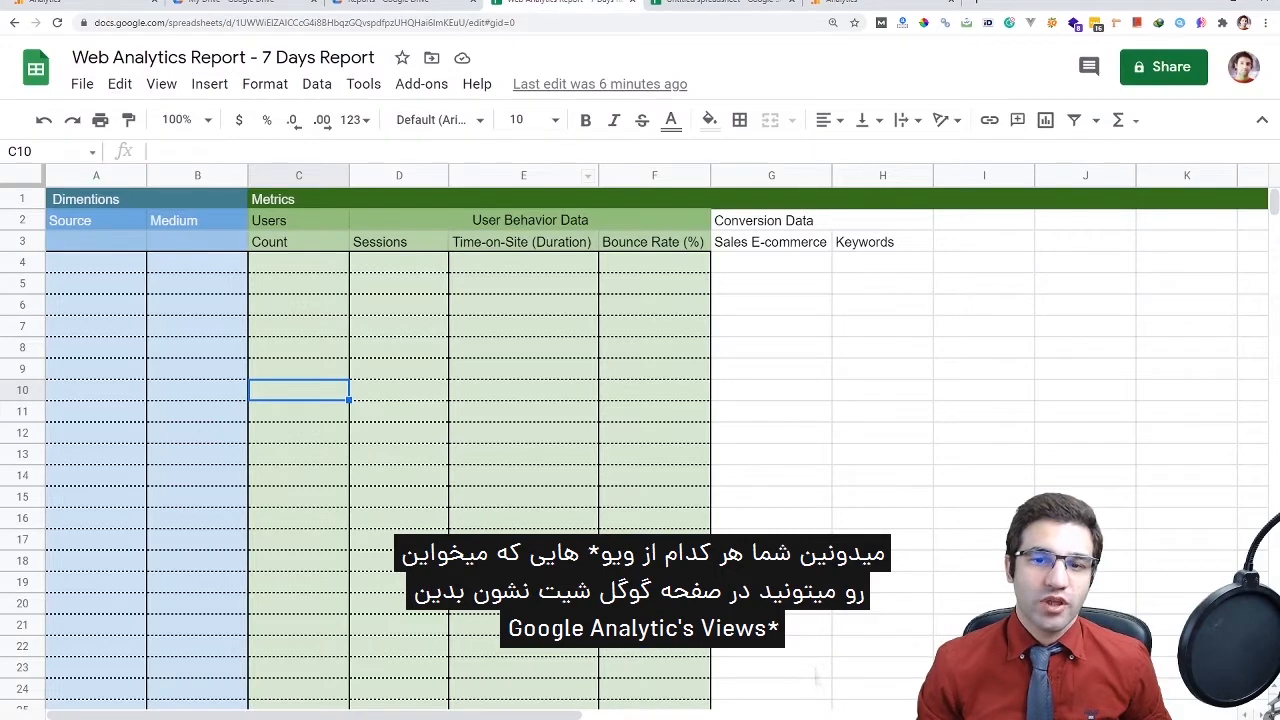
Point out the Dimentions, Source, Medium and metric headings and Users cells, then return to Untitled spreadsheet
left_click(771, 304)
left_click(96, 199)
left_click(96, 220)
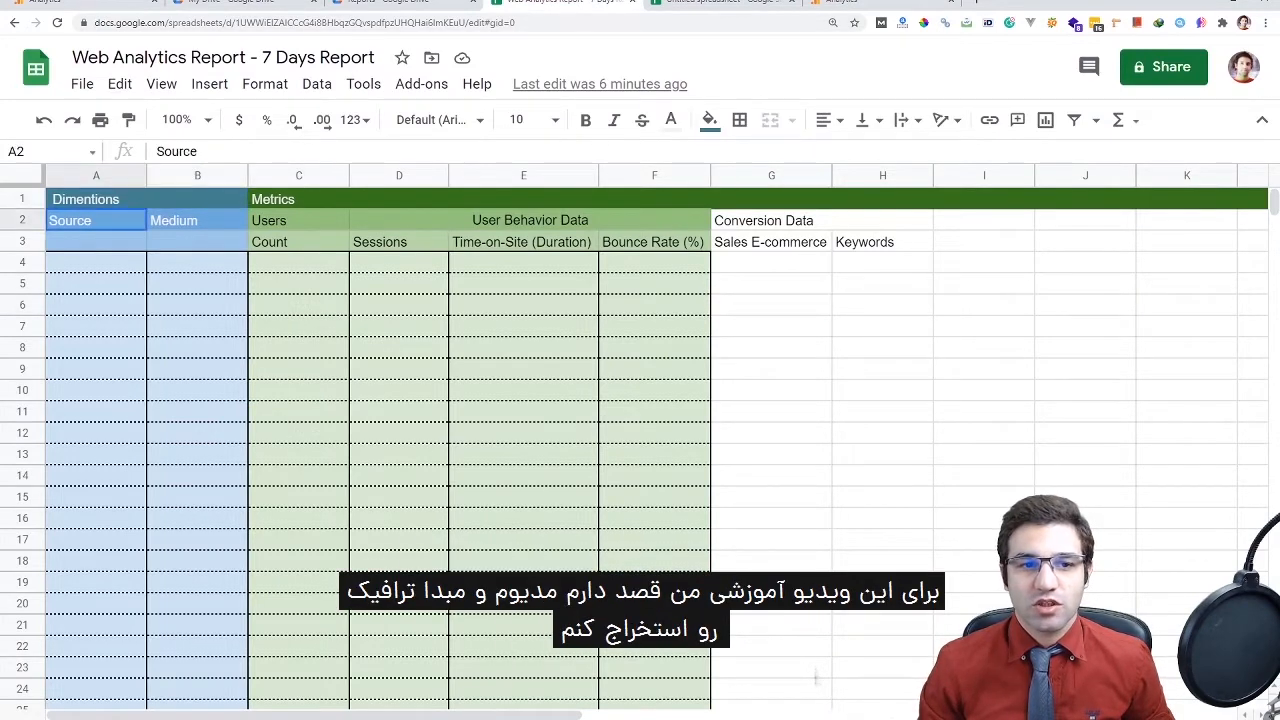
left_click(197, 220)
left_click_drag(299, 199, 654, 241)
left_click(654, 283)
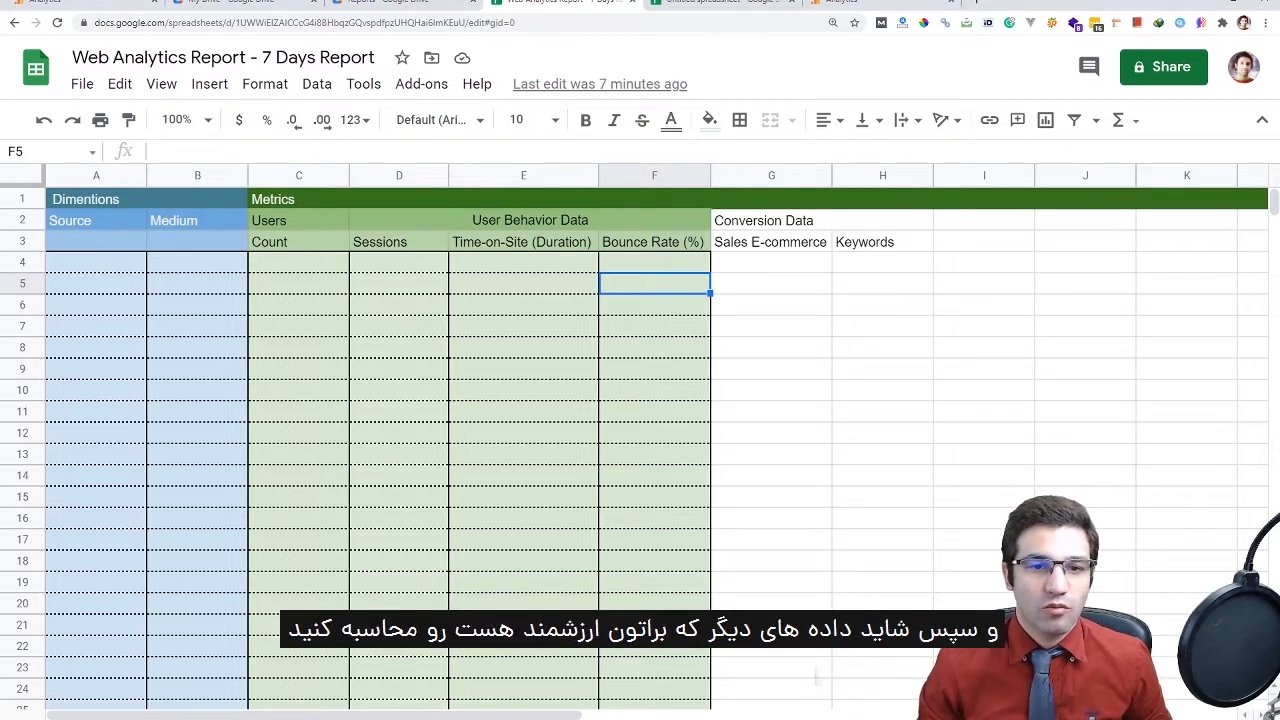
left_click(298, 283)
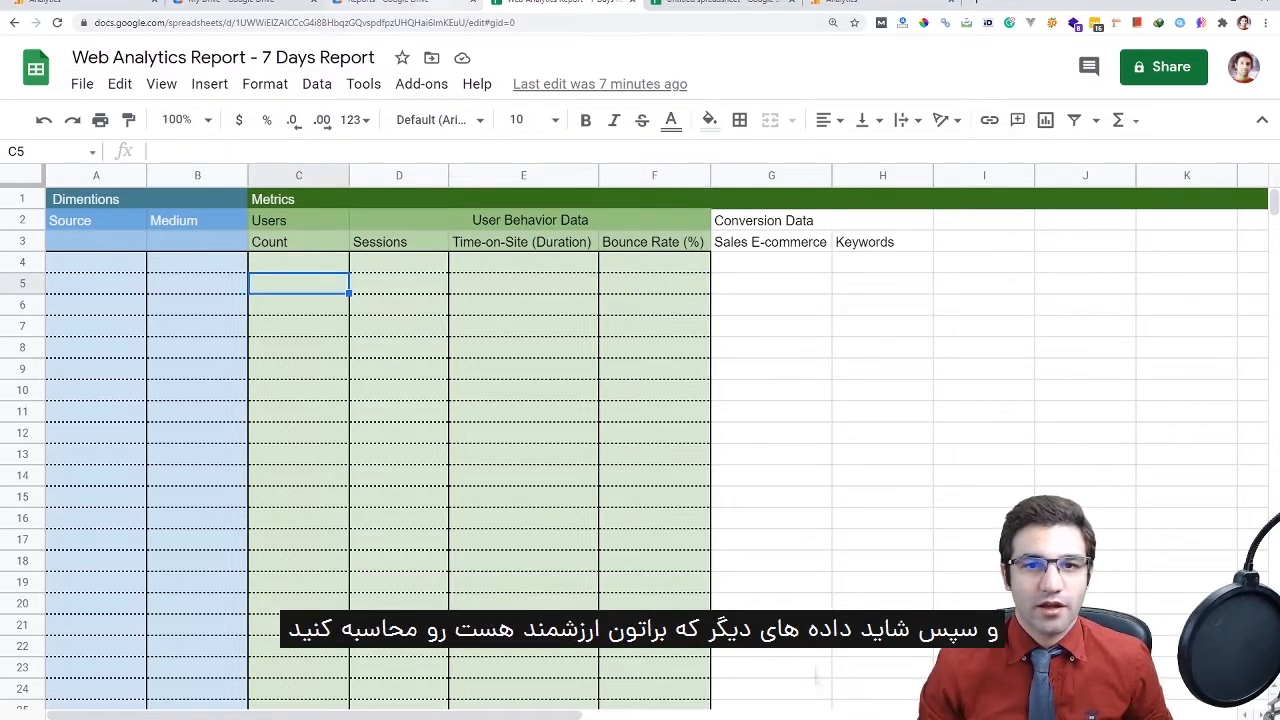
left_click(720, 3)
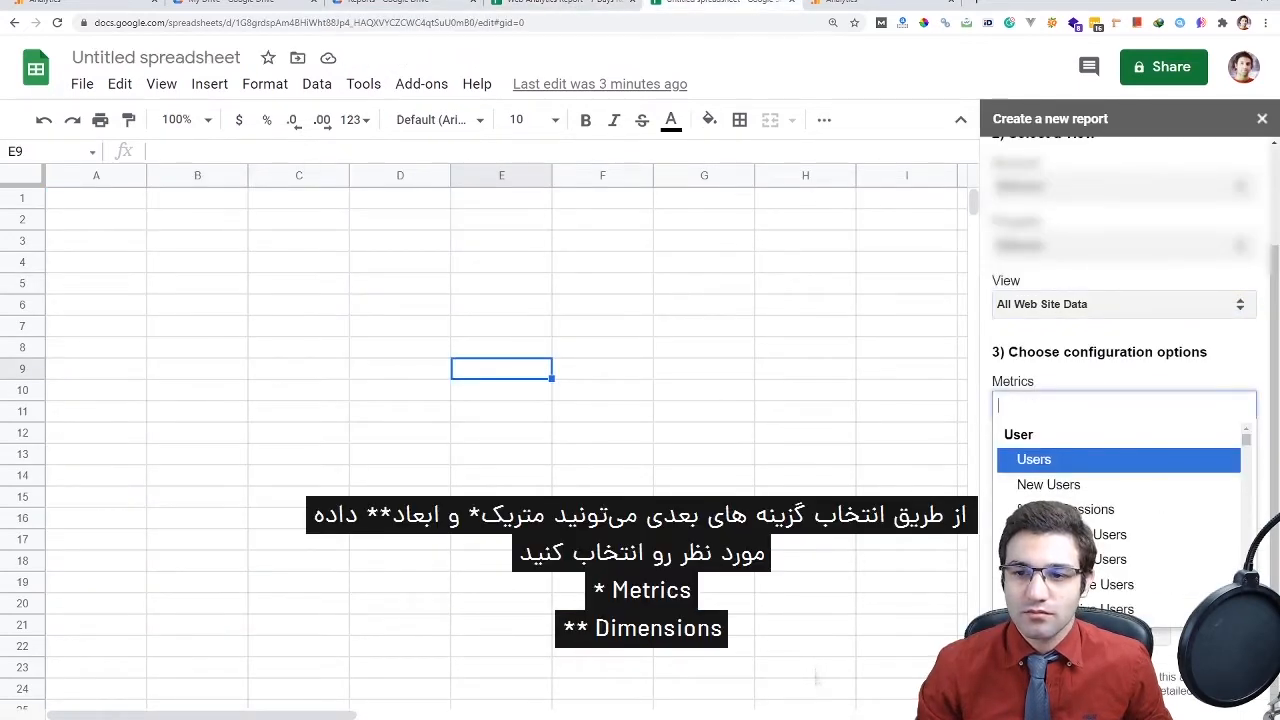
Add Users as the report's metric from the metrics list
key("Escape")
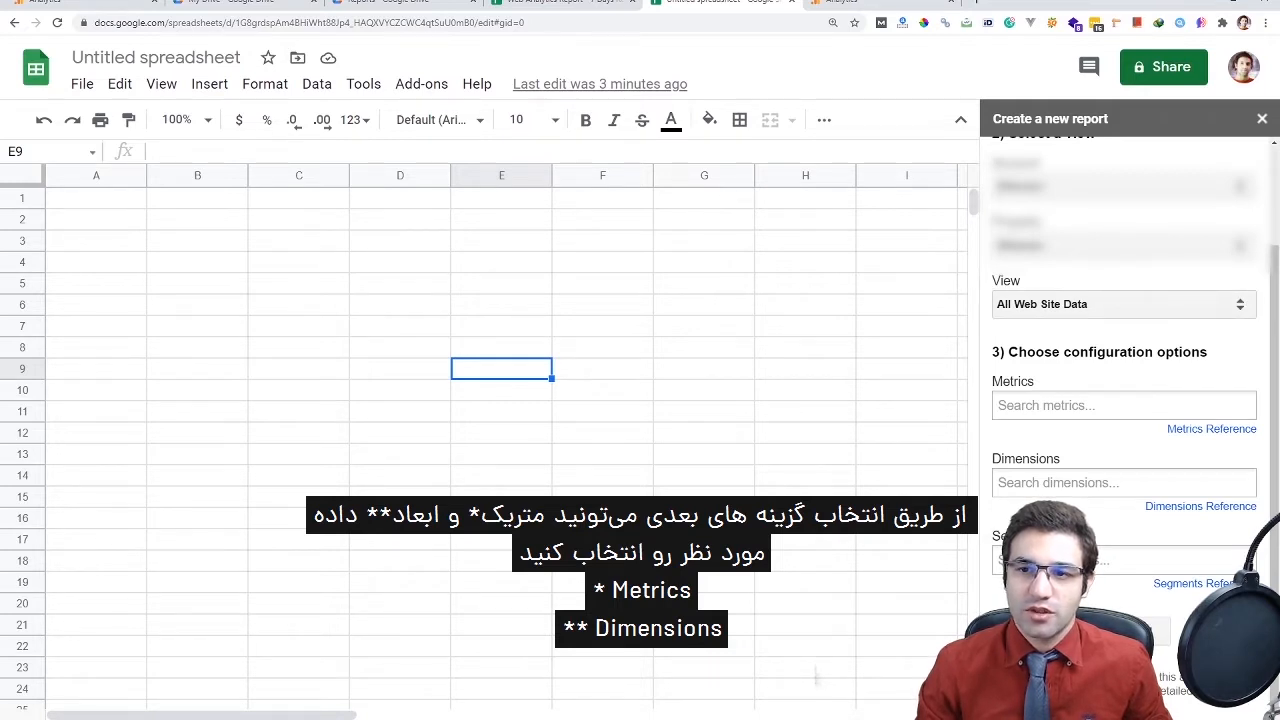
left_click_drag(1008, 352, 1154, 352)
left_click(1154, 352)
left_click(1123, 405)
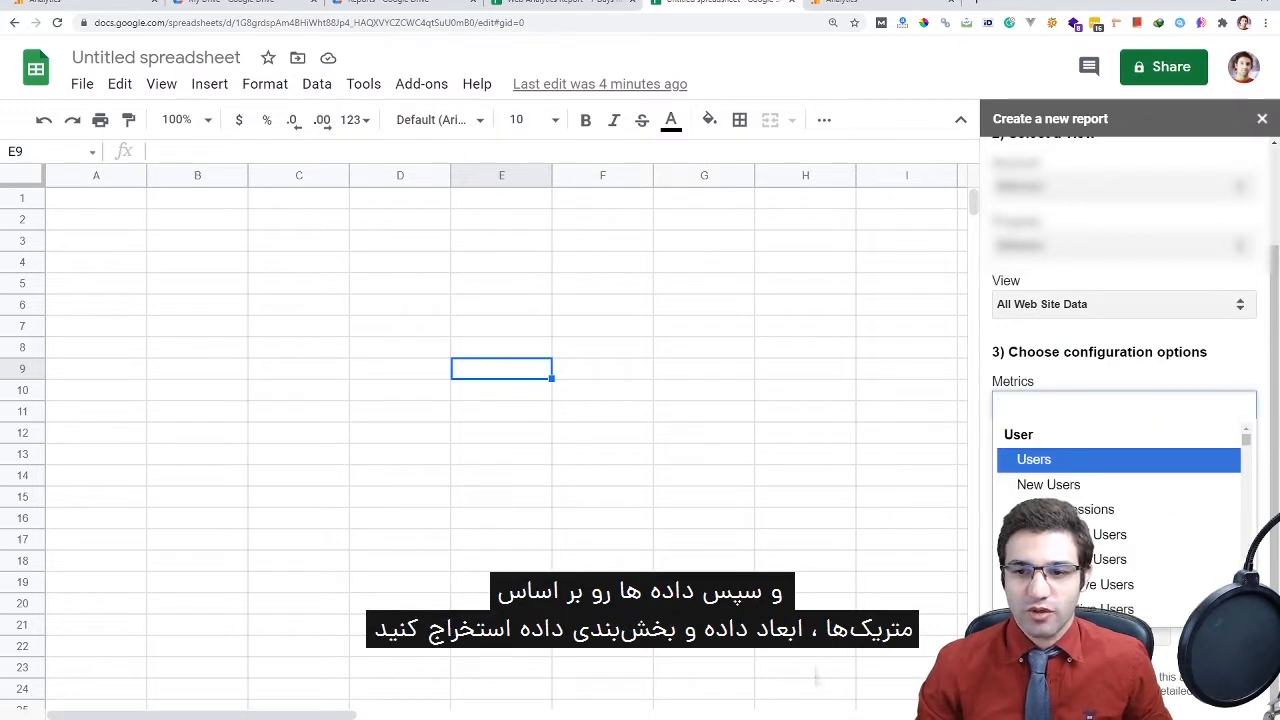
key("Escape")
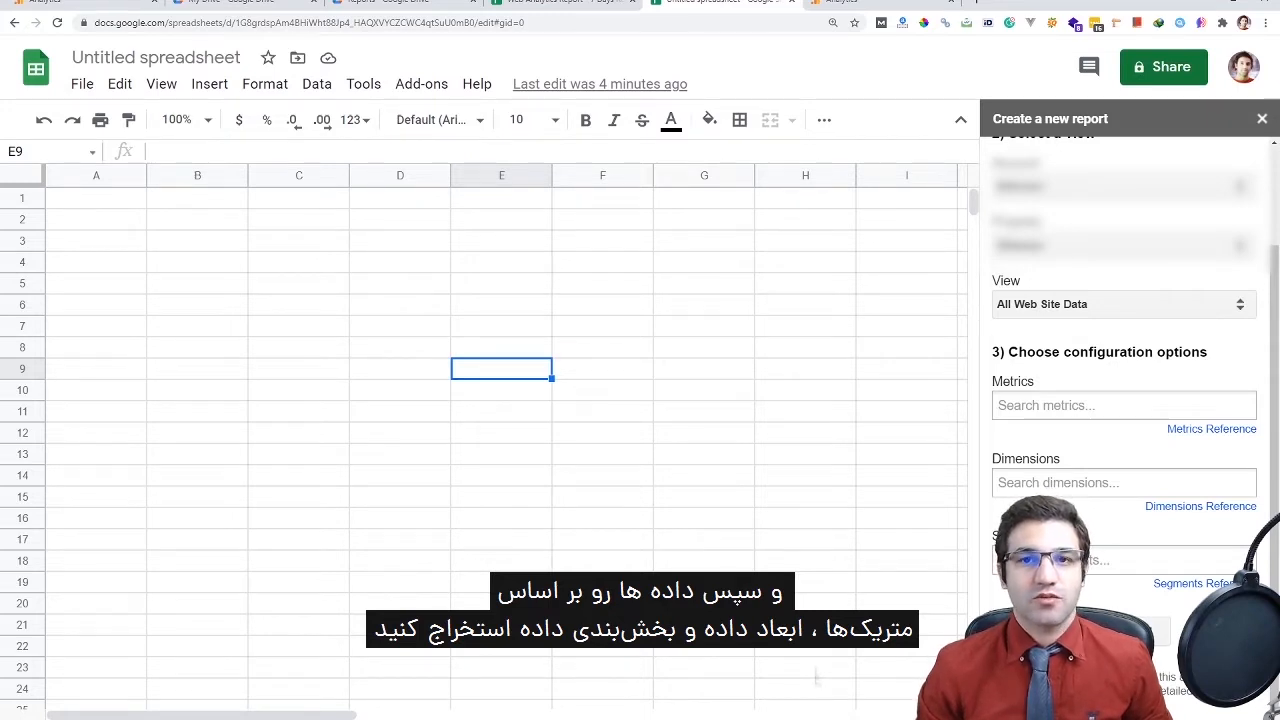
left_click(1123, 405)
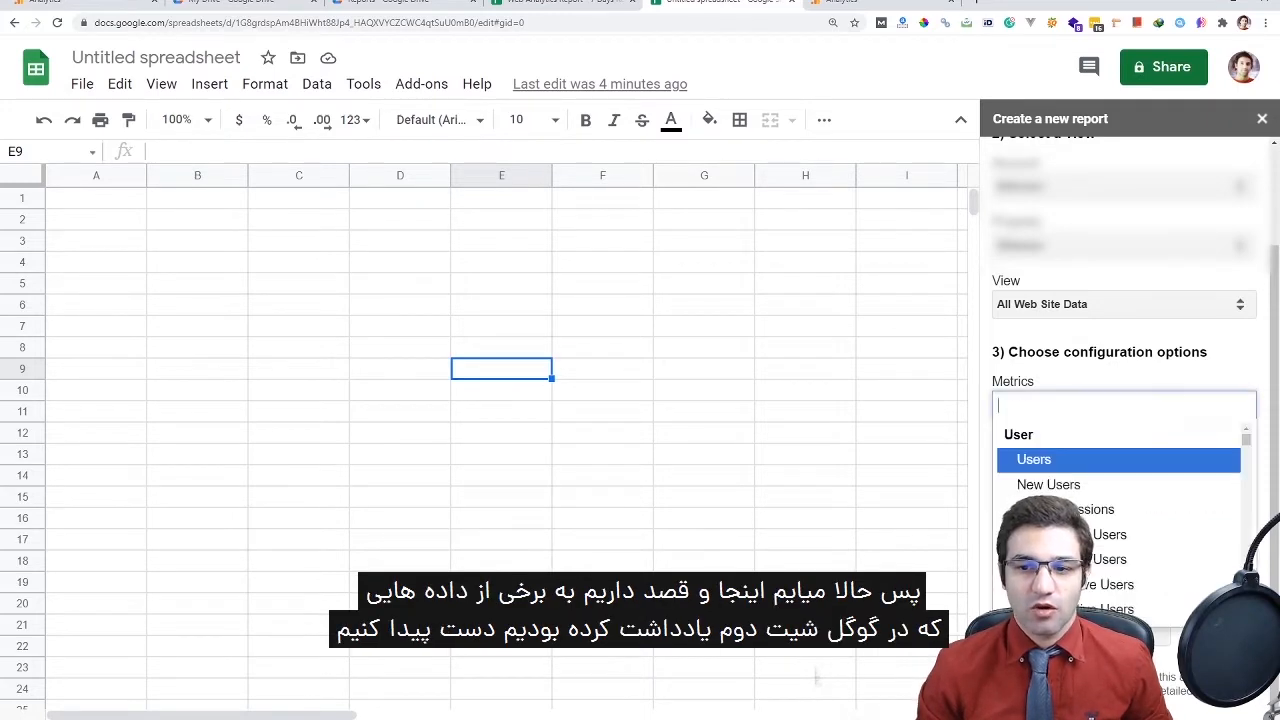
key("Up")
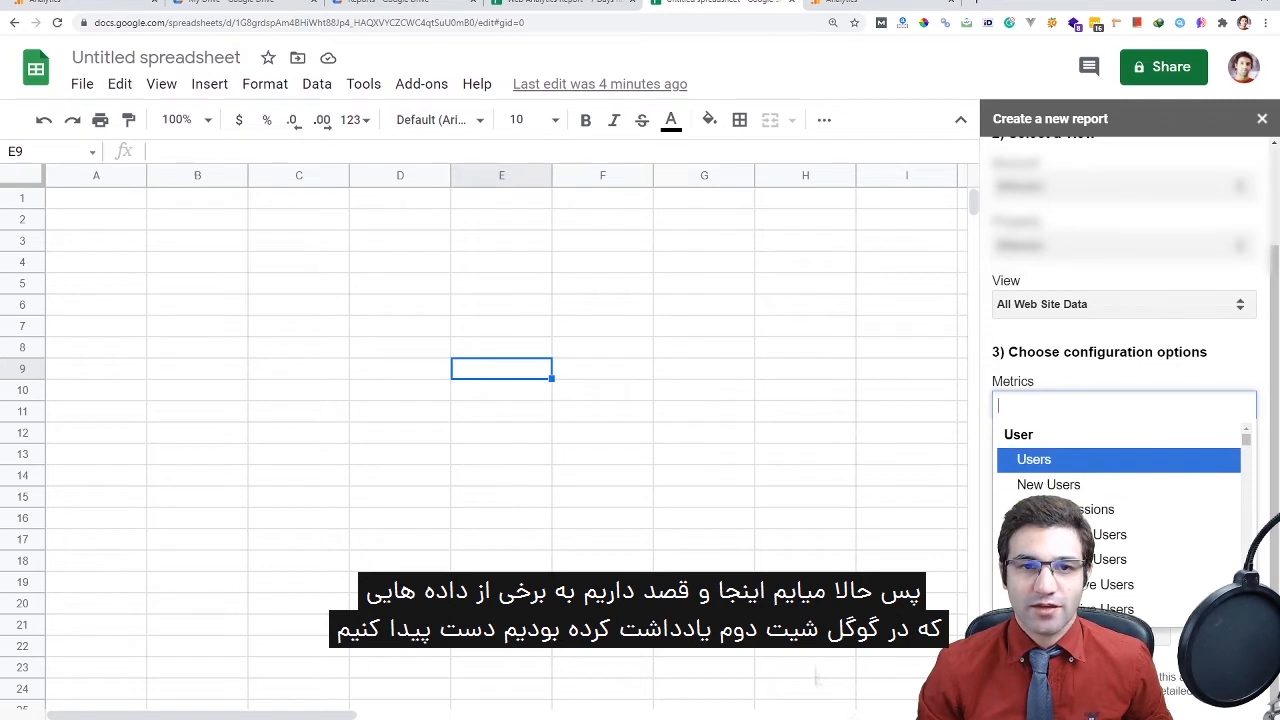
key("Return")
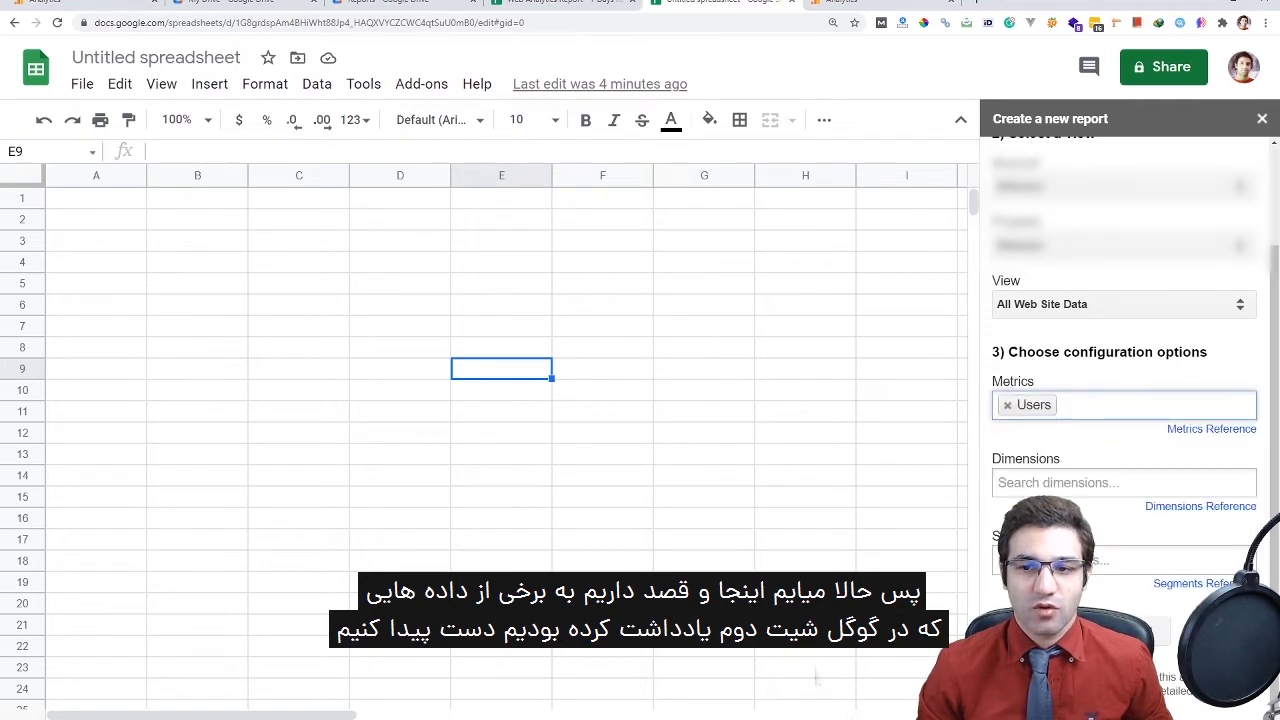
Add Source as the first dimension and Medium as the second
left_click(1123, 482)
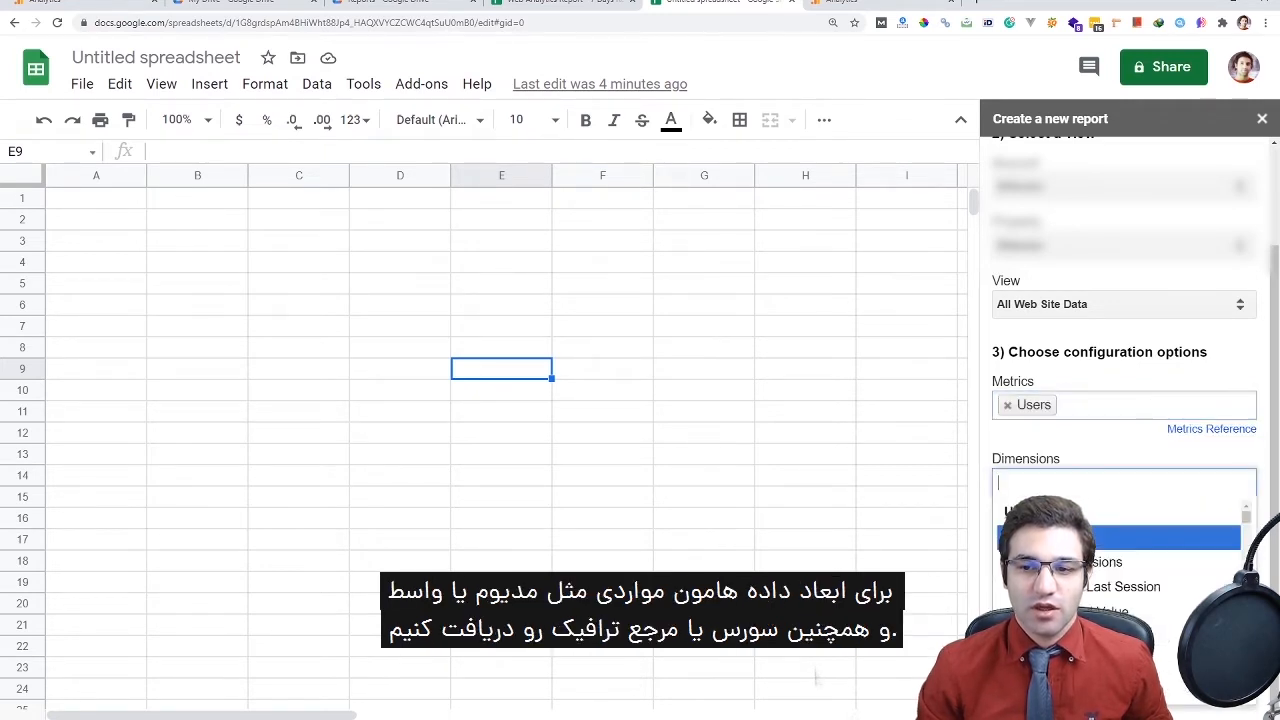
type("med")
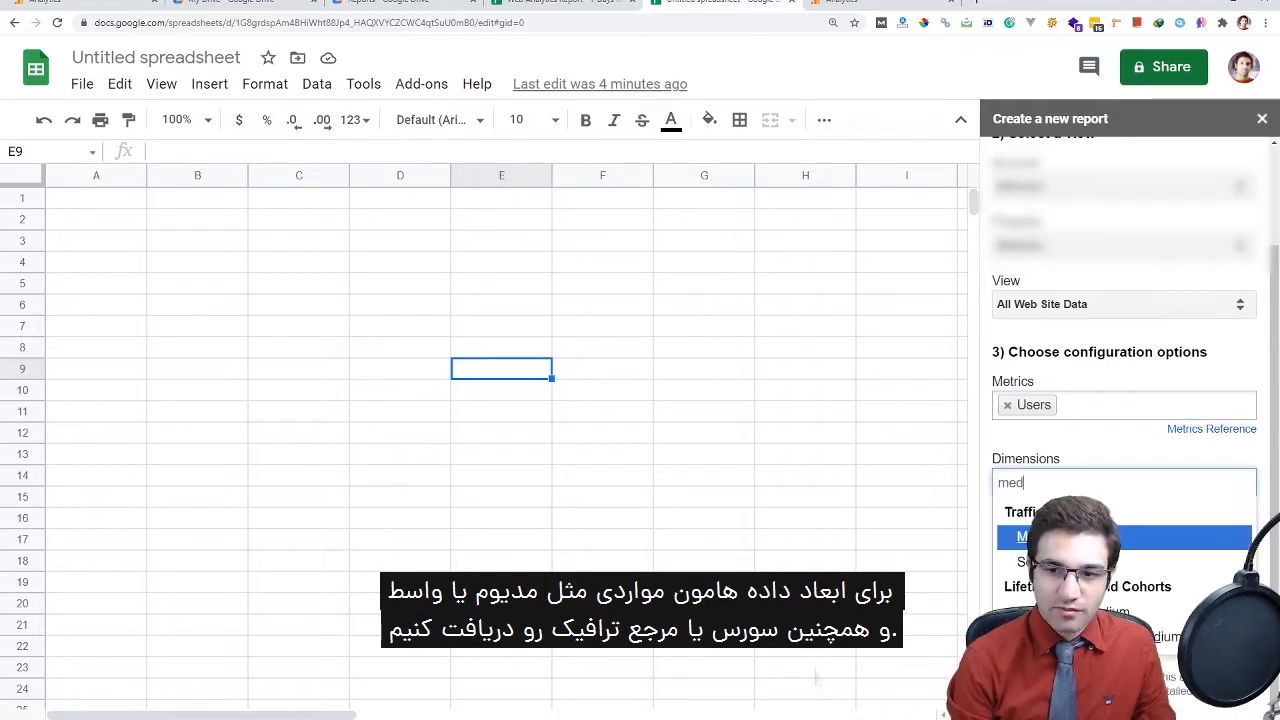
key("Return")
type("s")
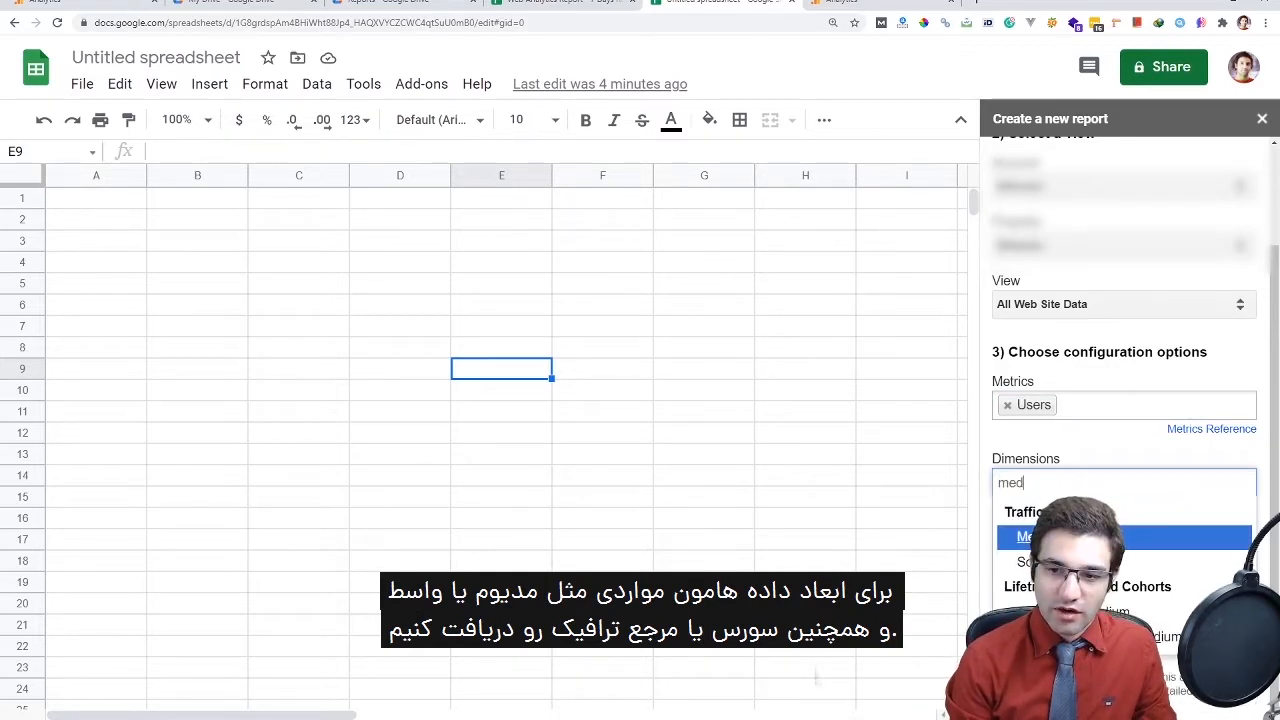
key("Return")
type("so")
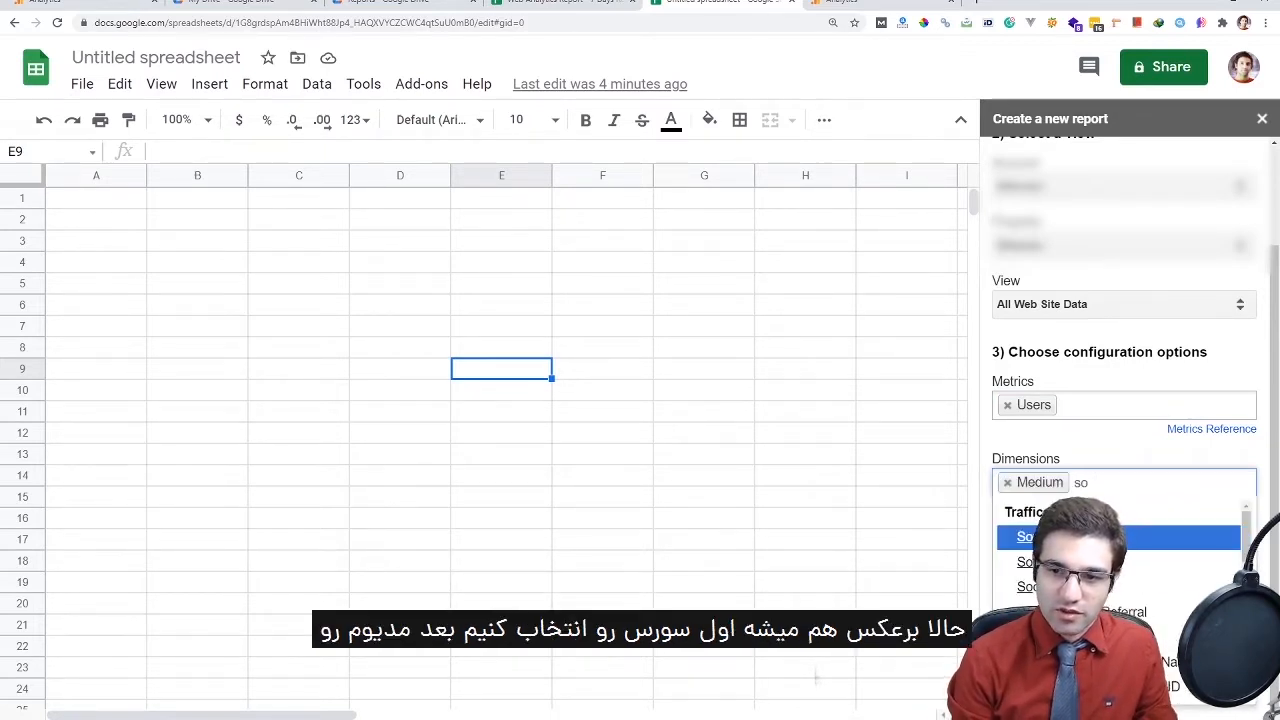
type("urce")
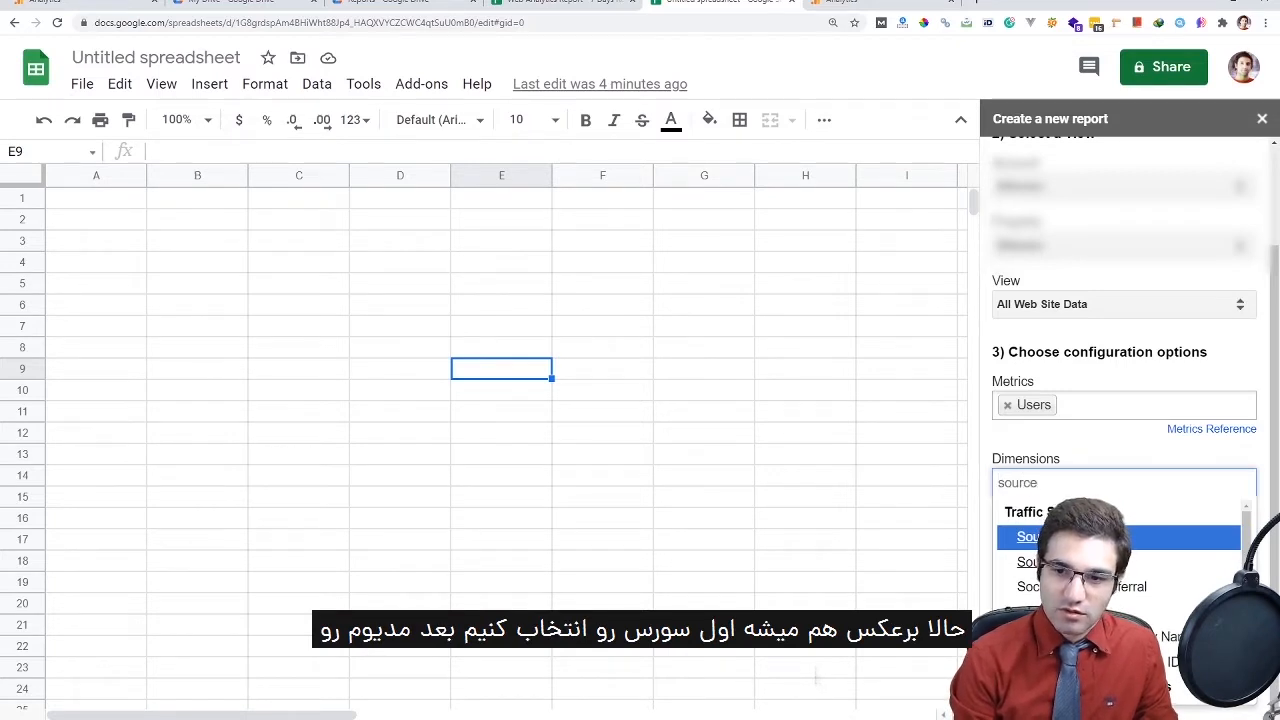
key("Return")
type("med")
key("Return")
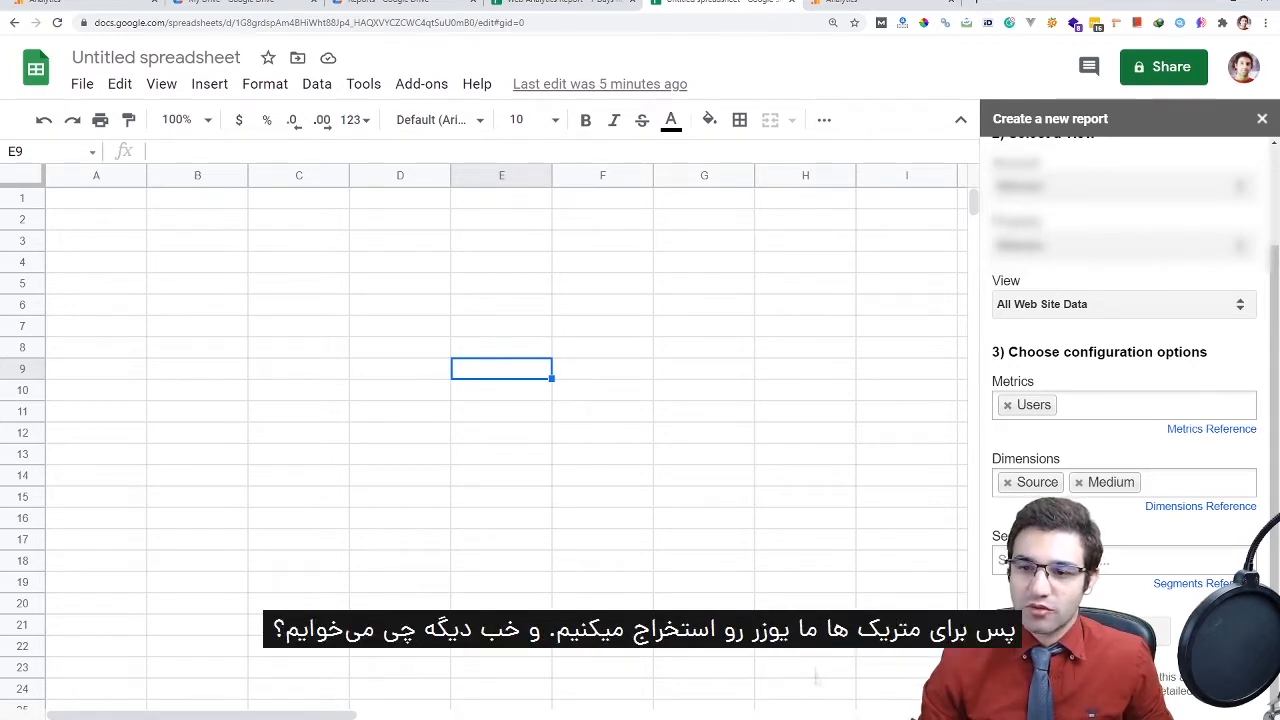
Add Organic Searches, Sessions, Bounce Rate and Avg. Session Duration to the report's metrics
left_click(1150, 405)
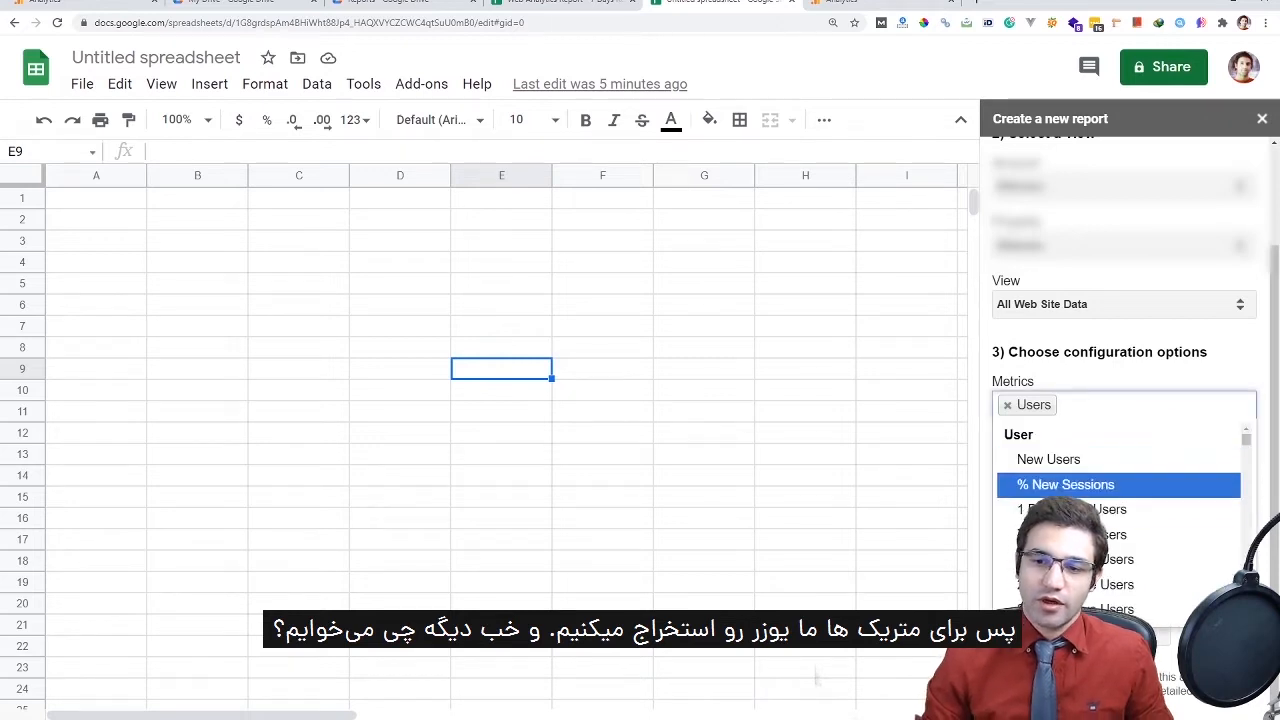
scroll(1120, 505, "down", 2)
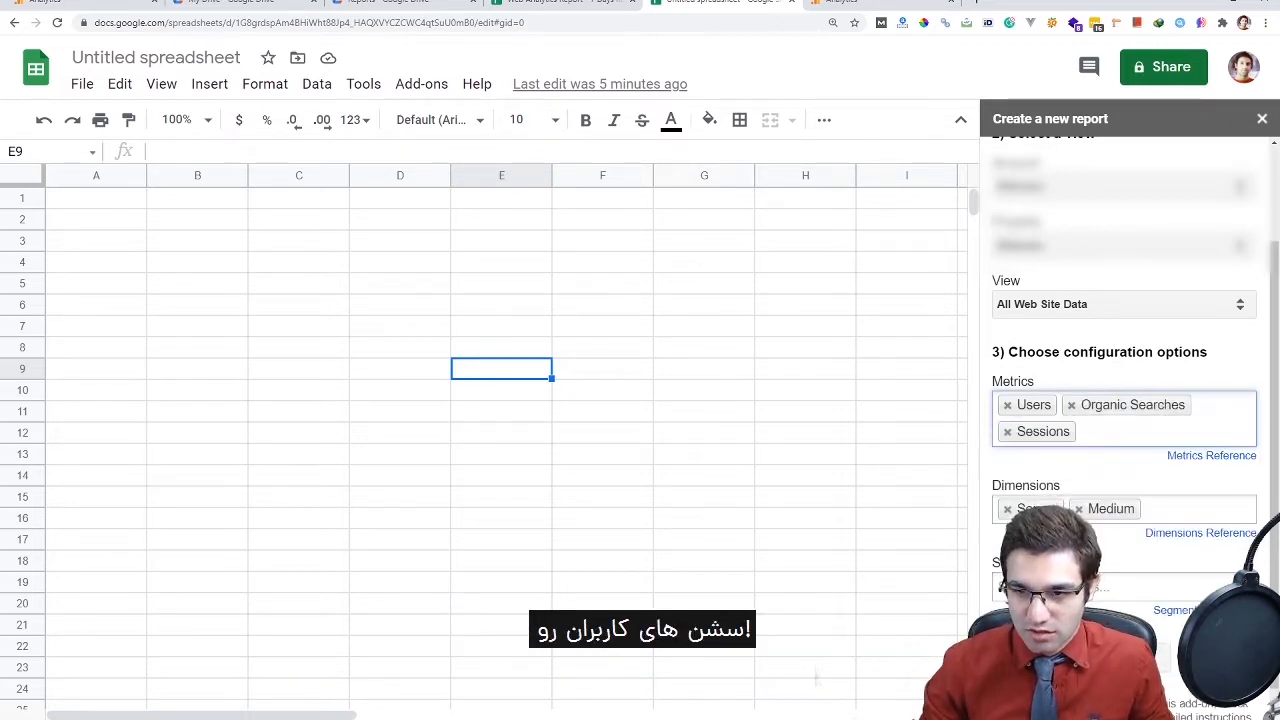
left_click(1081, 431)
scroll(1120, 530, "down", 2)
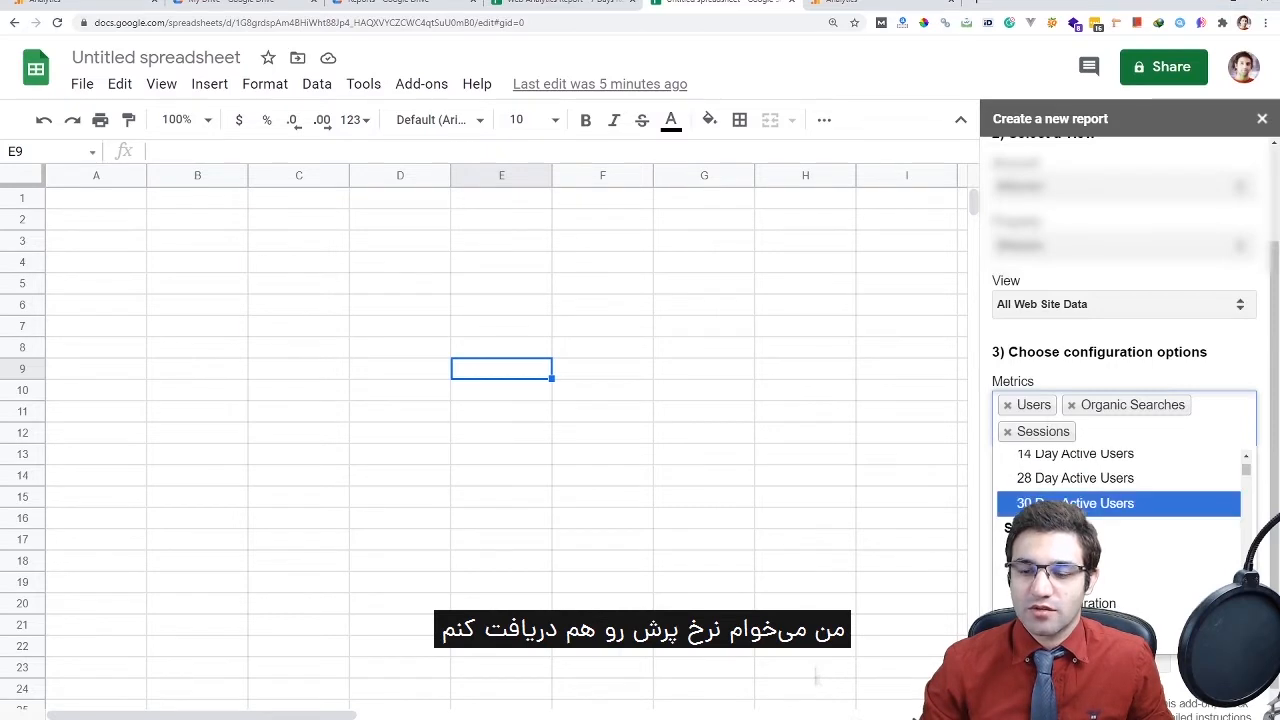
left_click(1060, 578)
left_click(1200, 431)
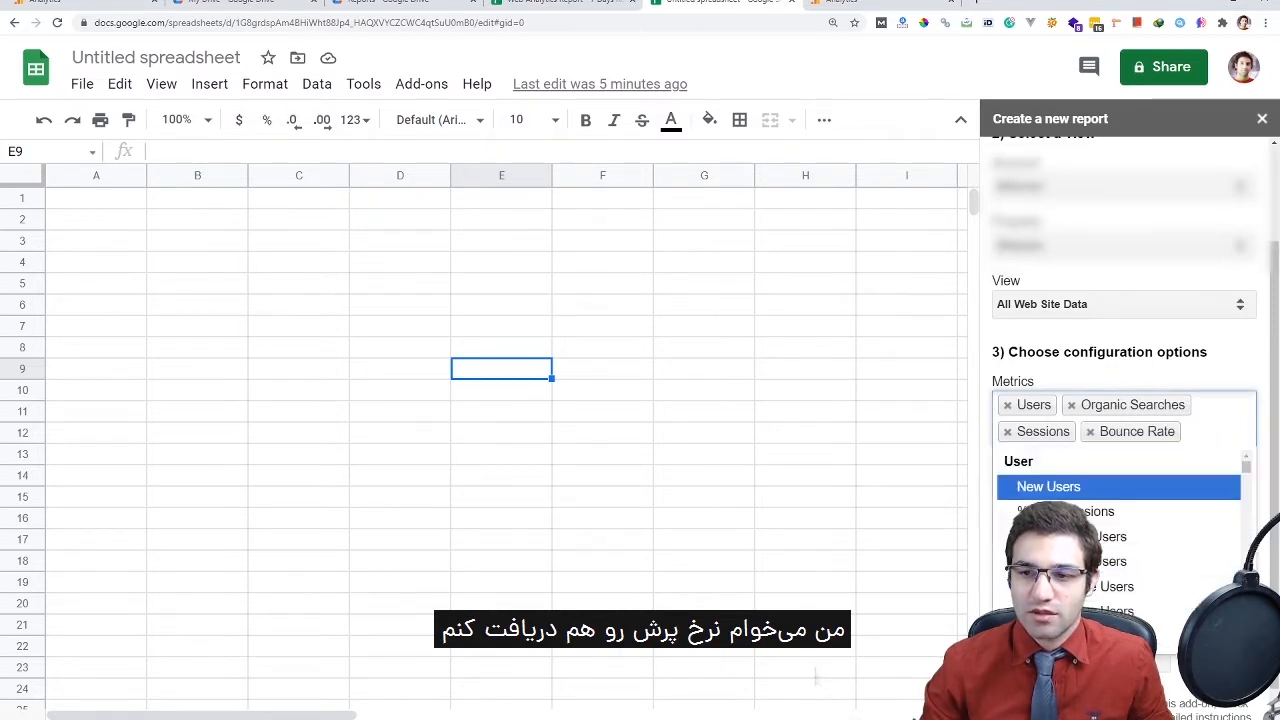
scroll(1120, 560, "down", 3)
scroll(1120, 520, "down", 4)
scroll(1120, 520, "up", 5)
scroll(1120, 520, "down", 3)
scroll(1120, 520, "up", 3)
scroll(1120, 545, "up", 1)
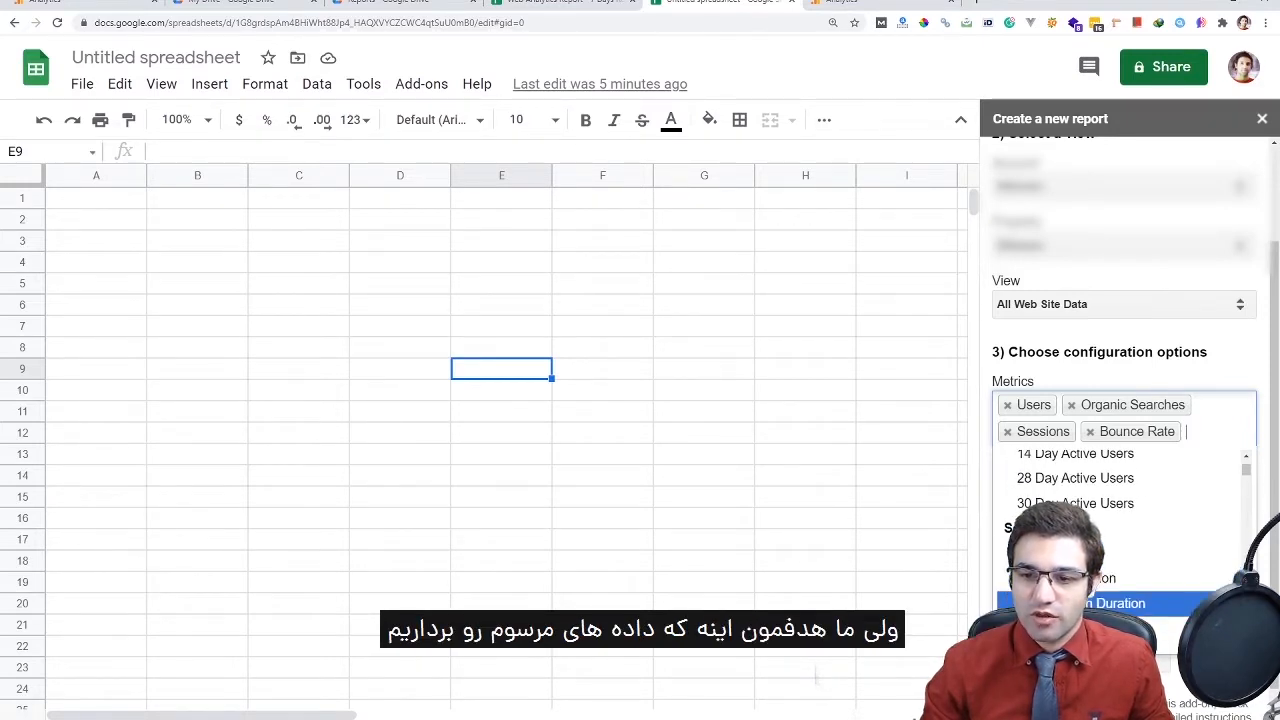
left_click(1120, 603)
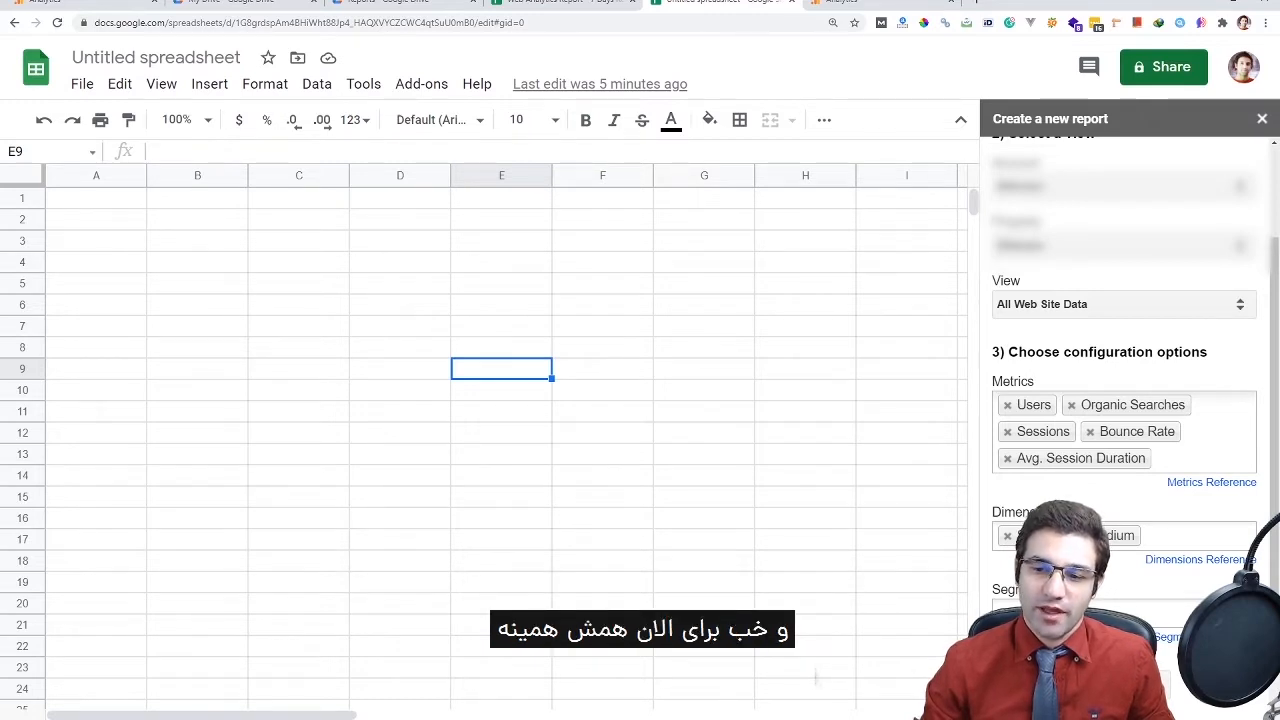
Look through the segments list and leave Segments empty
left_click(1124, 613)
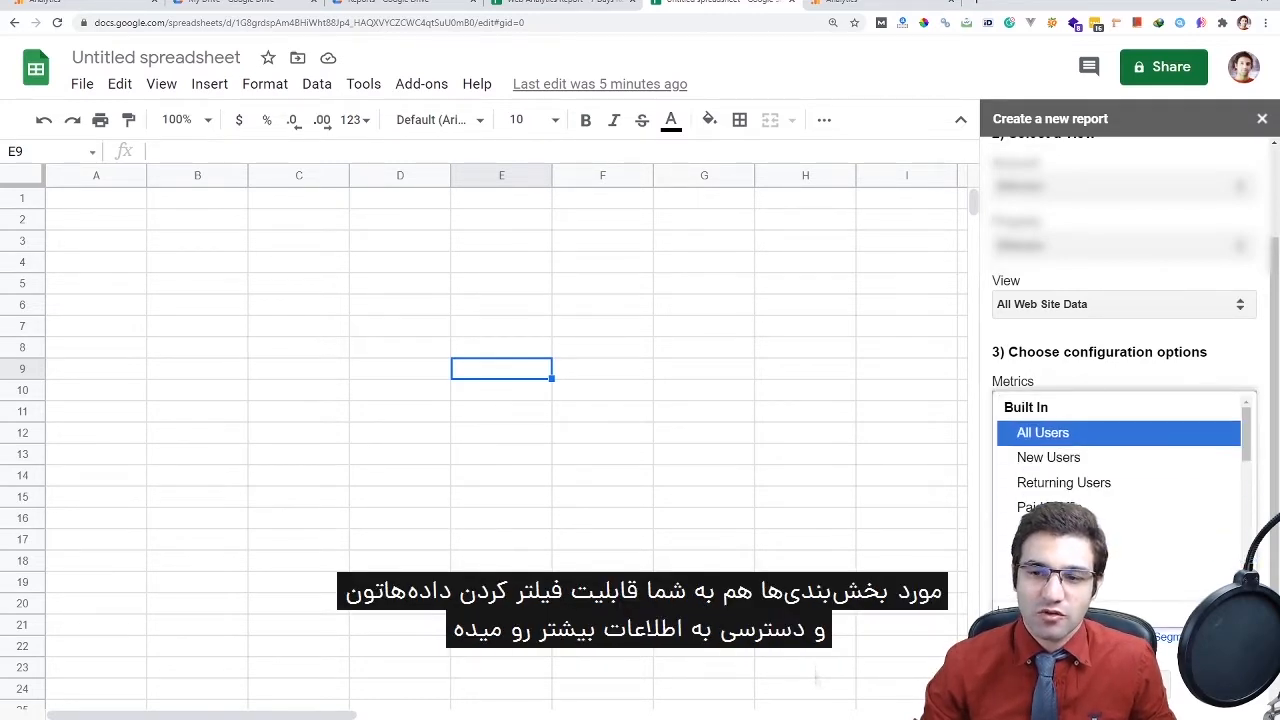
scroll(1119, 490, "down", 2)
scroll(1119, 490, "down", 2)
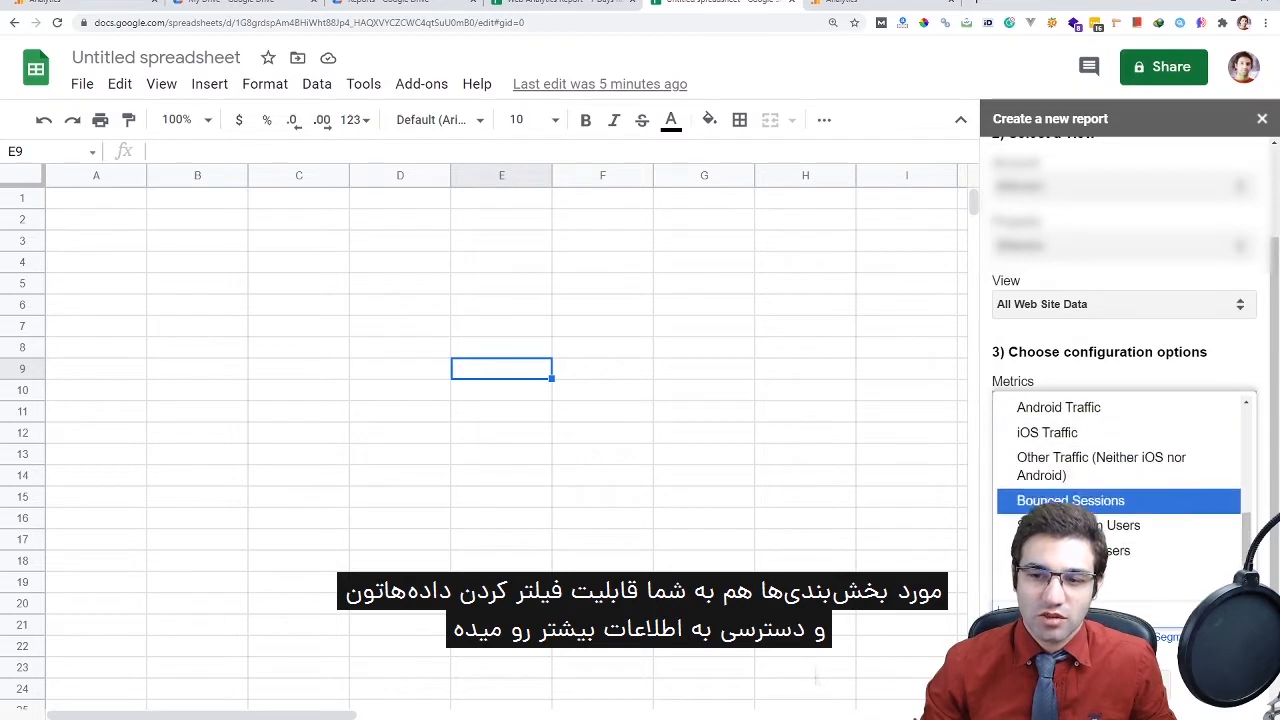
scroll(1119, 532, "up", 5)
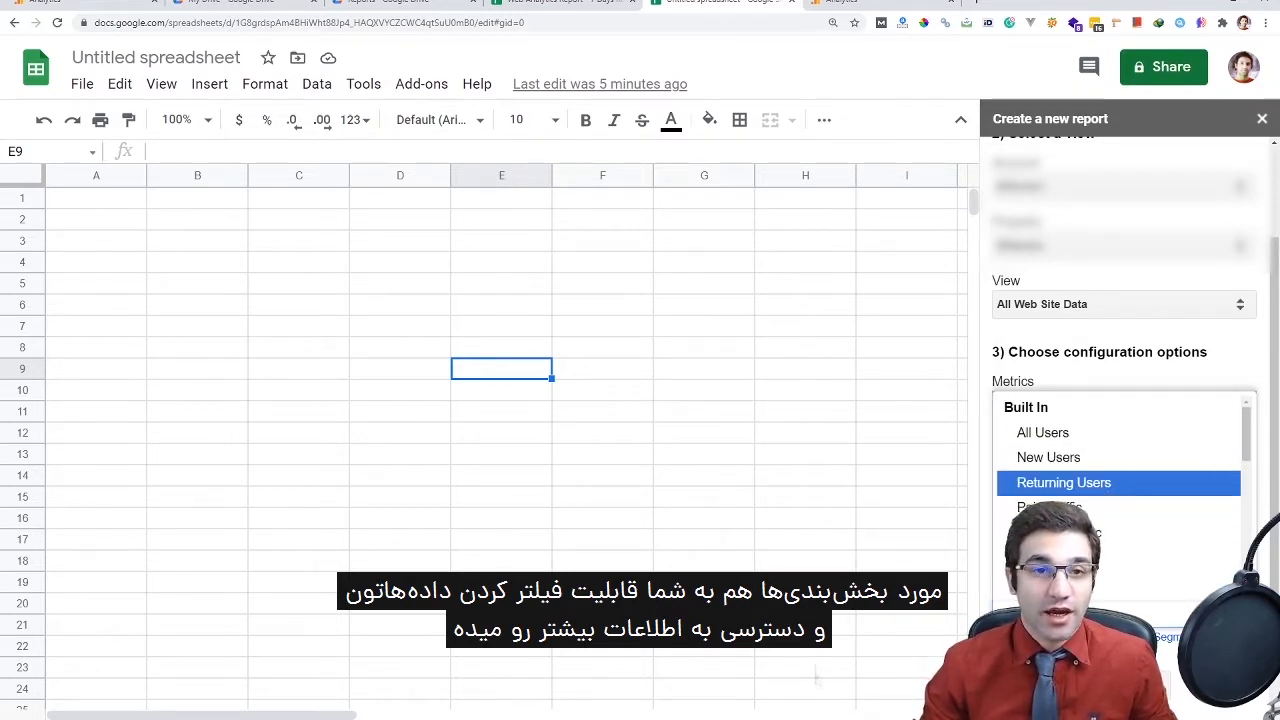
scroll(1119, 560, "down", 1)
key("Escape")
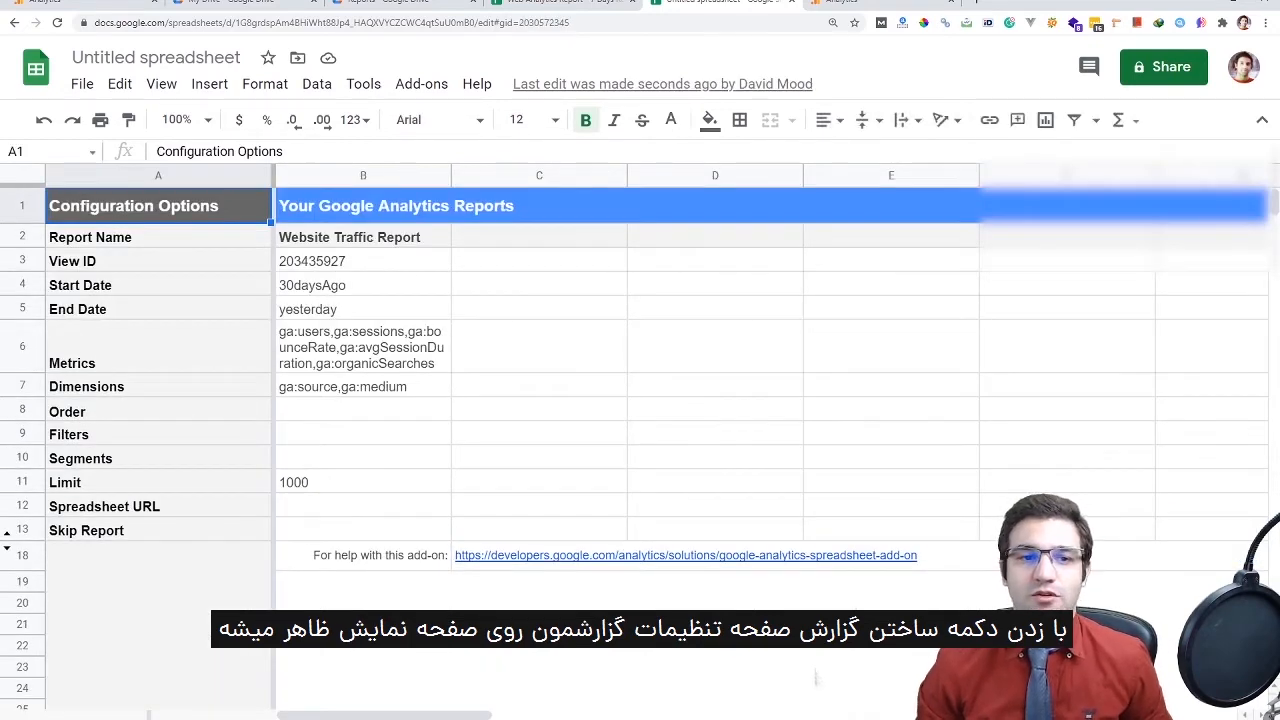
Copy the B2:B13 report settings into column C and check the View ID in Analytics view settings
left_click_drag(158, 237, 158, 530)
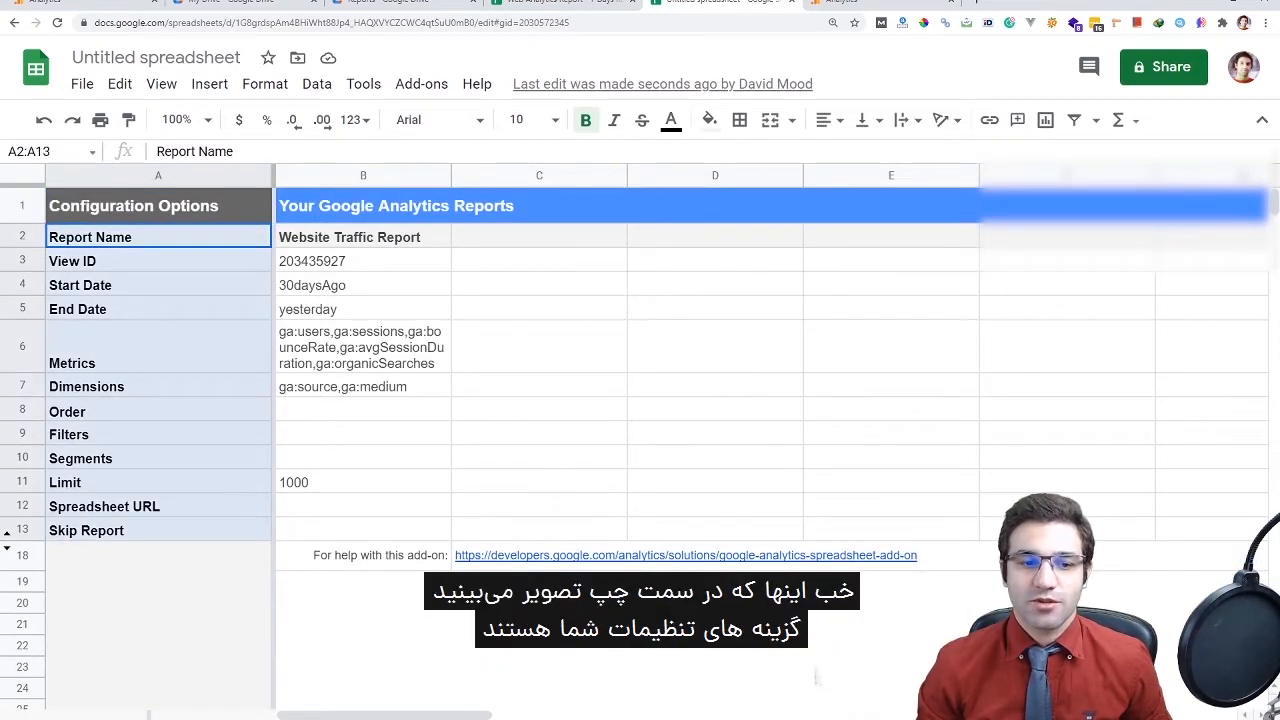
left_click_drag(363, 237, 363, 530)
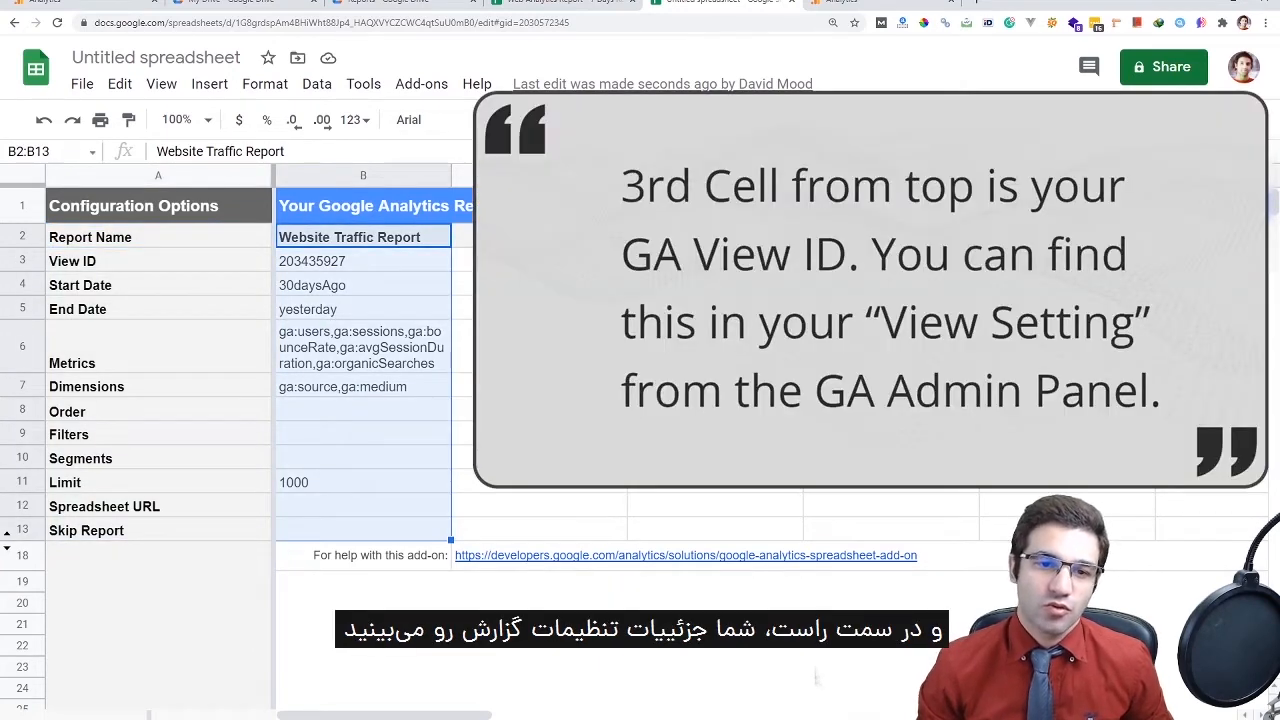
key("ctrl+c")
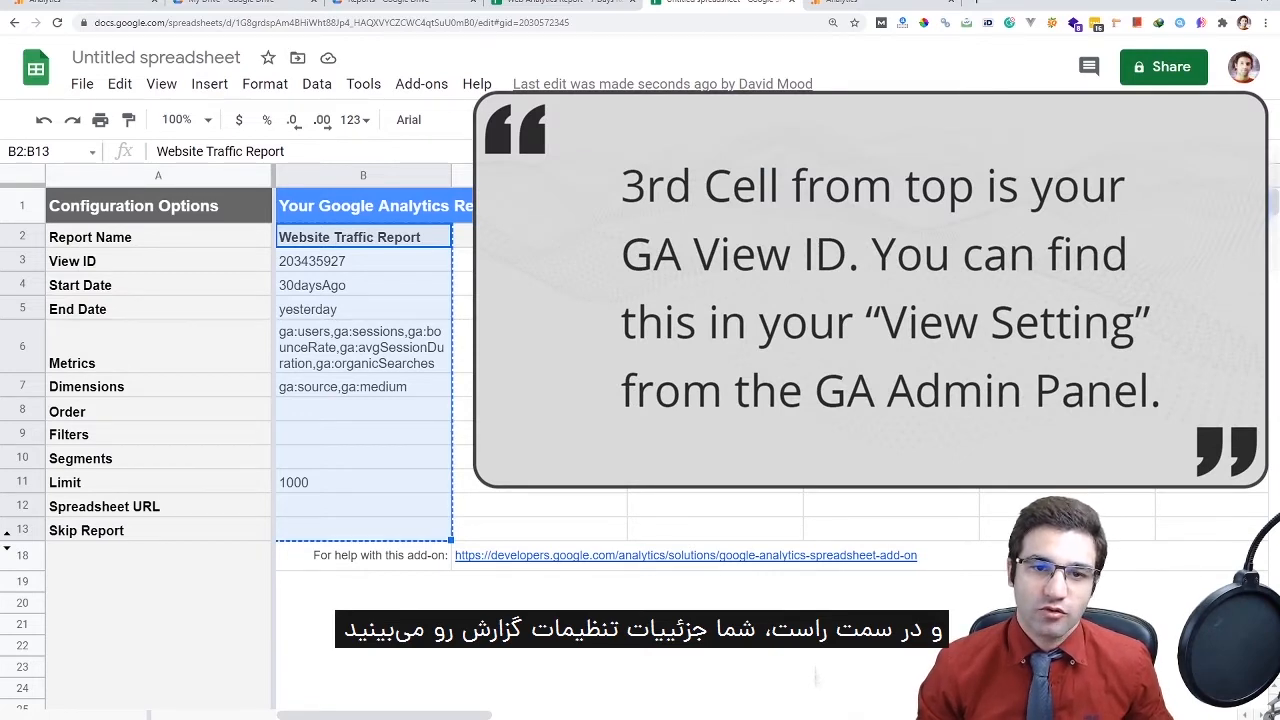
left_click(539, 237)
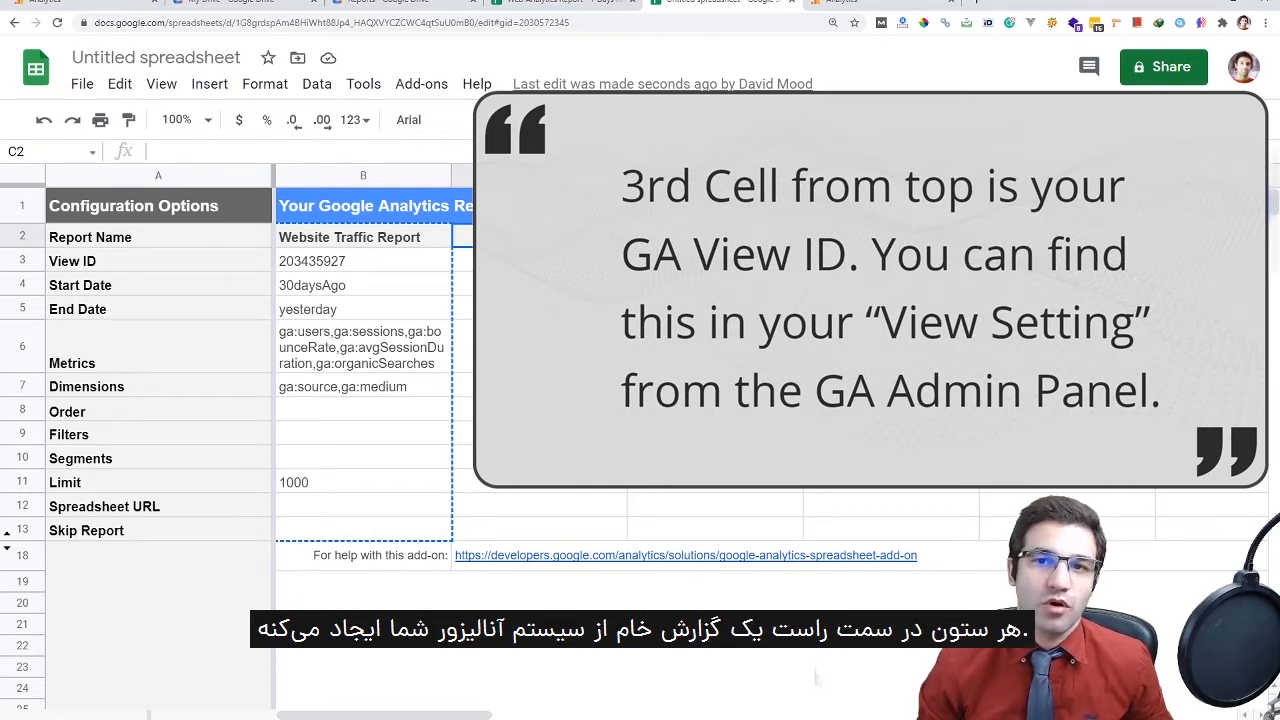
key("ctrl+v")
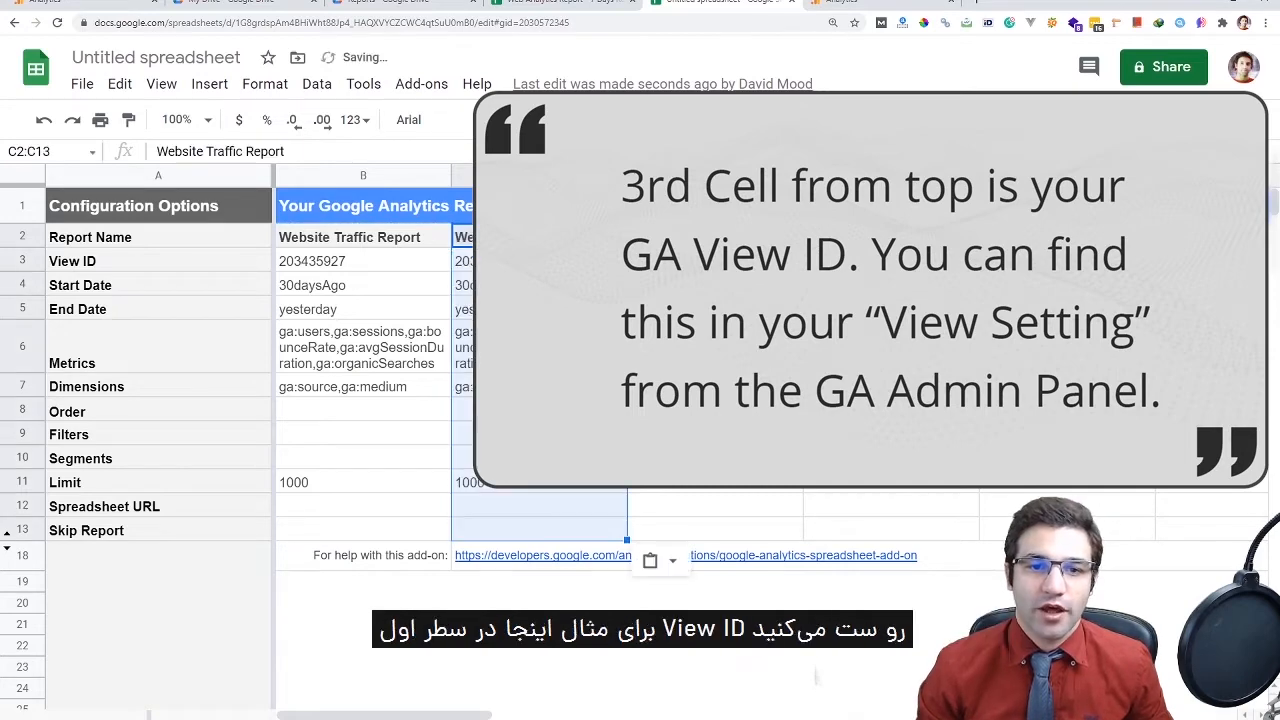
double_click(363, 260)
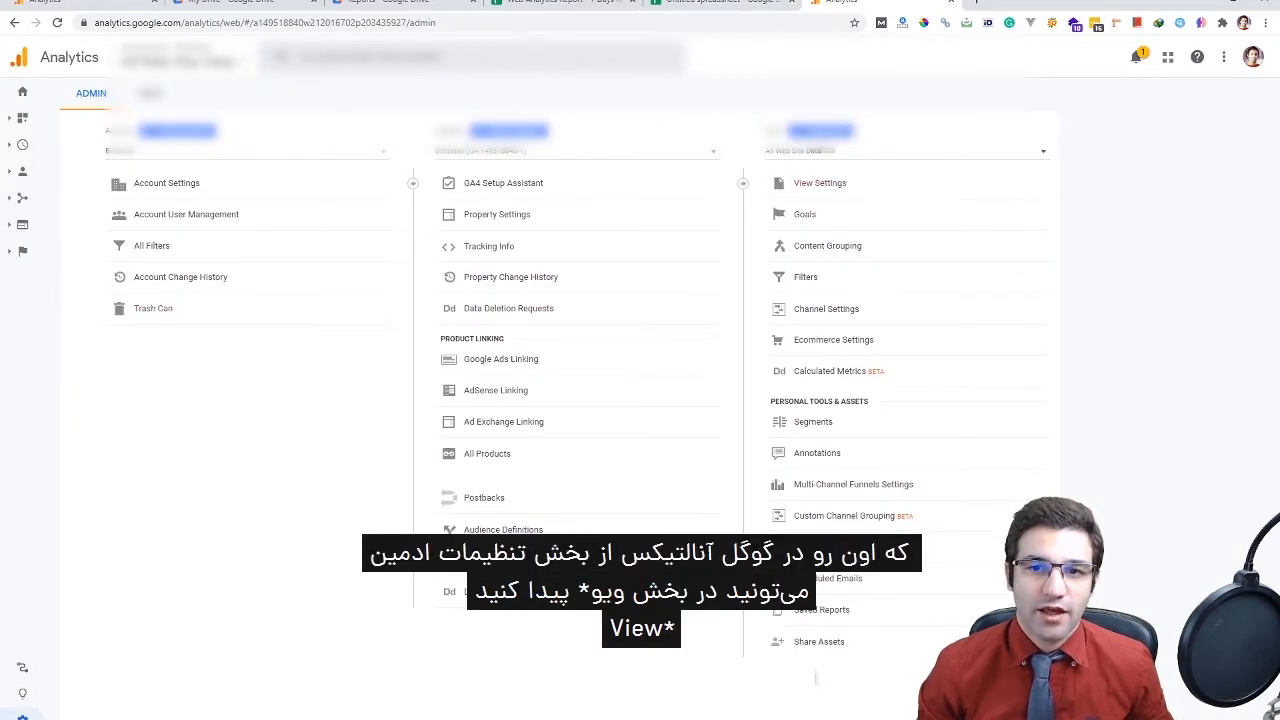
left_click(820, 183)
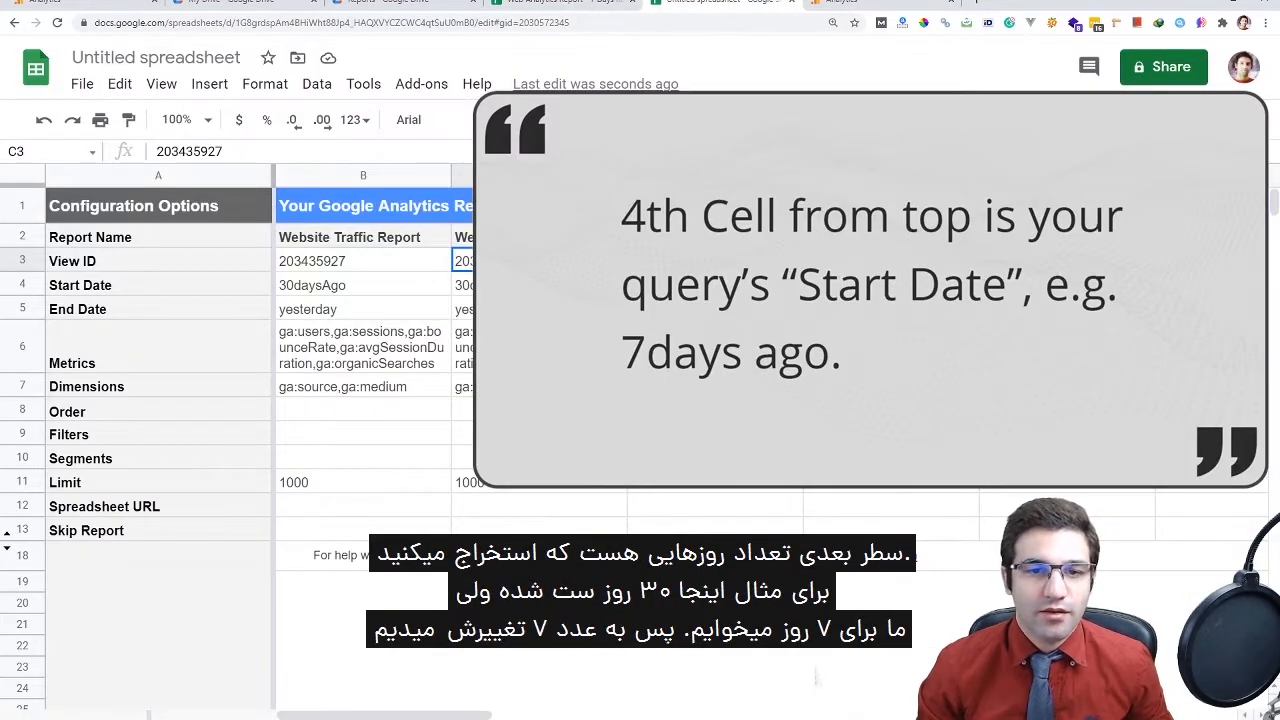
Change the Start Date in B4 from 30daysAgo to 7daysAgo
double_click(340, 285)
key("ctrl+a")
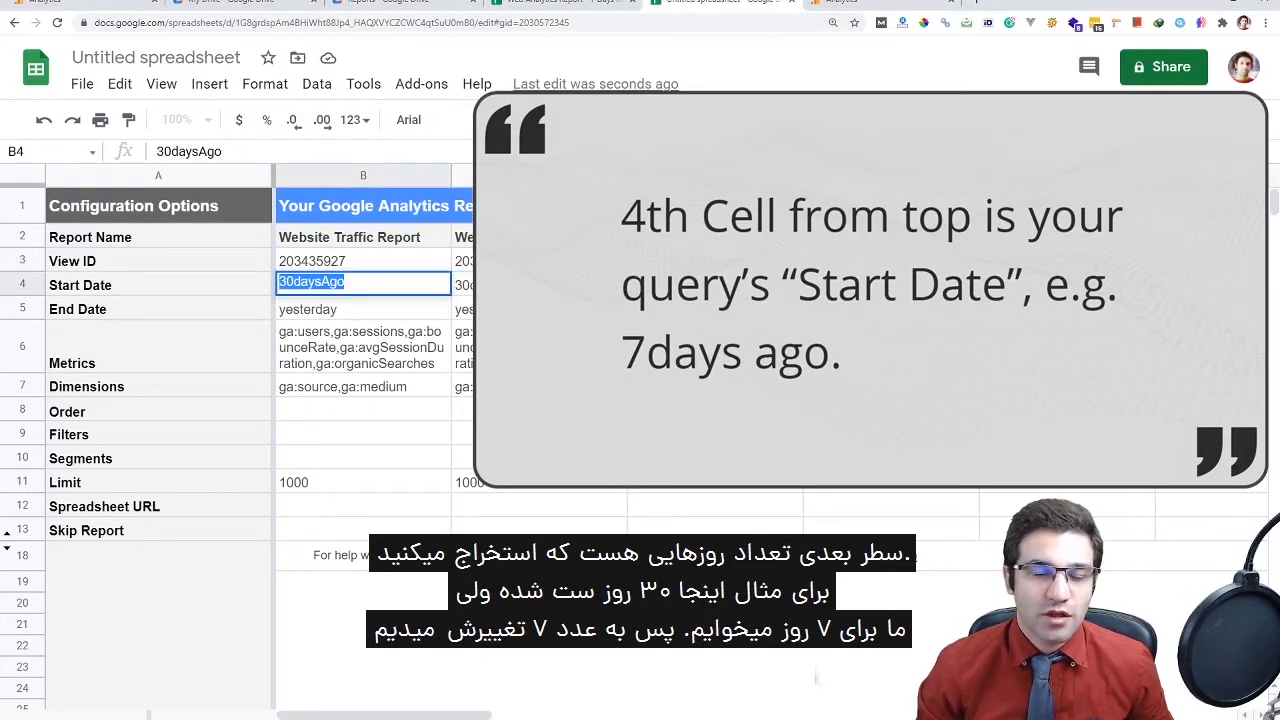
left_click(293, 282)
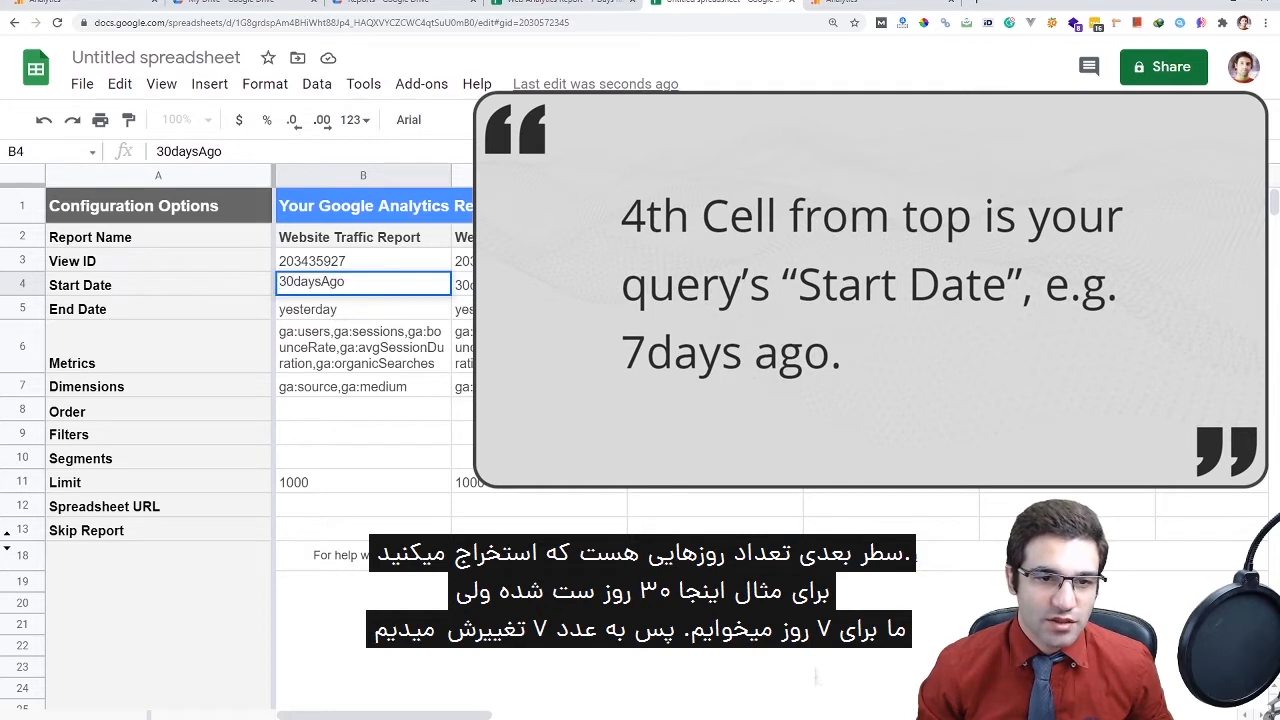
key("shift+Home")
type("7")
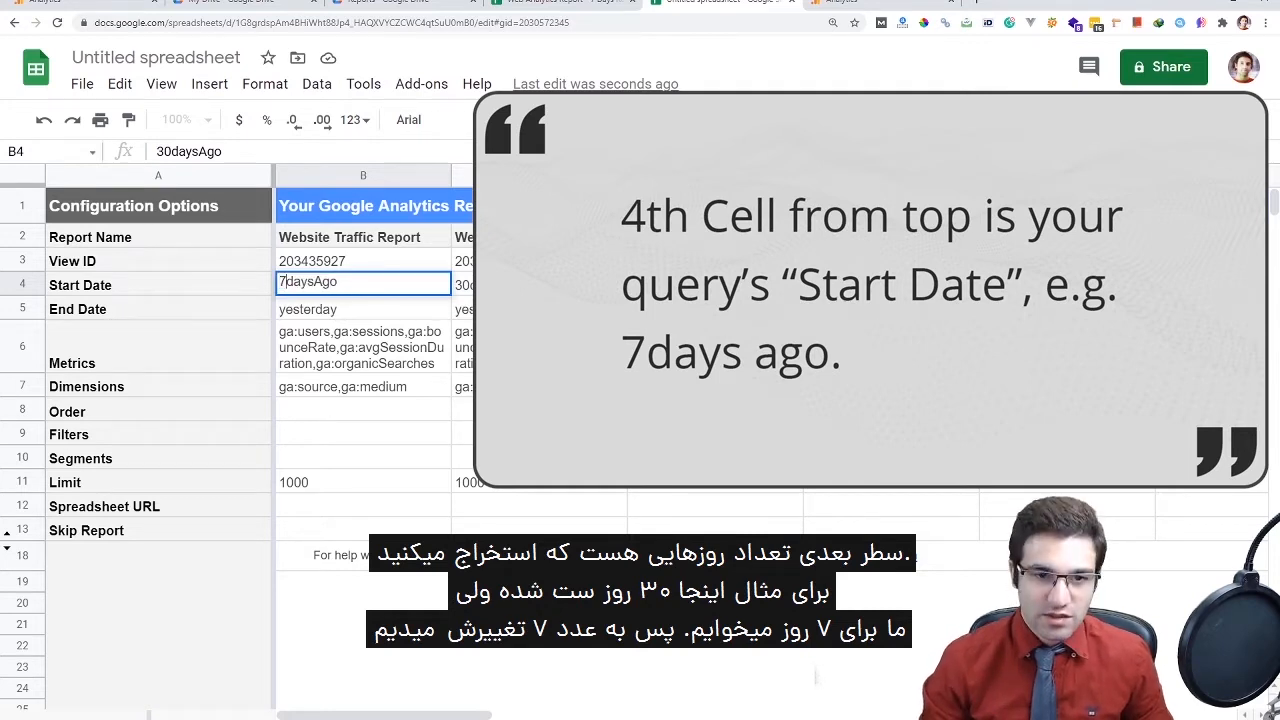
key("Return")
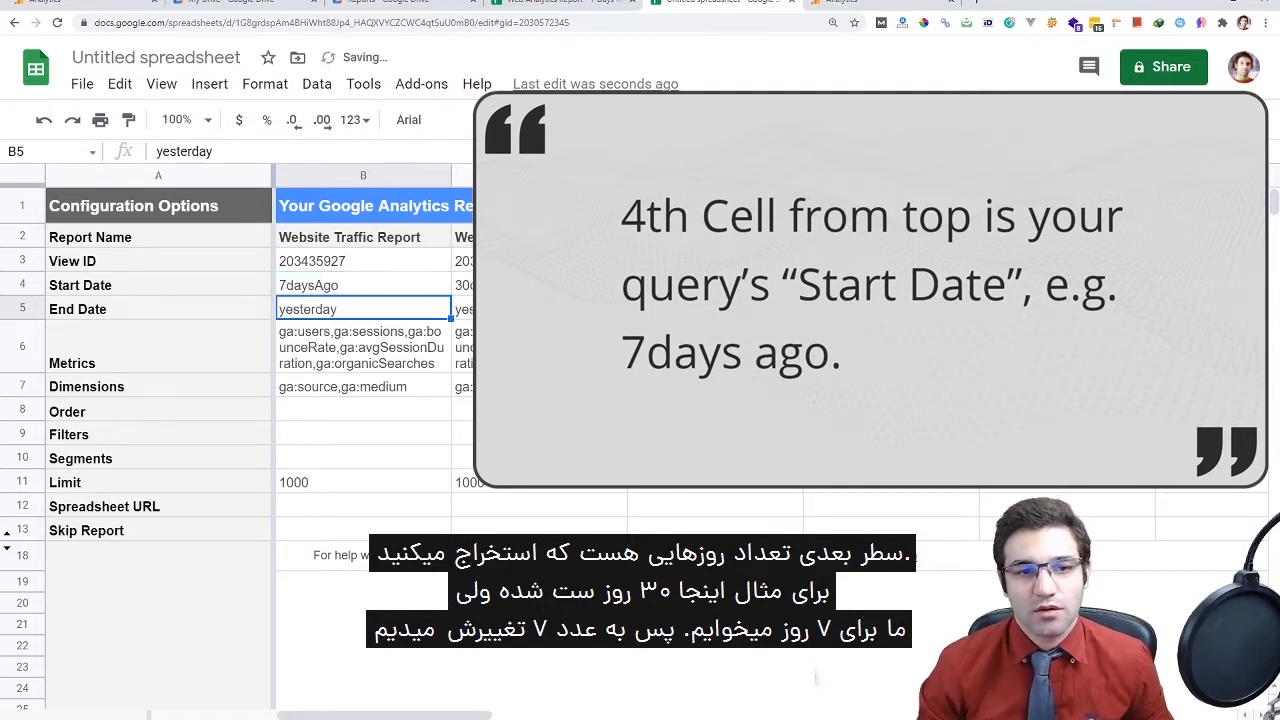
Go over the Start Date, End Date and Metrics labels and column B's metrics and dimensions
left_click(157, 285)
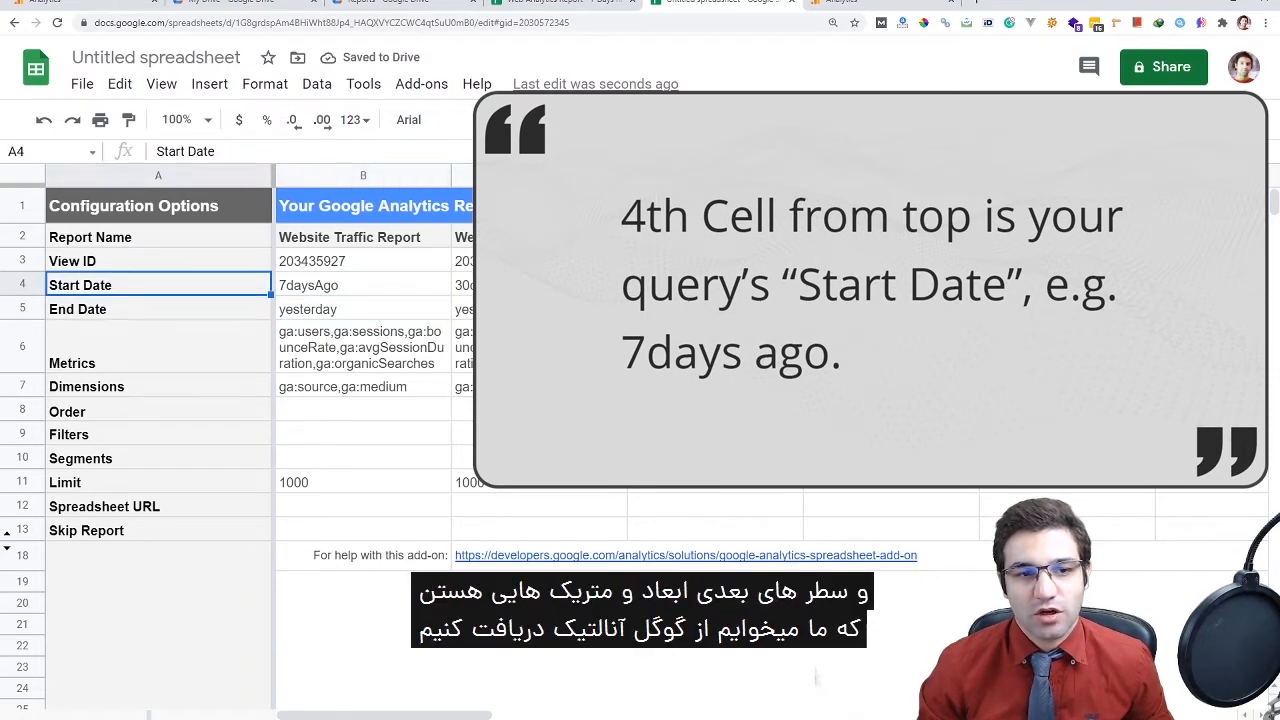
left_click(157, 309)
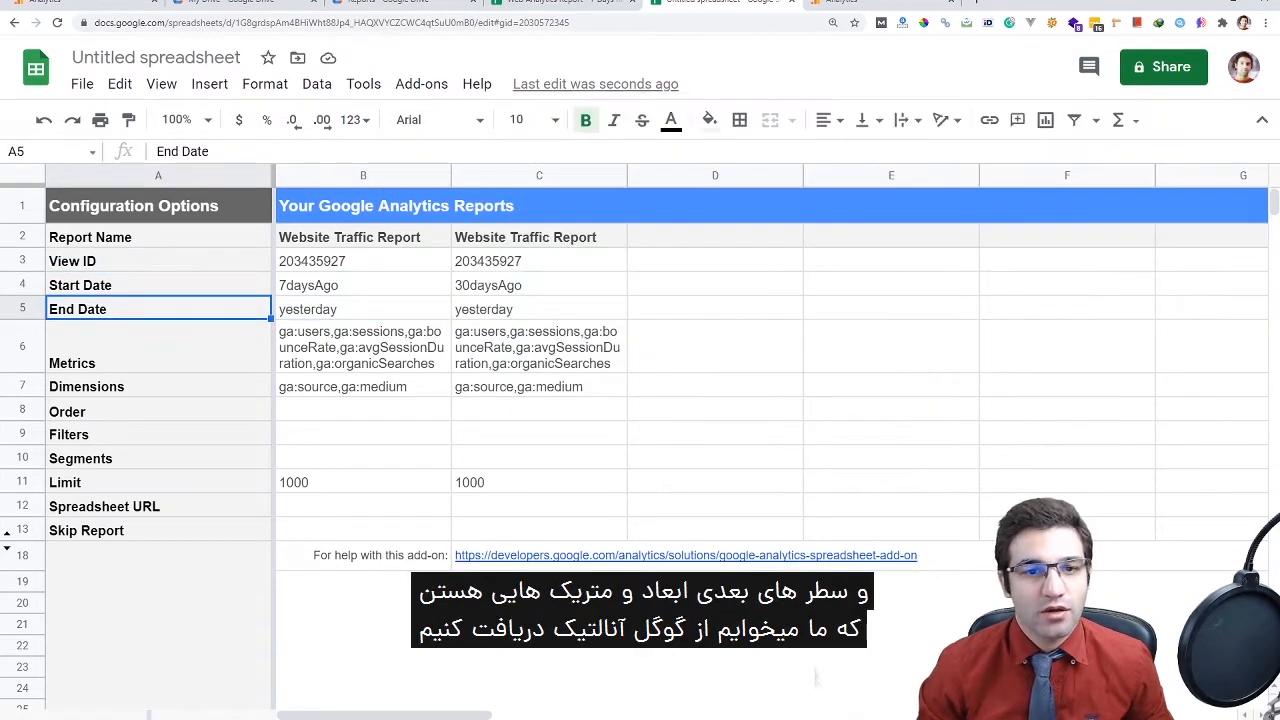
left_click(157, 346)
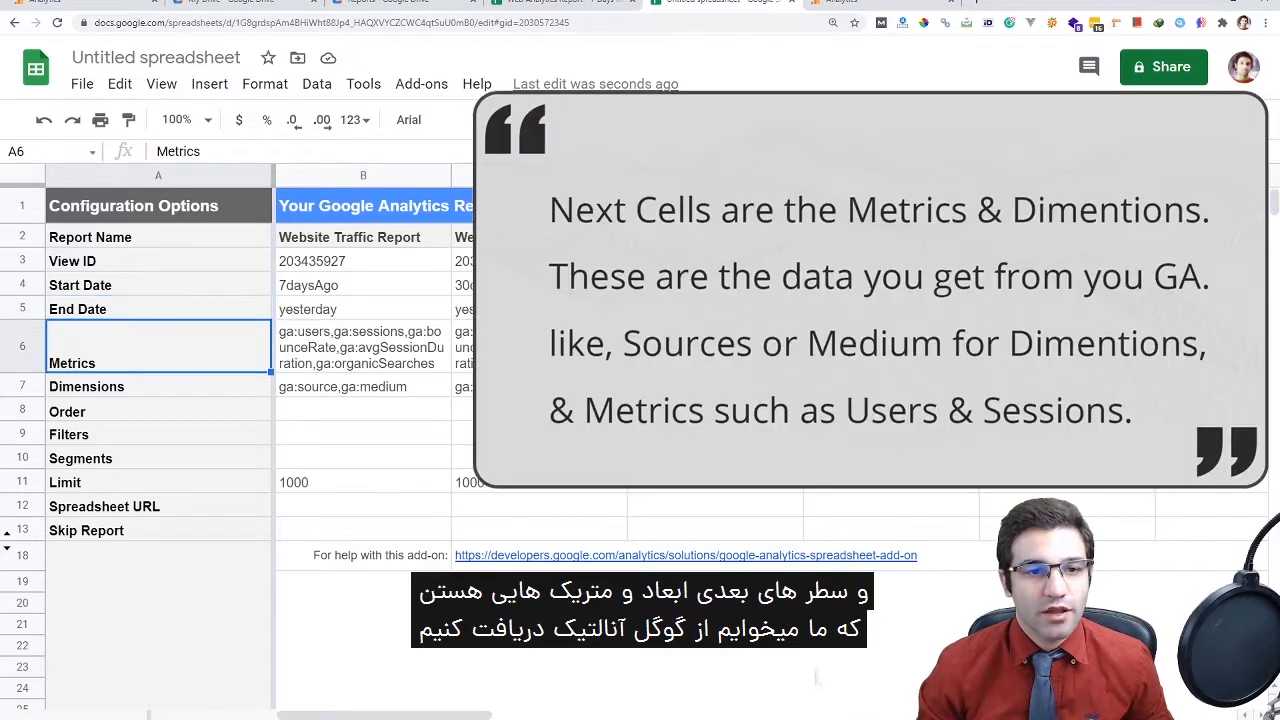
left_click(363, 386)
left_click(363, 346)
left_click(363, 386)
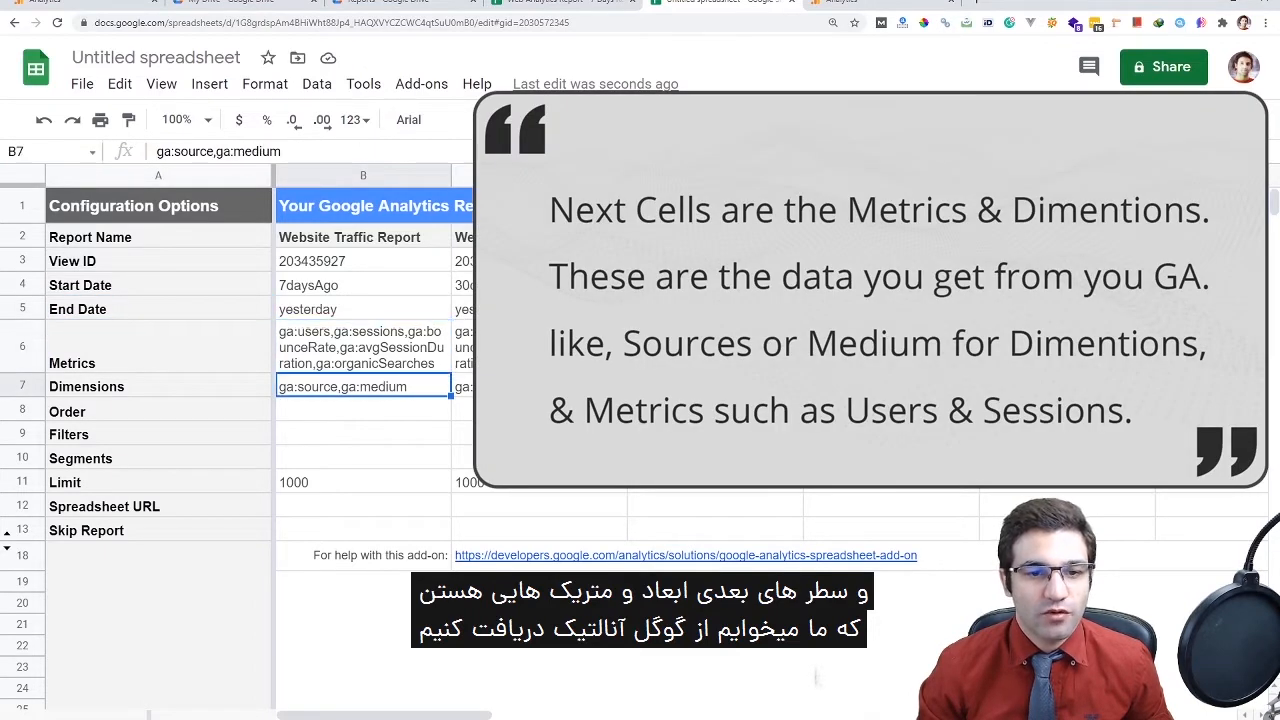
key("Down")
key("Up")
key("Up")
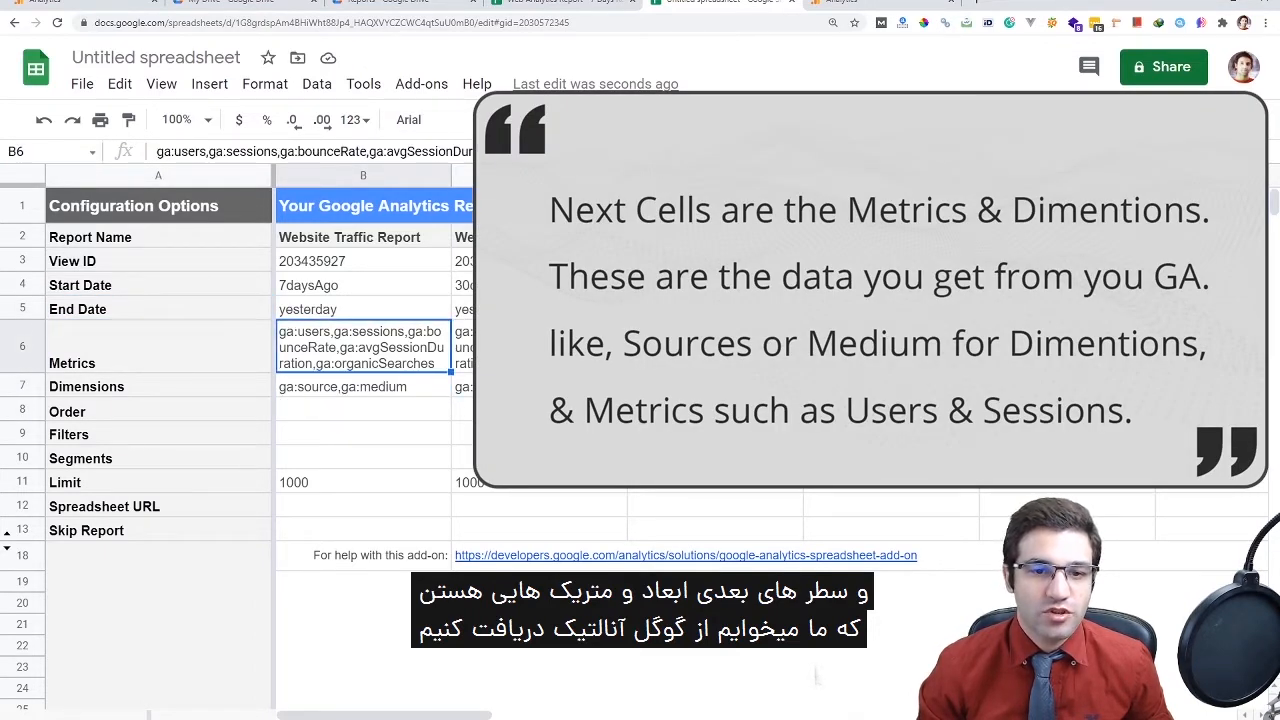
key("Down")
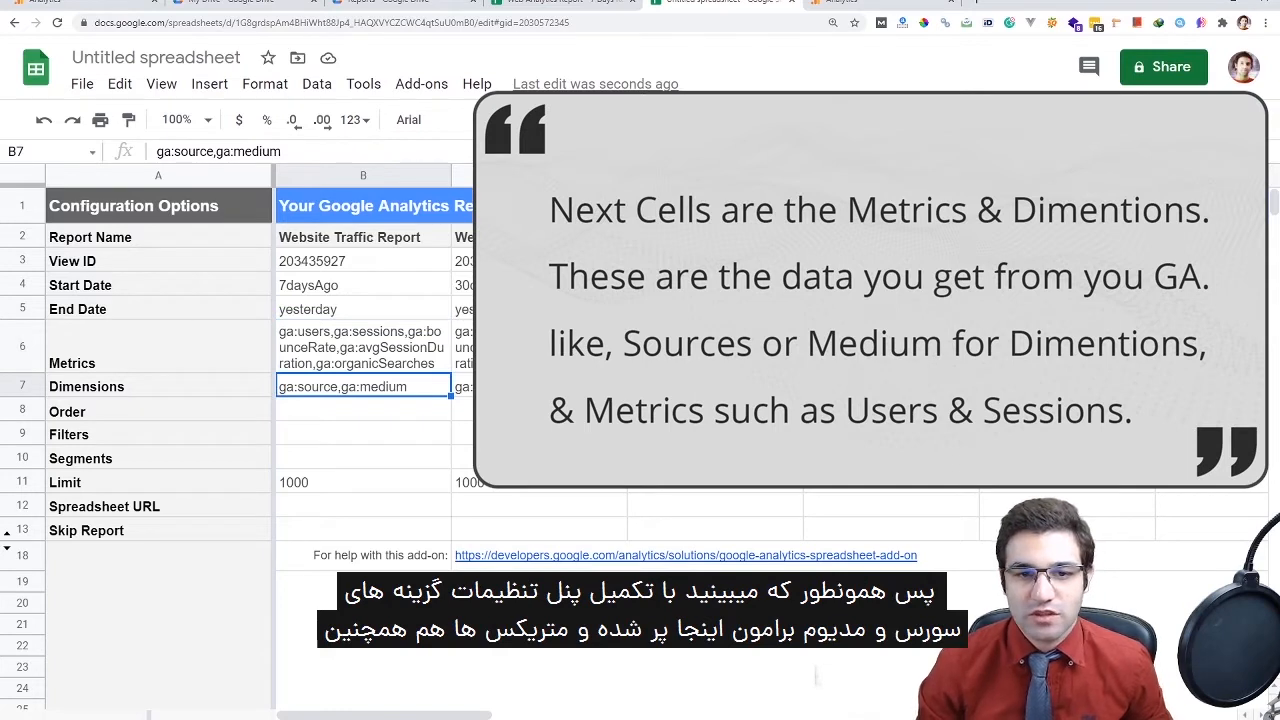
key("Up")
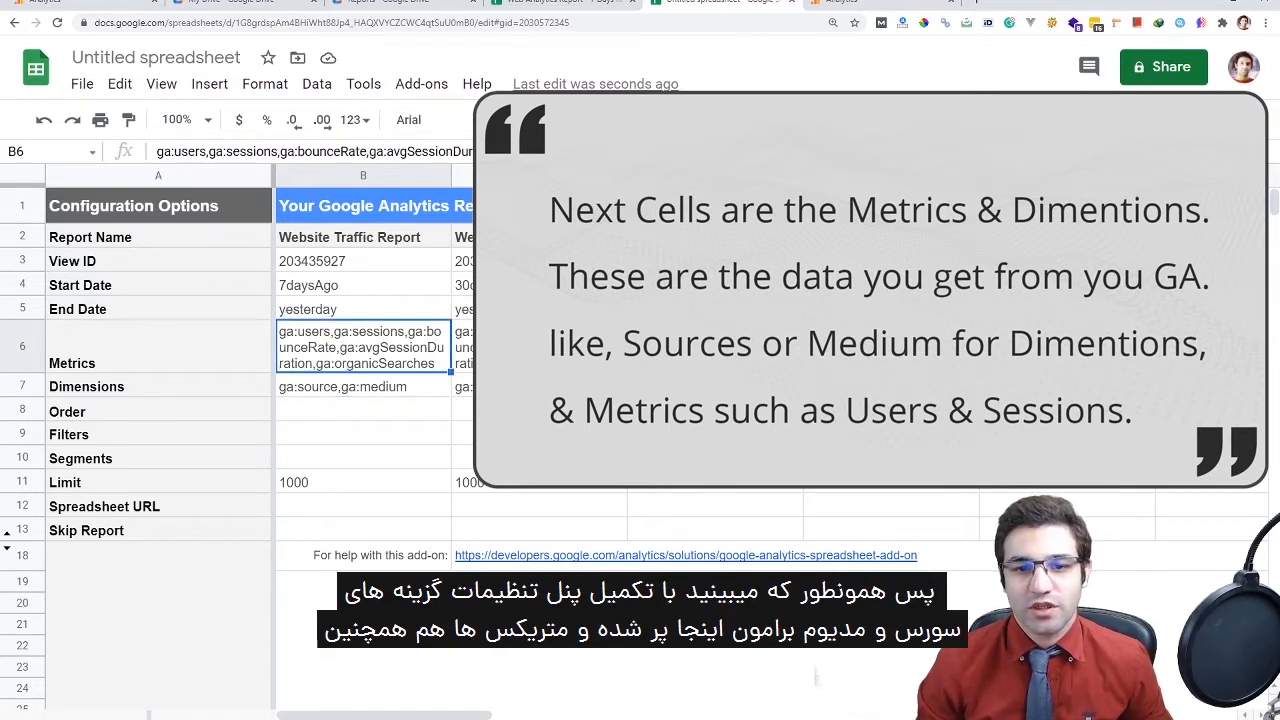
Open C6's metrics and highlight ga:organicSearches in the list
key("Right")
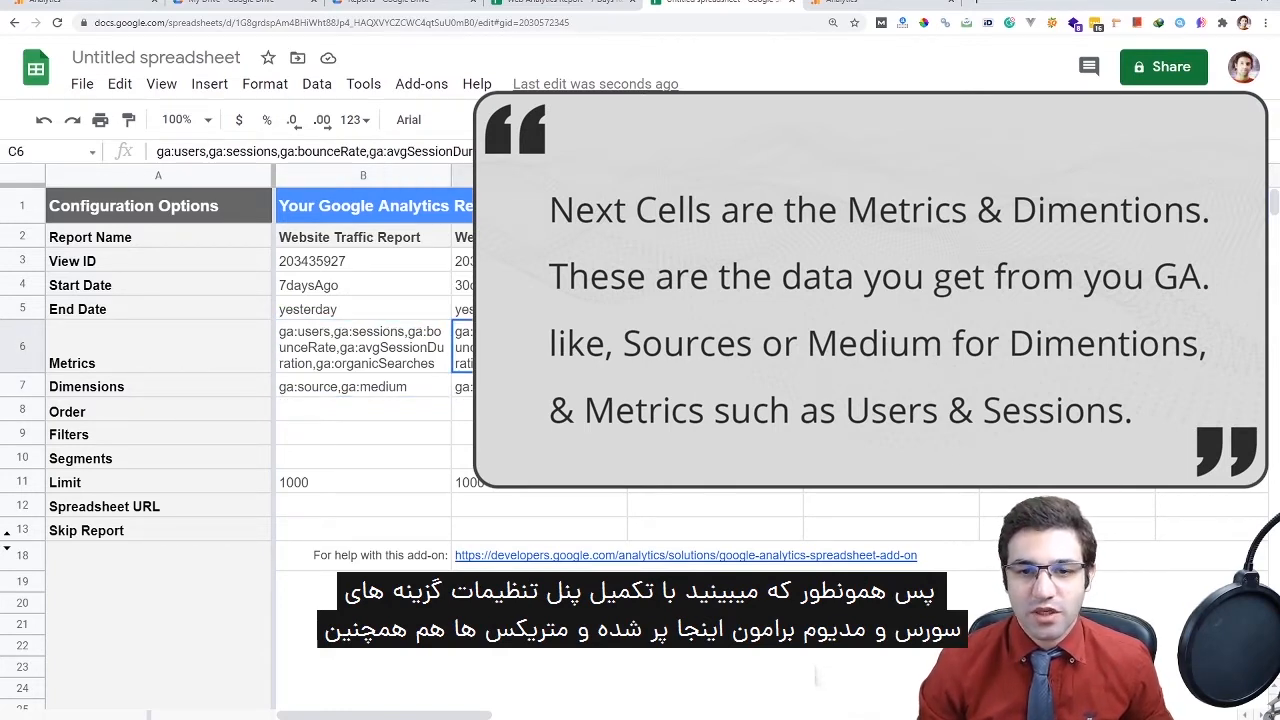
key("Return")
left_click_drag(811, 330, 926, 330)
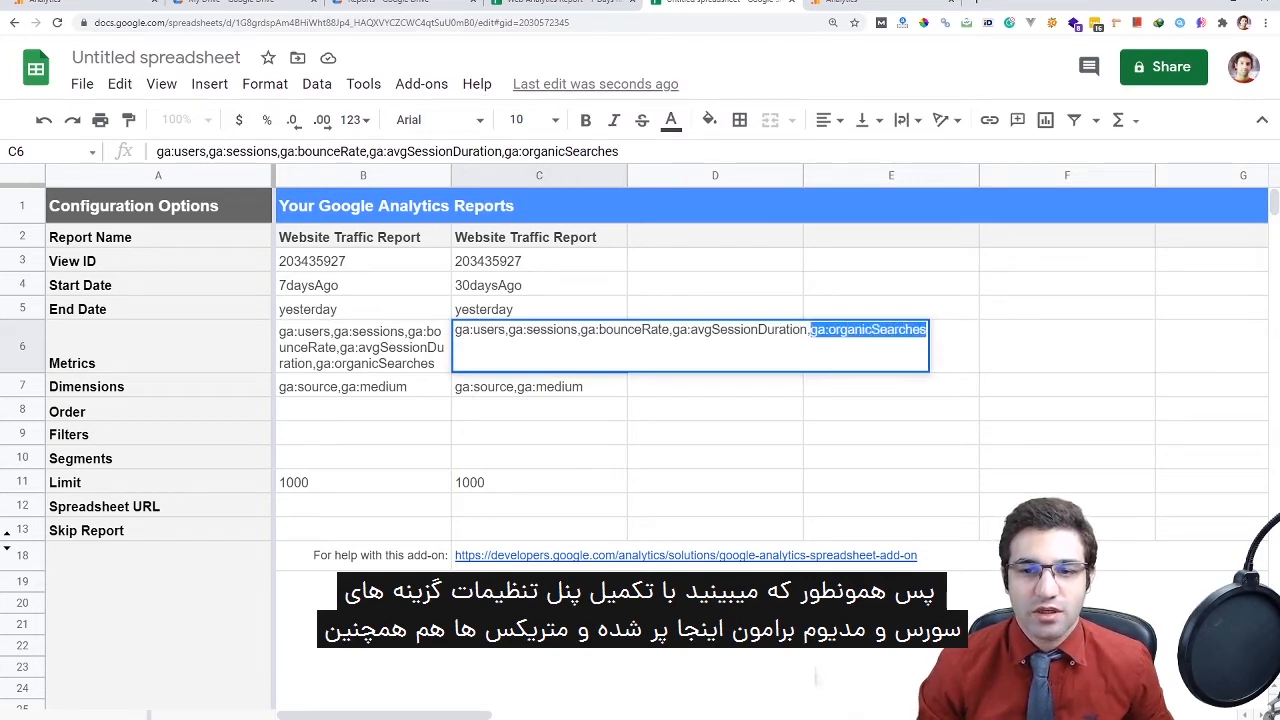
key("Return")
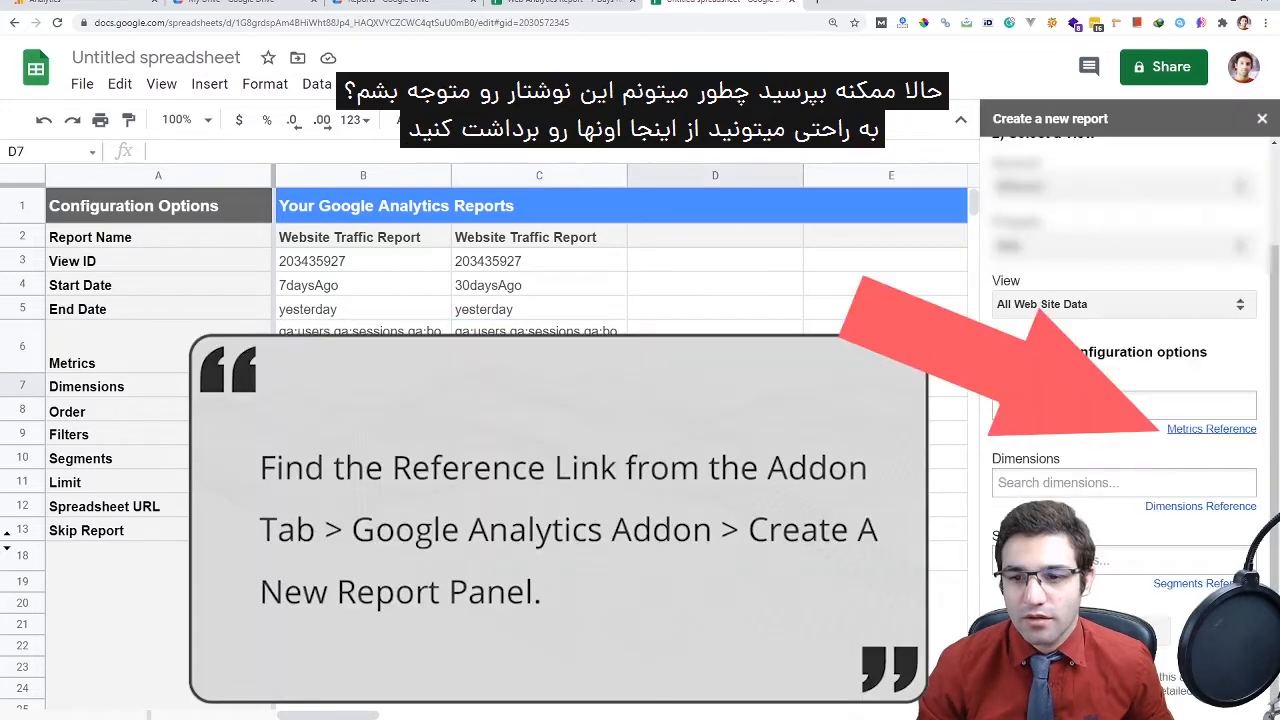
Open the GA Metrics Reference and bring up the Dimensions & Metrics Explorer page
left_click(1211, 428)
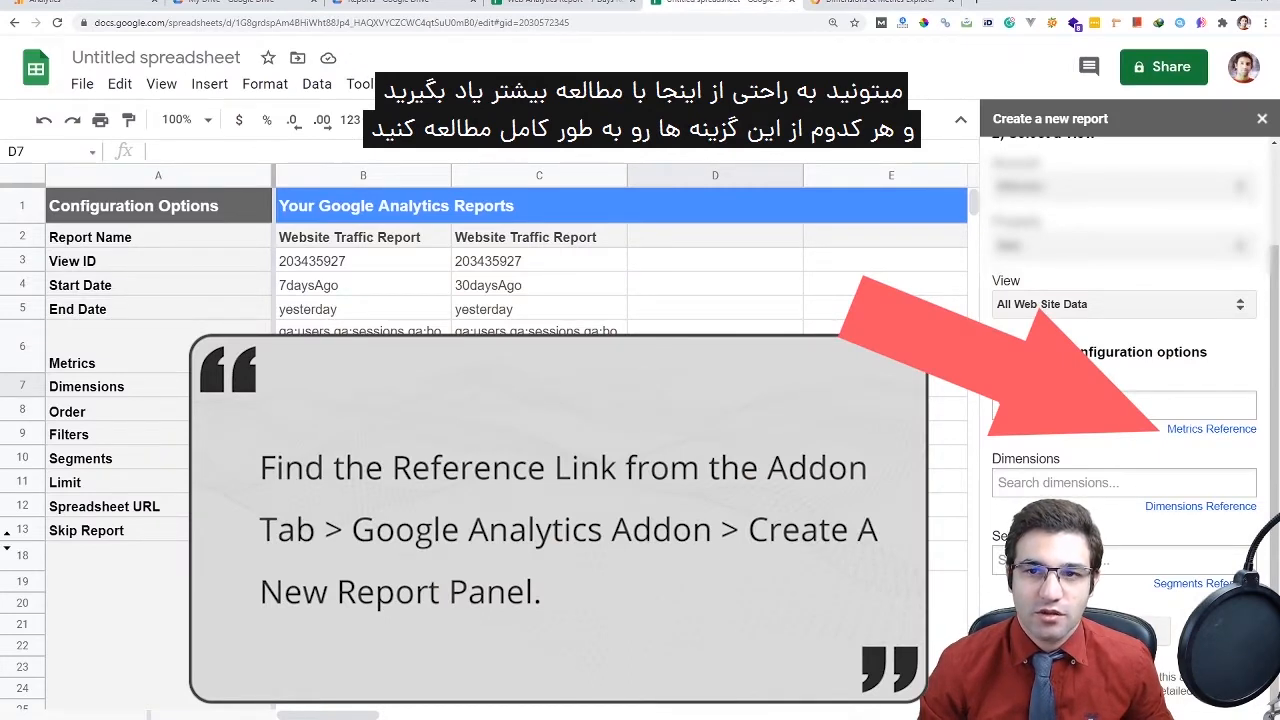
key("ctrl+Tab")
scroll(815, 677, "down", 5)
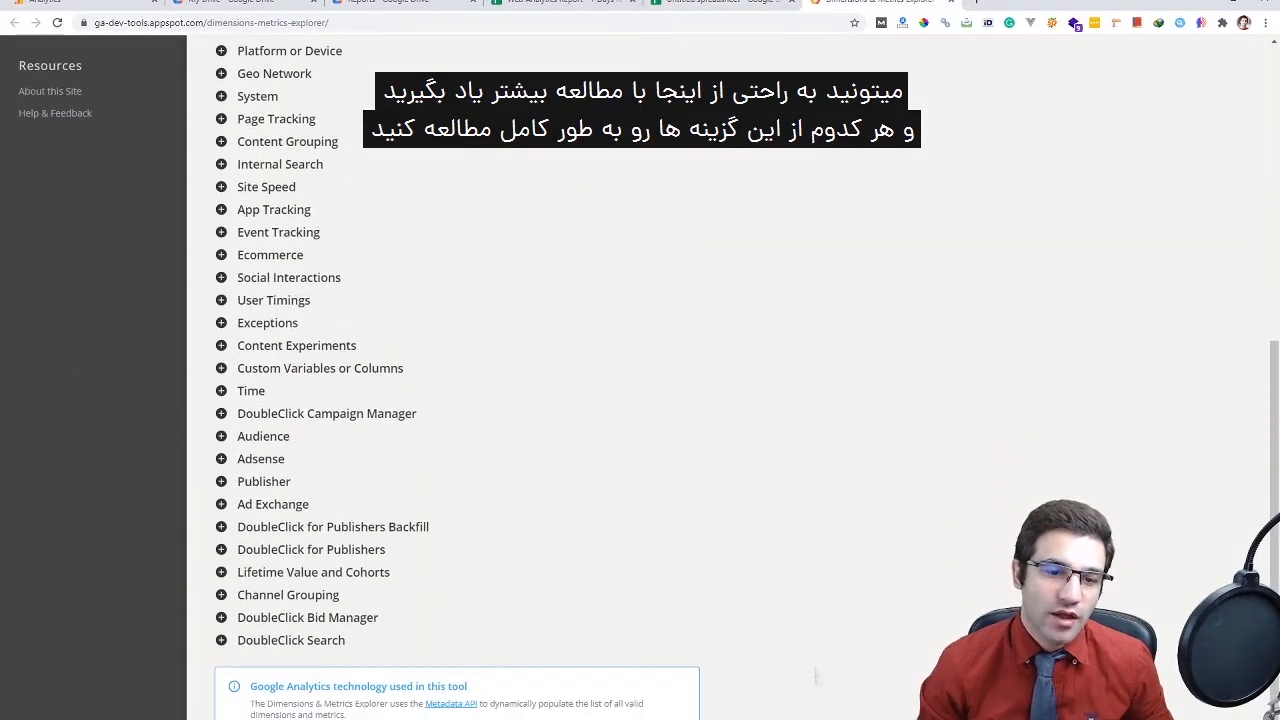
Expand the Session group, tick Session Duration, then collapse the group
scroll(815, 677, "up", 4)
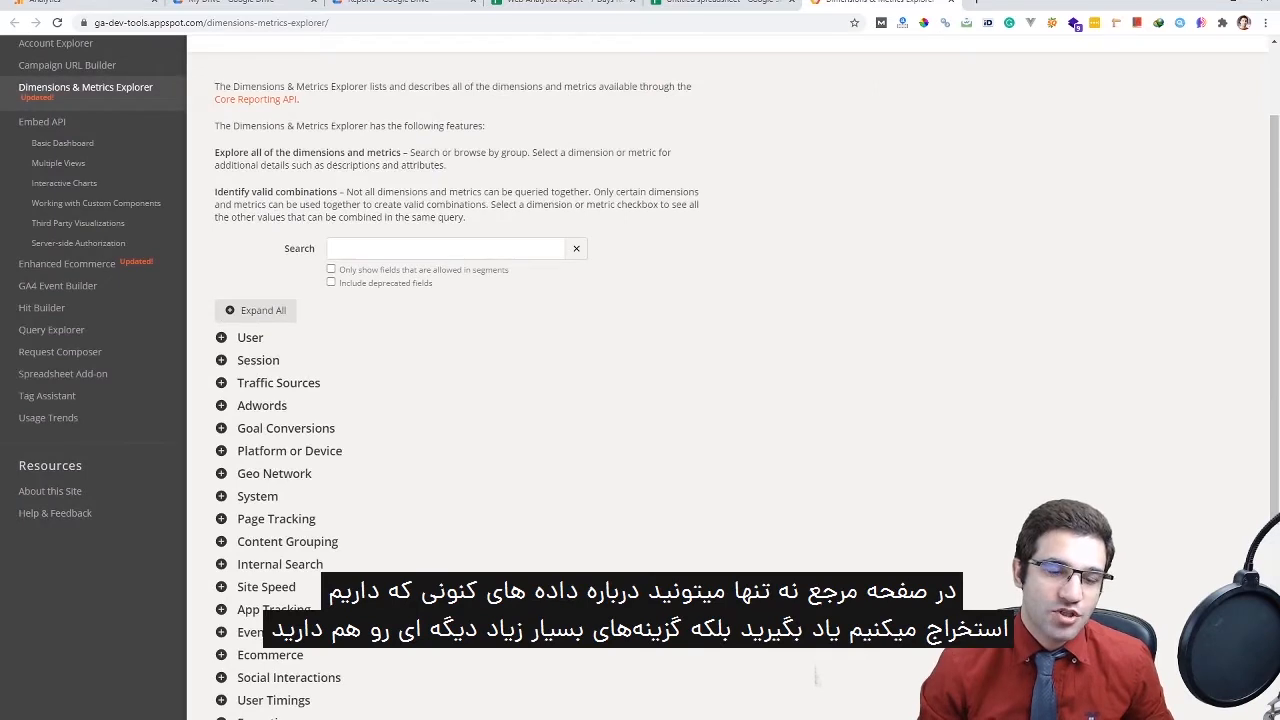
left_click(258, 360)
left_click(244, 396)
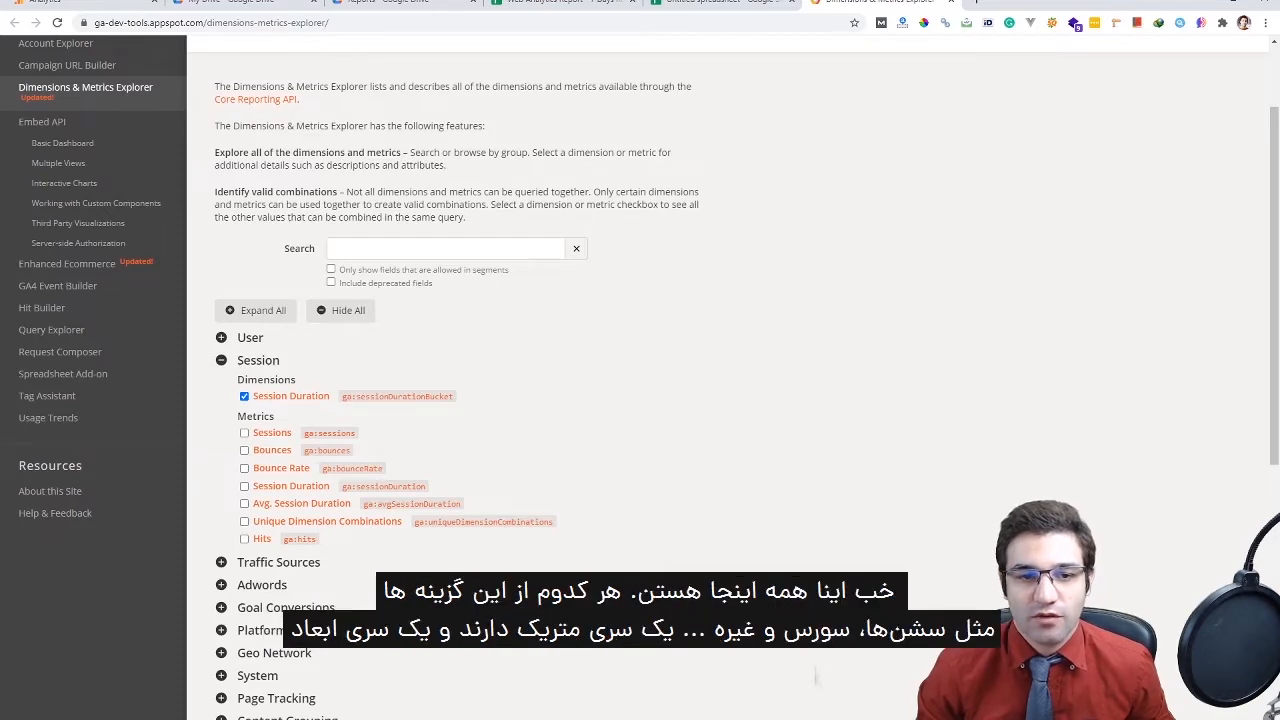
double_click(258, 360)
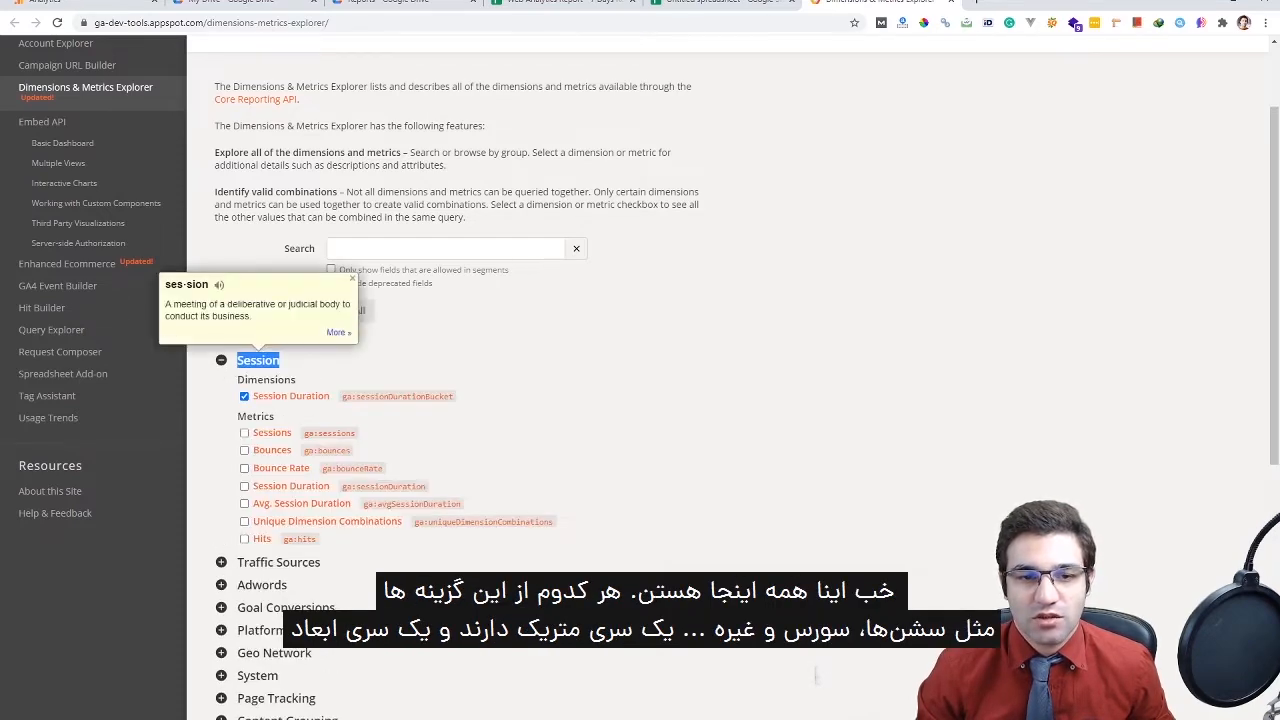
left_click(258, 360)
Expand Traffic Sources, try ticking Referral Path and Campaign, untick them, and return to the spreadsheet
triple_click(278, 383)
left_click(278, 383)
double_click(258, 383)
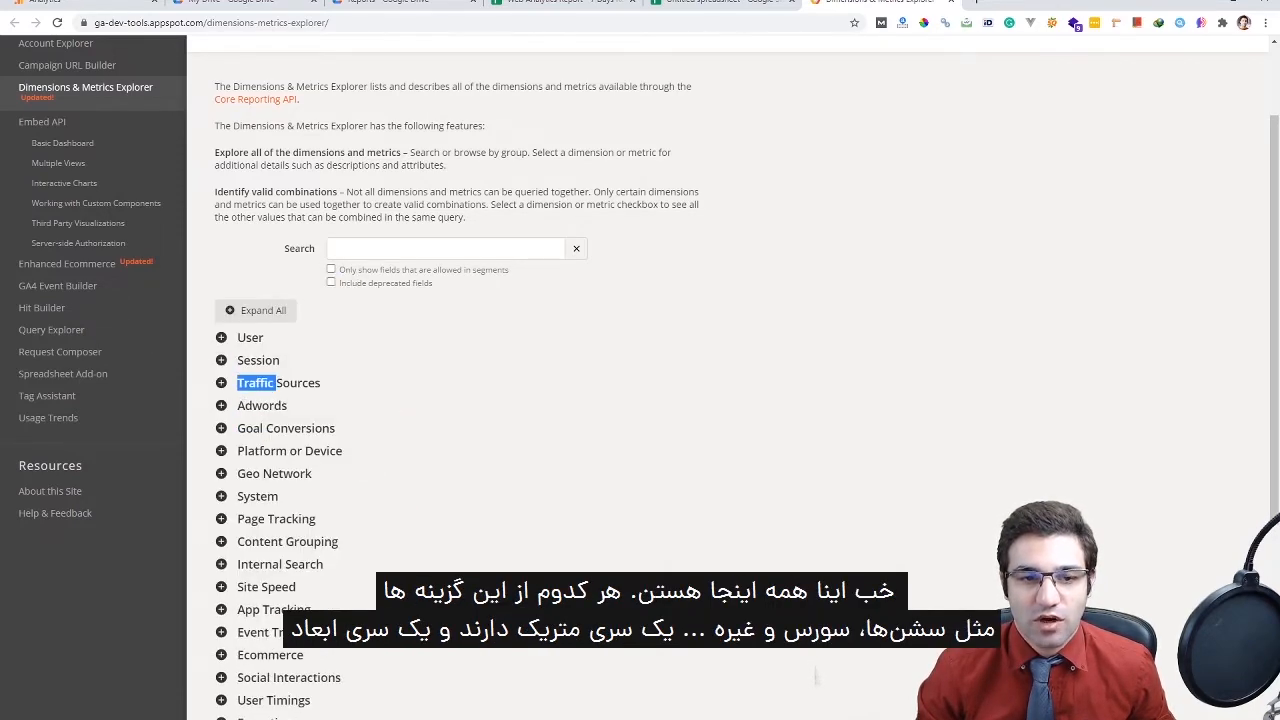
left_click(278, 383)
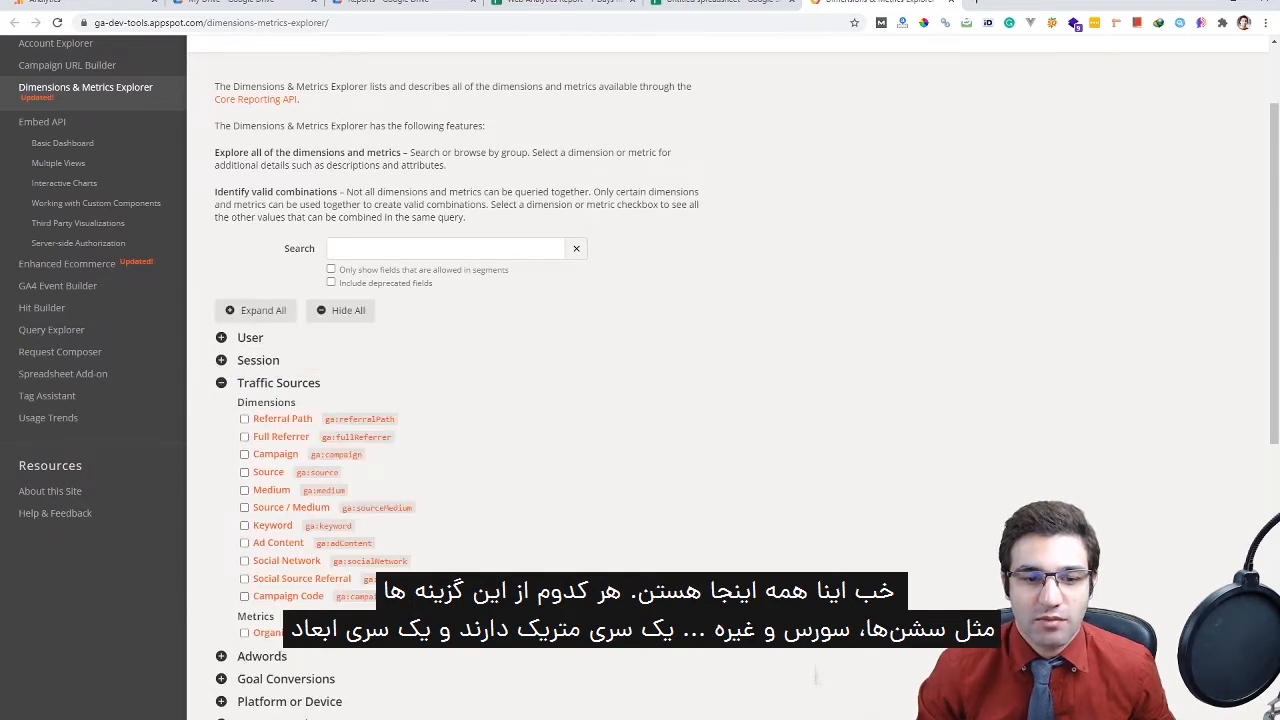
left_click(244, 418)
left_click(244, 454)
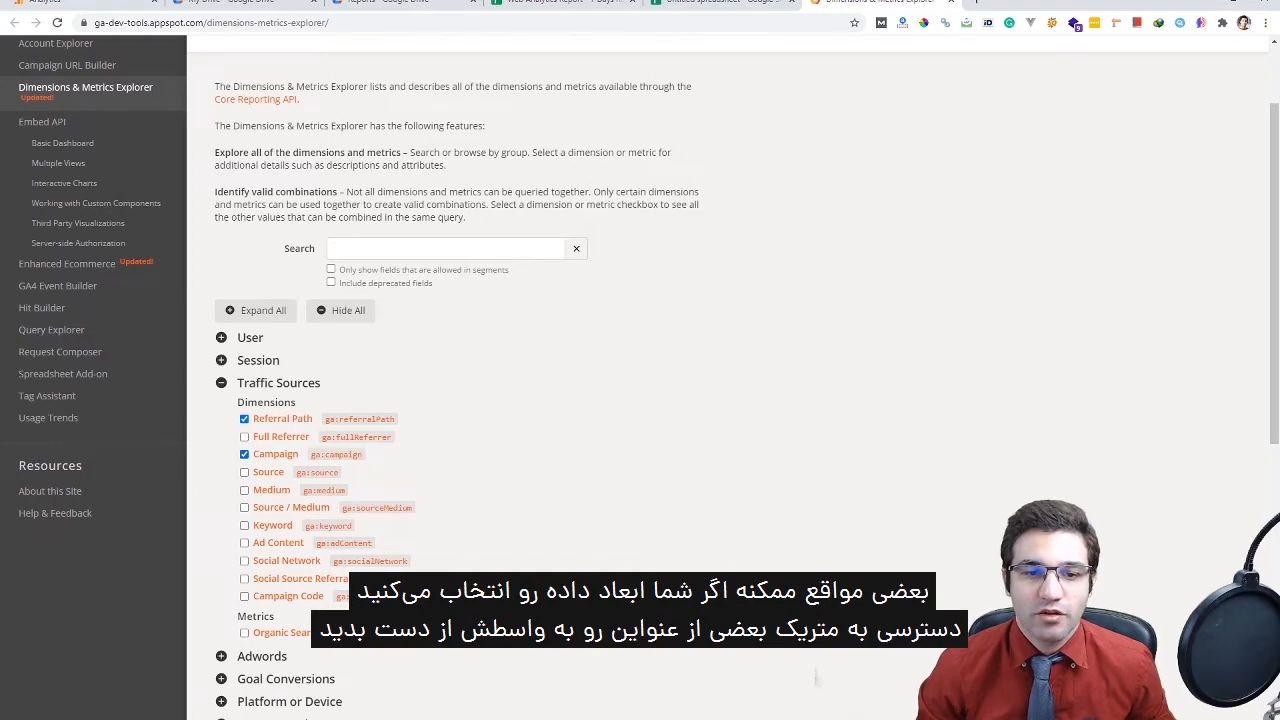
left_click(244, 454)
left_click(244, 418)
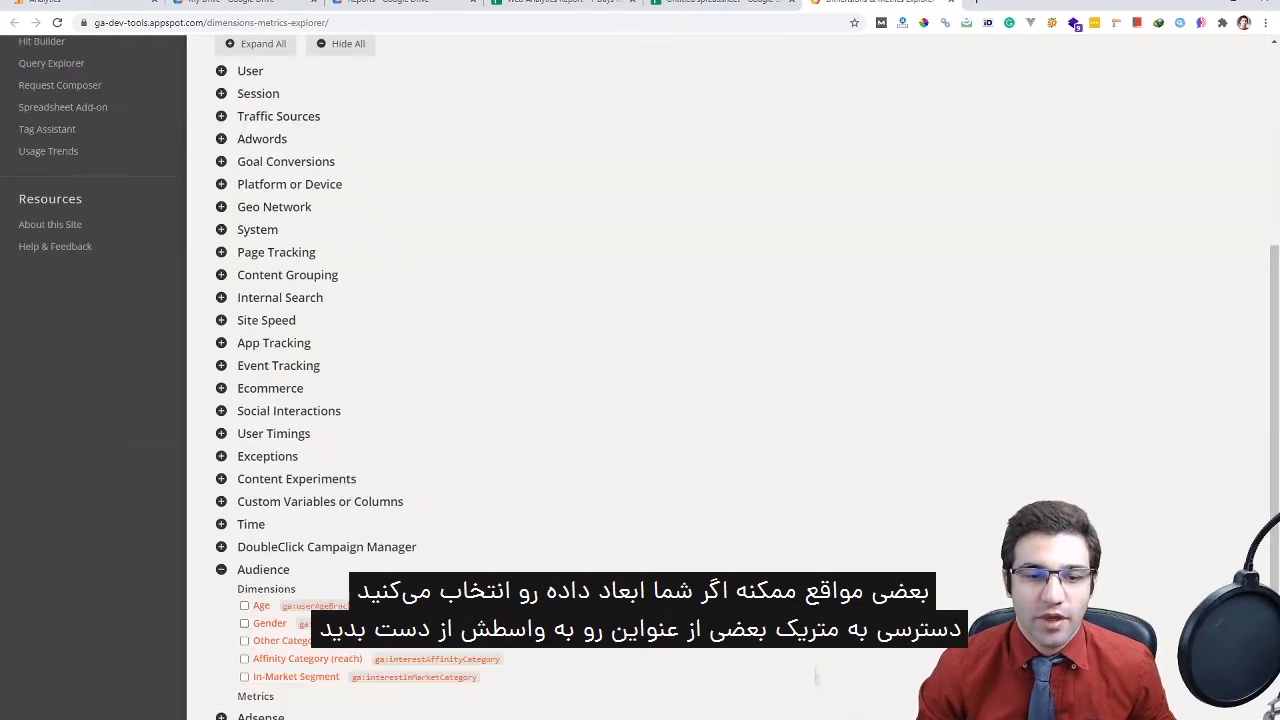
scroll(817, 677, "down", 2)
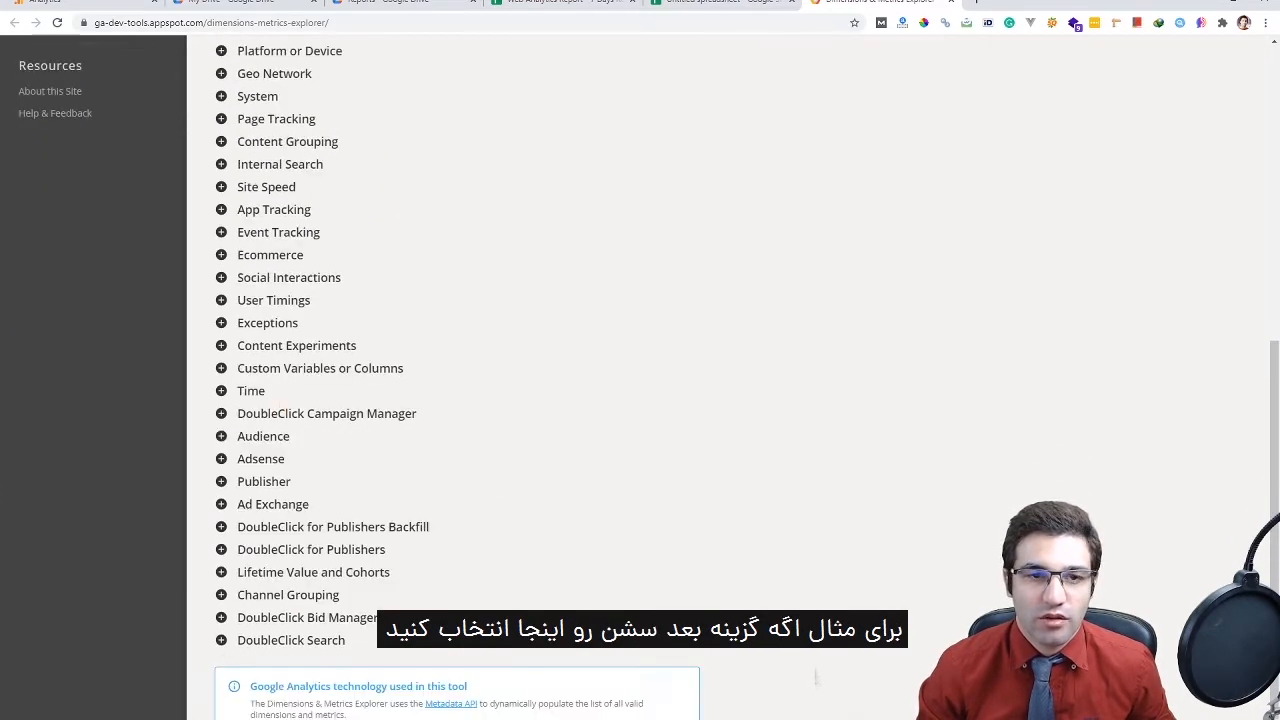
scroll(816, 677, "up", 5)
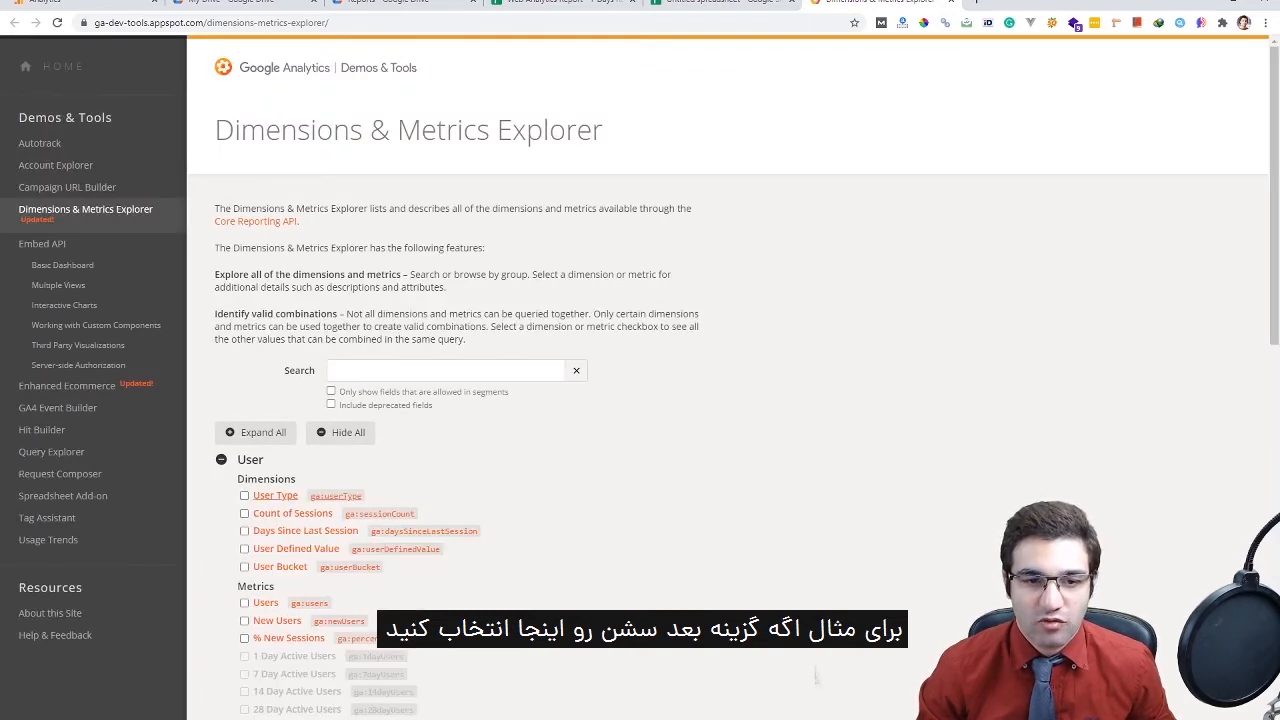
scroll(816, 677, "down", 3)
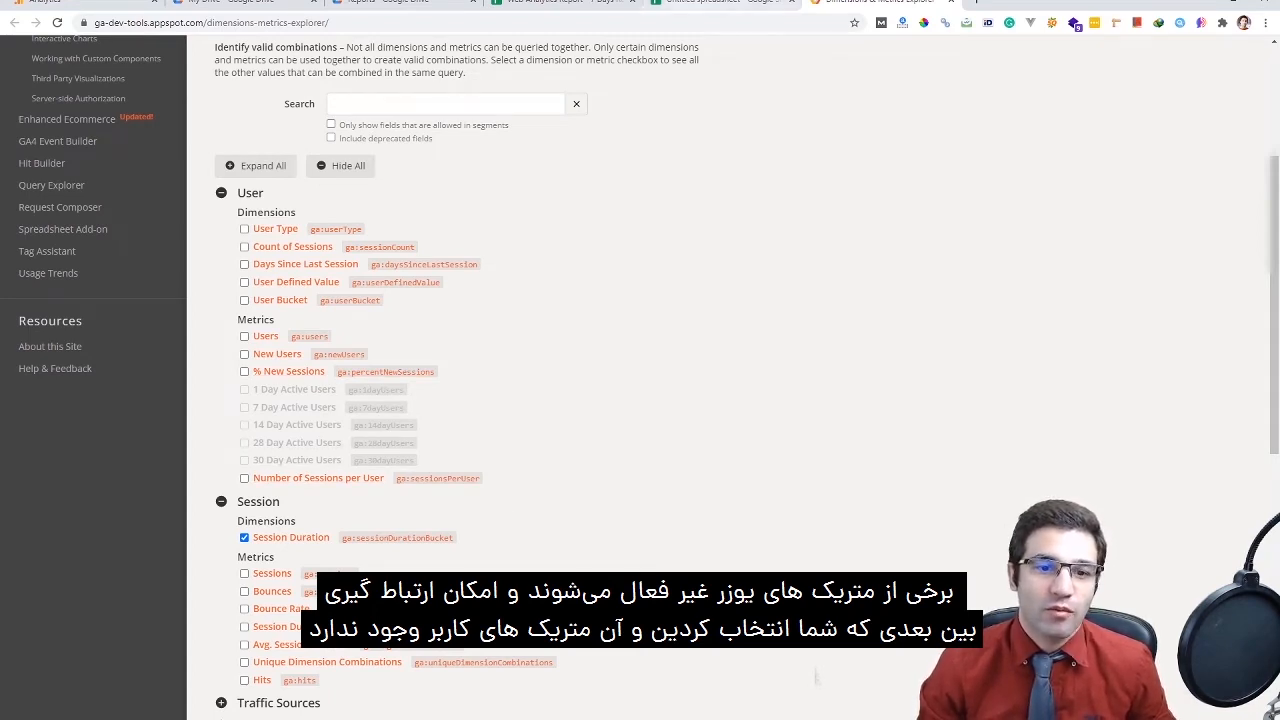
left_click(720, 2)
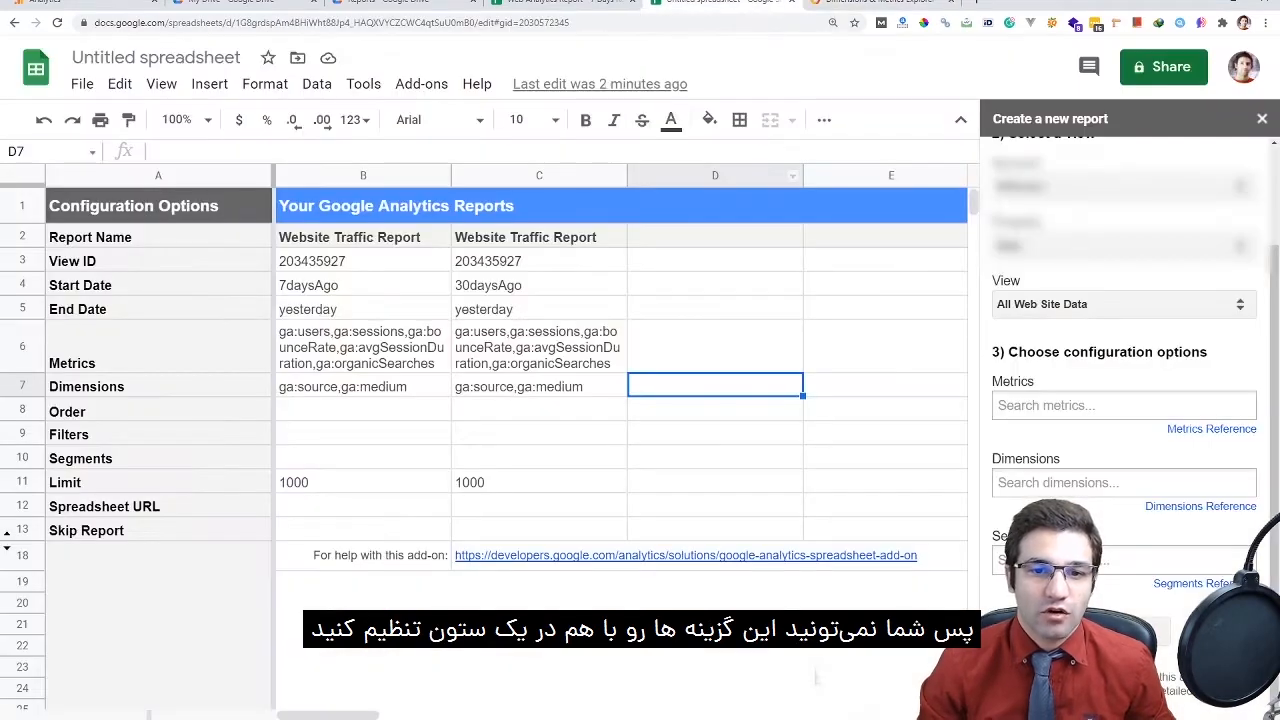
Review the second report's metrics in C6 and select the dimensions text in C7
key("Up")
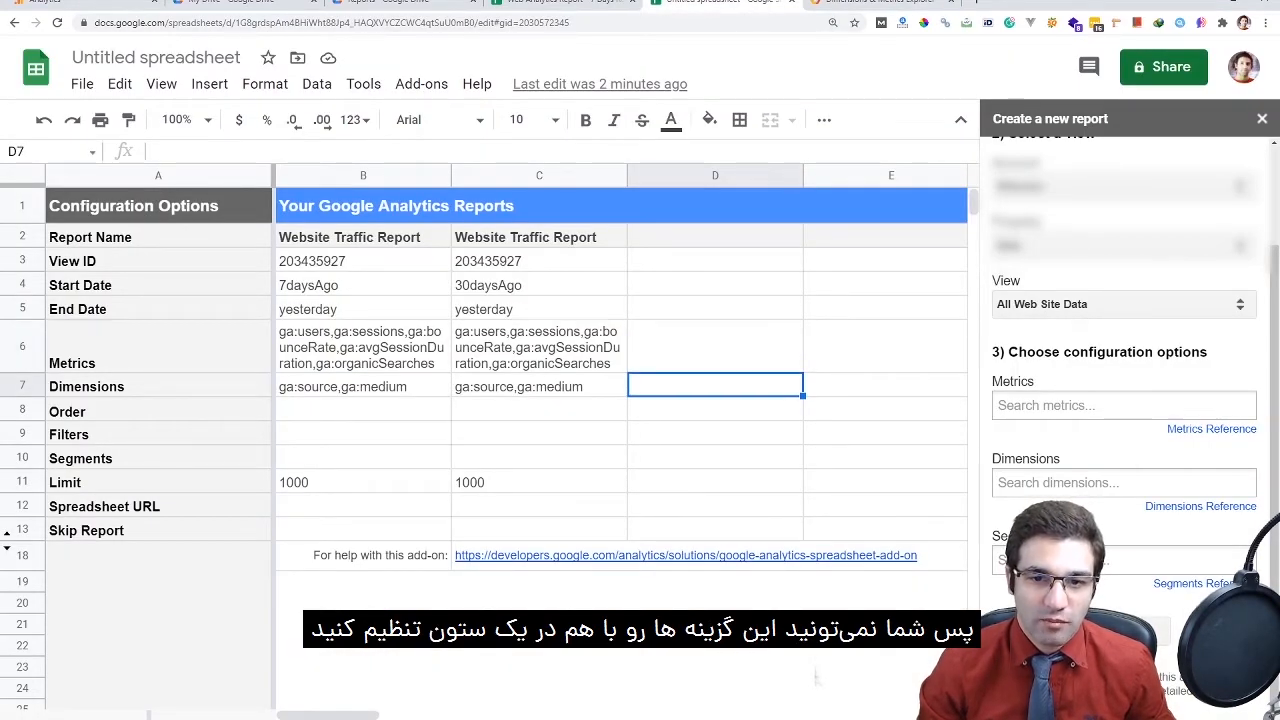
key("Left")
key("Left")
key("Right")
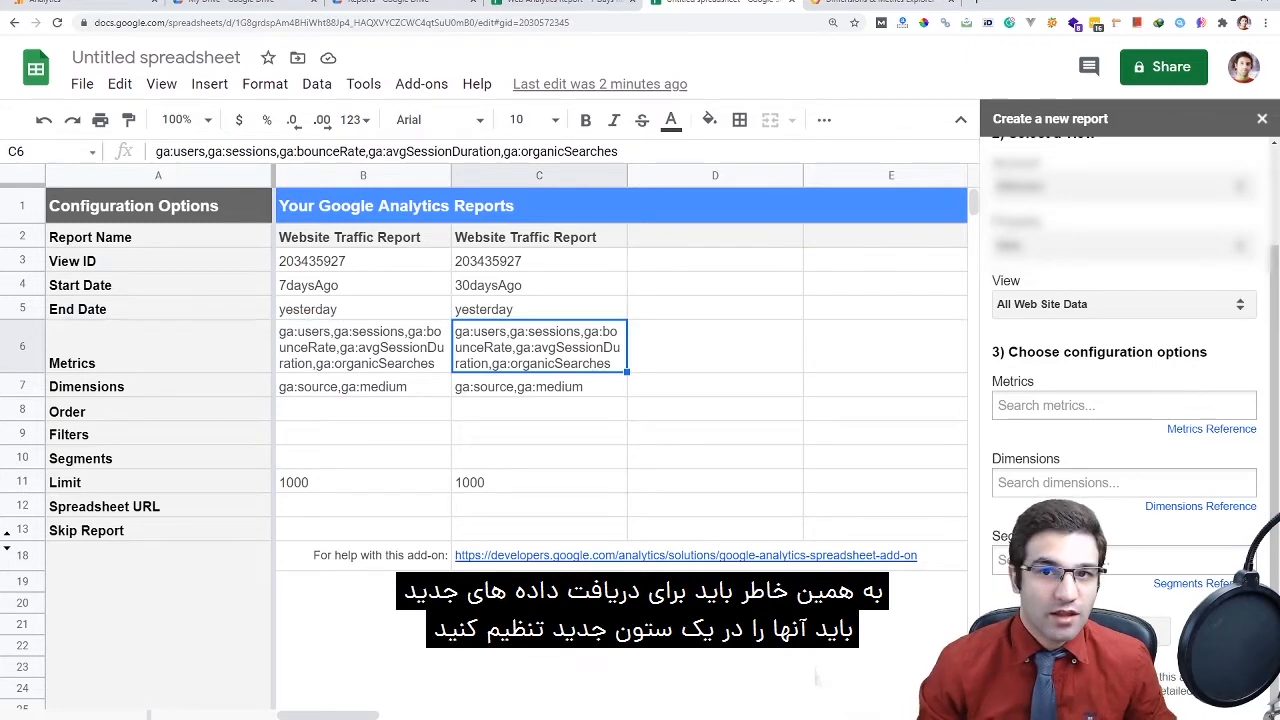
key("Down")
key("Up")
left_click(538, 386)
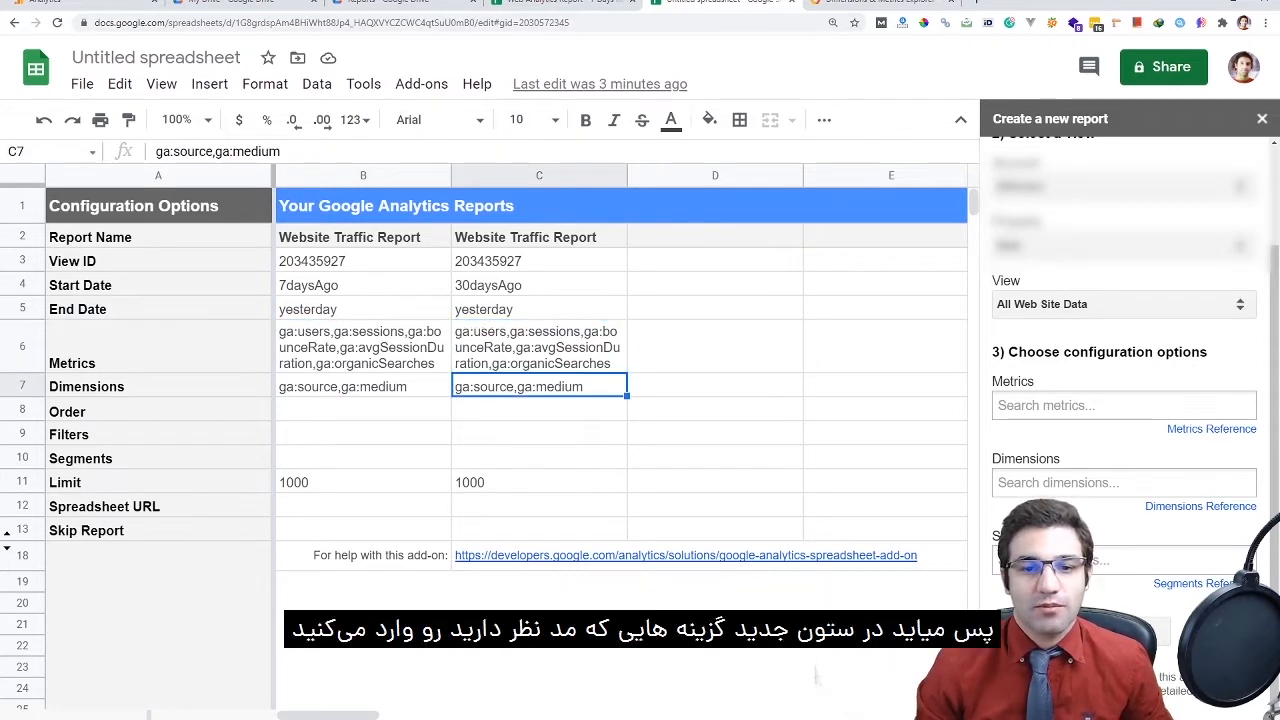
left_click_drag(538, 237, 538, 530)
left_click(538, 410)
left_click(538, 386)
triple_click(538, 386)
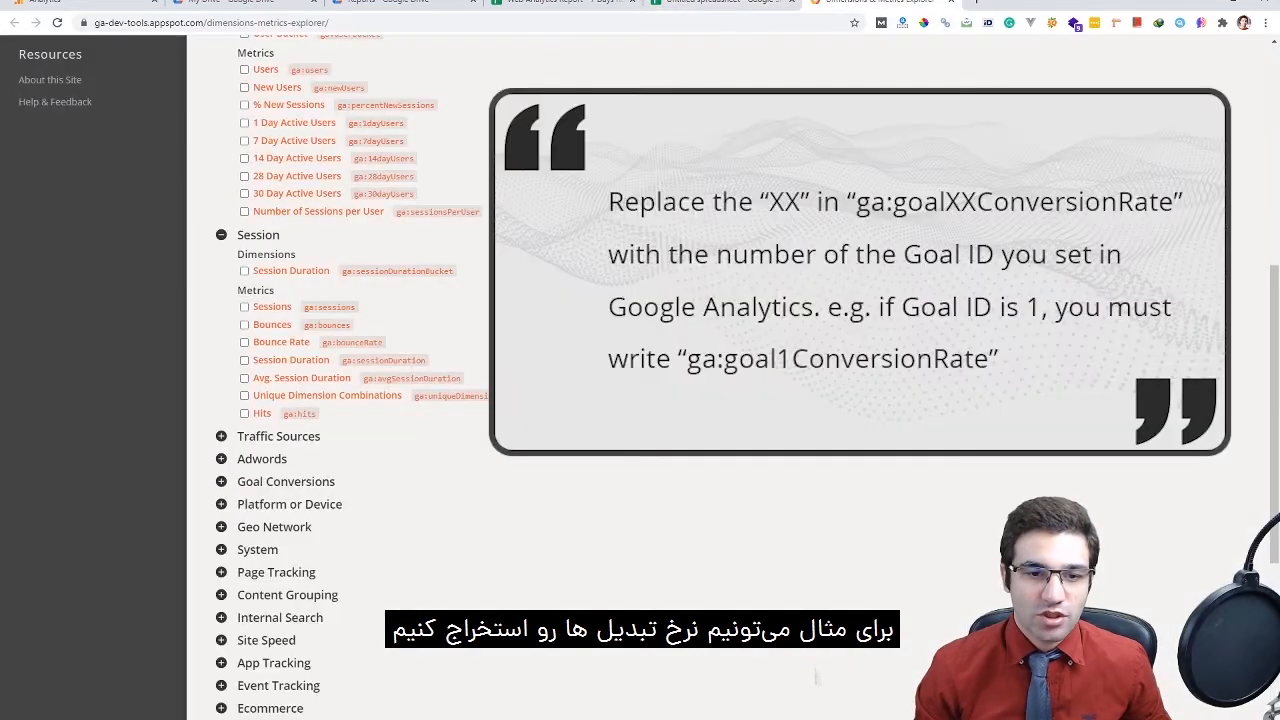
Browse the Goal Conversions metrics, then select the second report's settings C2:C13 in the sheet
left_click(285, 481)
scroll(300, 553, "down", 2)
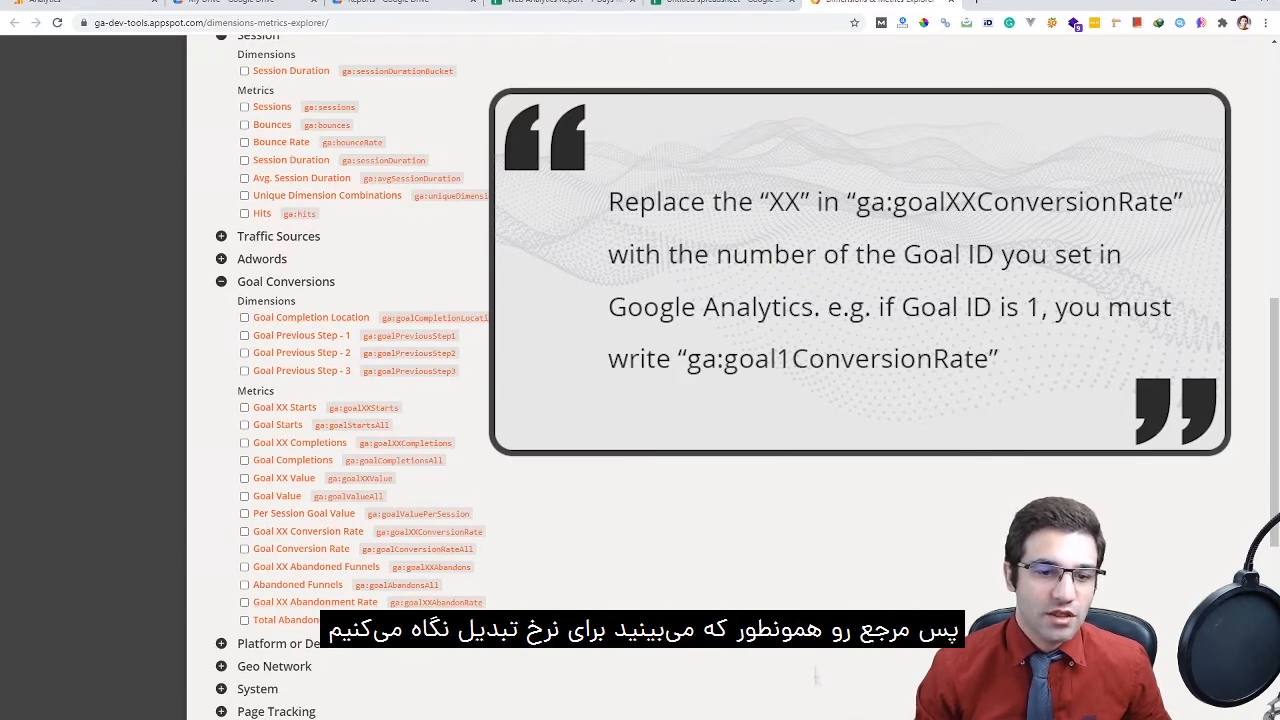
left_click(715, 4)
left_click_drag(539, 237, 539, 530)
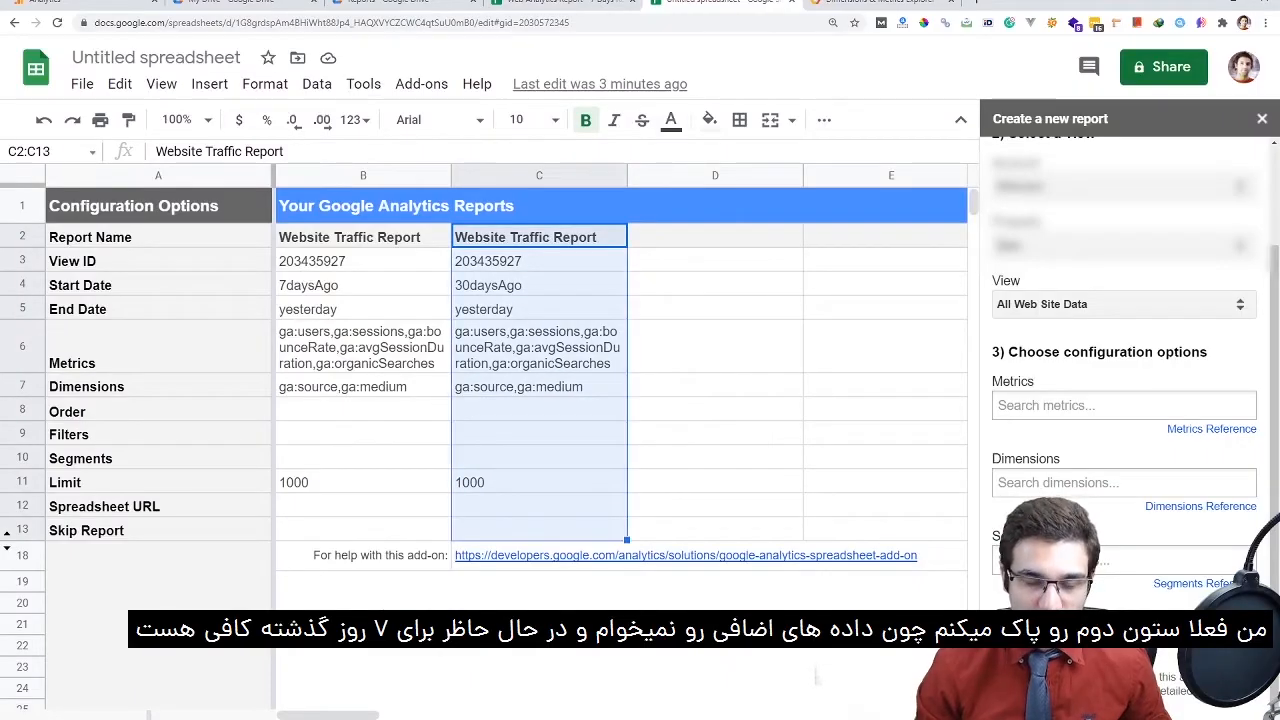
Delete the second report's settings in C2:C13 and run the remaining Google Analytics report
key("Delete")
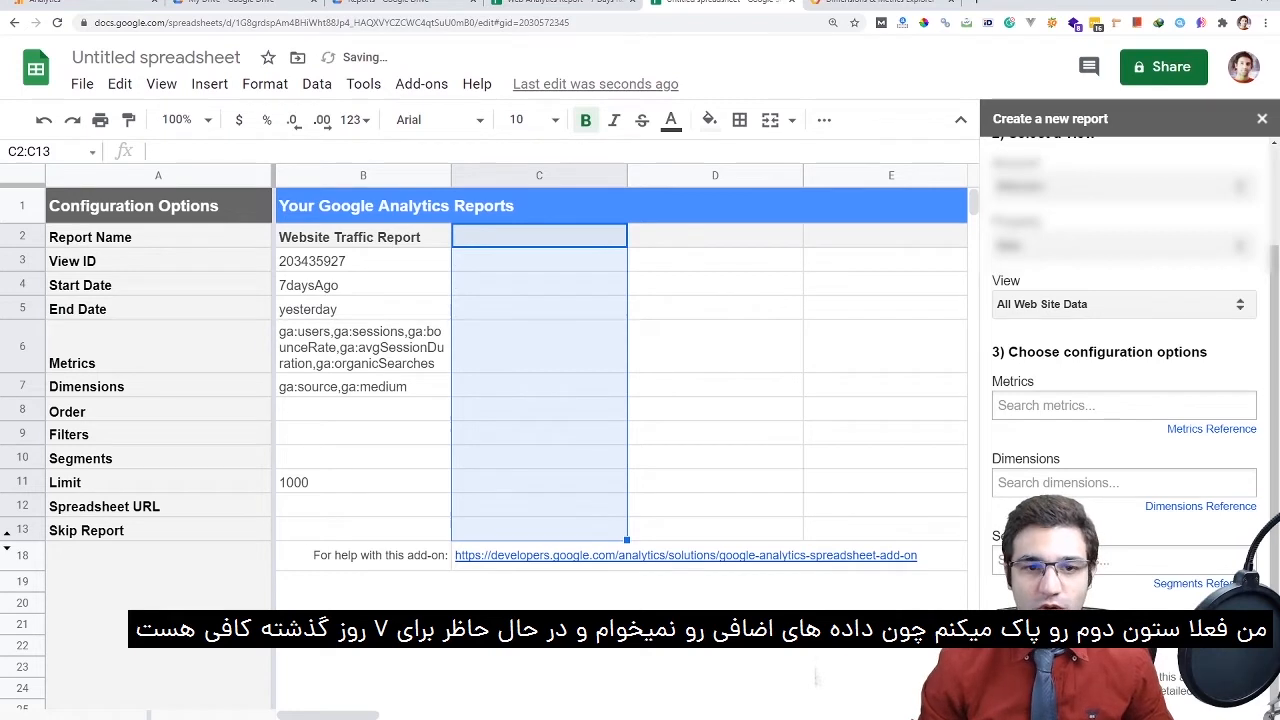
left_click(363, 285)
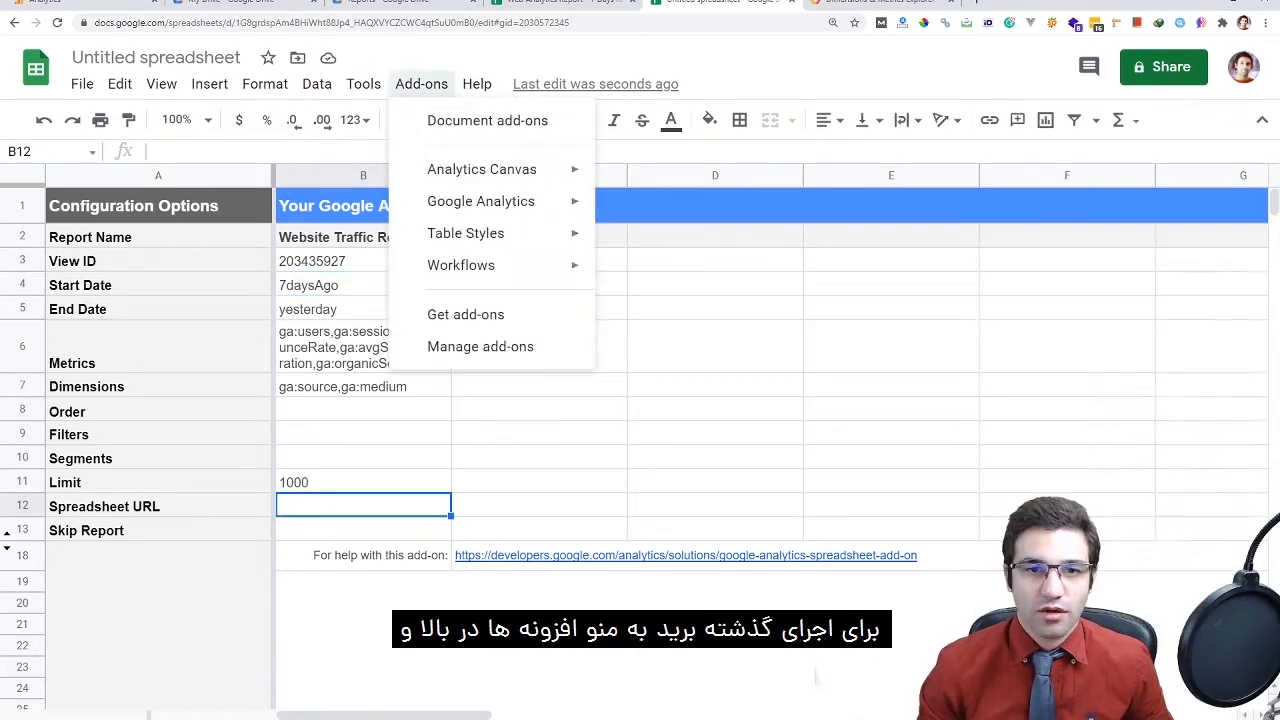
mouse_move(481, 201)
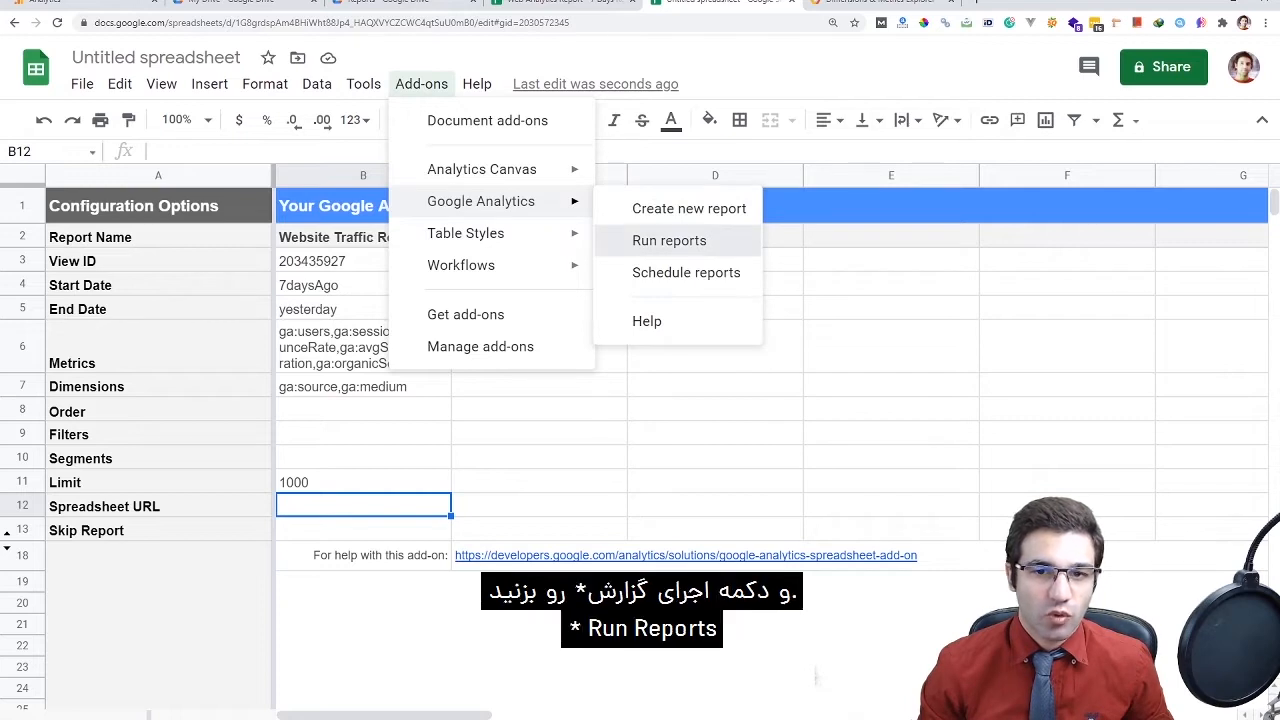
left_click(669, 240)
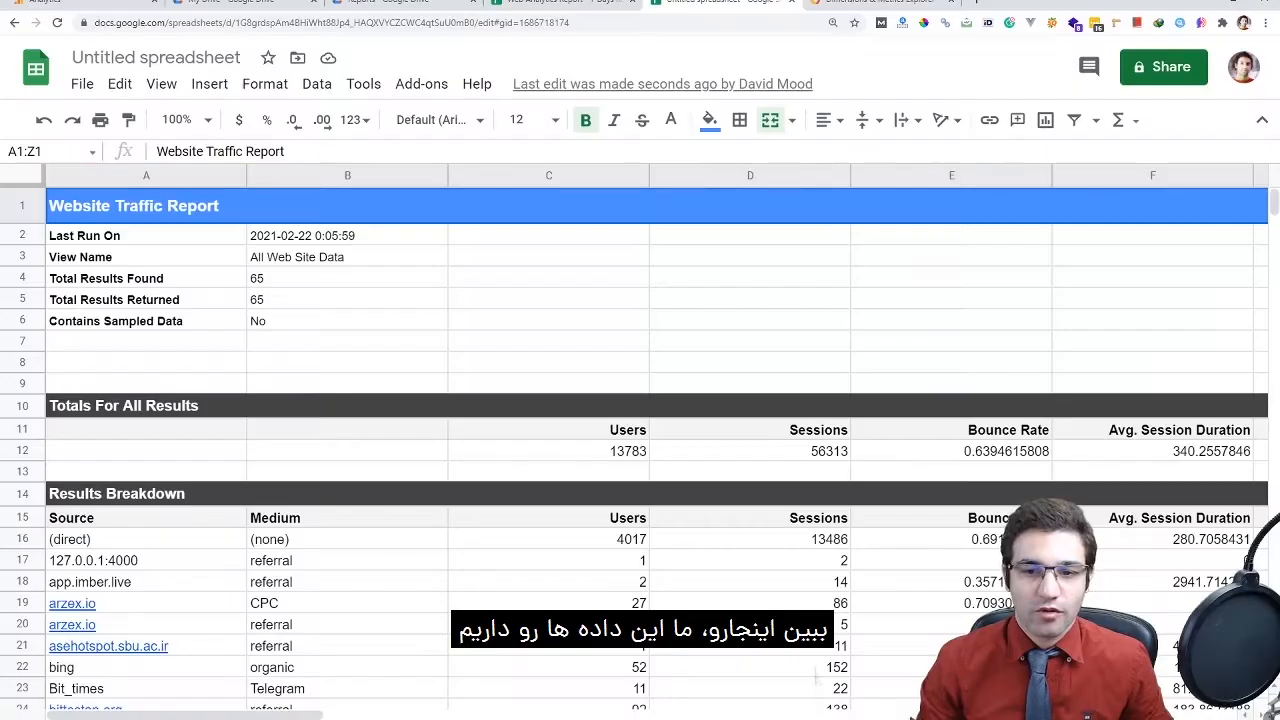
scroll(640, 440, "down", 5)
scroll(640, 440, "down", 5)
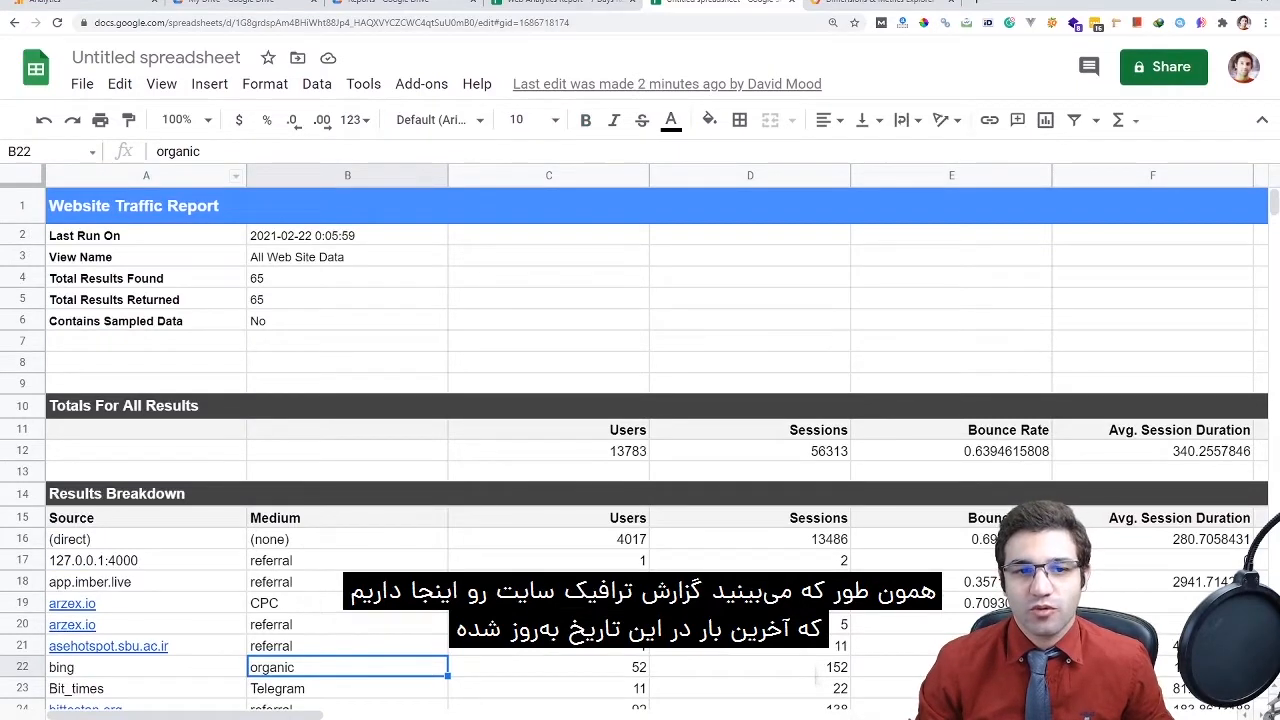
Review the report summary: Last Run On, View Name and Total Results Found of 65
double_click(347, 235)
left_click(548, 256)
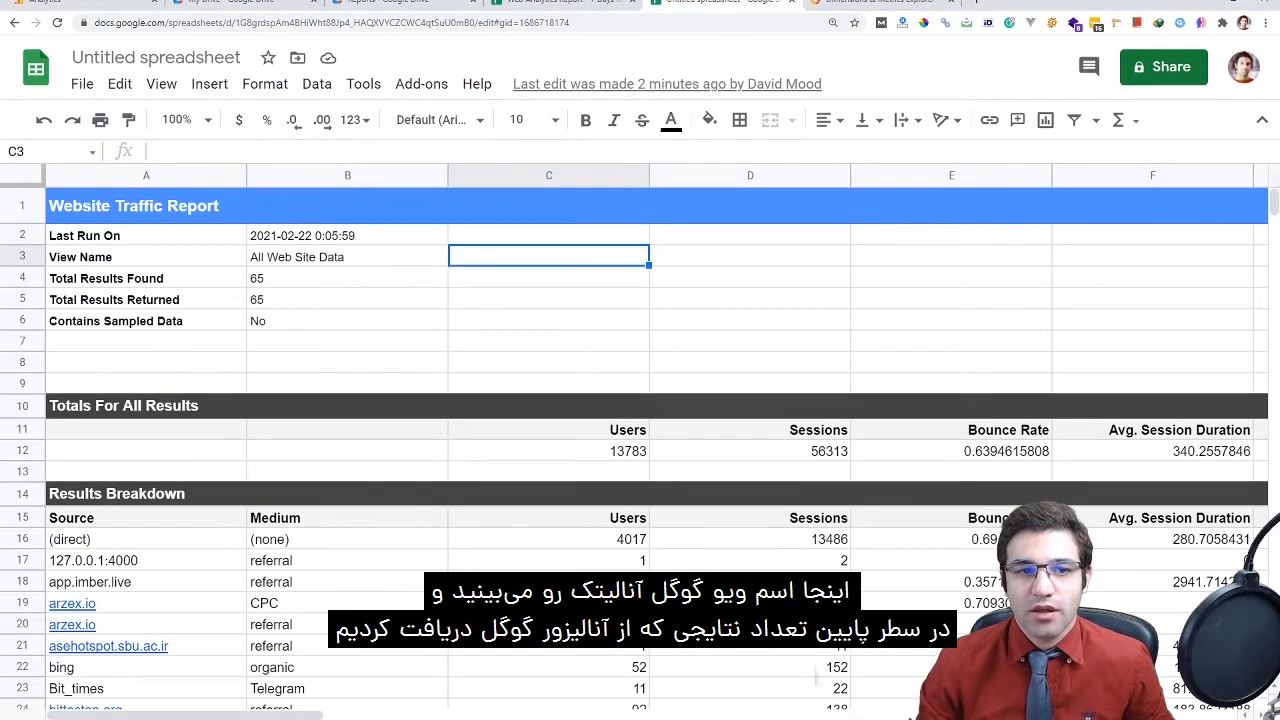
left_click(347, 256)
left_click(146, 278)
left_click(347, 278)
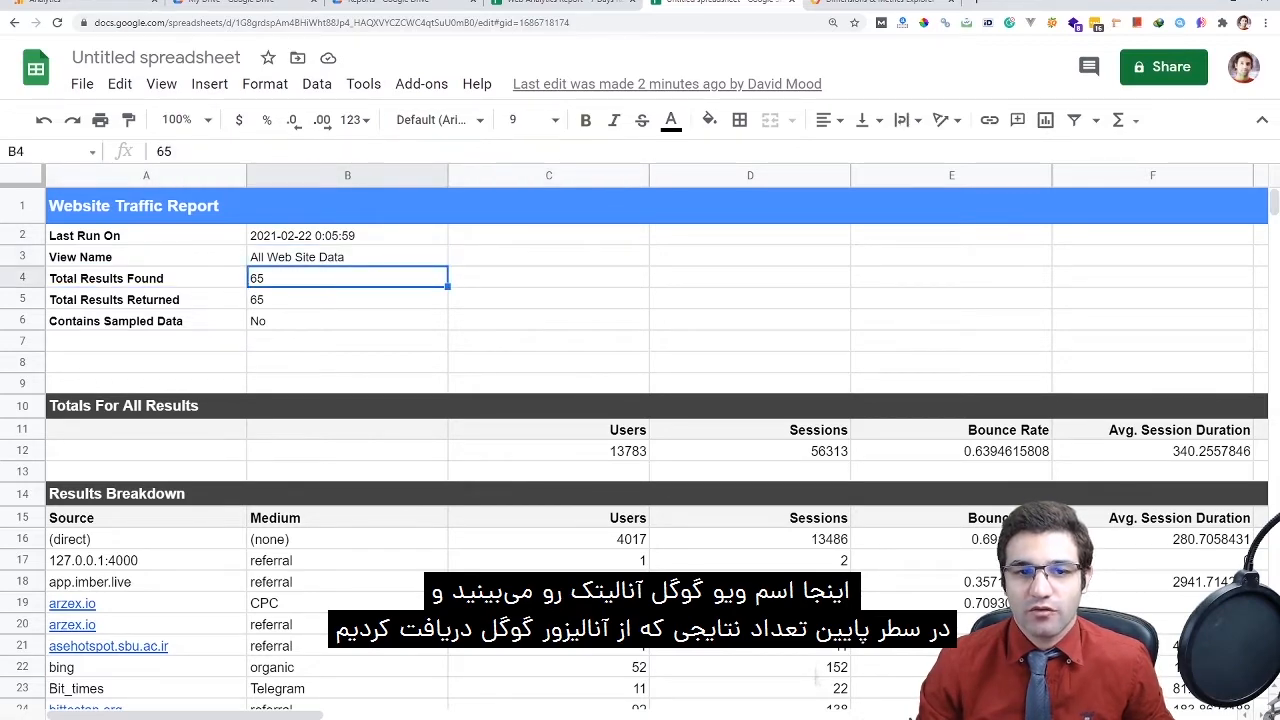
Select the Results Breakdown table A15:G200
scroll(640, 450, "down", 3)
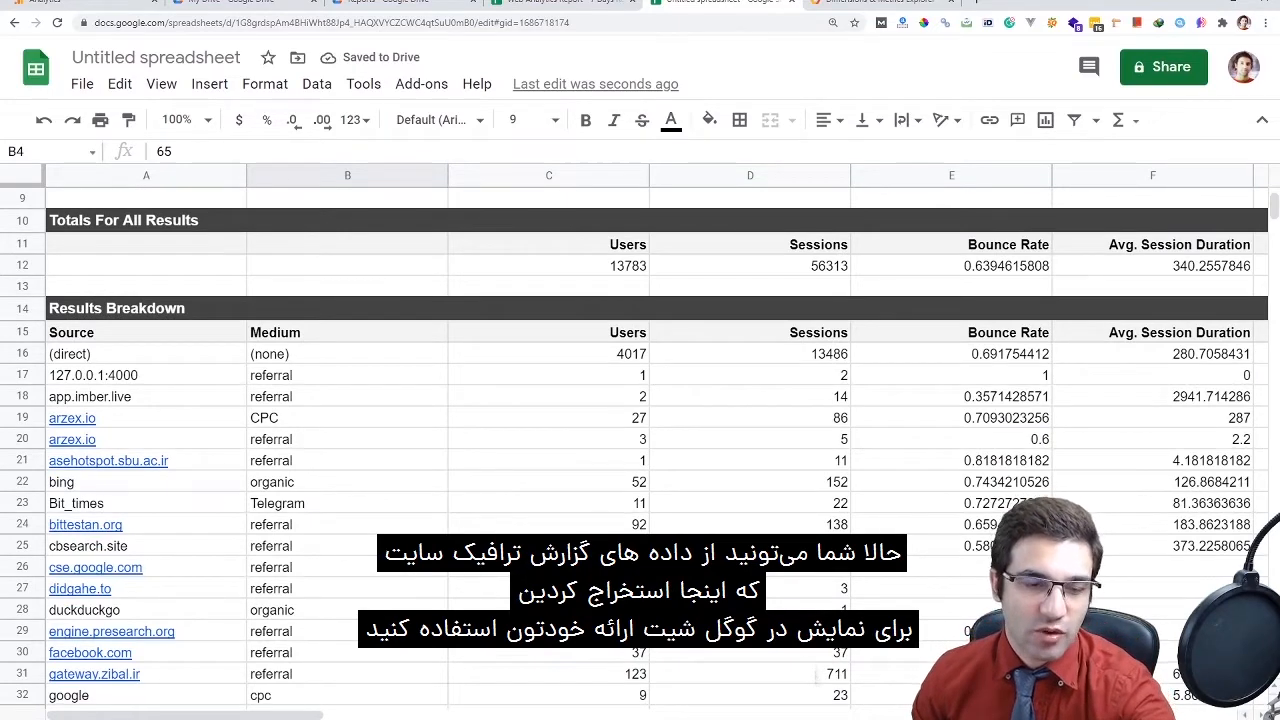
scroll(640, 450, "down", 2)
scroll(640, 450, "up", 3)
left_click_drag(146, 439, 750, 625)
left_click_drag(815, 677, 815, 677)
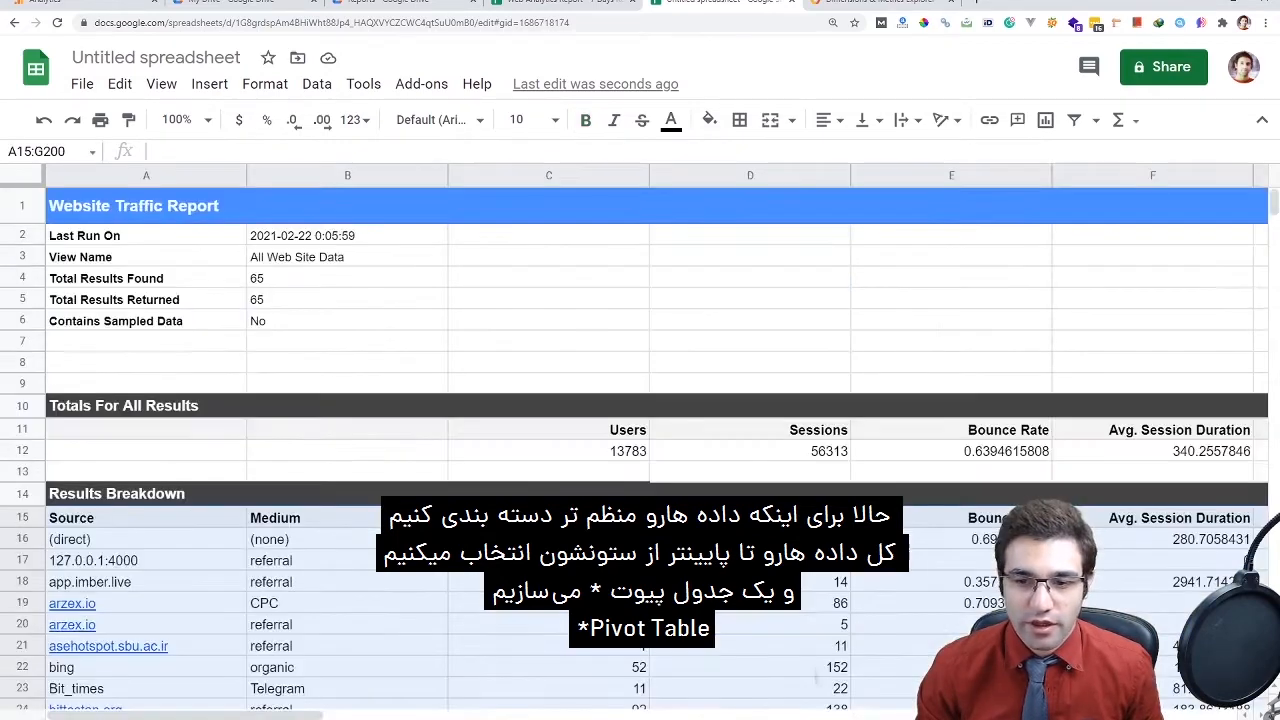
Create a pivot table from the selected A15:G200 range on a new sheet
key("alt+d")
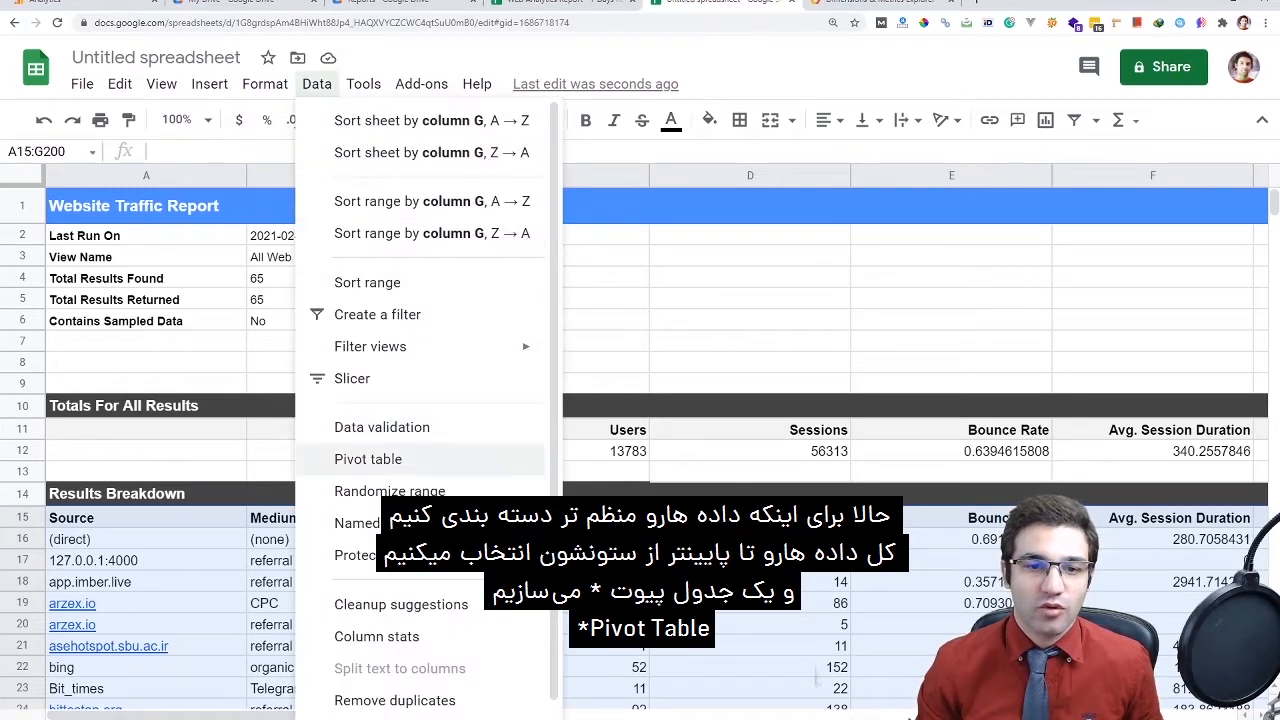
left_click(388, 459)
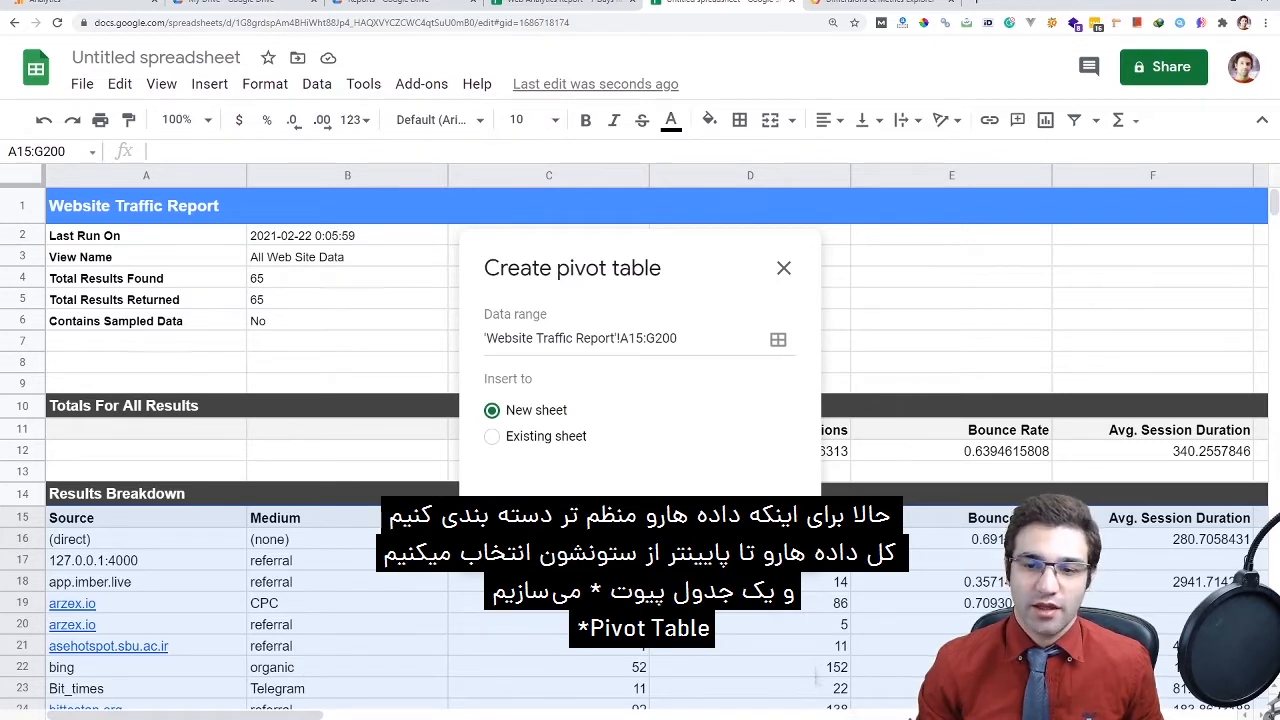
left_click(743, 524)
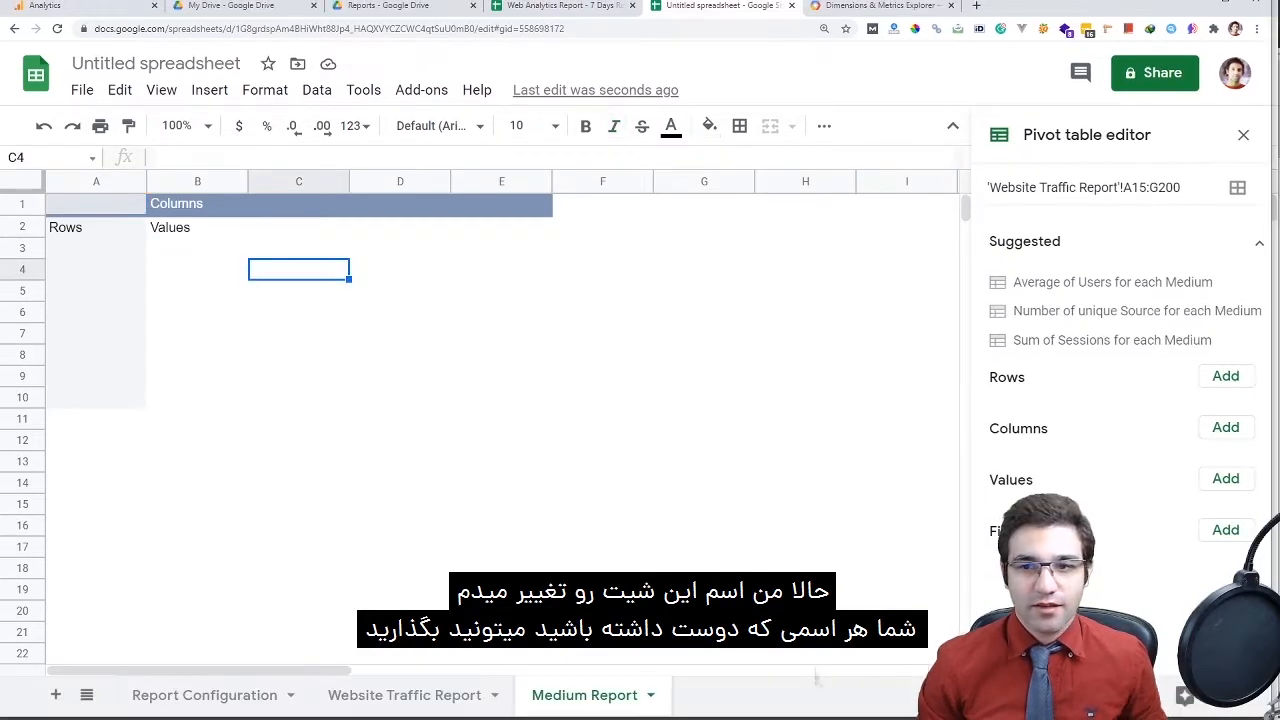
Group the pivot rows by Medium and widen column A to fit the names
left_click(197, 221)
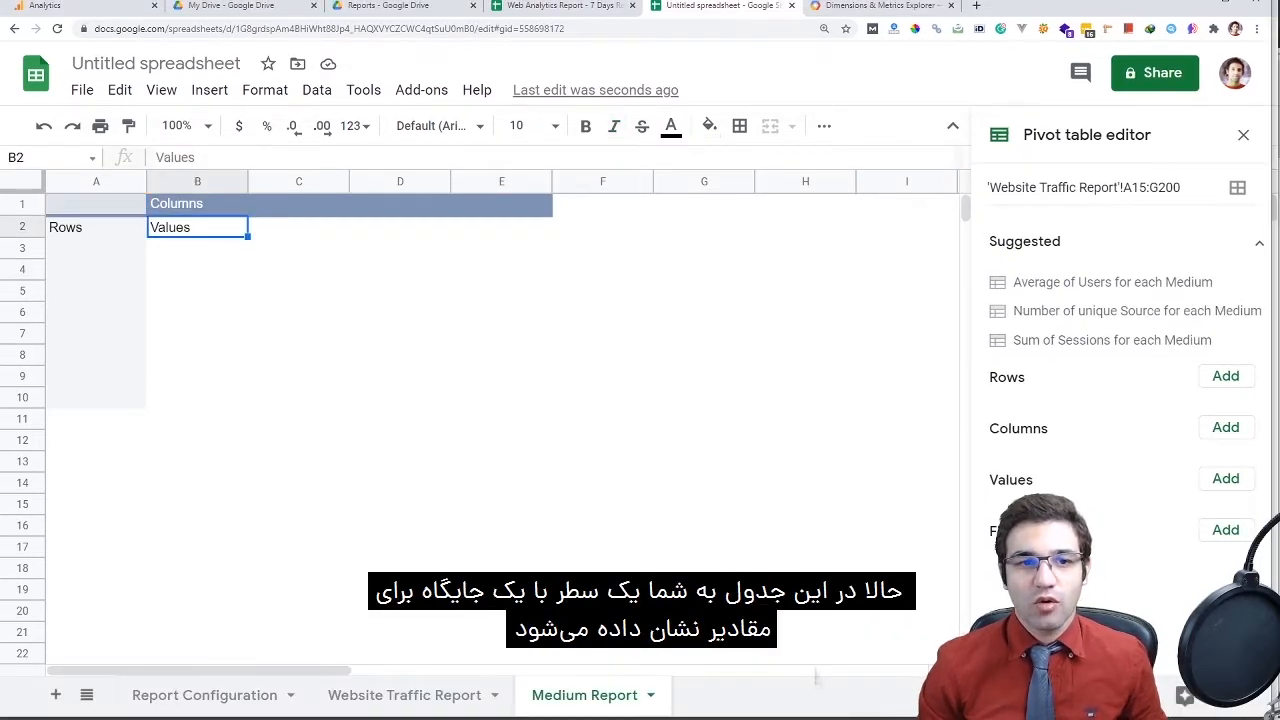
left_click(96, 227)
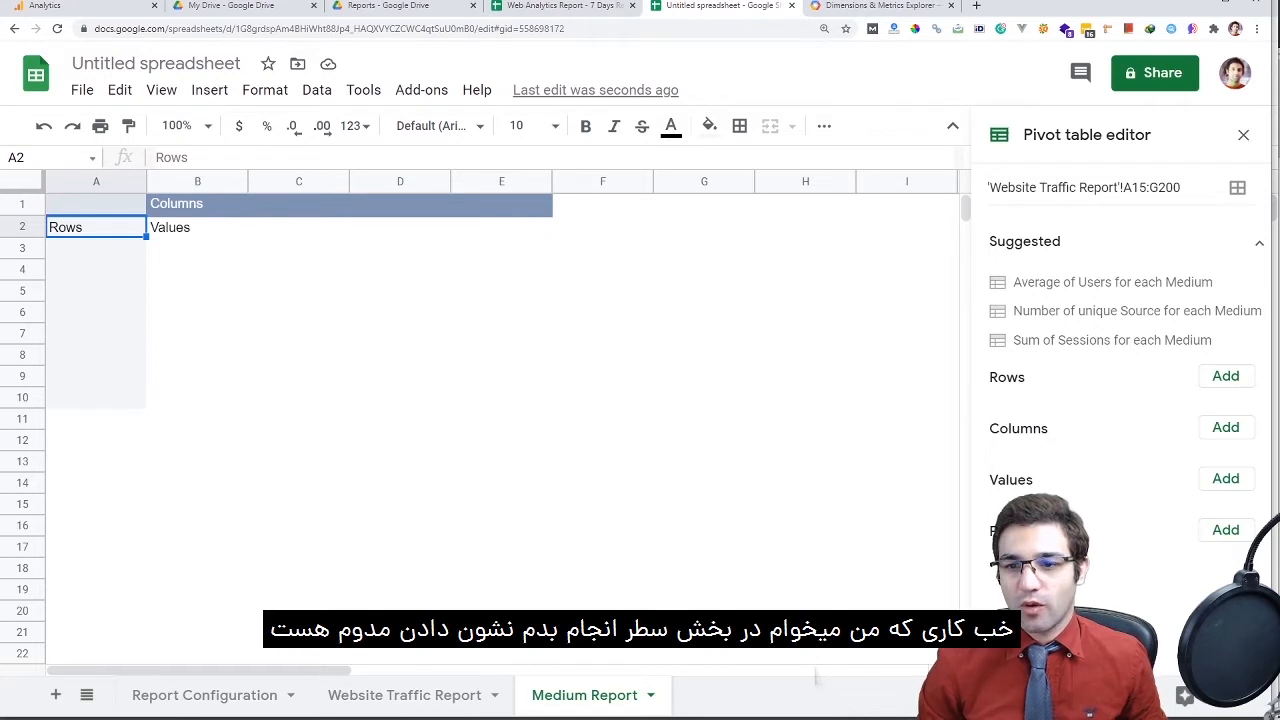
left_click(1226, 376)
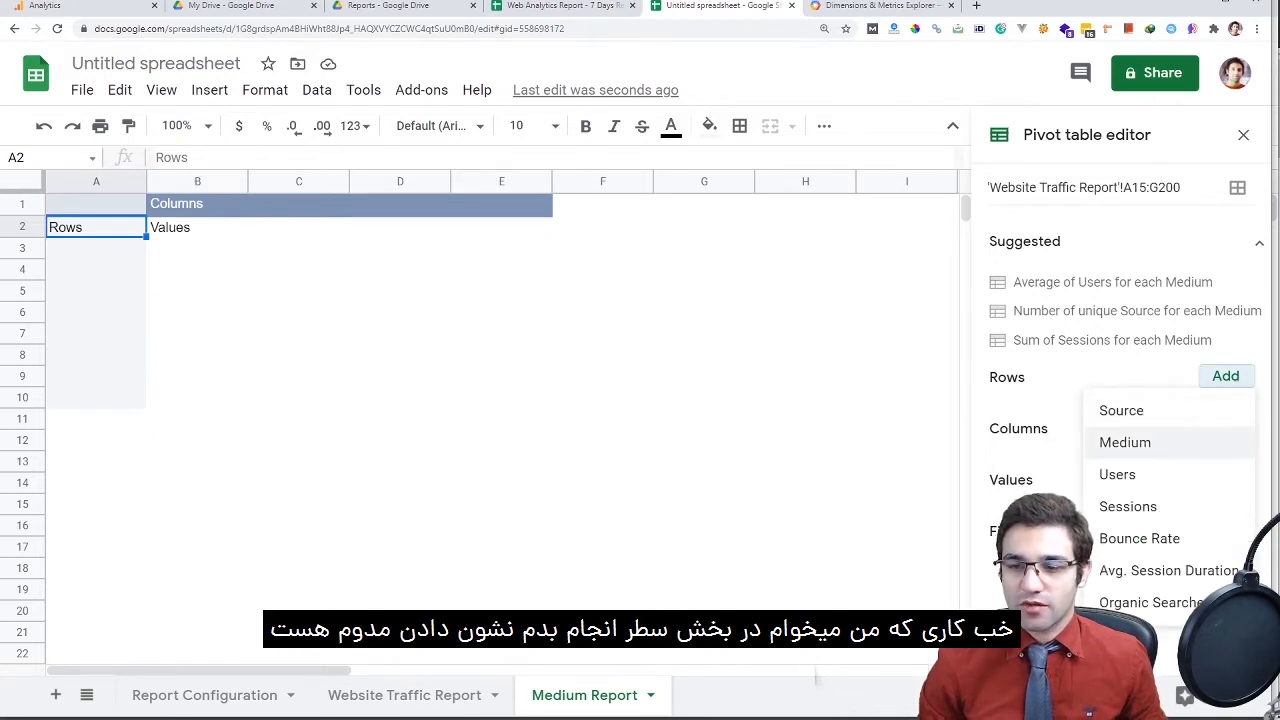
left_click(1125, 442)
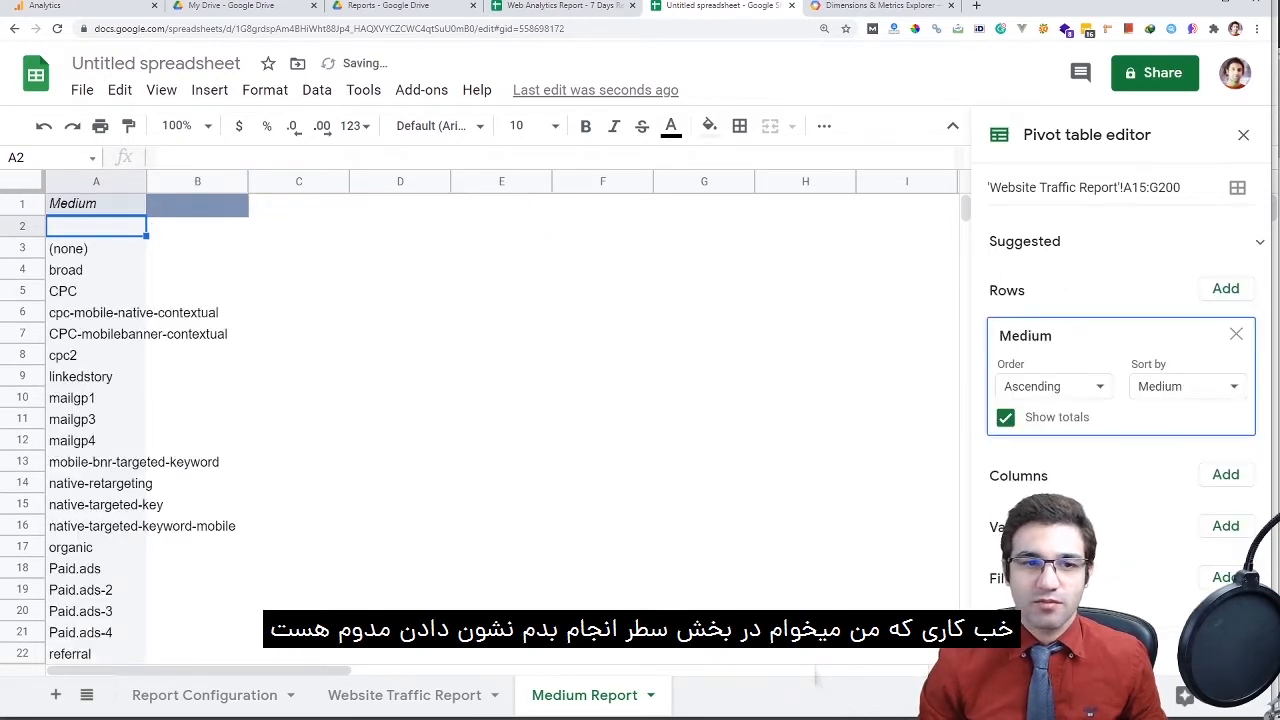
left_click_drag(146, 181, 256, 181)
left_click(150, 333)
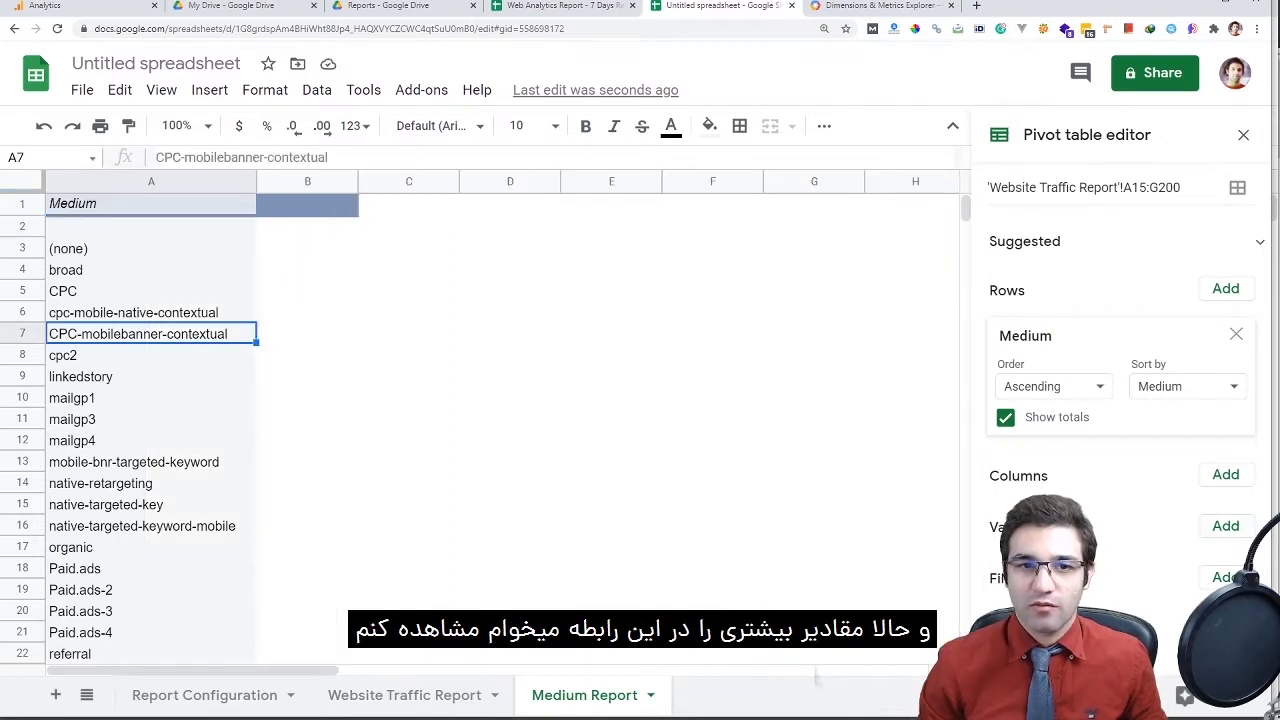
left_click(1225, 525)
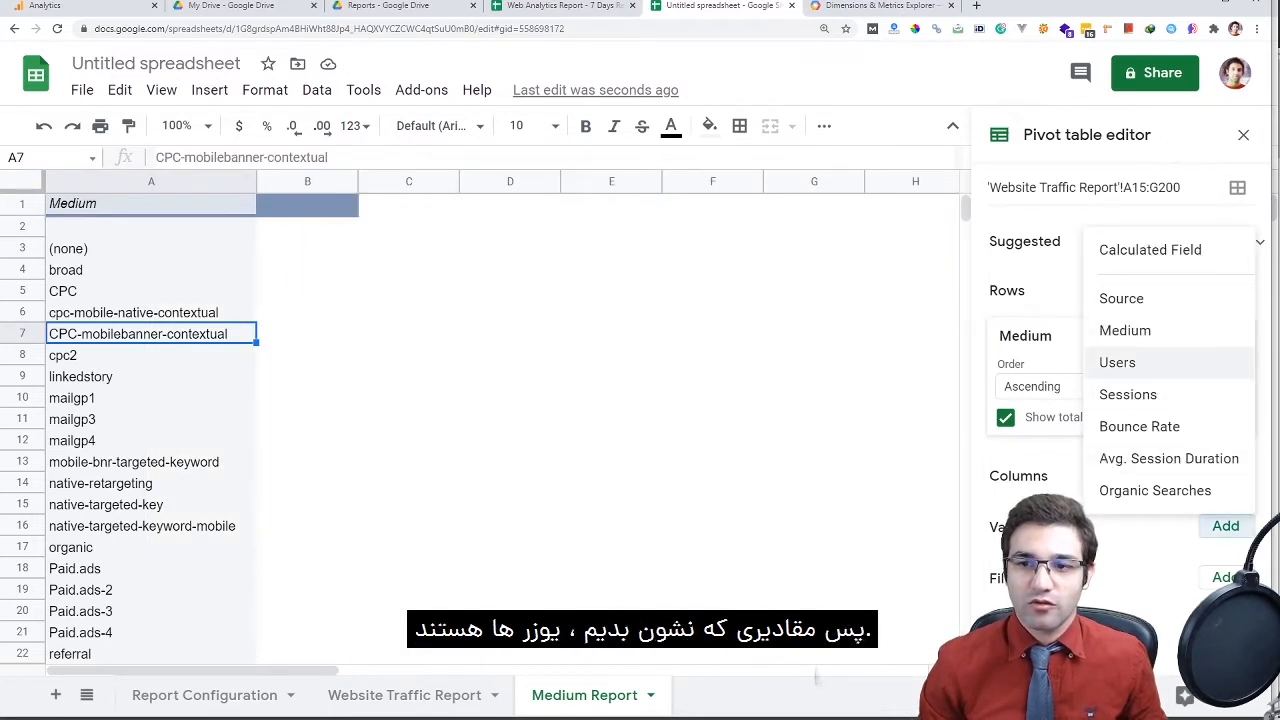
Add summed Users and Sessions, plus Bounce Rate summarised by AVERAGE, as pivot values
left_click(1230, 362)
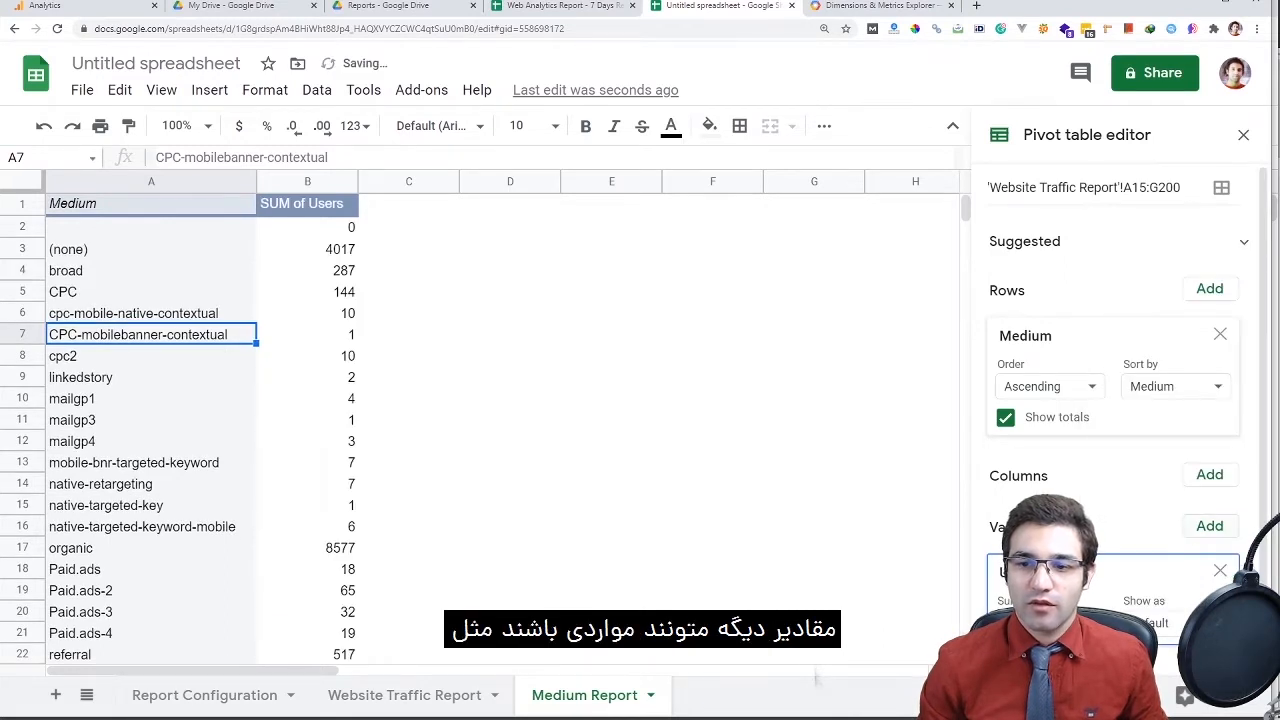
left_click(1209, 525)
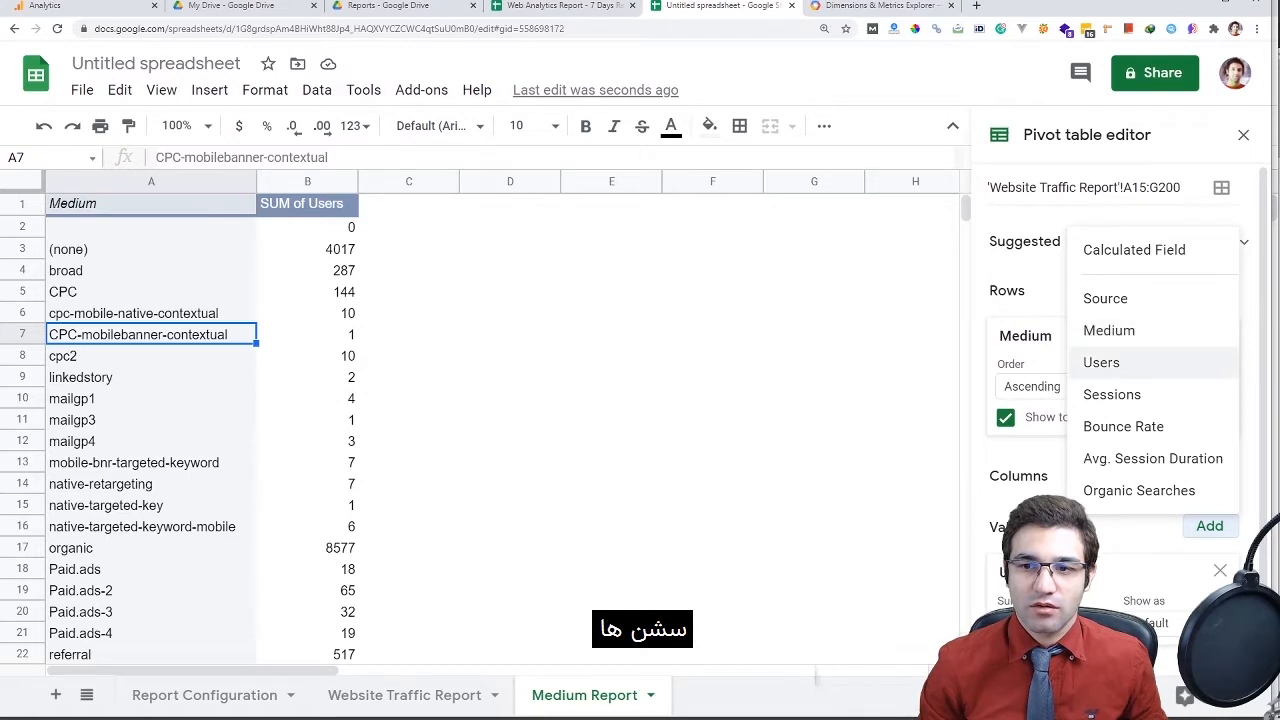
left_click(1112, 394)
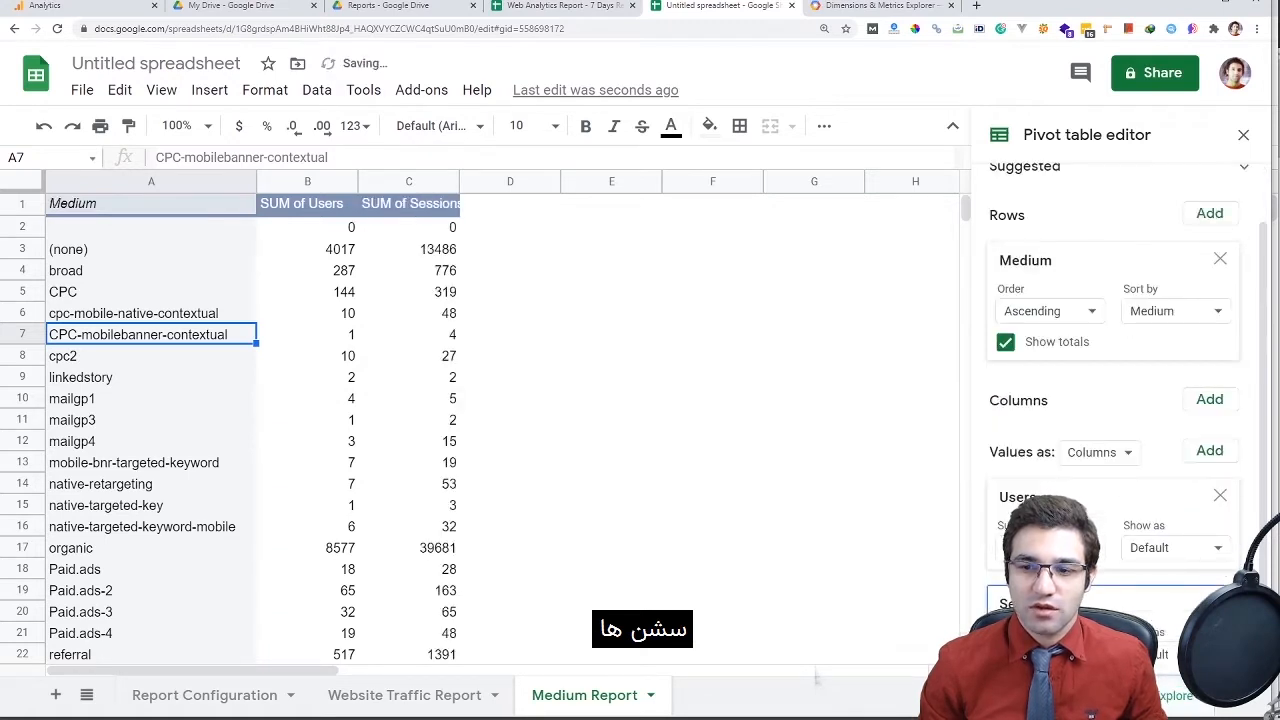
scroll(1113, 400, "down", 1)
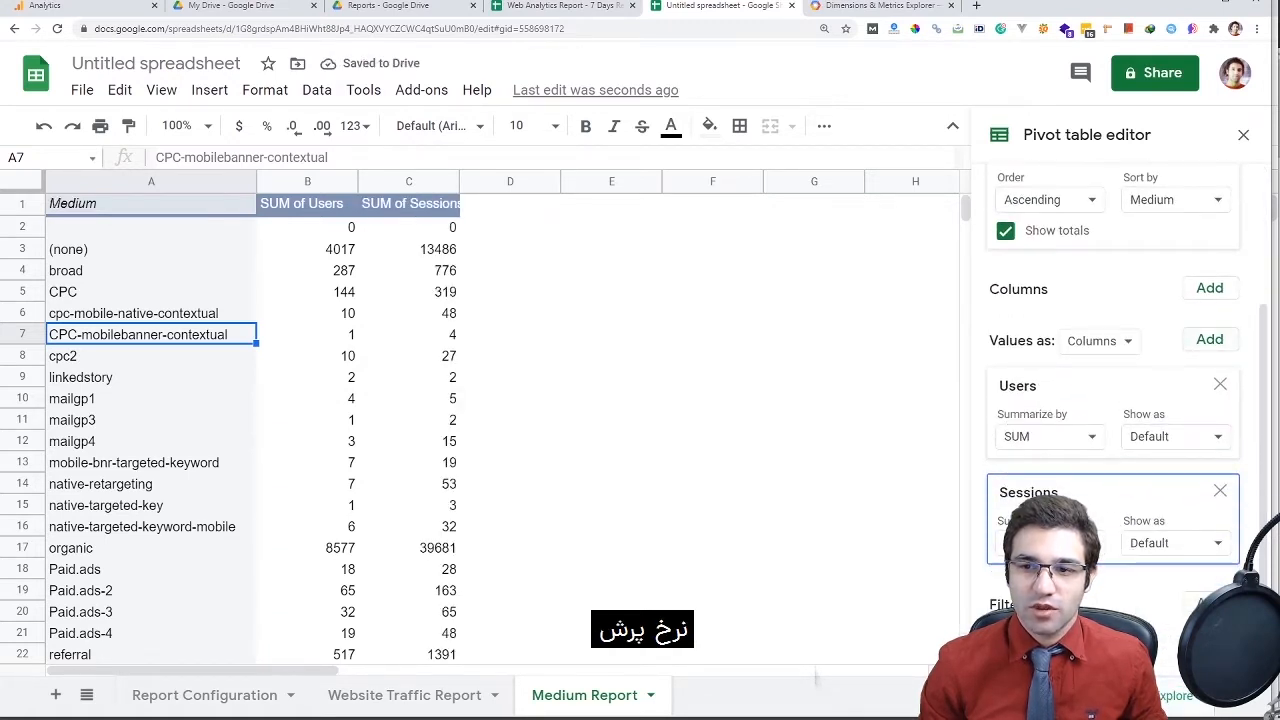
left_click(1209, 339)
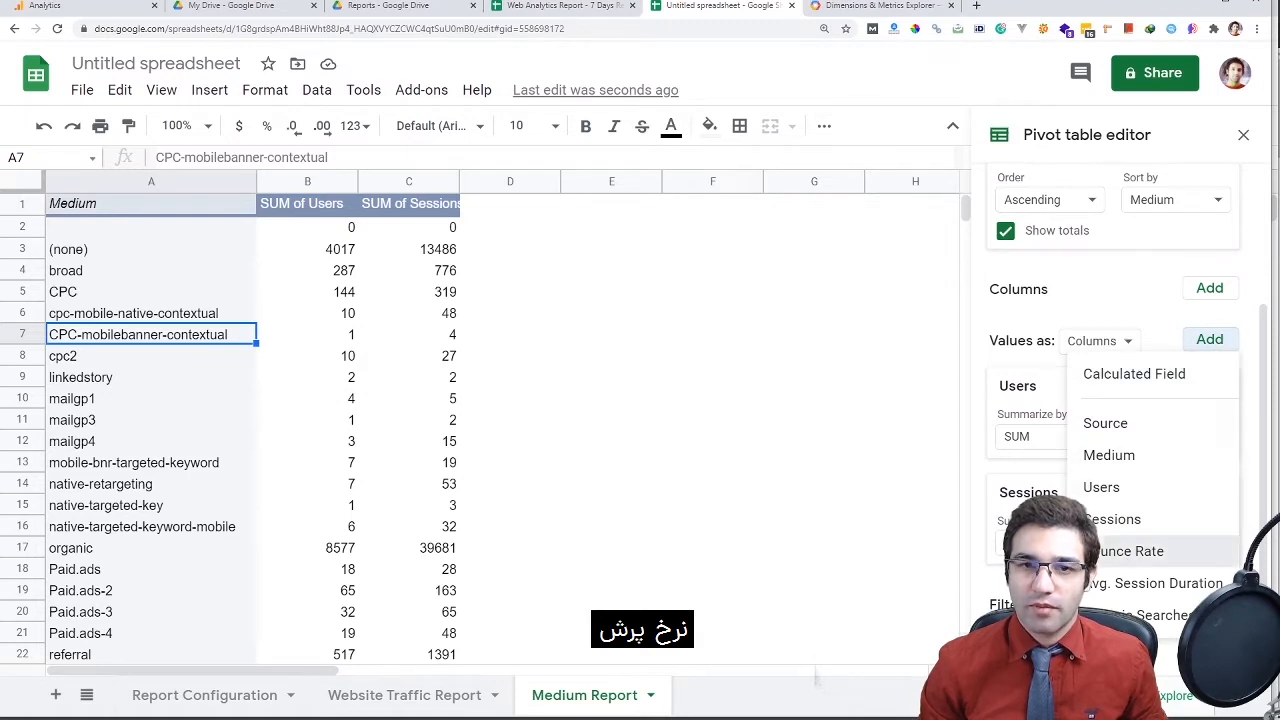
left_click(1130, 551)
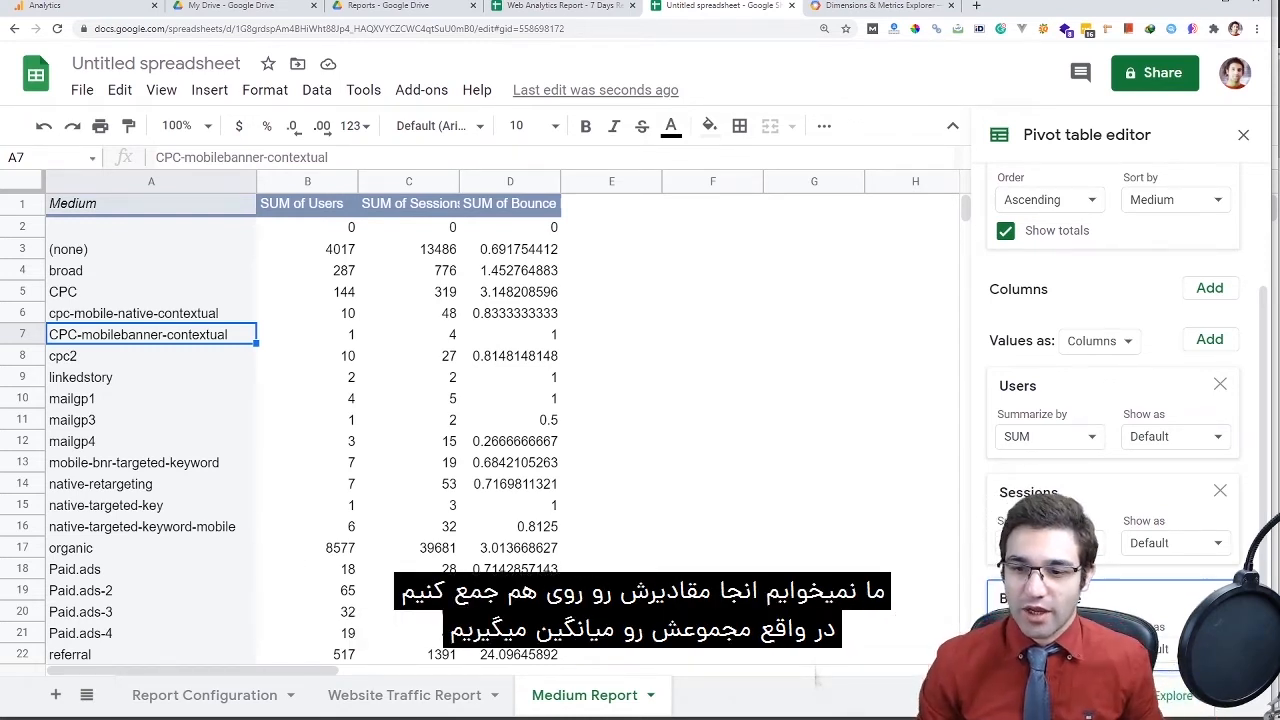
left_click(1049, 649)
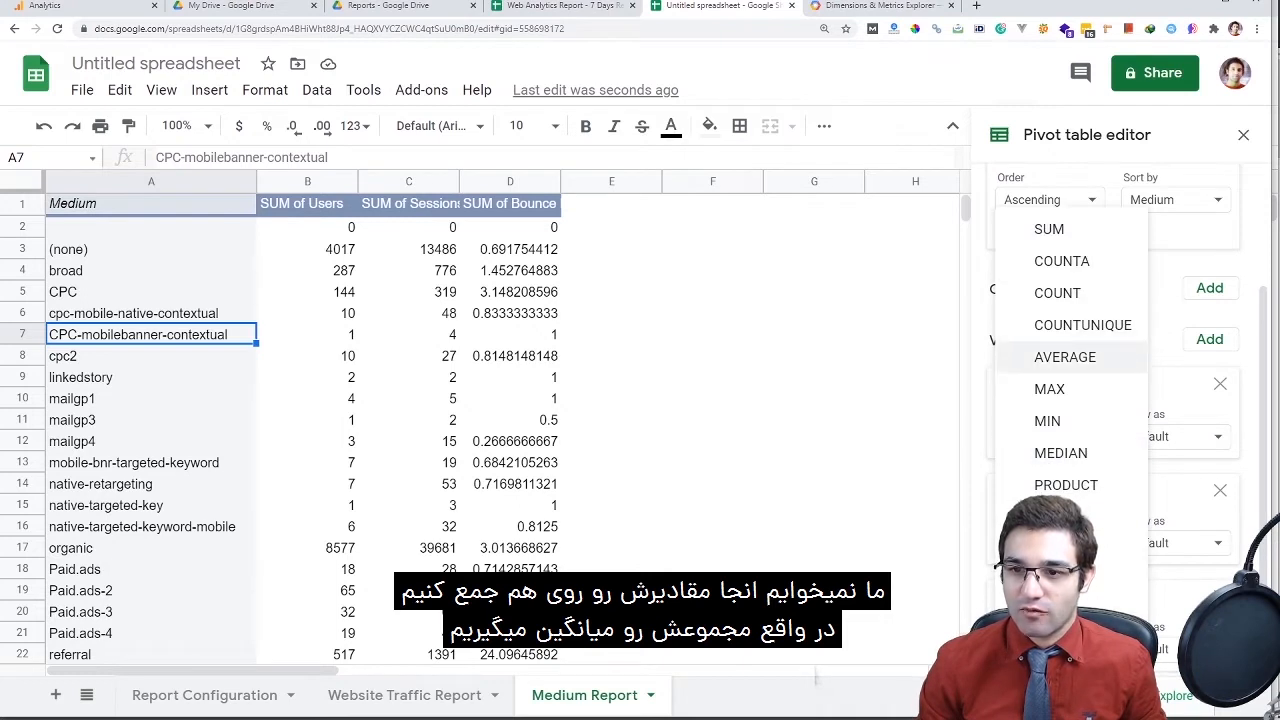
left_click(1065, 357)
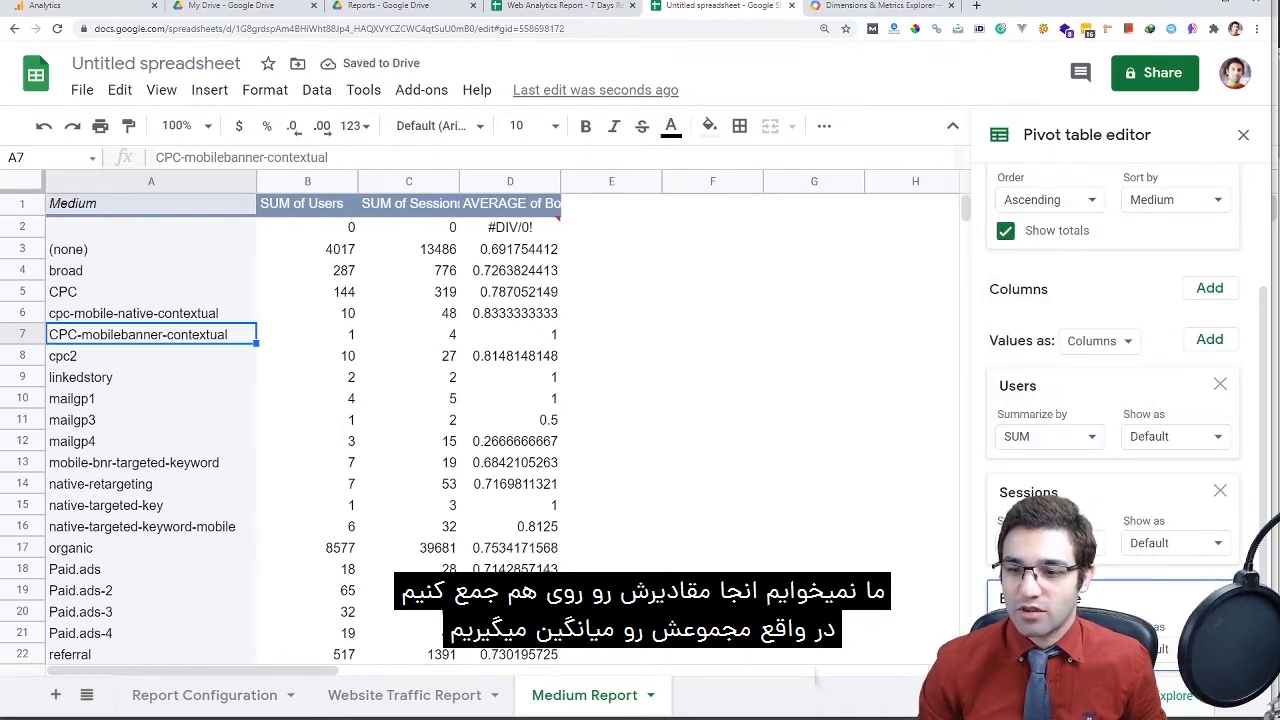
Add Avg. Session Duration and Organic Searches as pivot value columns
scroll(1113, 420, "down", 2)
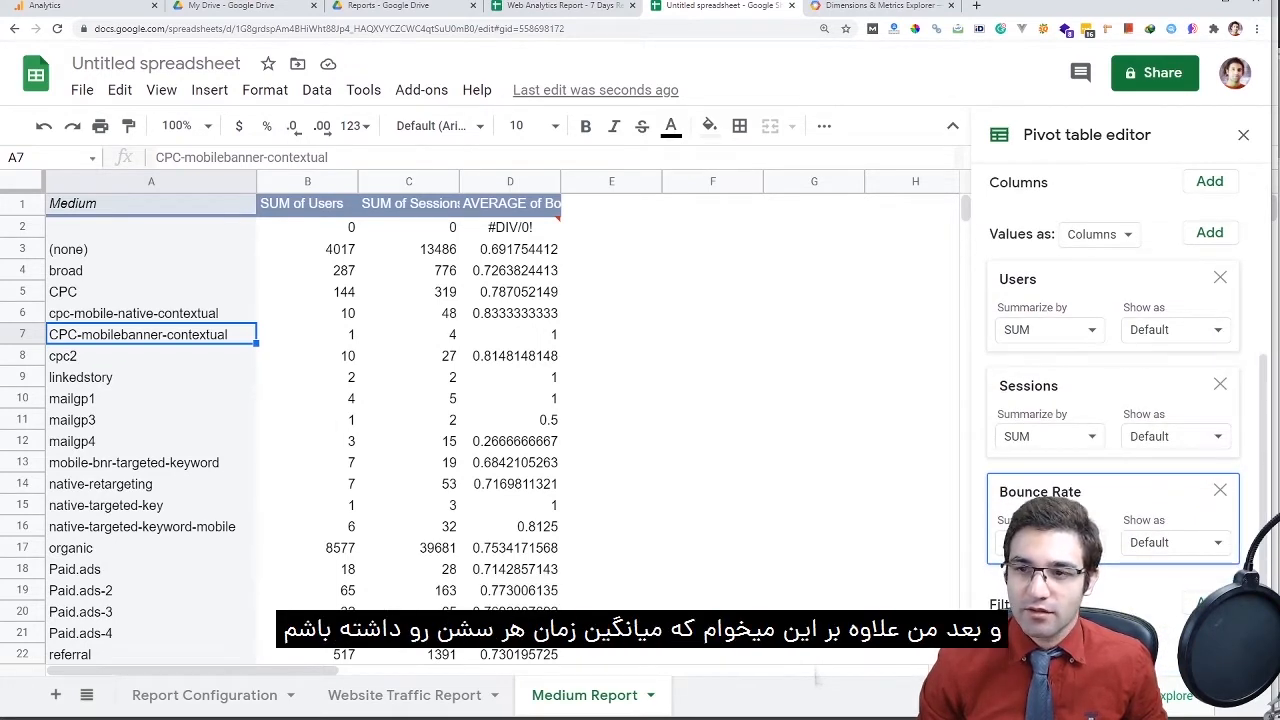
left_click(1209, 232)
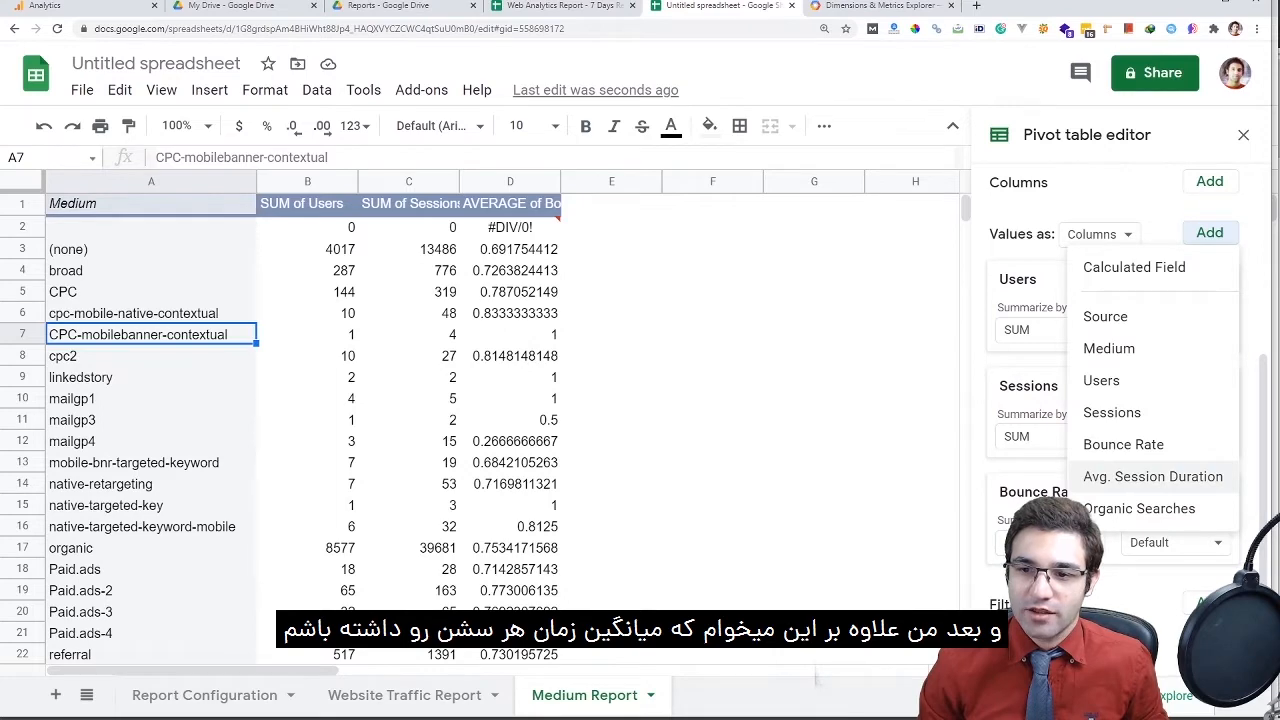
left_click(1153, 476)
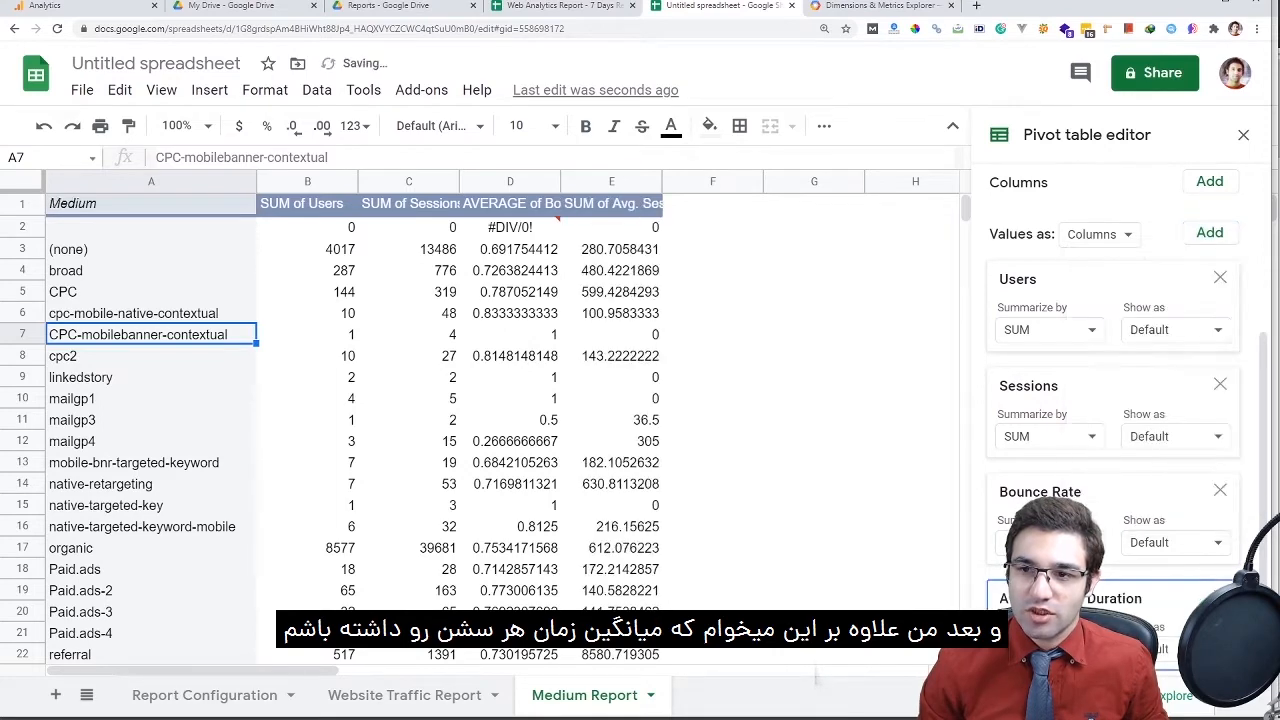
left_click(1209, 232)
left_click(1139, 508)
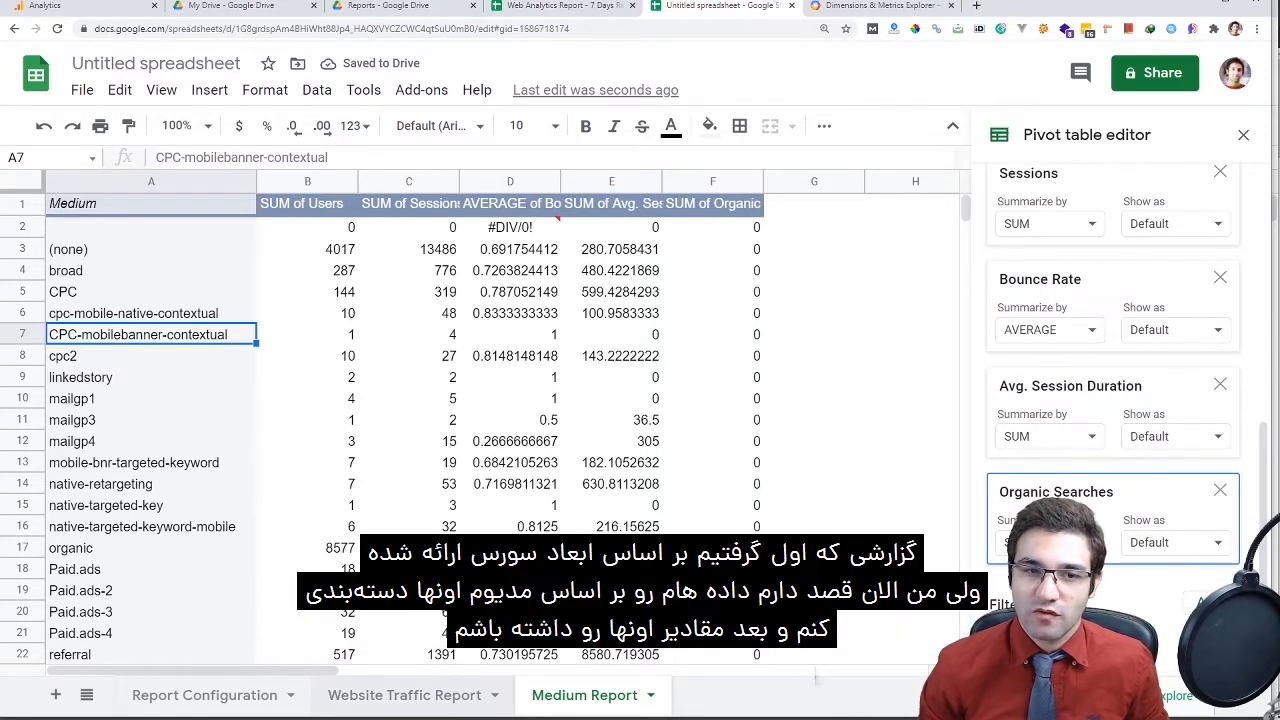
Compare with the source Medium column, then widen Medium Report column D for Bounce Rate
left_click(404, 695)
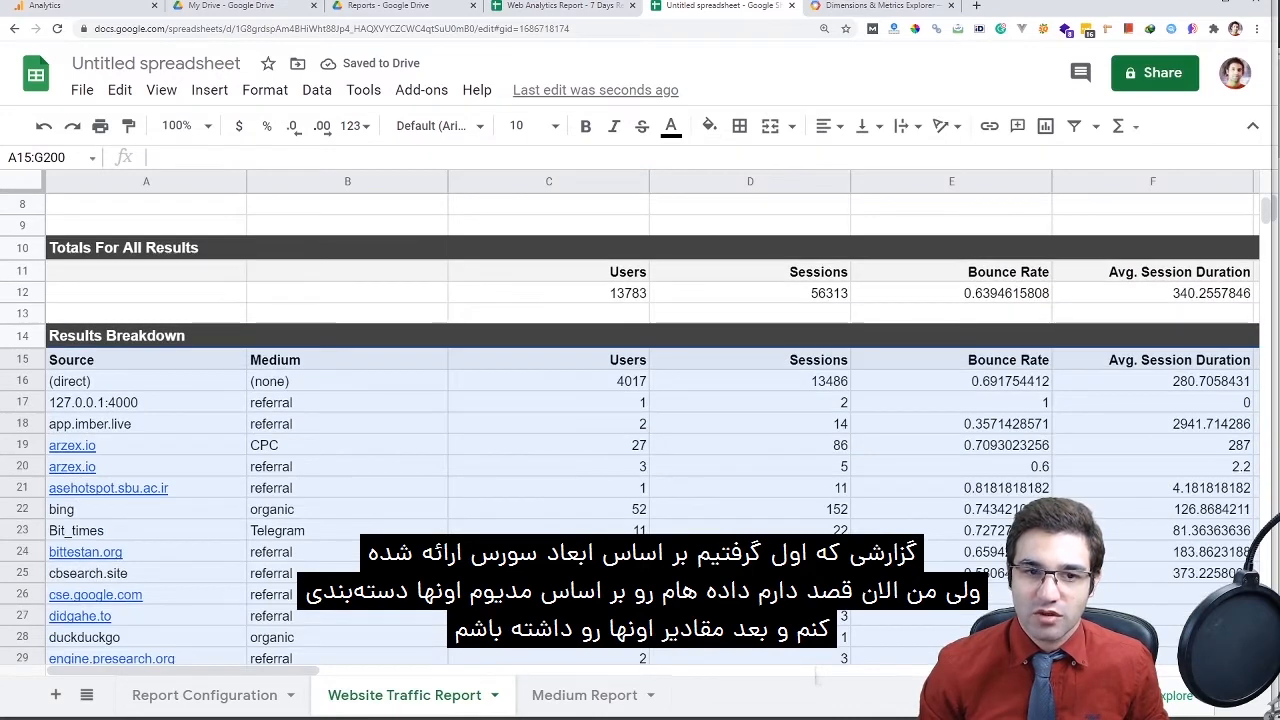
left_click(146, 359)
left_click(347, 359)
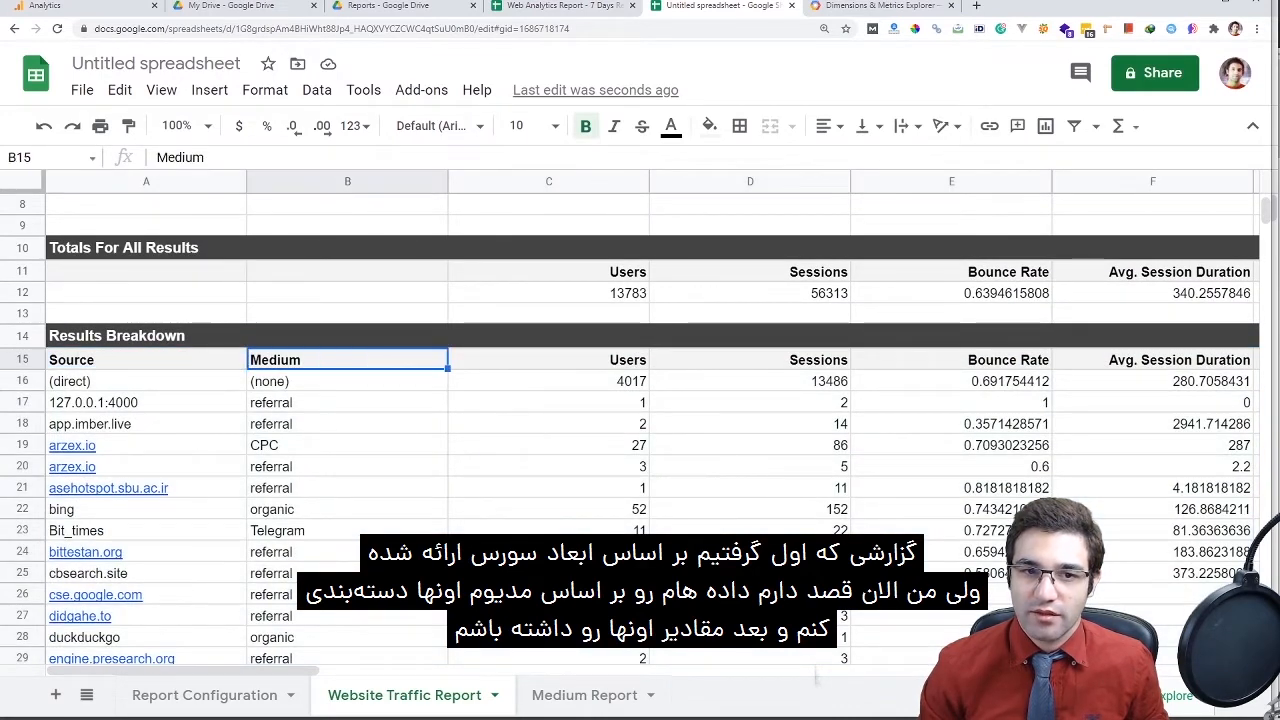
left_click(584, 695)
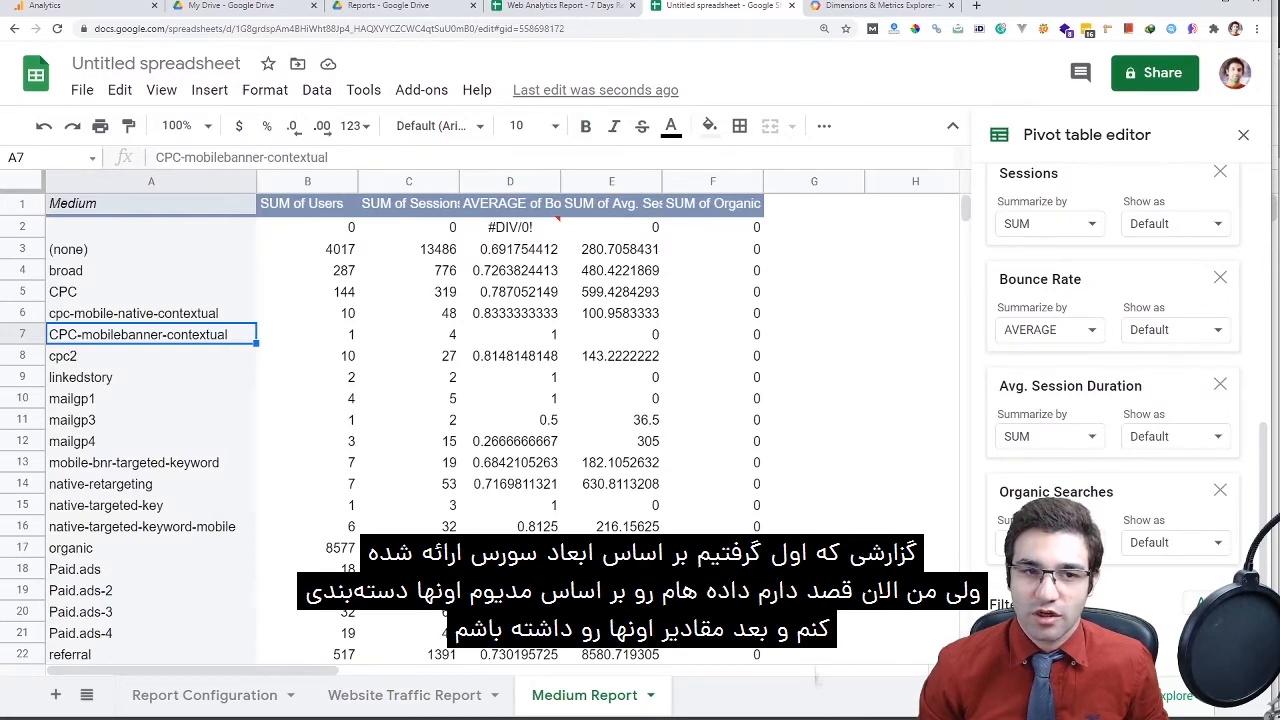
scroll(400, 420, "down", 2)
scroll(400, 420, "up", 2)
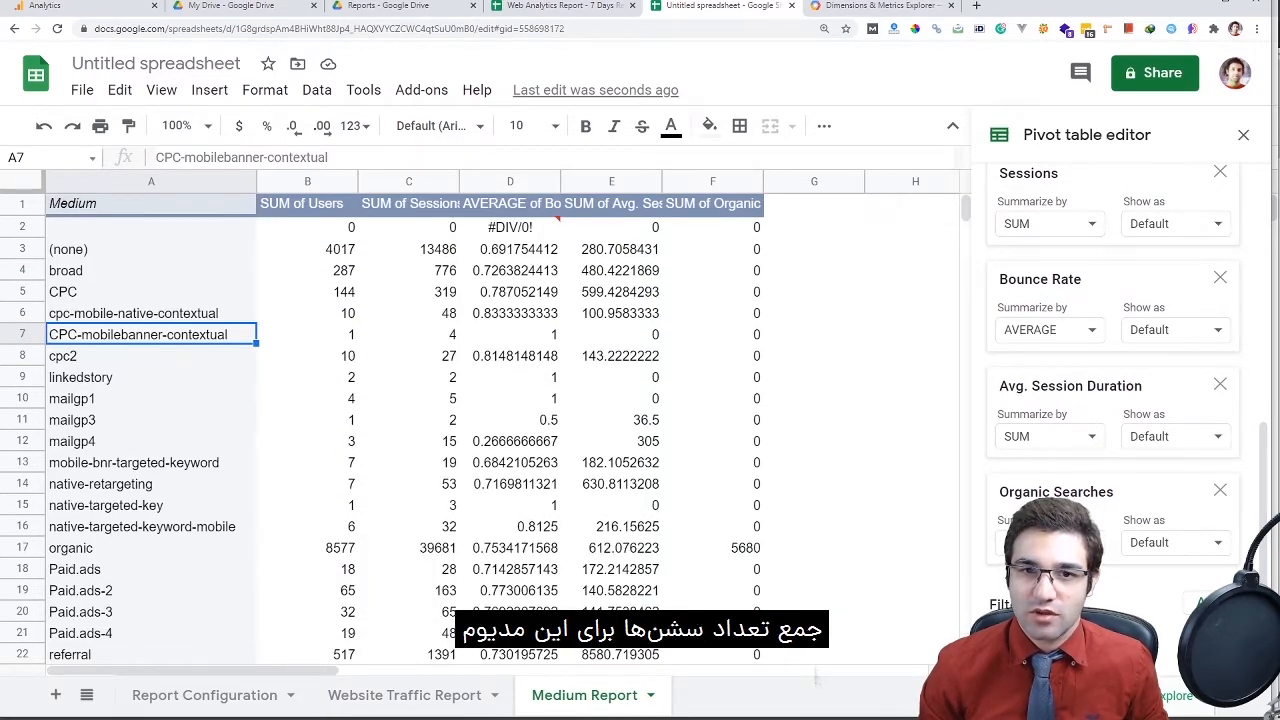
left_click_drag(561, 181, 630, 181)
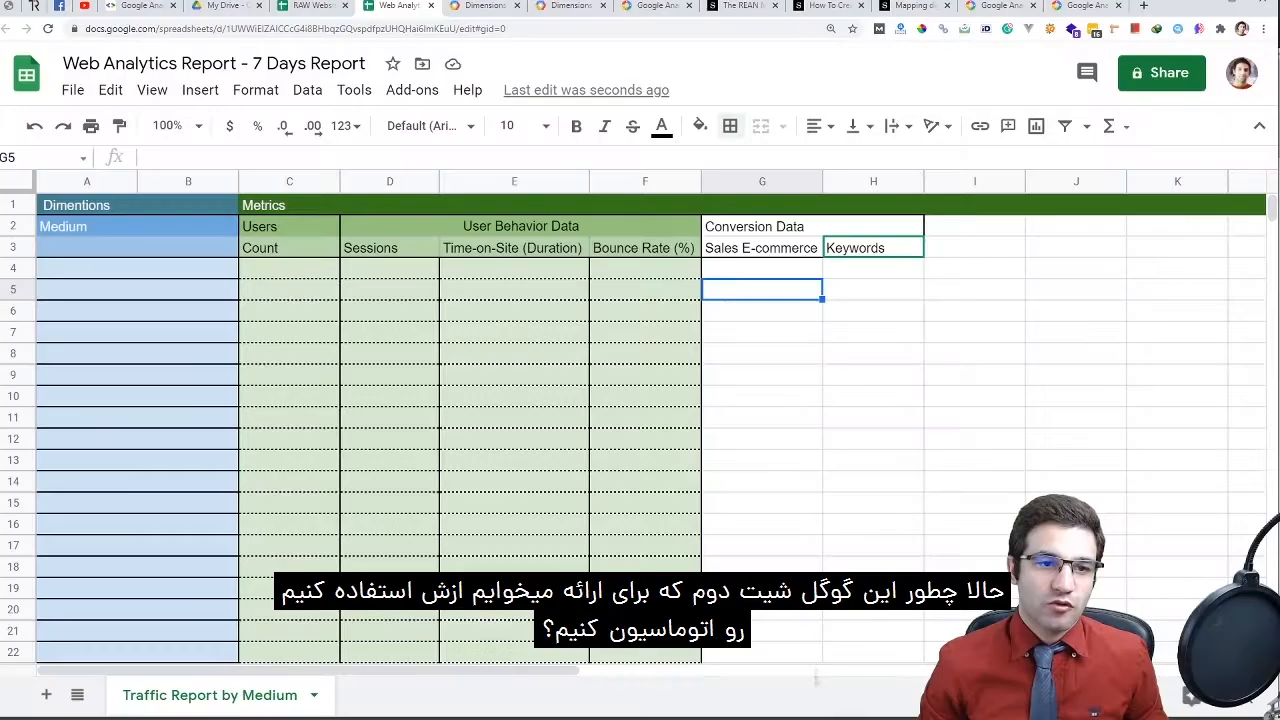
Select the top Medium cell A4:B4 in the Traffic Report by Medium template
left_click(137, 268)
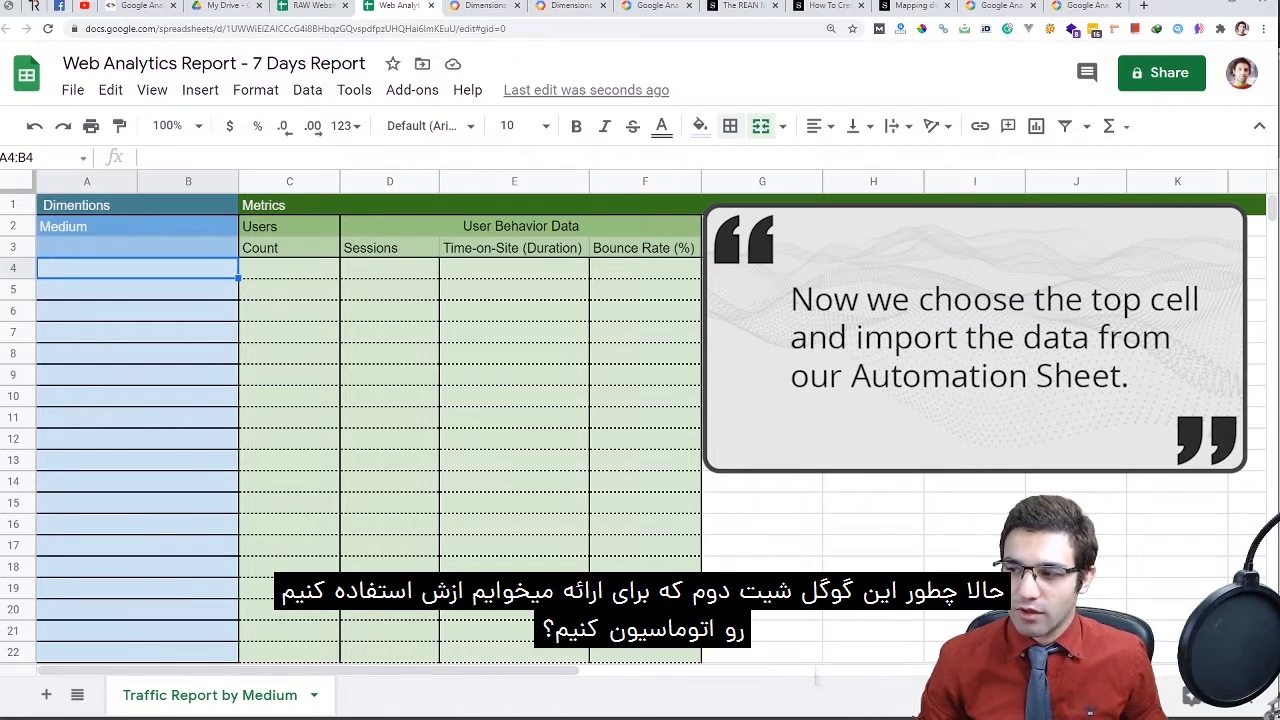
Begin an =IMPORTRANGE("" formula in A4, then bring up the RAW Website Analytics spreadsheet
key("Return")
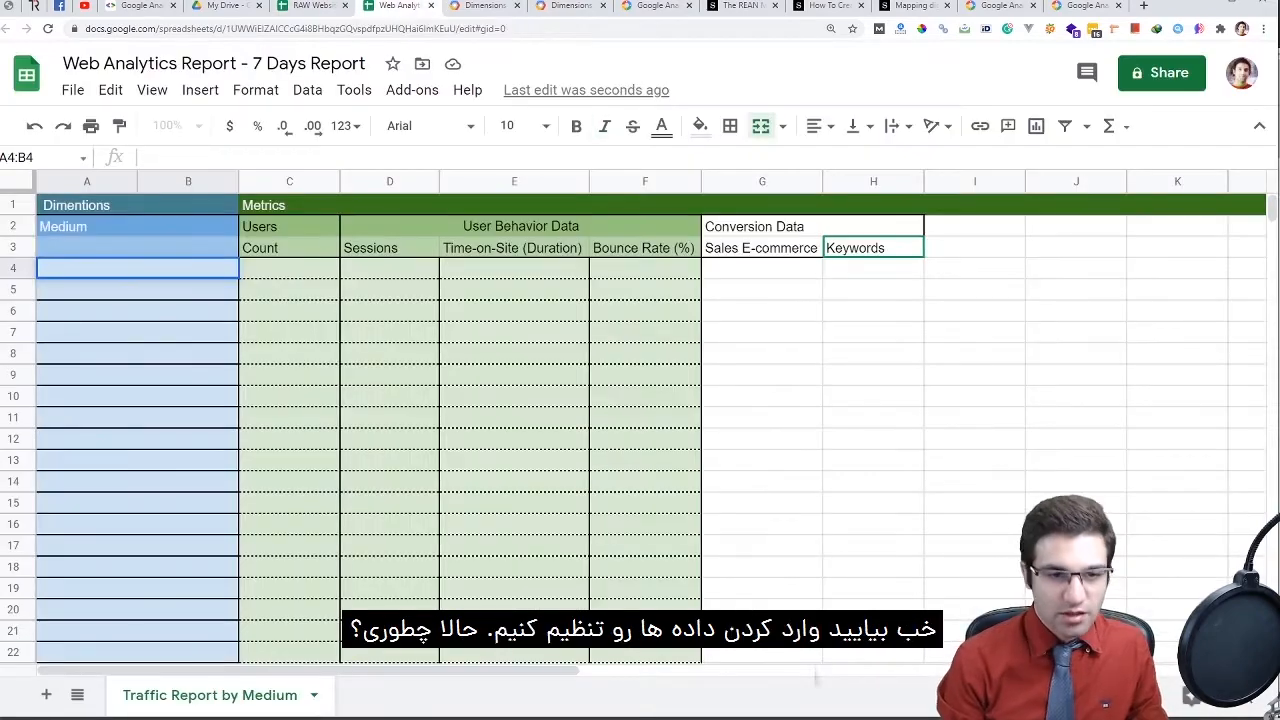
type("=")
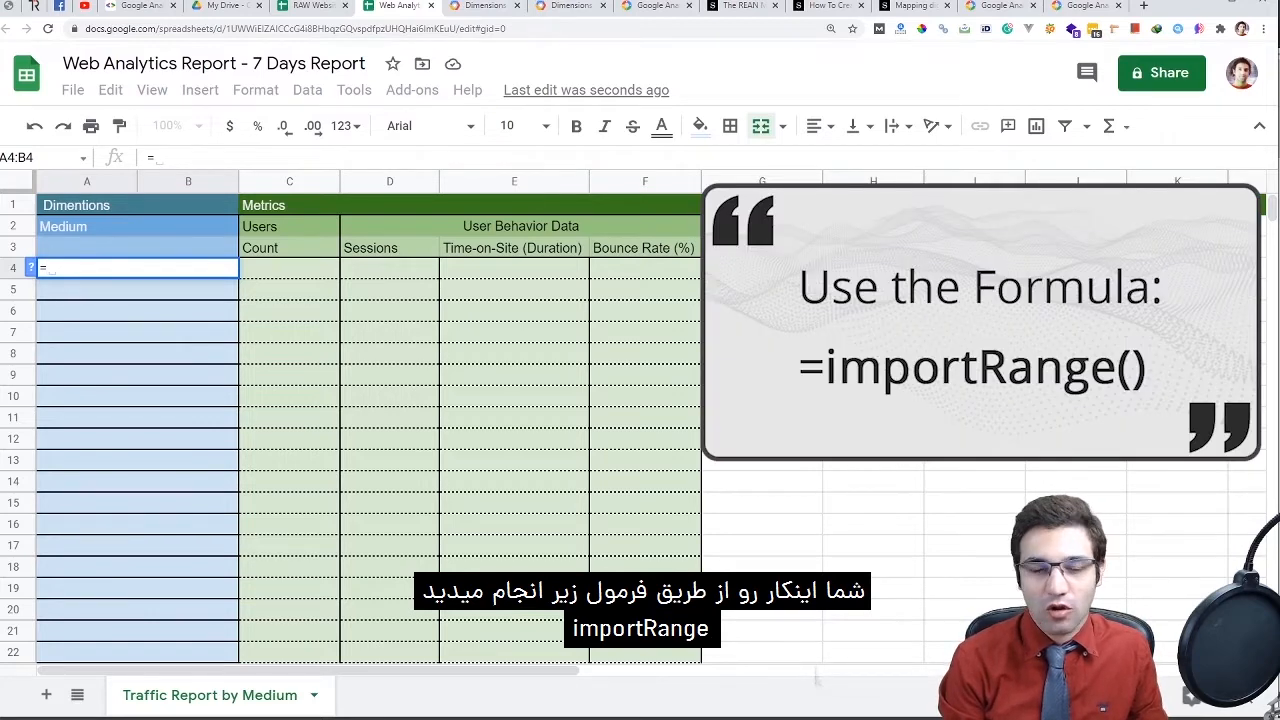
type("import")
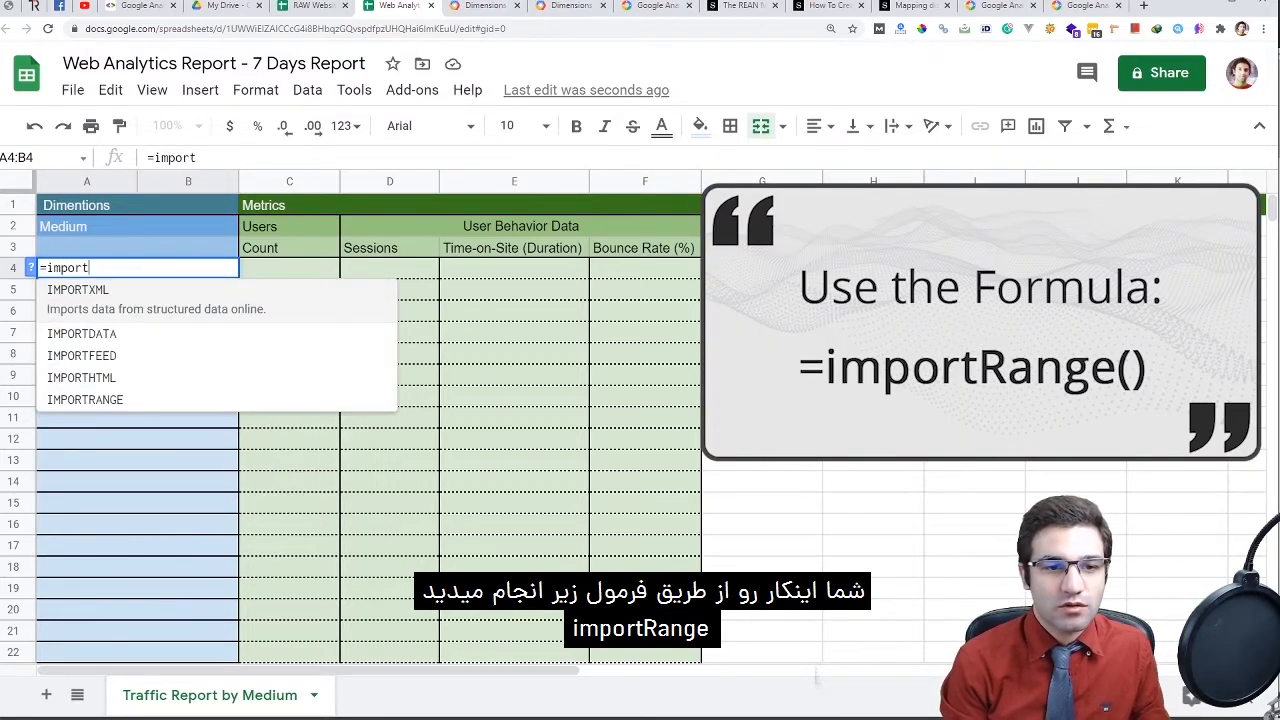
type("range")
key("Tab")
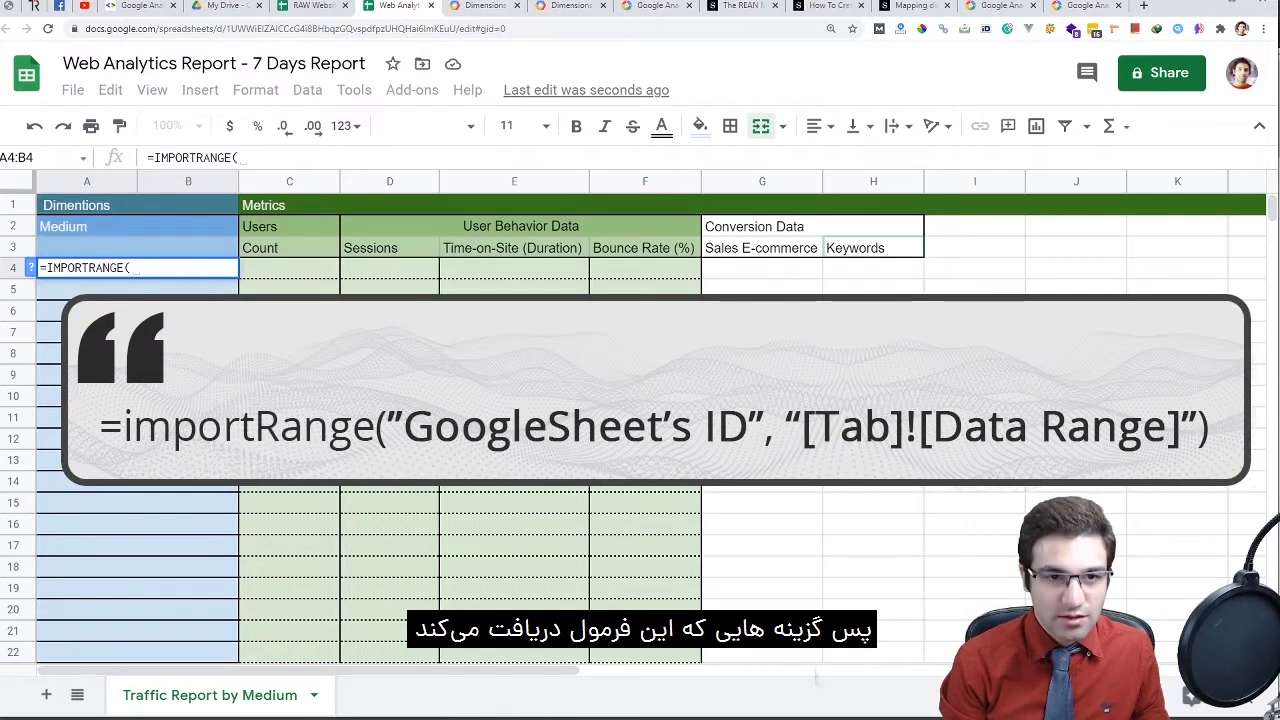
type("\"\"")
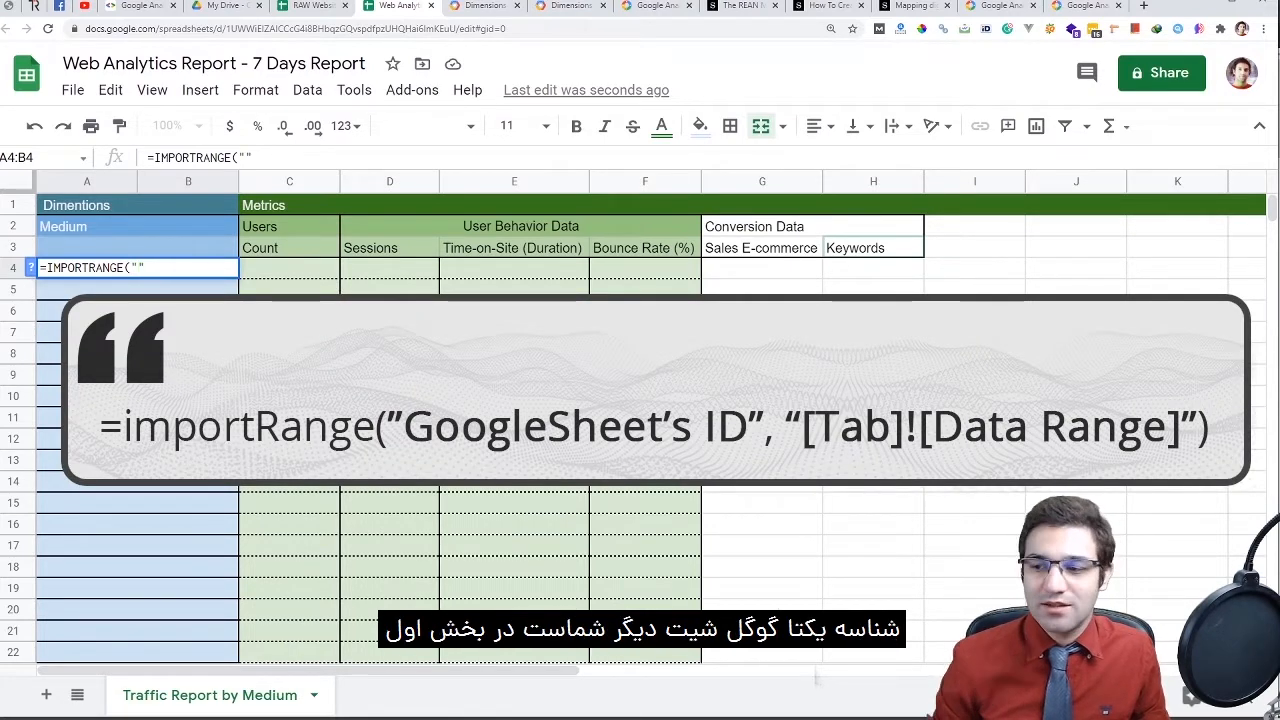
key("ctrl+shift+Tab")
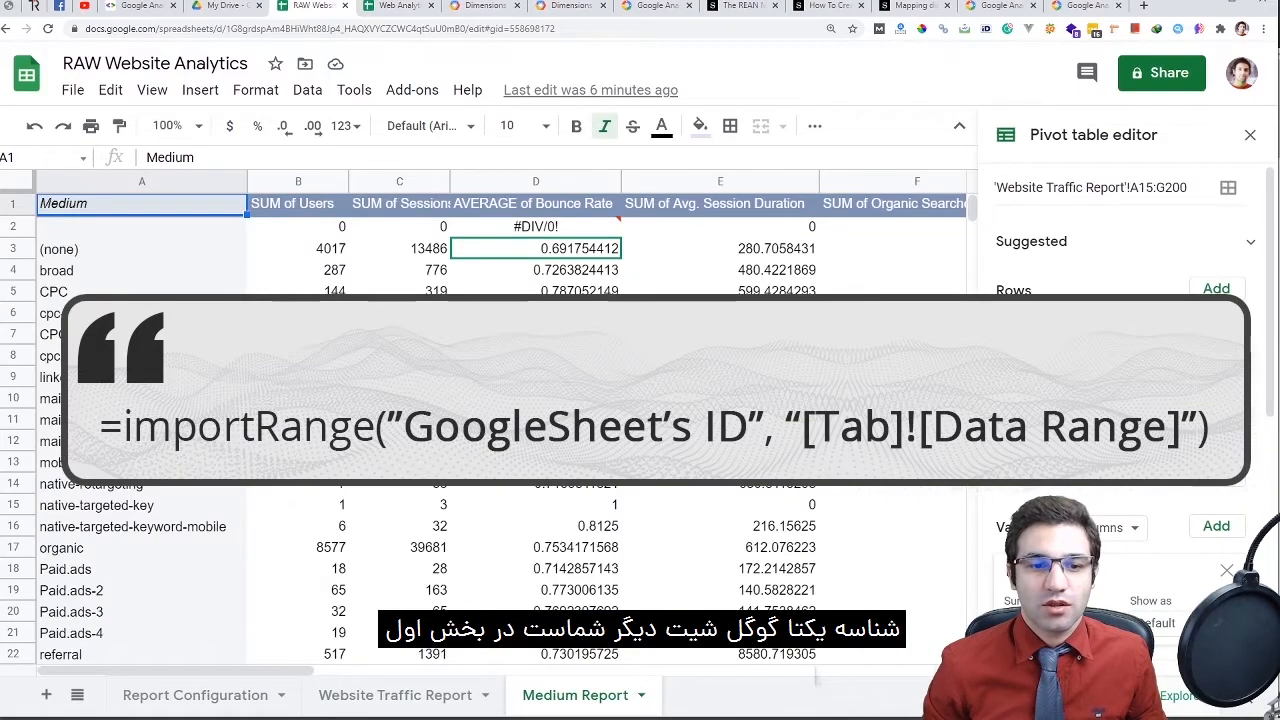
Cut the RAW spreadsheet's ID from its web address and paste it between A4's formula quotes
key("ctrl+Page_Up")
key("ctrl+Page_Up")
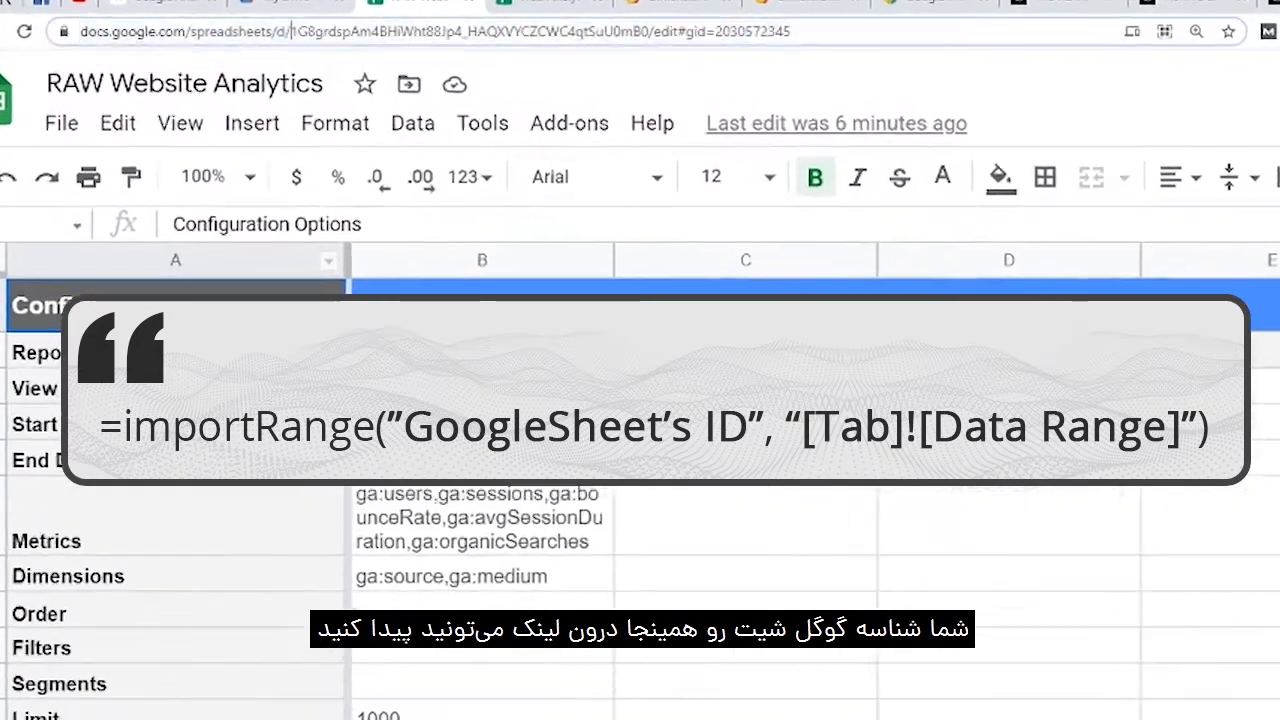
left_click(262, 30)
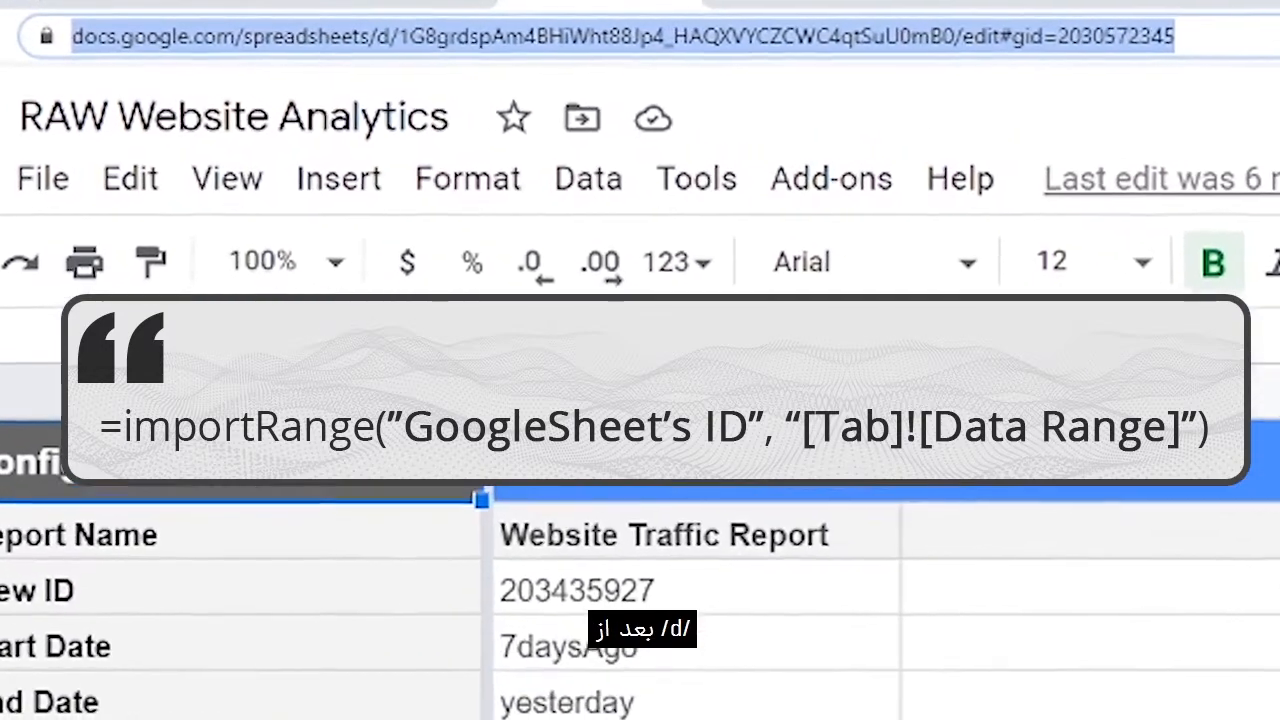
double_click(300, 35)
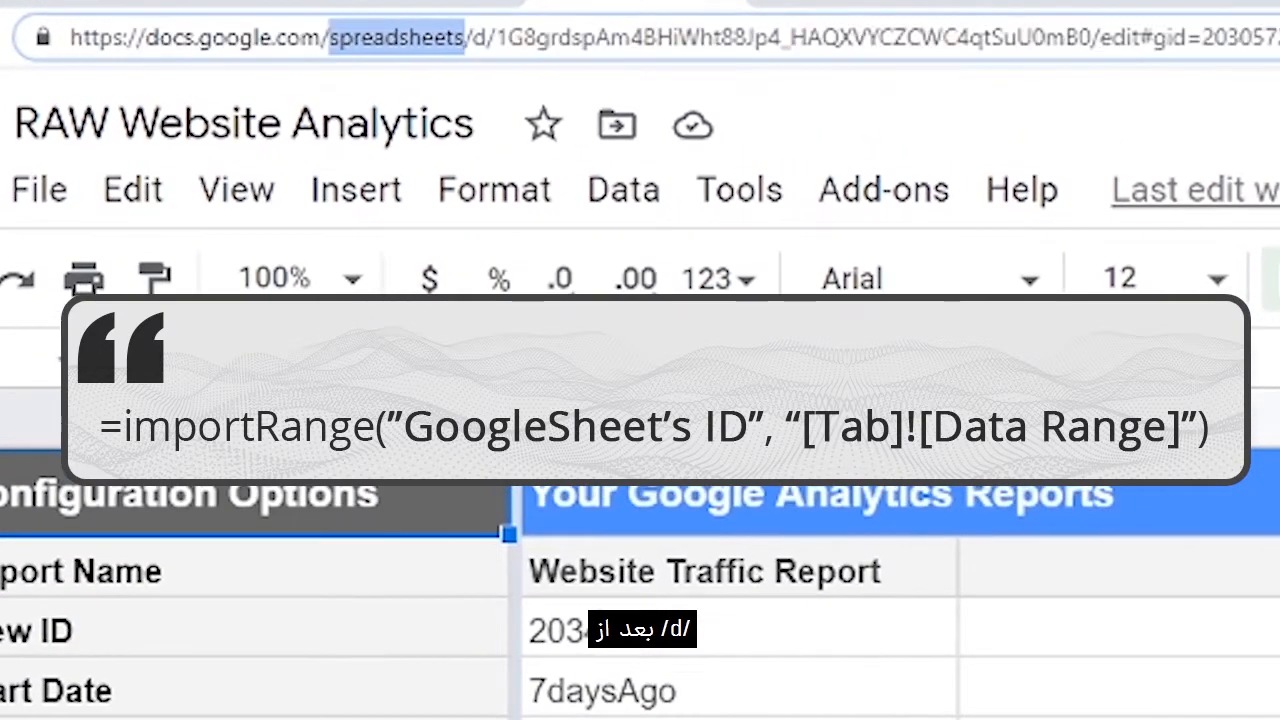
left_click_drag(464, 37, 1092, 37)
left_click(496, 37)
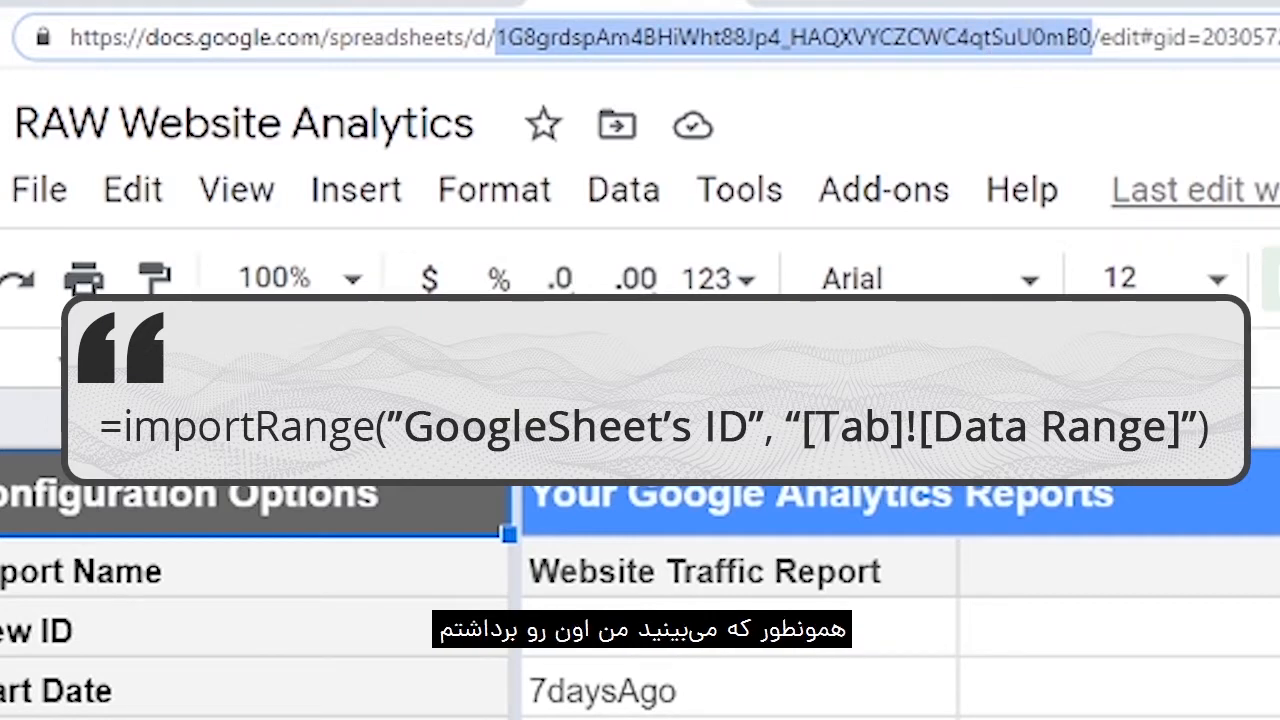
key("ctrl+x")
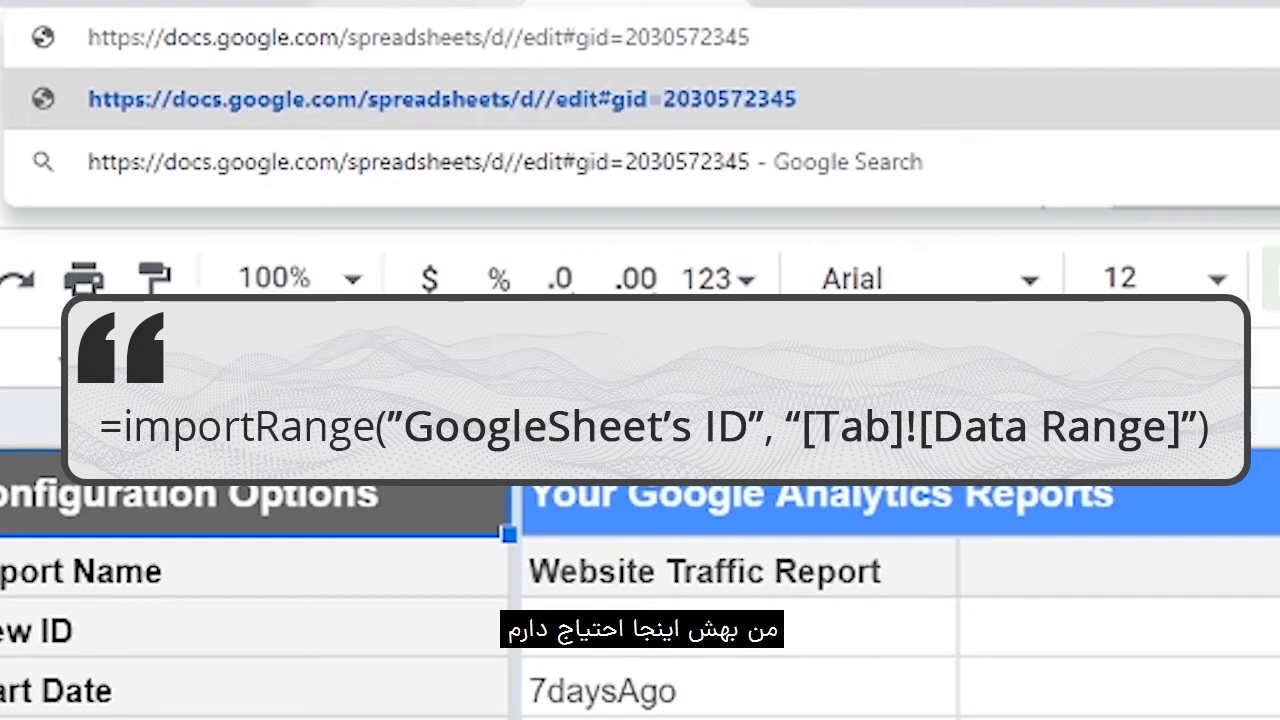
key("ctrl+Tab")
key("ctrl+v")
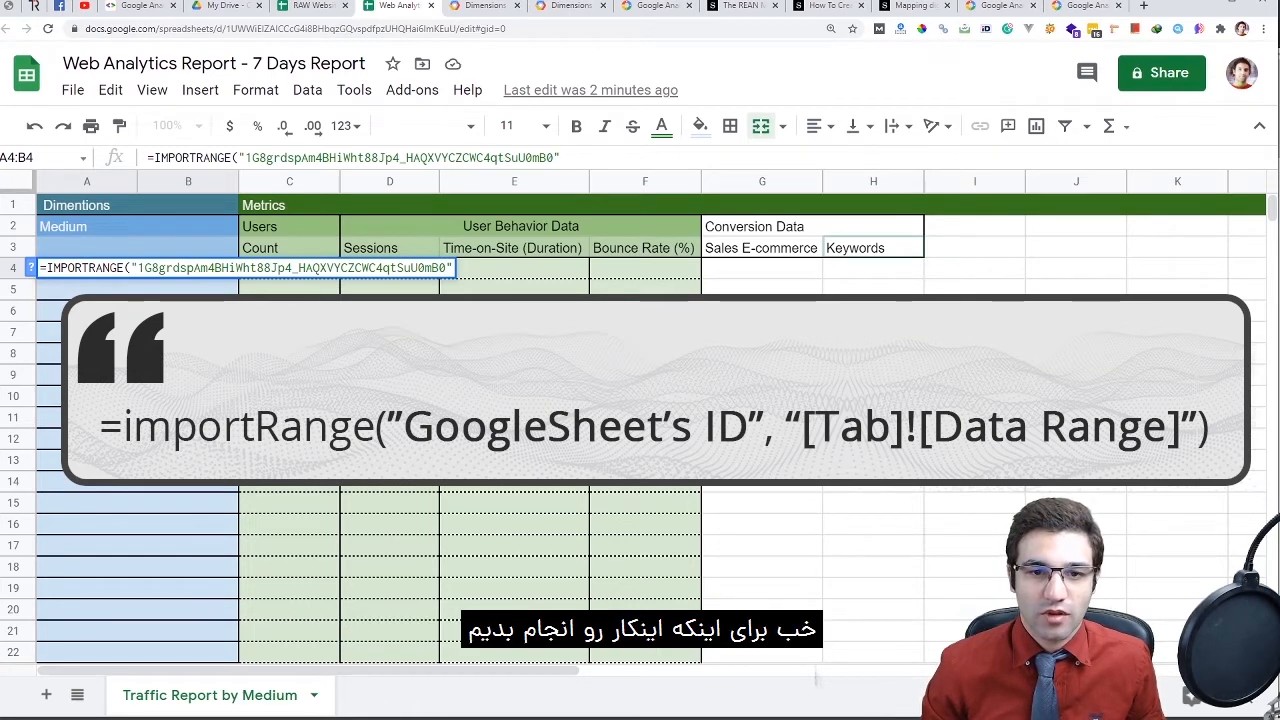
Add a comma, a second pair of quotes and the closing parenthesis to the A4 formula
left_click(561, 157)
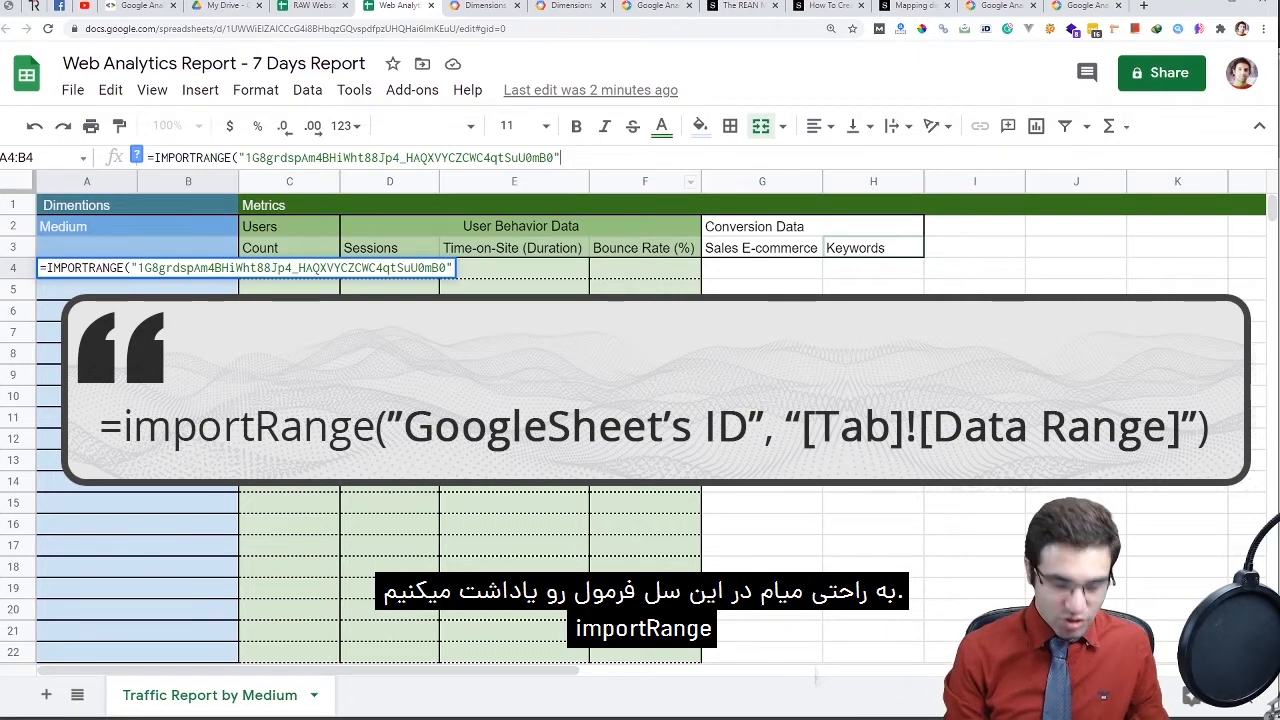
type(",")
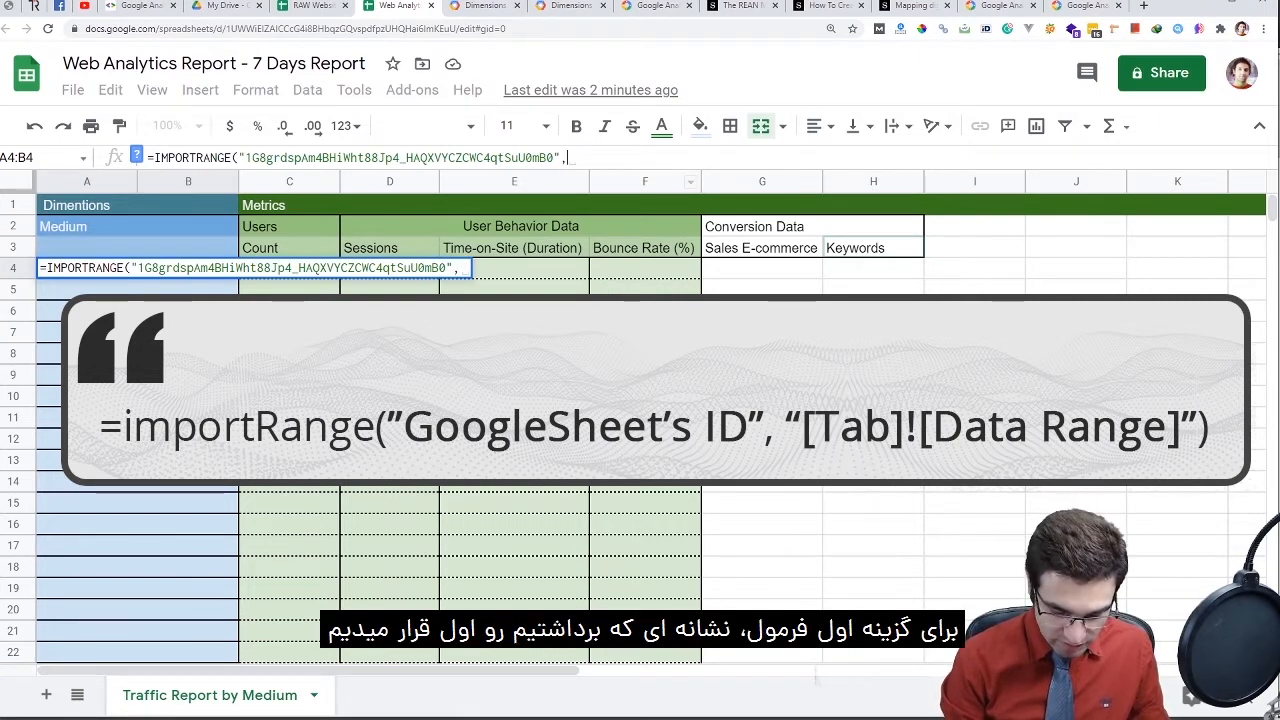
key("BackSpace")
key("BackSpace")
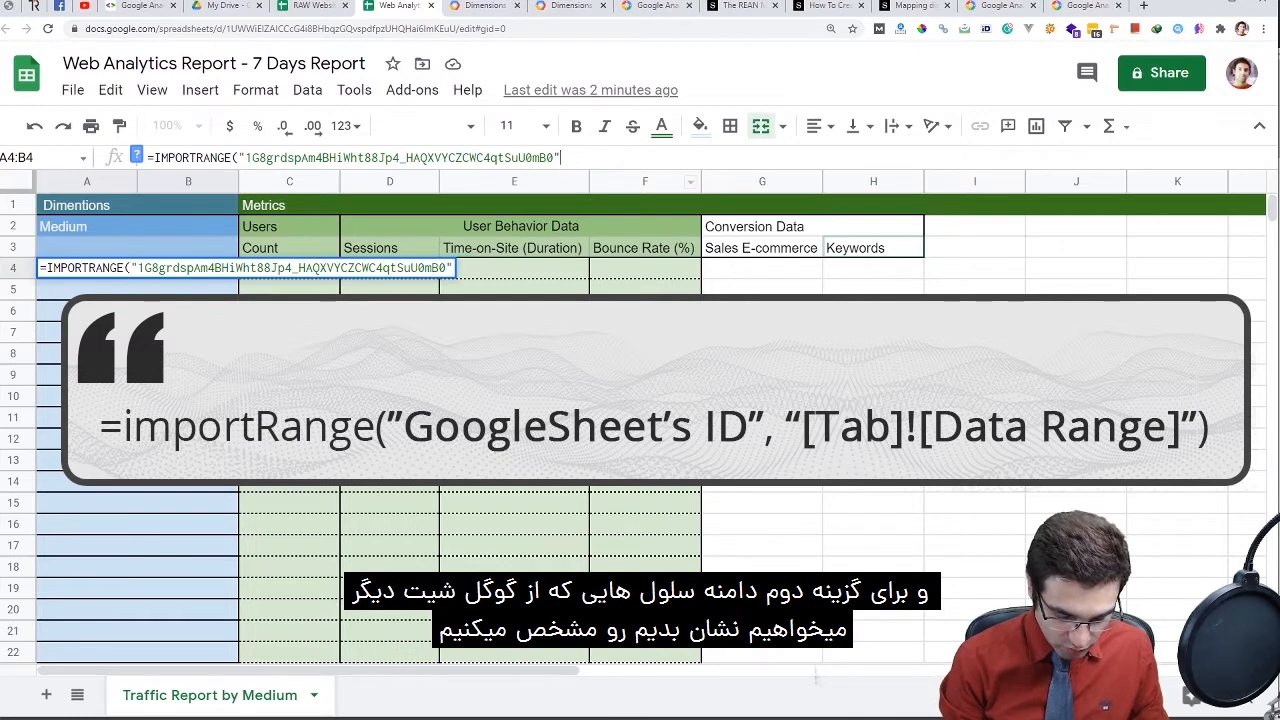
type("\"")
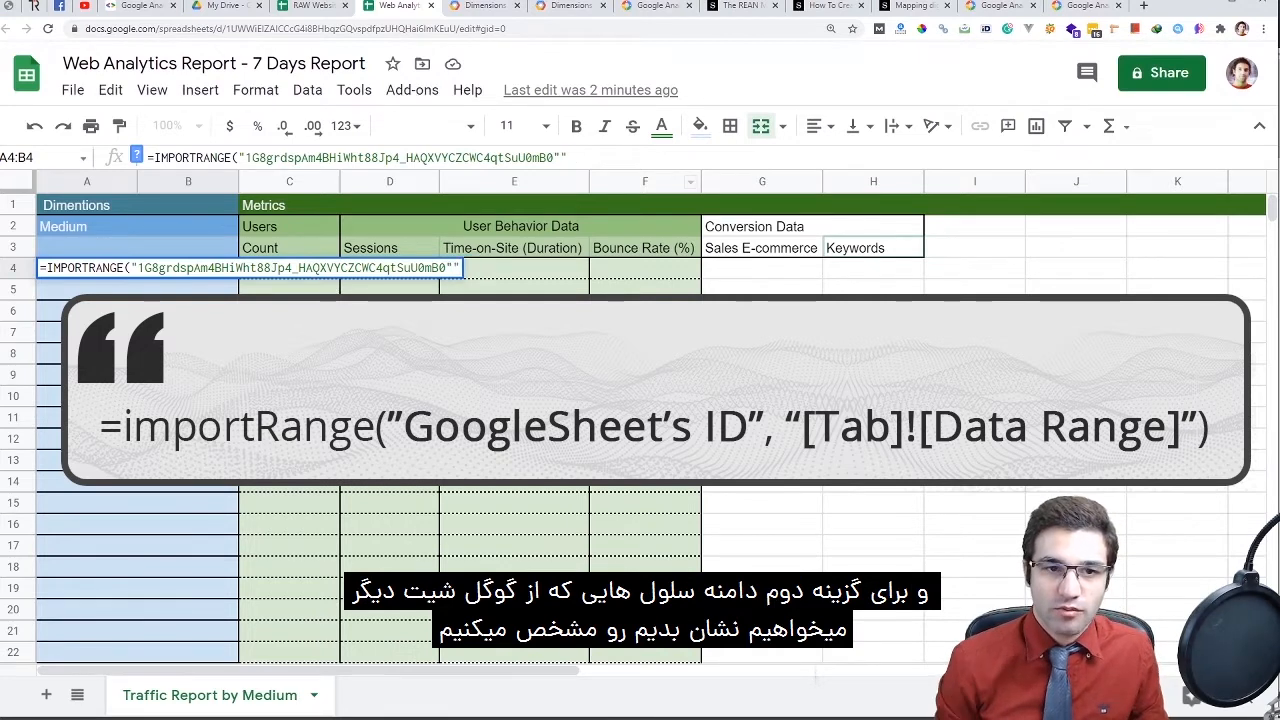
type(",\"")
key("Right")
type(")")
key("Left")
key("Left")
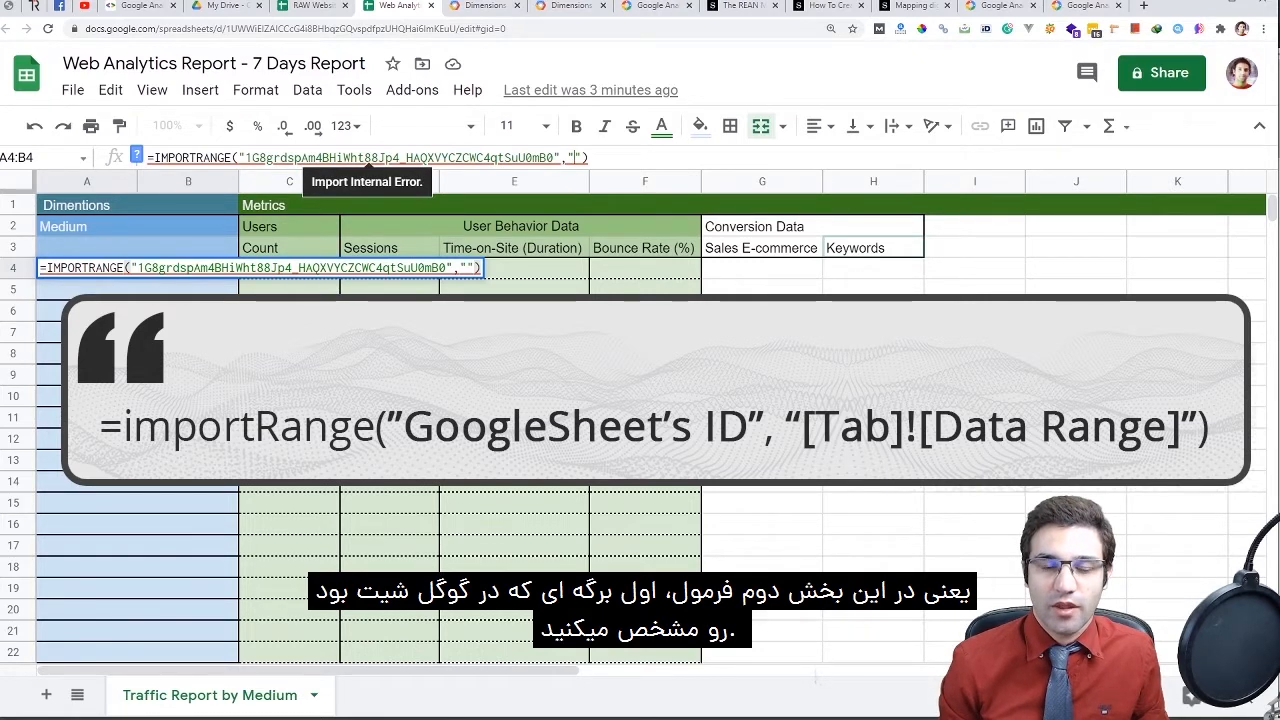
Copy the Medium Report tab name from the RAW spreadsheet into the formula's range argument
key("ctrl+shift+Tab")
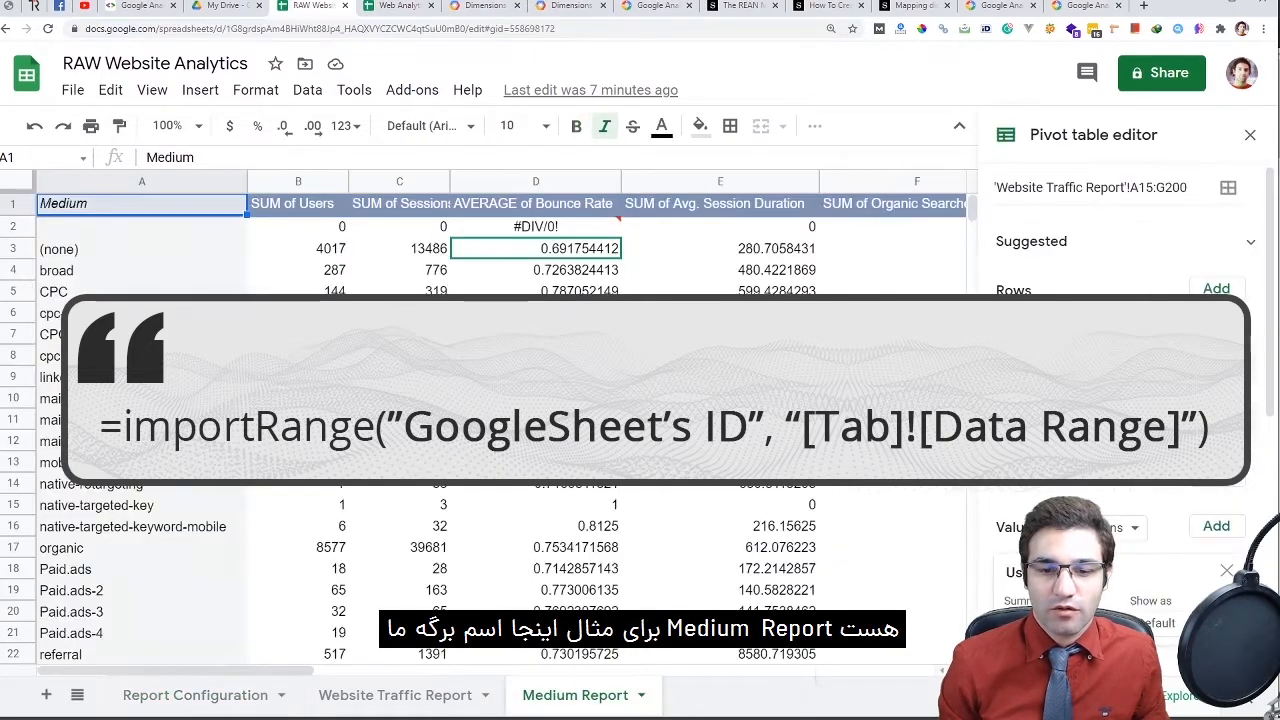
double_click(575, 695)
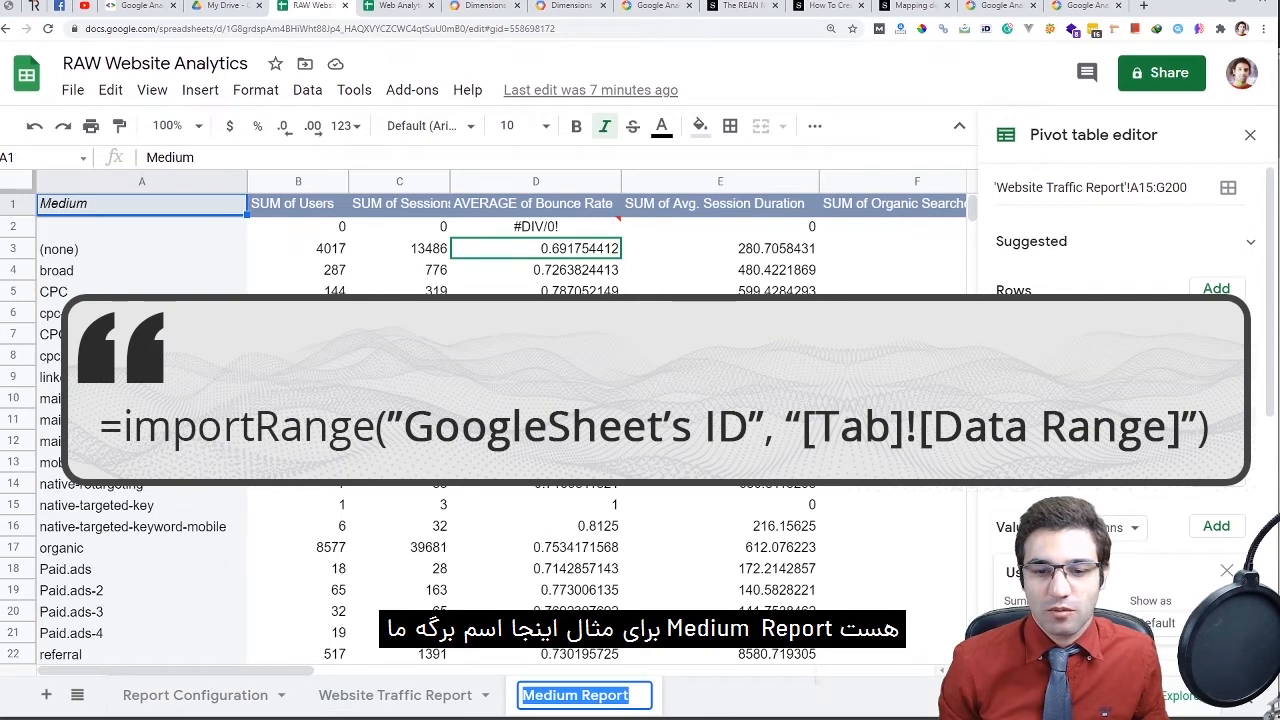
key("alt+Tab")
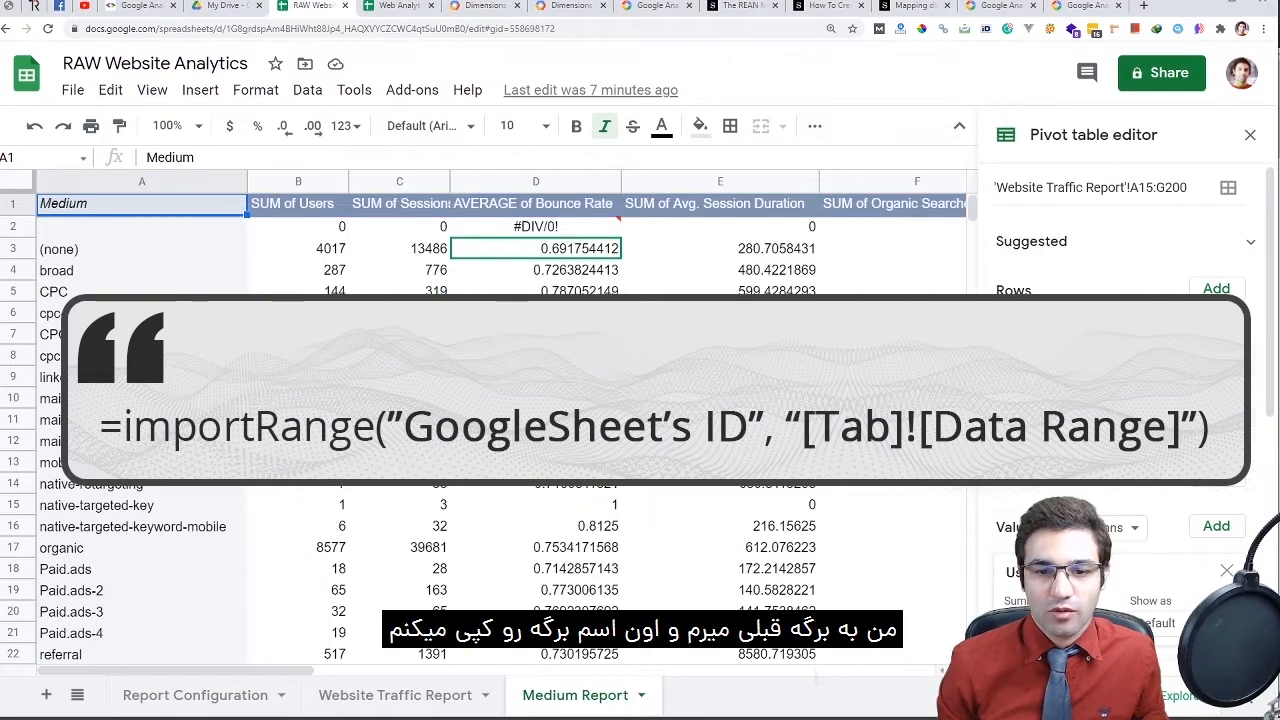
double_click(575, 695)
left_click(584, 695)
key("Return")
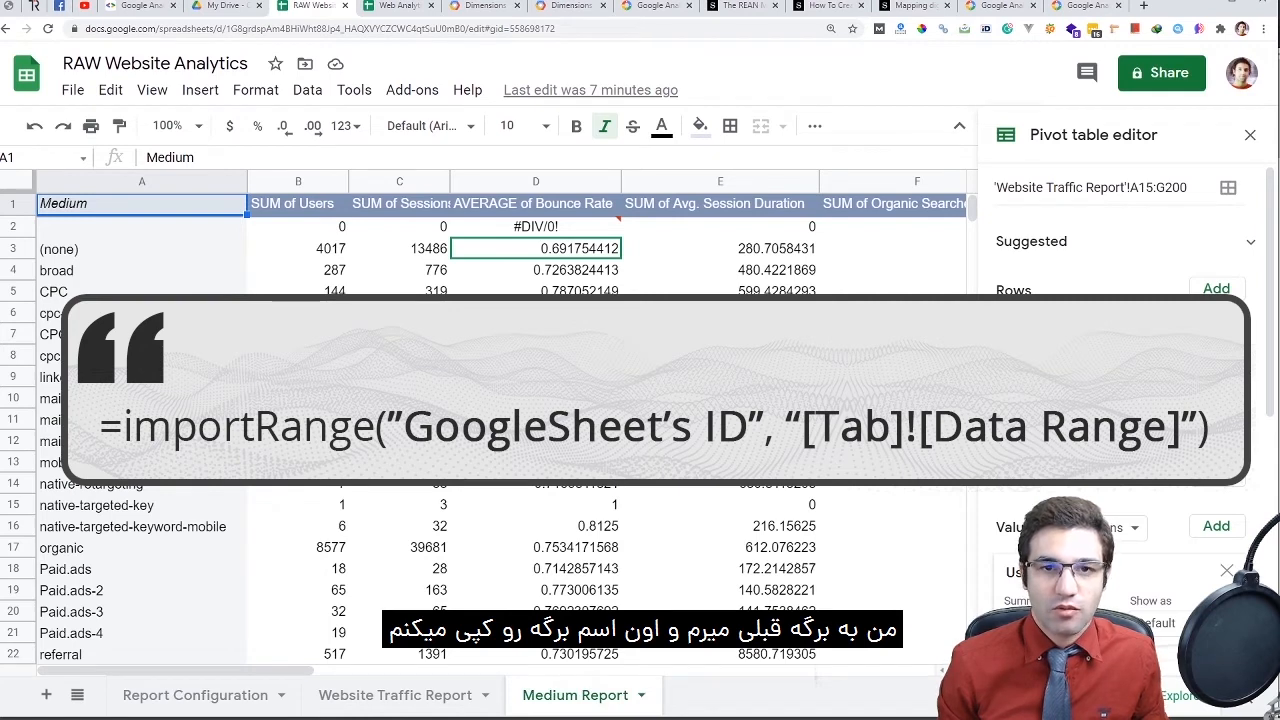
key("ctrl+Tab")
left_click(514, 268)
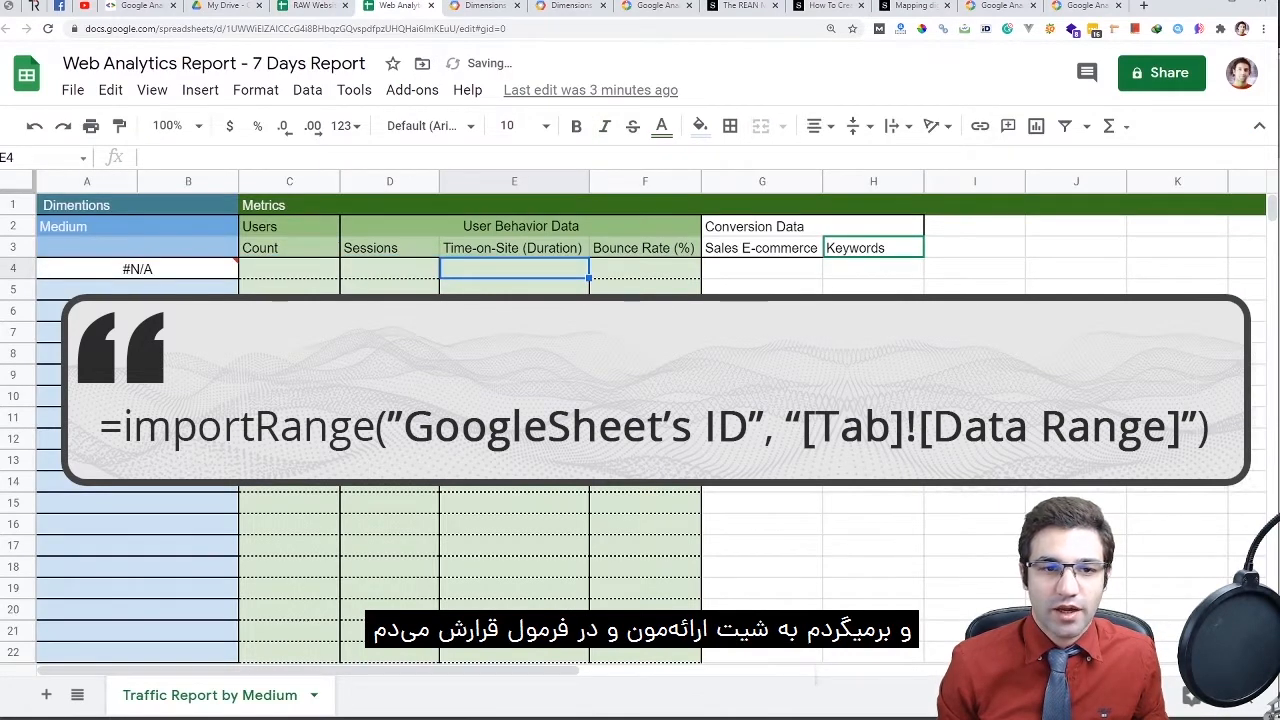
double_click(188, 268)
left_click(467, 268)
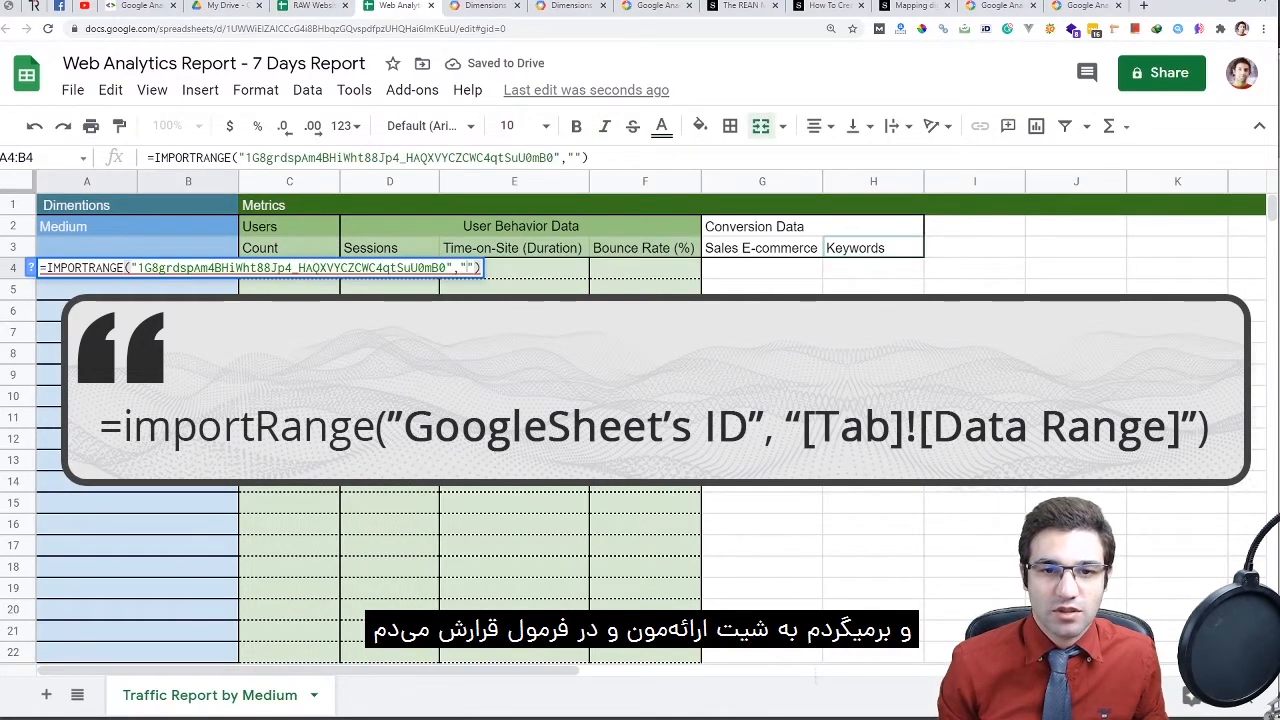
left_click(566, 157)
left_click(574, 157)
key("ctrl+v")
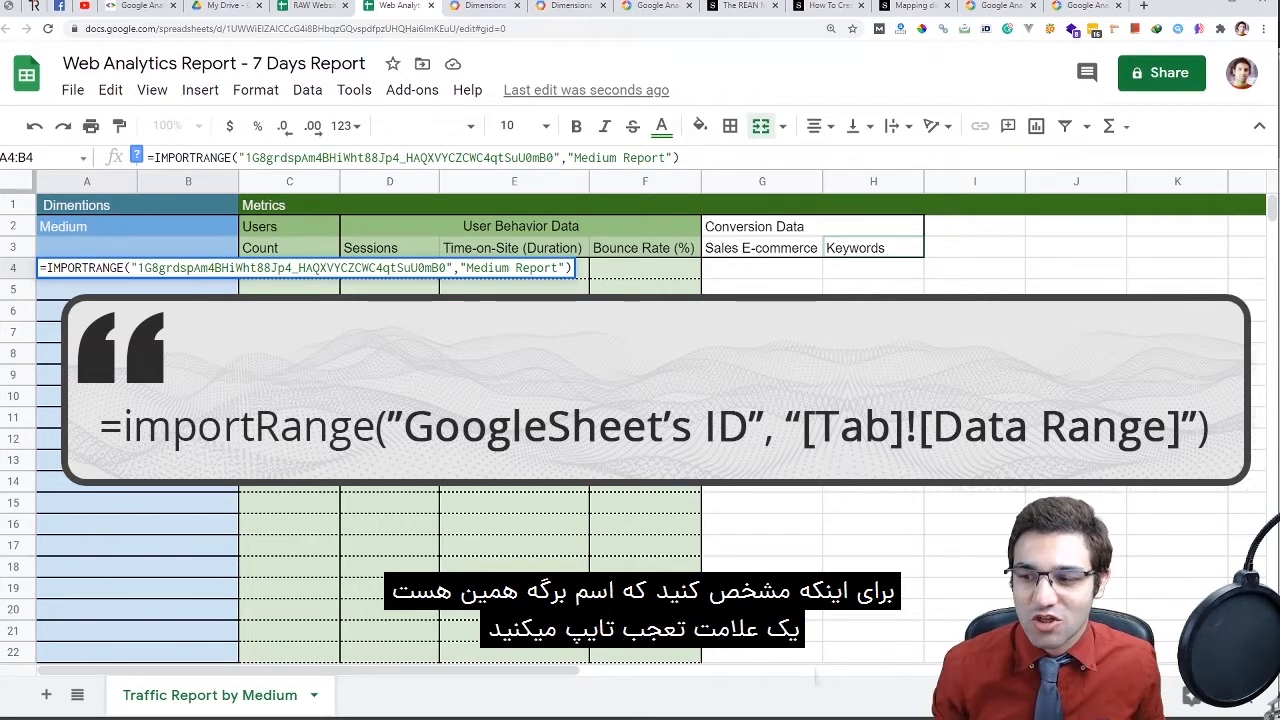
Finish the range as Medium Report!A3:A25 after checking the source rows, and enter the formula
type("!")
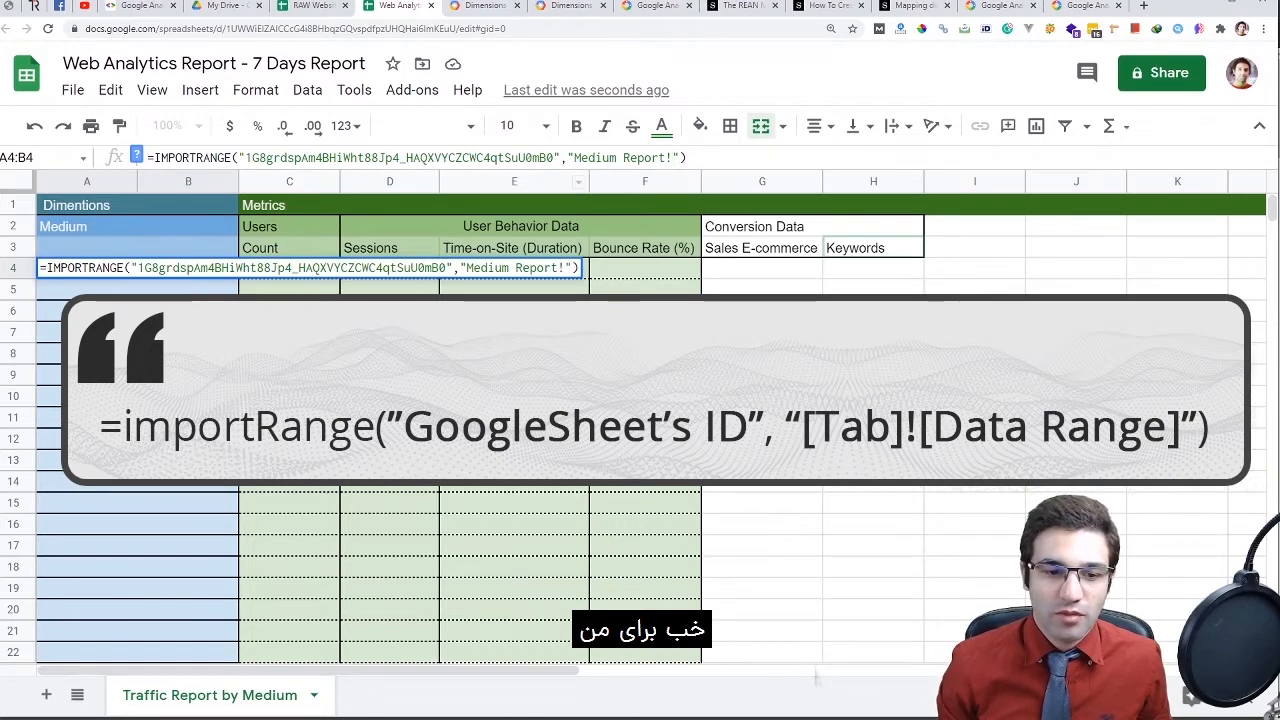
key("ctrl+shift+Tab")
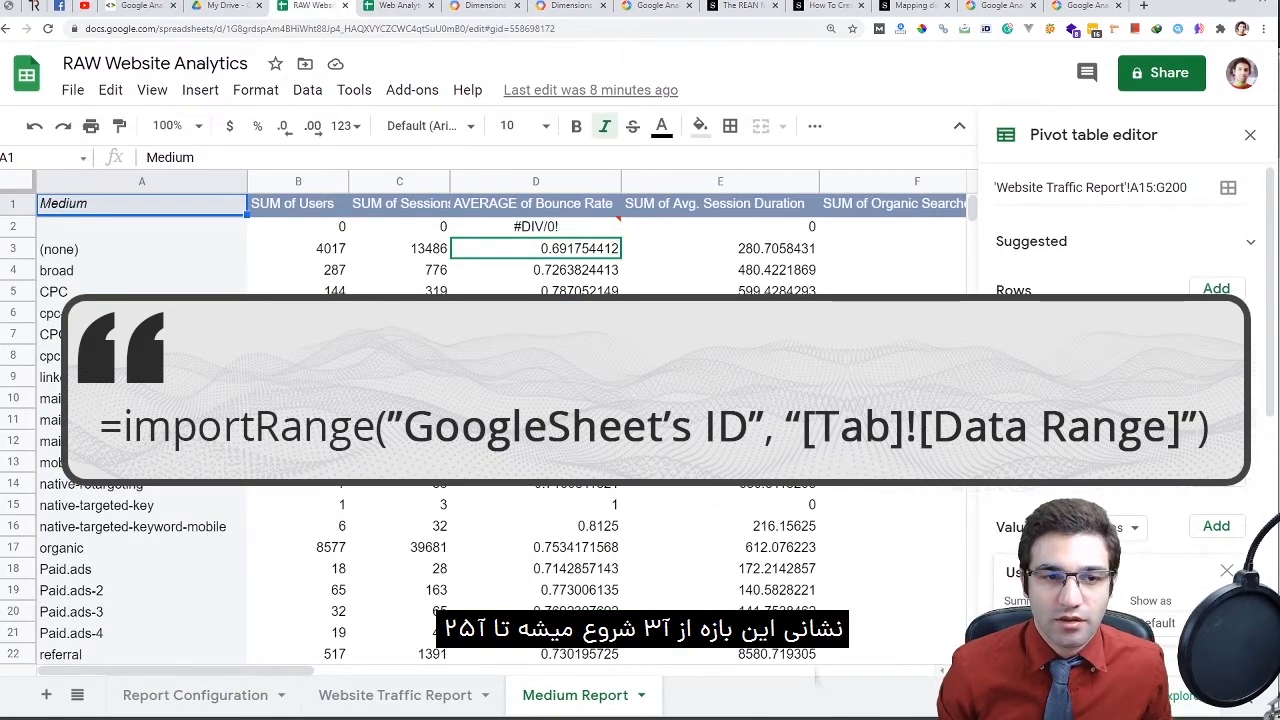
scroll(480, 420, "down", 5)
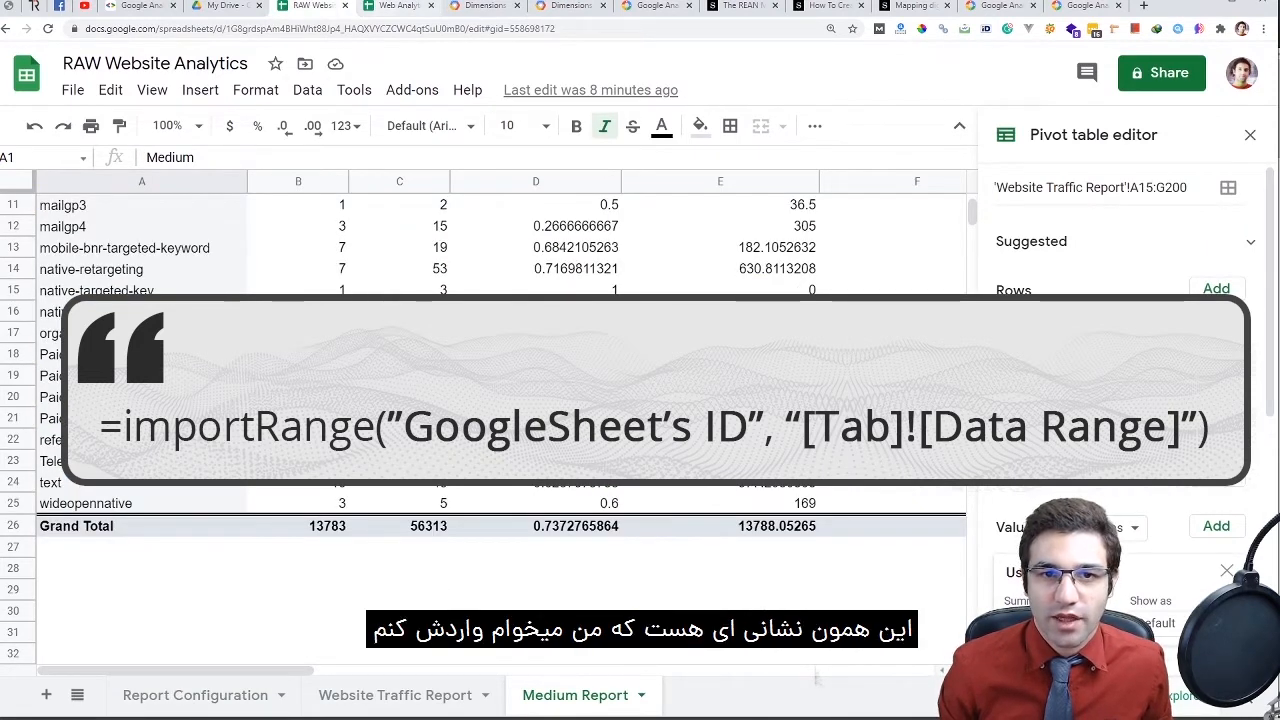
key("ctrl+Tab")
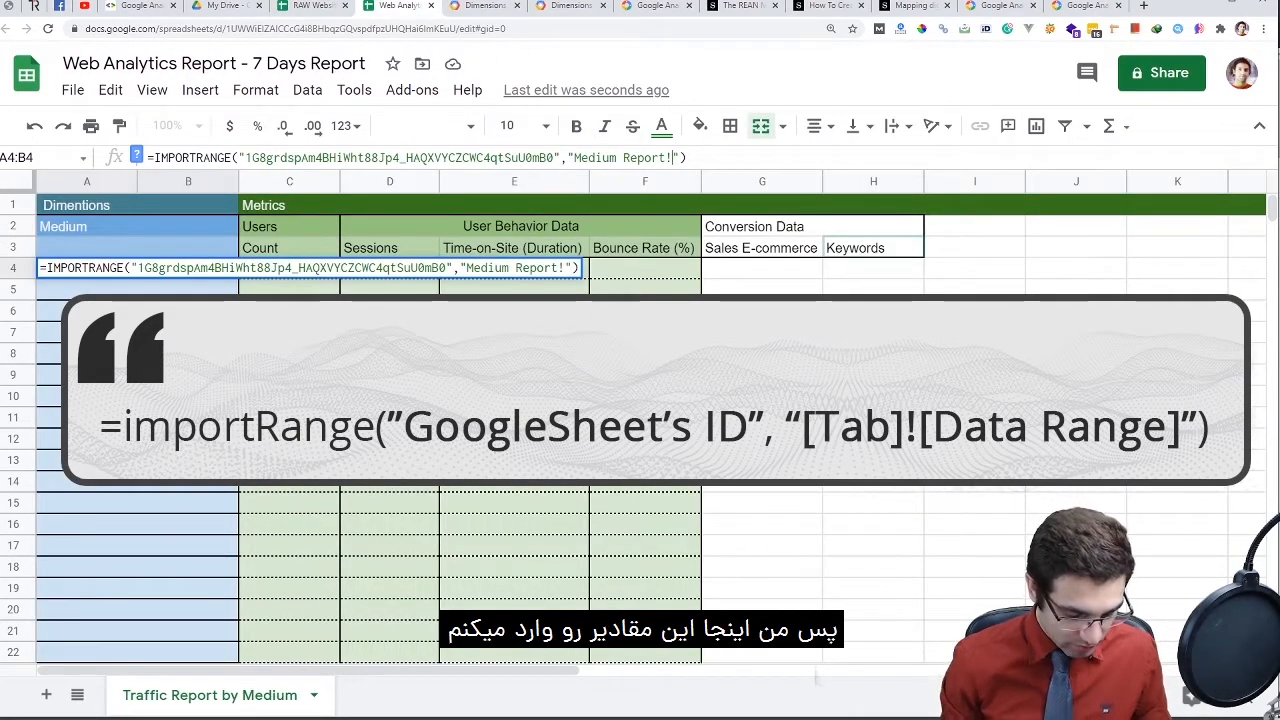
key("ctrl+shift+Tab")
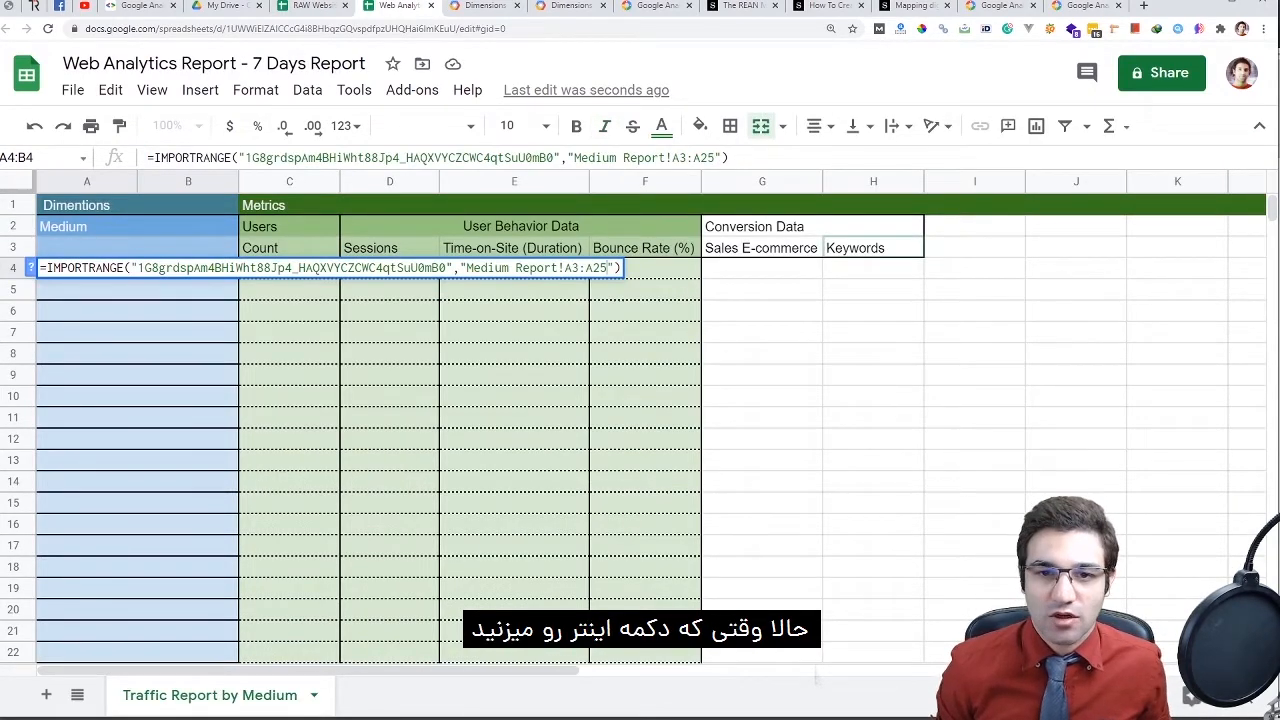
key("Return")
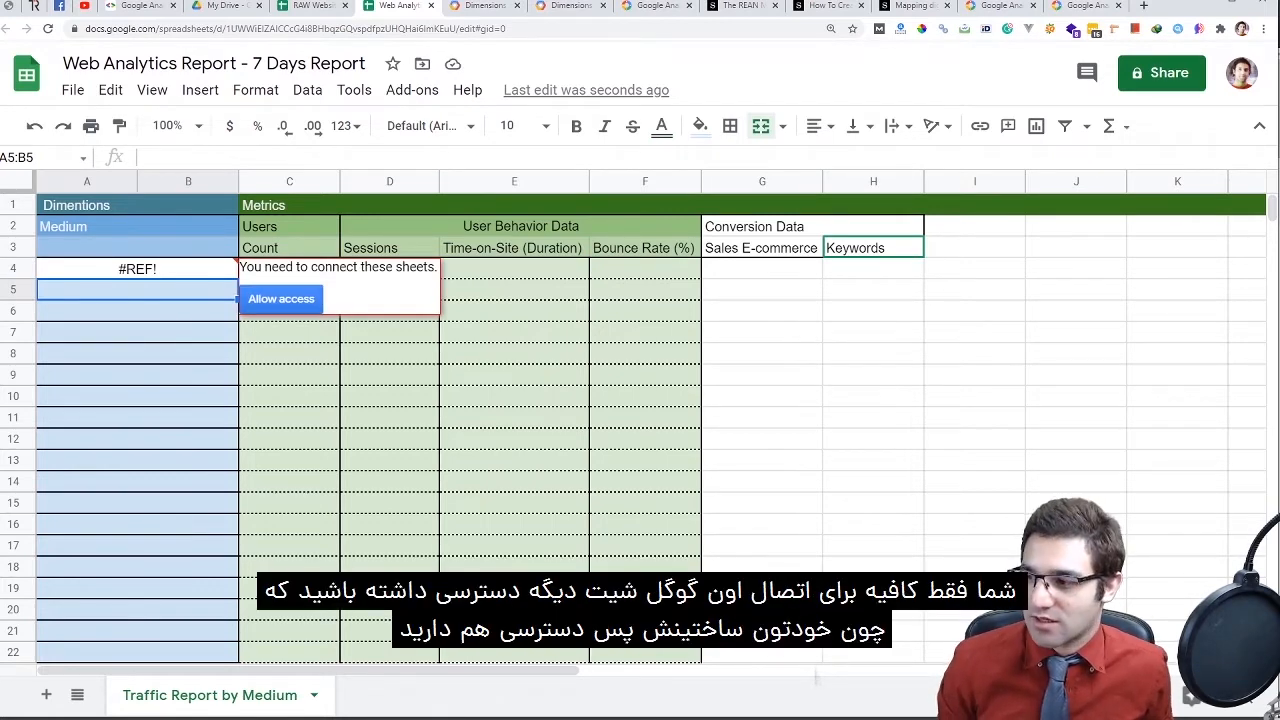
Allow access on A4's #REF! error so the Medium column fills with imported medium names
left_click(311, 6)
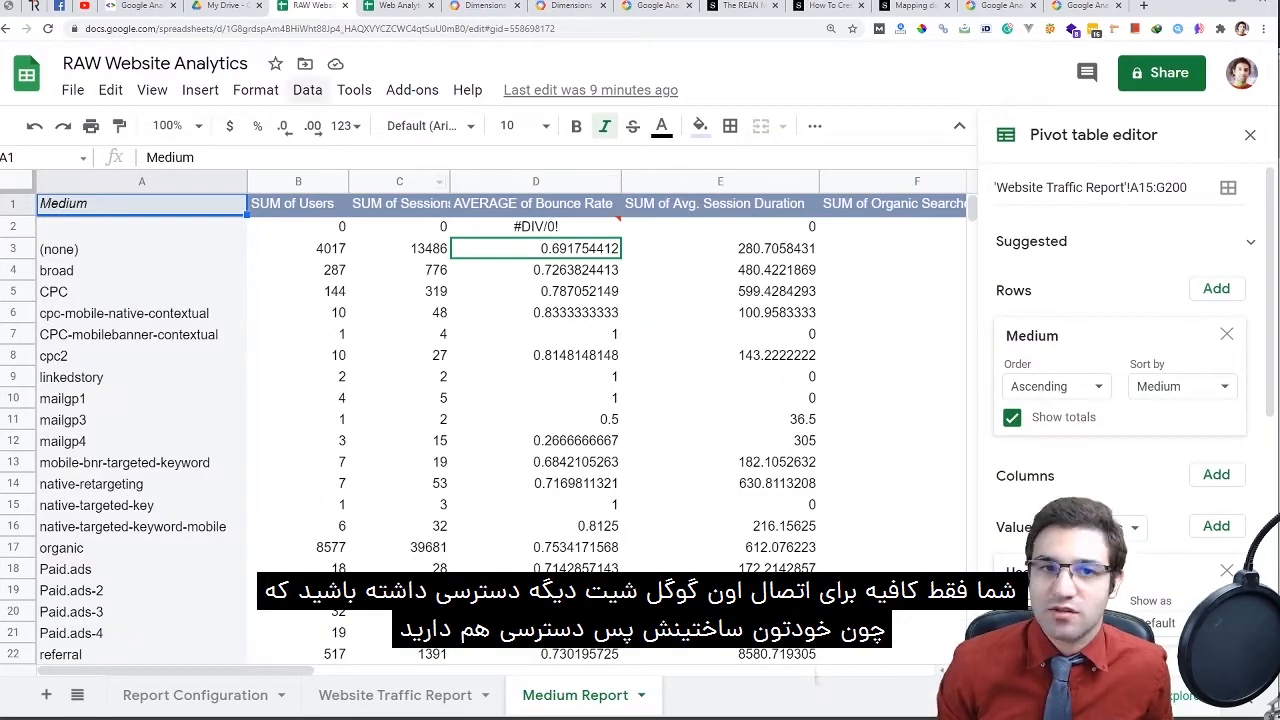
left_click(395, 6)
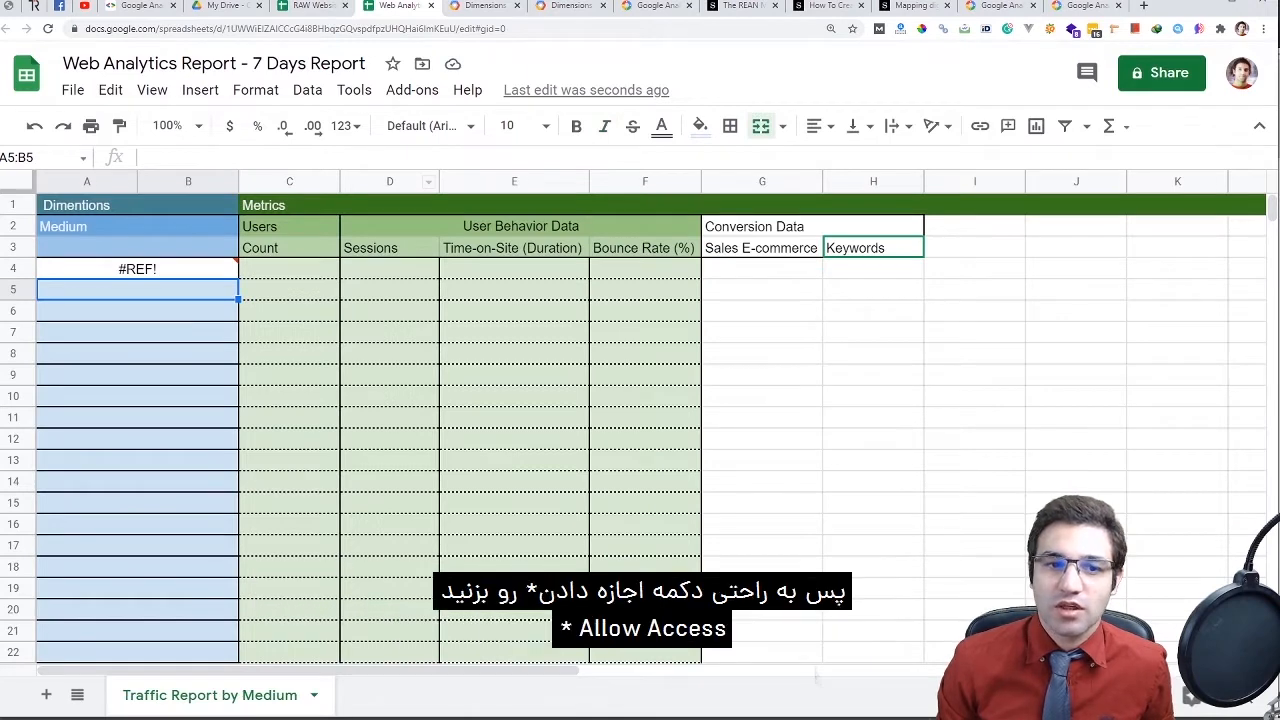
left_click(137, 268)
left_click(281, 298)
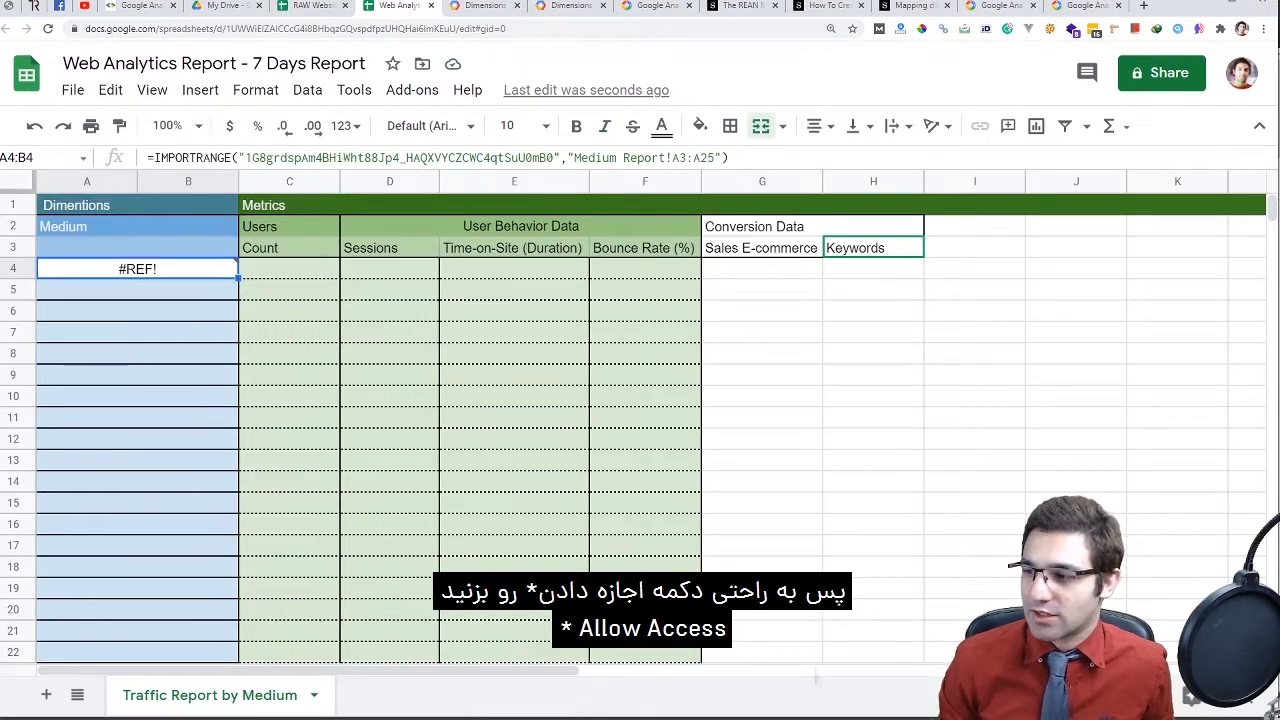
scroll(400, 420, "down", 3)
scroll(400, 420, "down", 1)
scroll(400, 420, "up", 5)
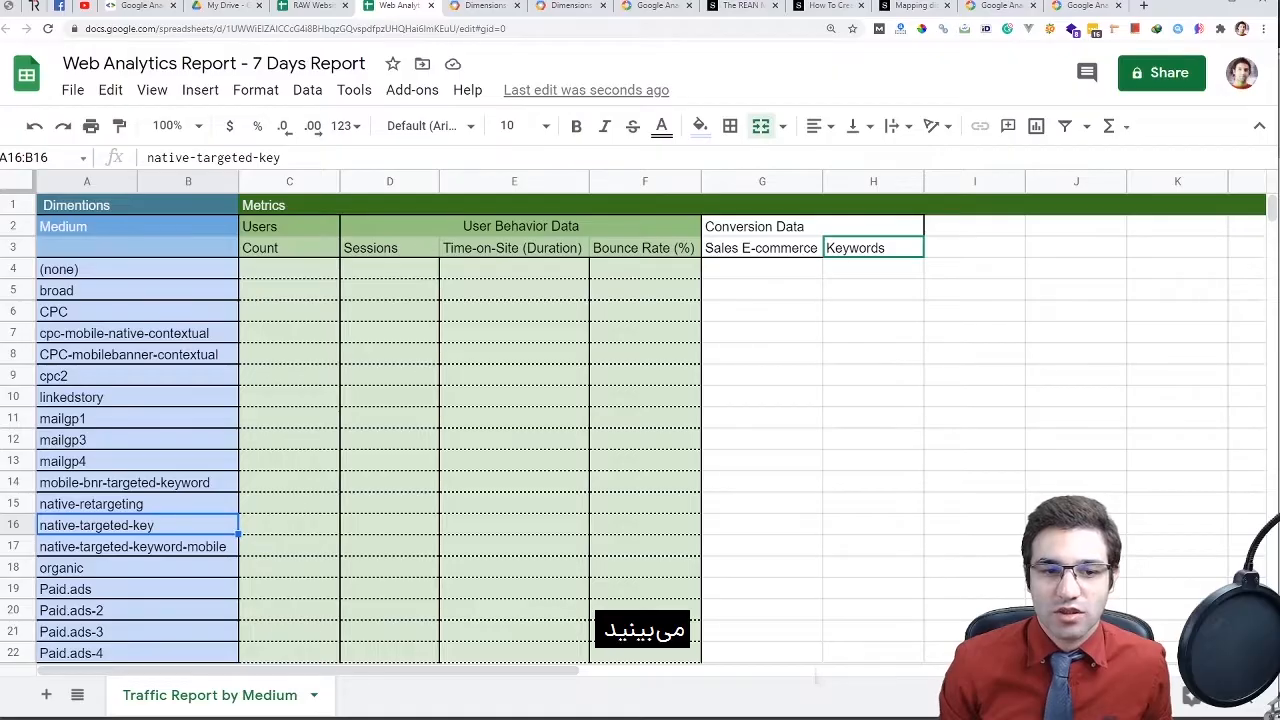
scroll(640, 420, "down", 2)
scroll(640, 420, "up", 2)
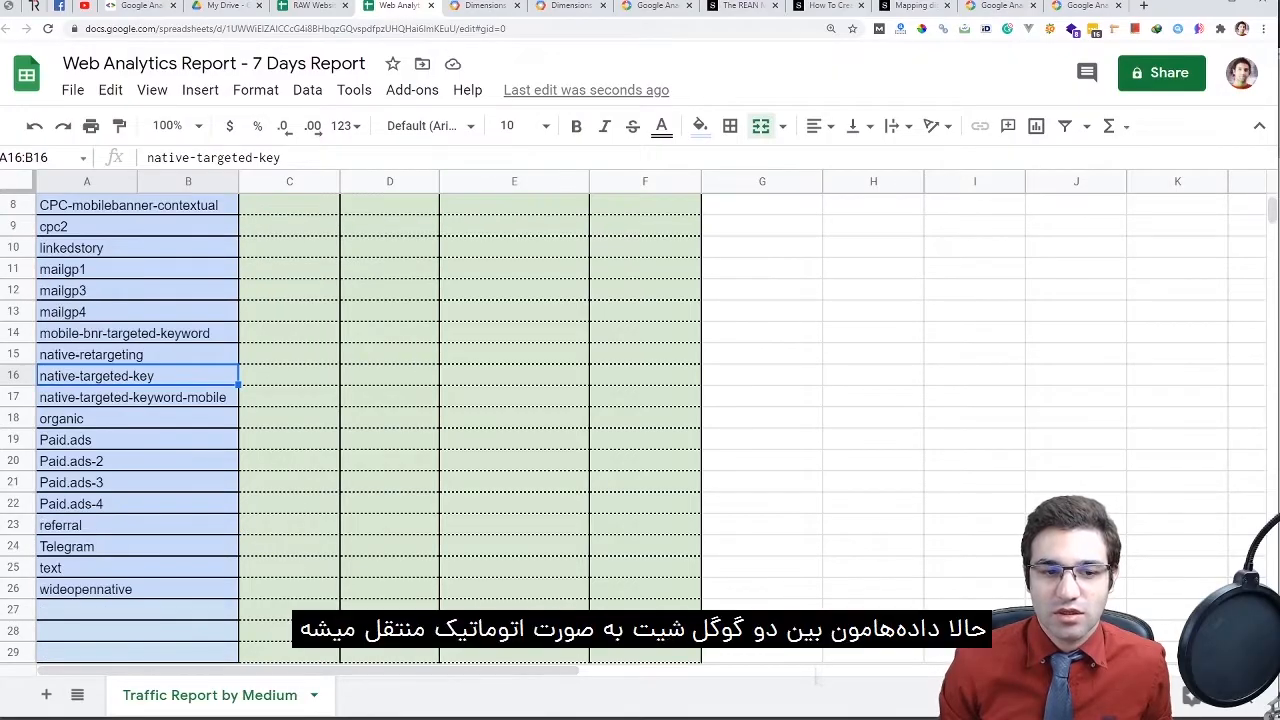
left_click(137, 269)
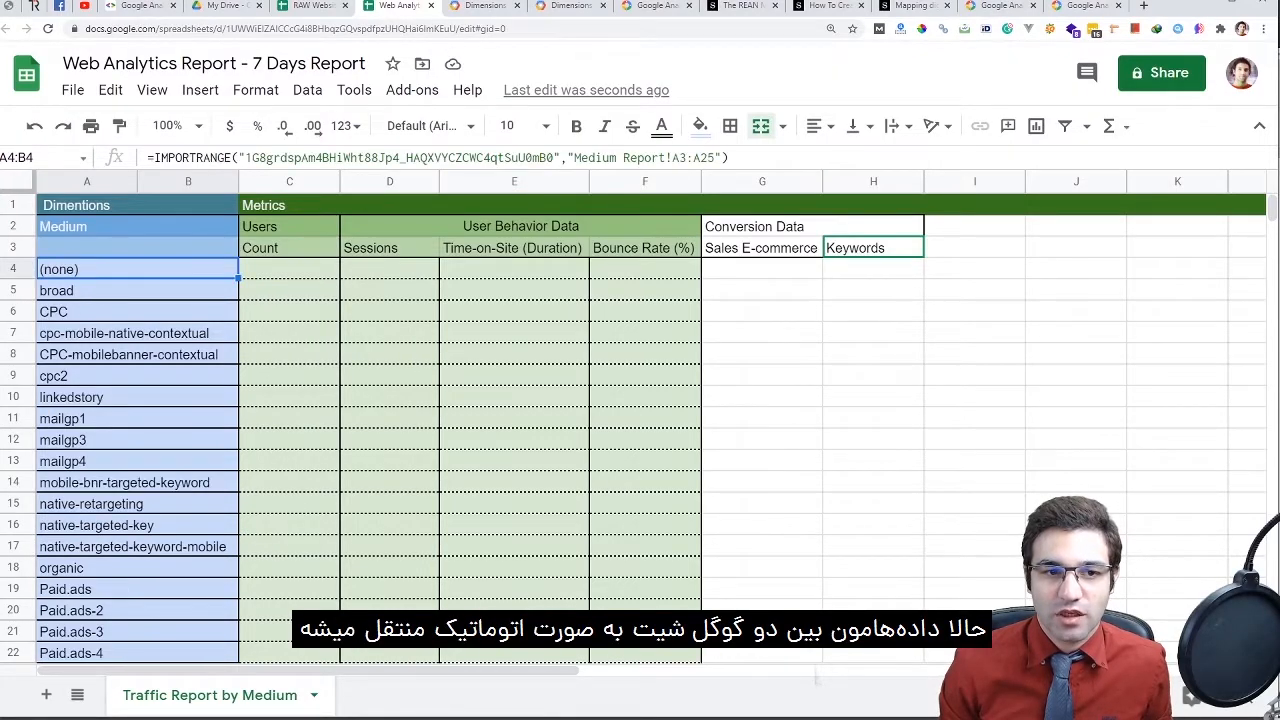
left_click(308, 6)
scroll(500, 420, "down", 2)
scroll(500, 420, "up", 1)
key("ctrl+Tab")
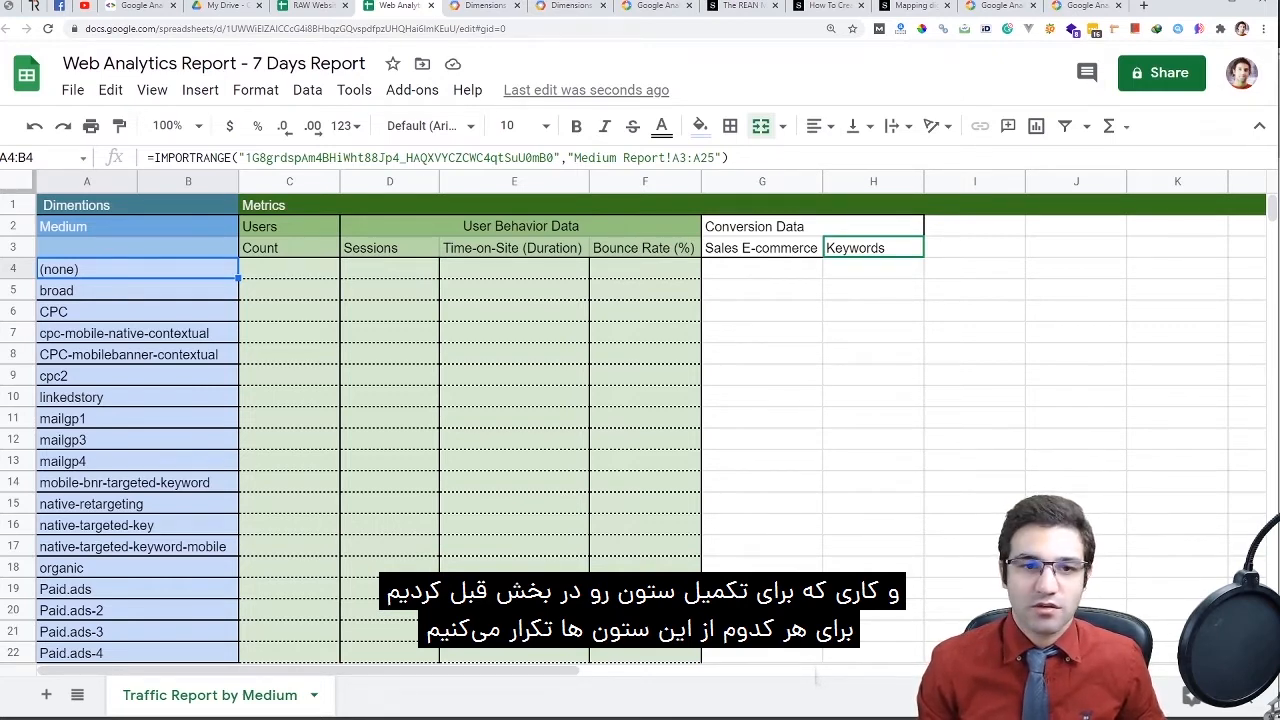
left_click_drag(289, 269, 289, 652)
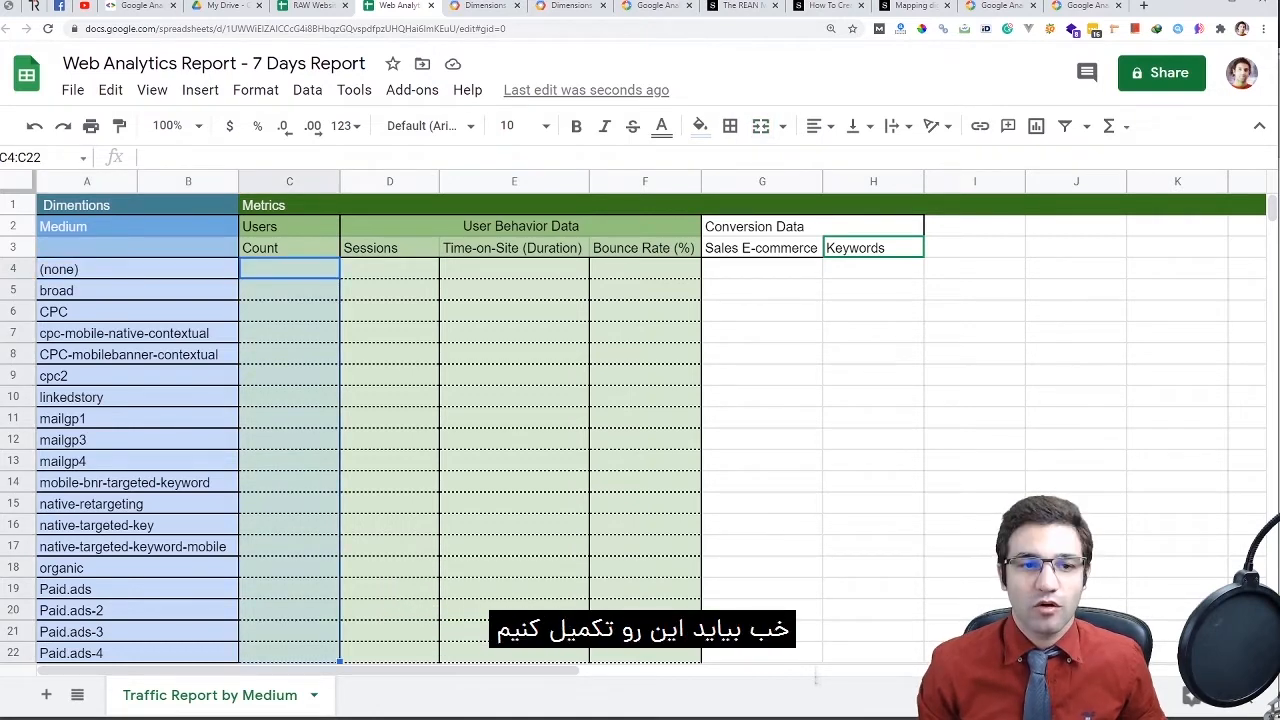
Start an =importrange("","") formula in C4, checking the source spreadsheet's ID and pivot columns
left_click(289, 247)
double_click(289, 269)
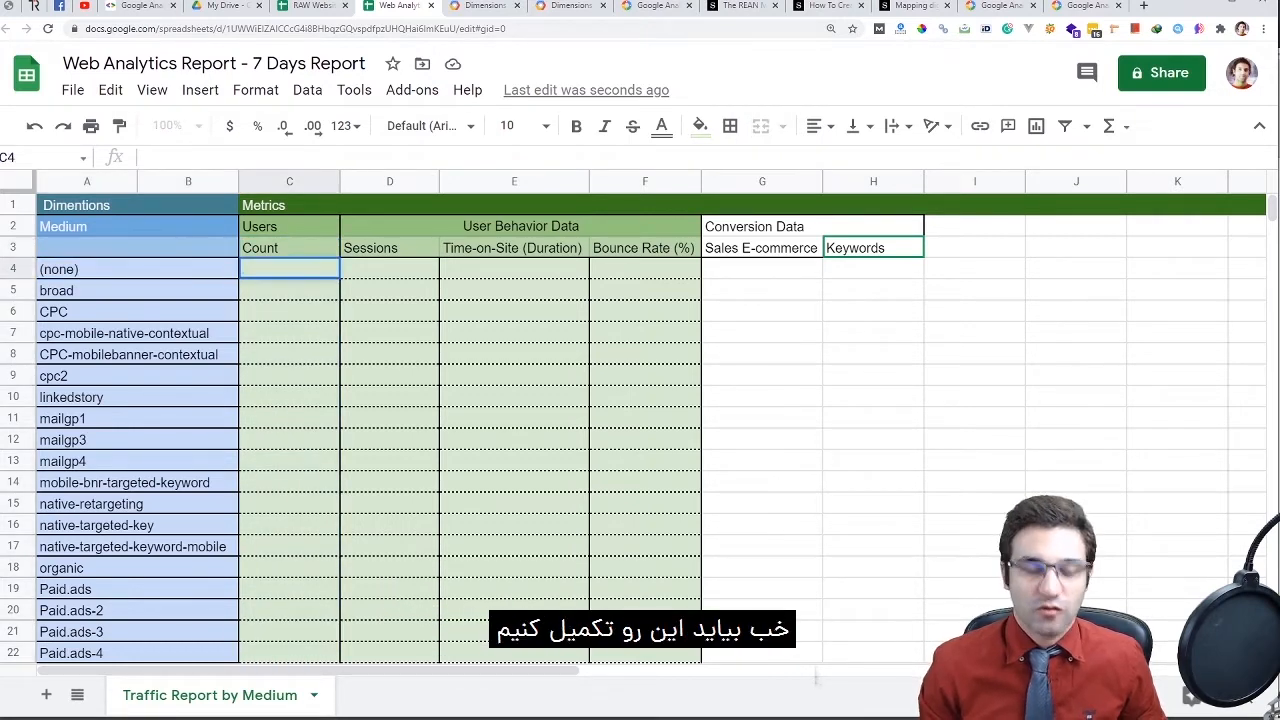
type("(")
key("BackSpace")
type("=importrange(")
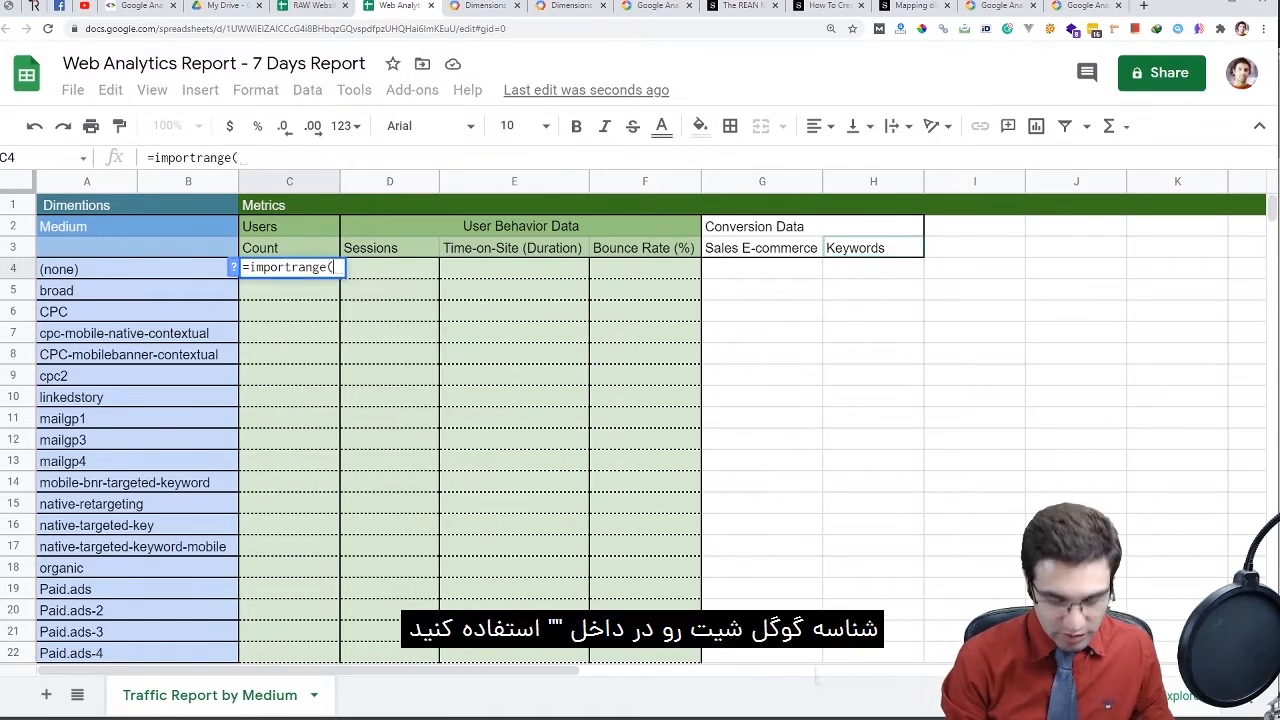
type("\"\",\"\"")
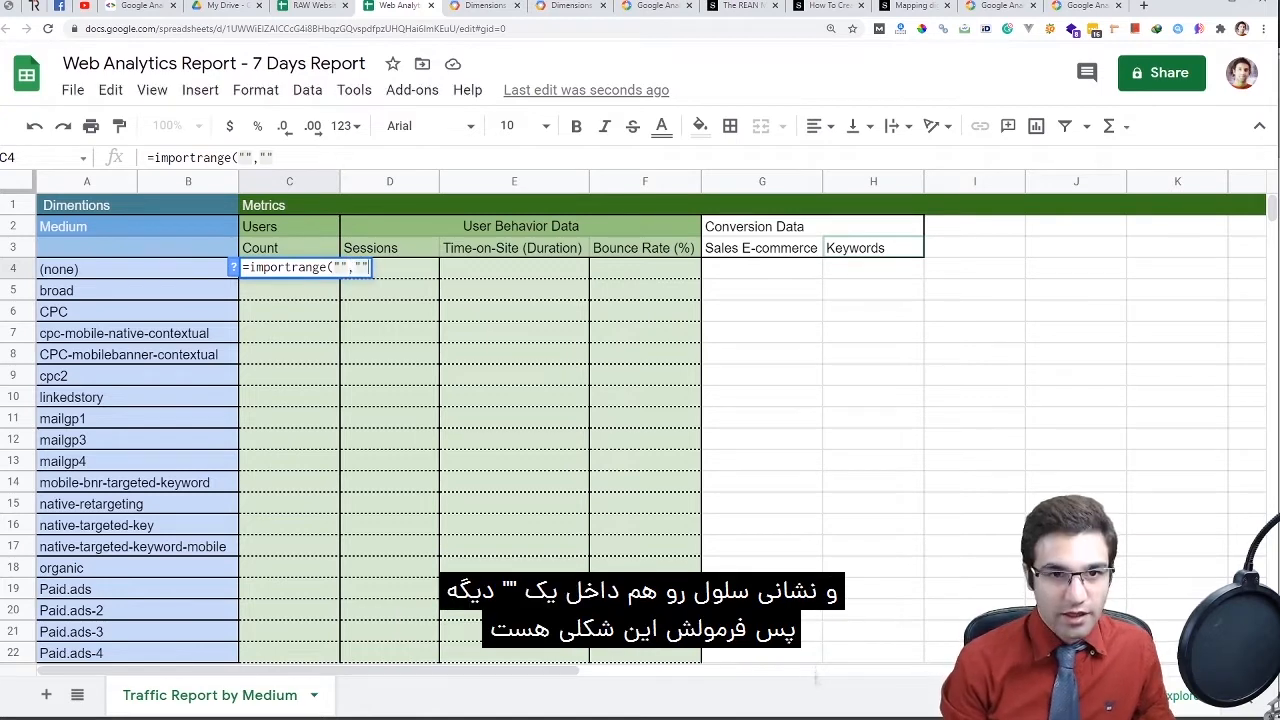
type(")")
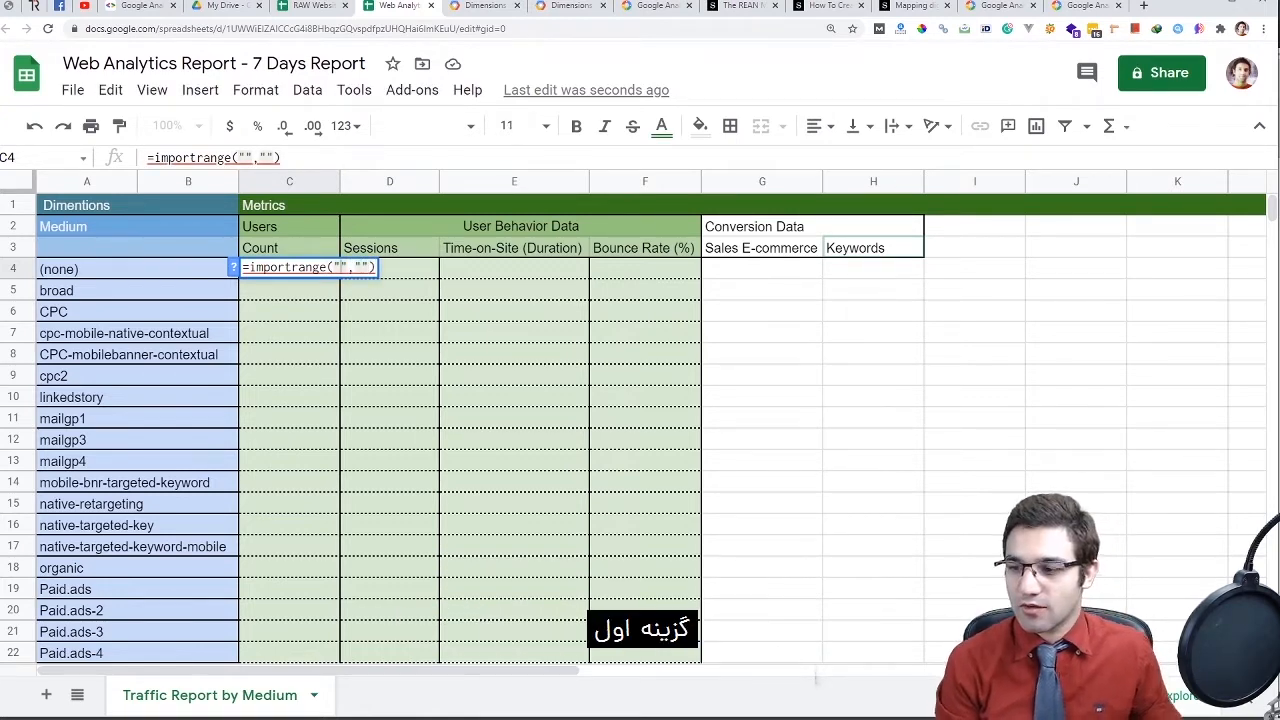
key("ctrl+shift+Tab")
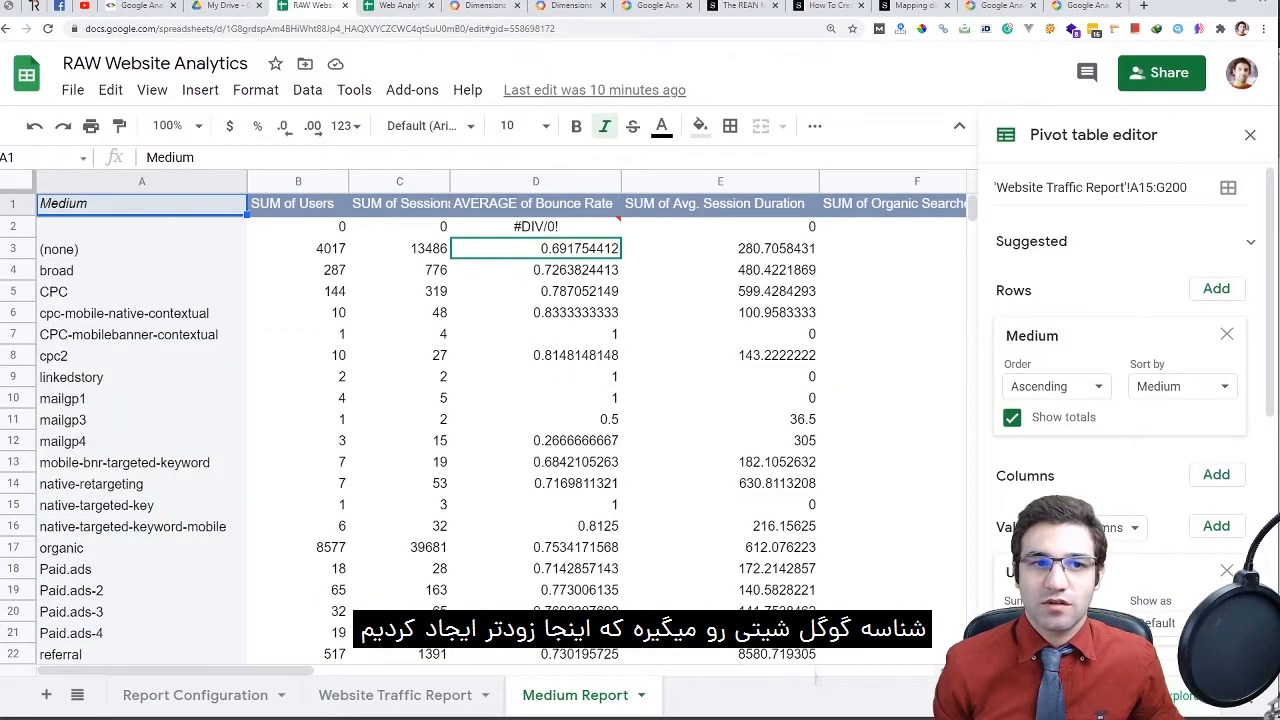
key("ctrl+Tab")
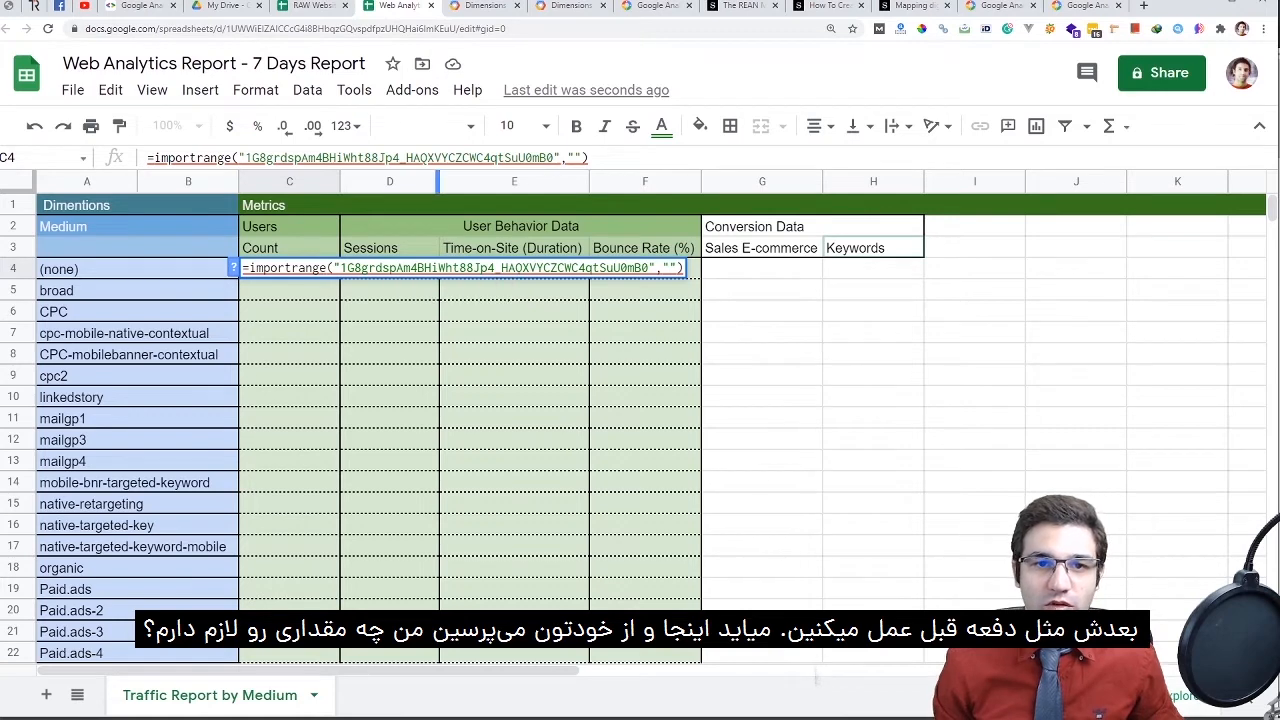
key("ctrl+shift+Tab")
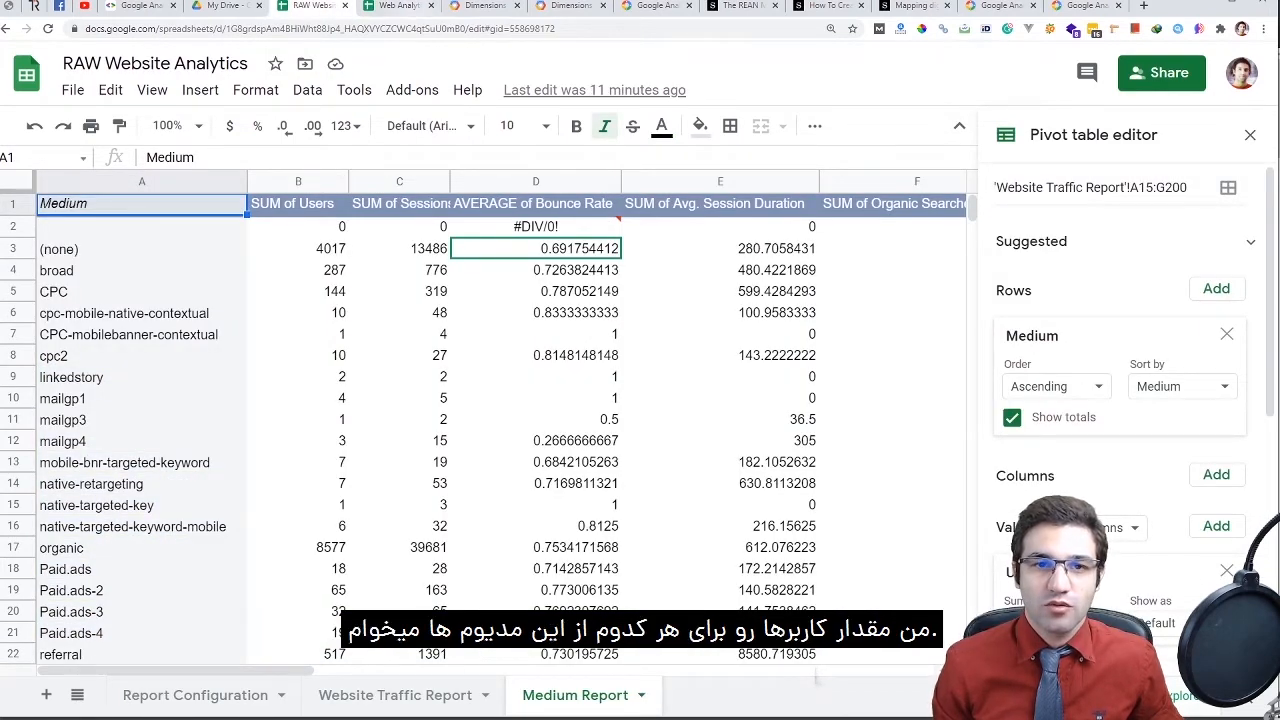
key("ctrl+Tab")
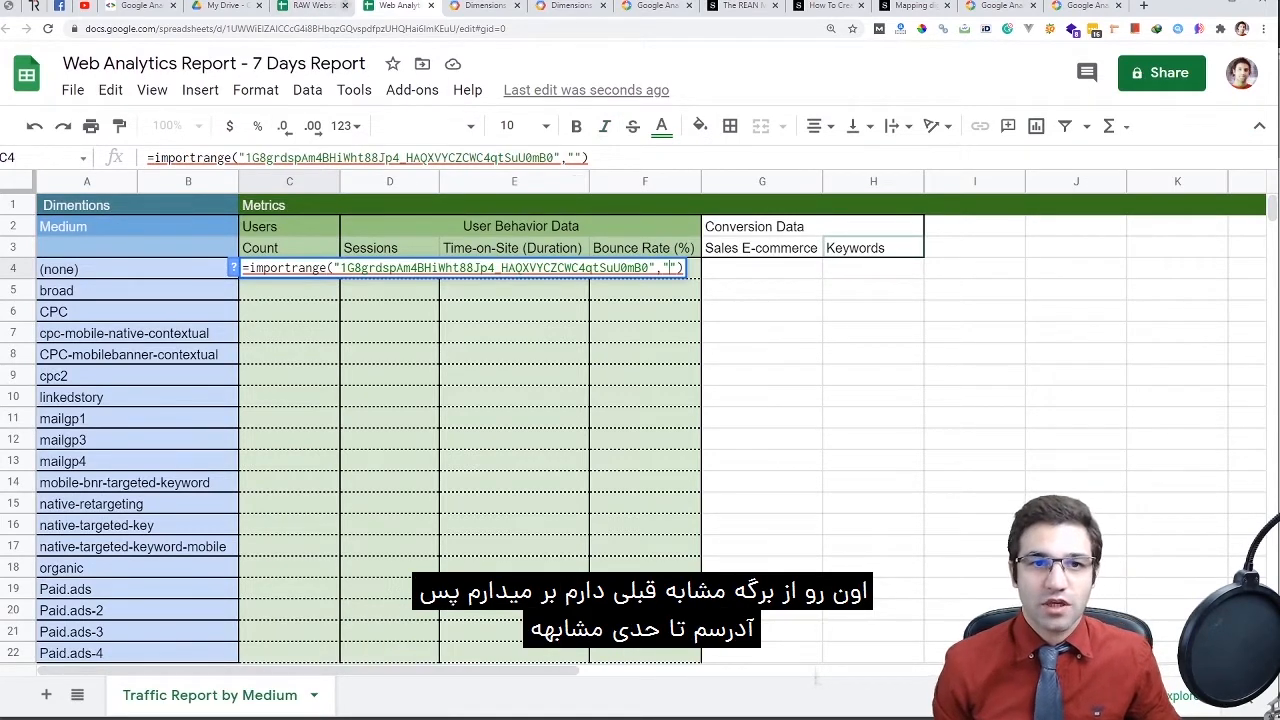
Complete C4's range as Medium Report!B3:B100 using the pasted tab name, and enter it
left_click(310, 6)
double_click(575, 695)
key("ctrl+c")
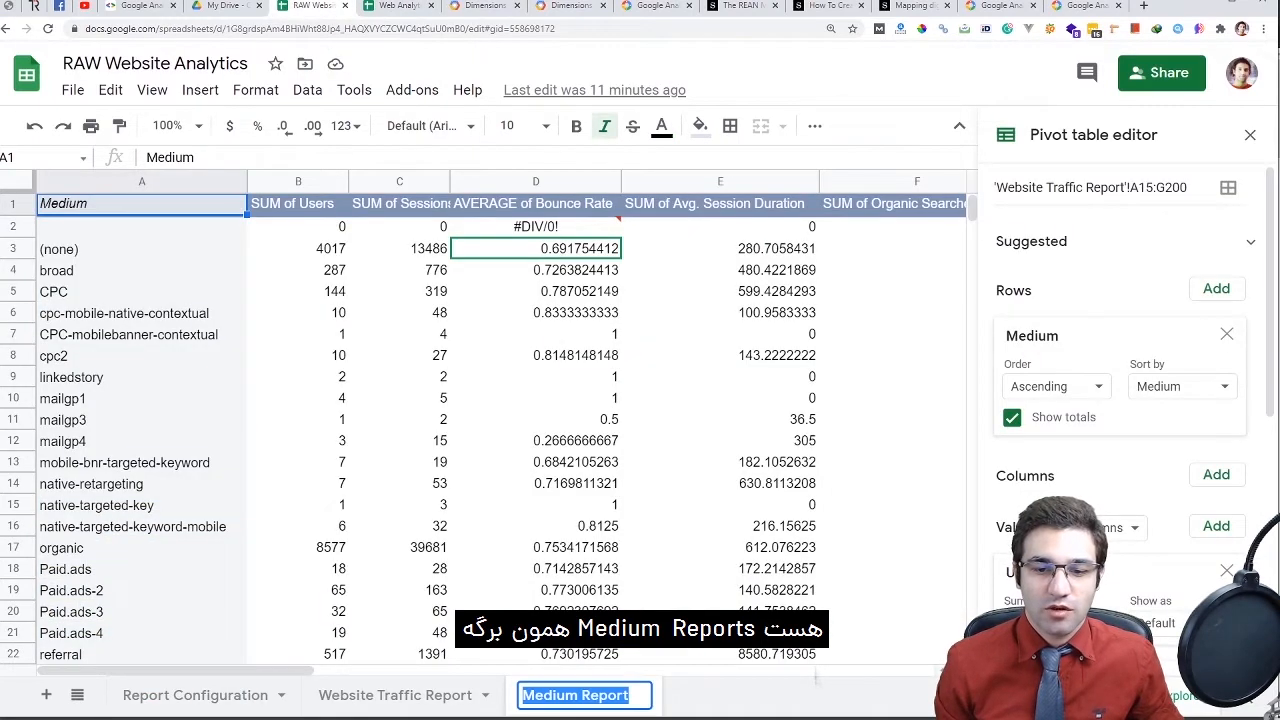
left_click(400, 6)
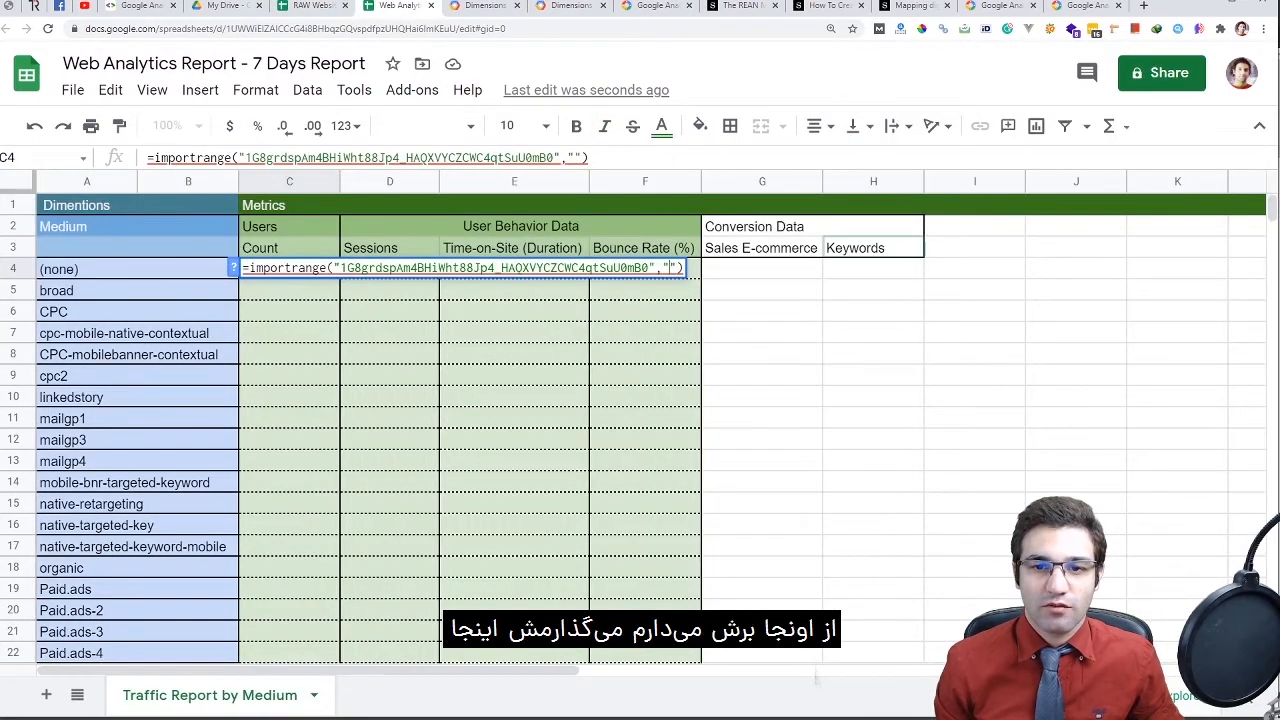
key("ctrl+v")
type("!")
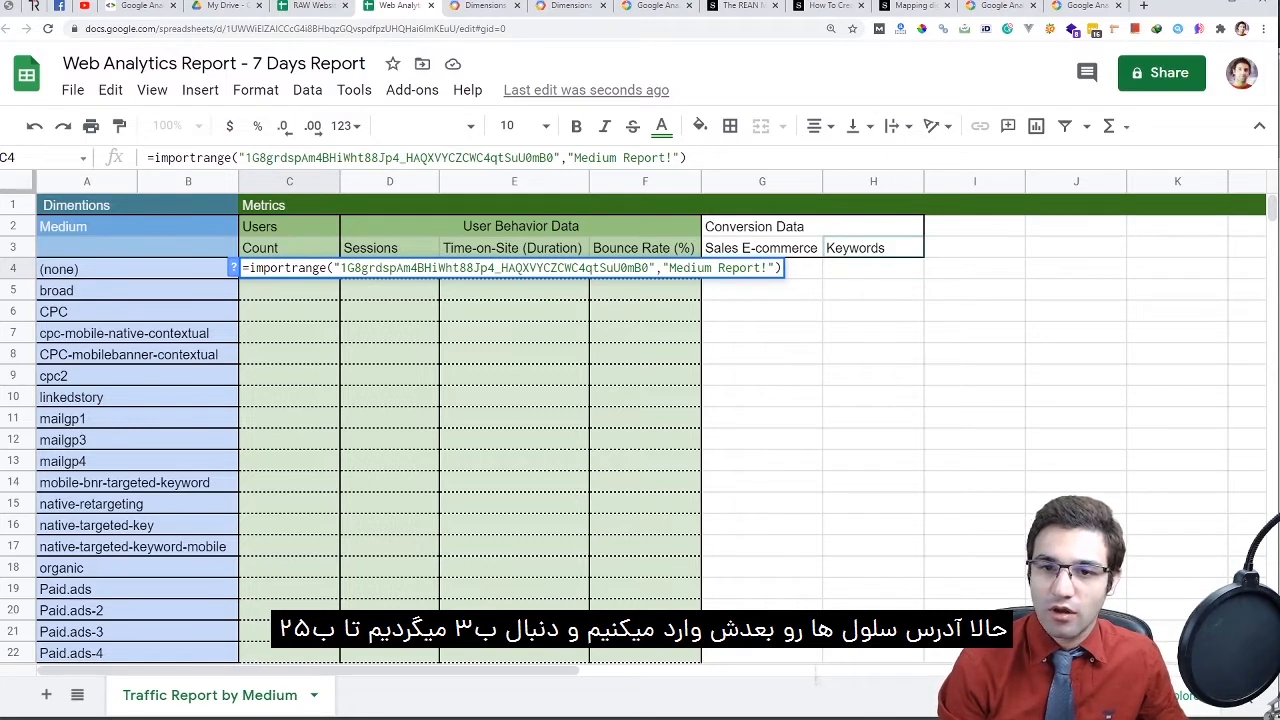
type("B3:")
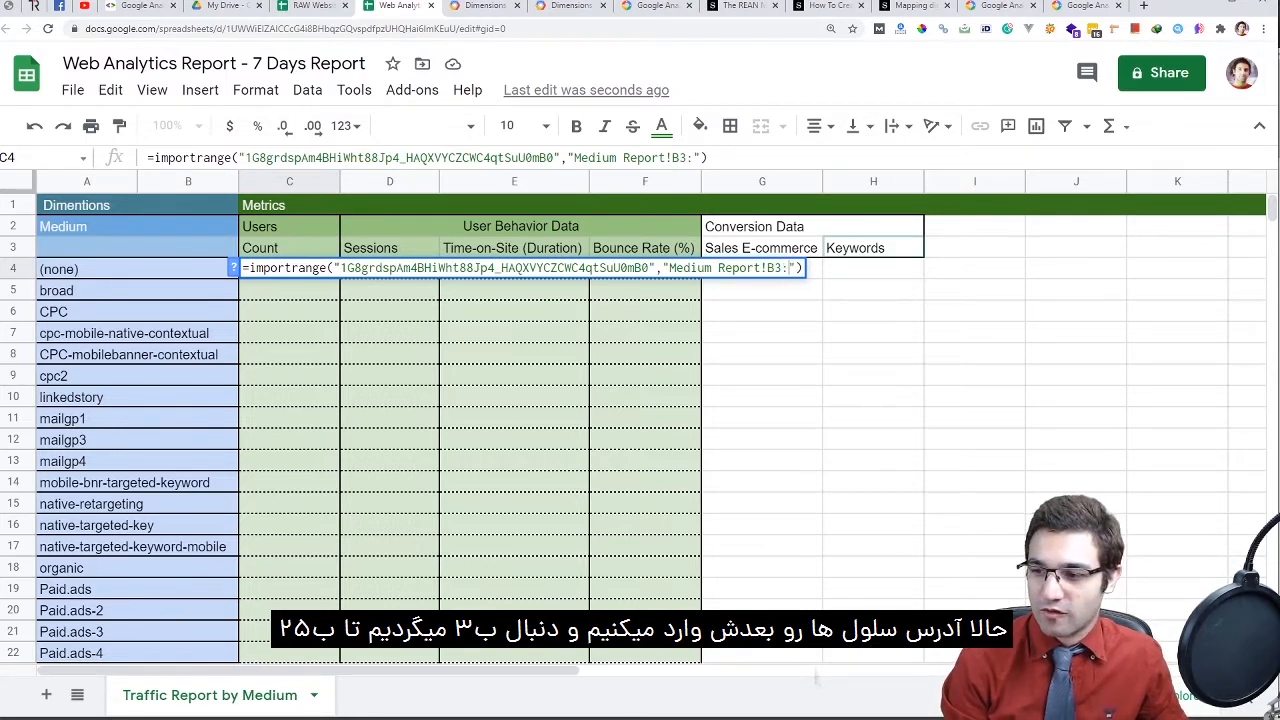
type("B25")
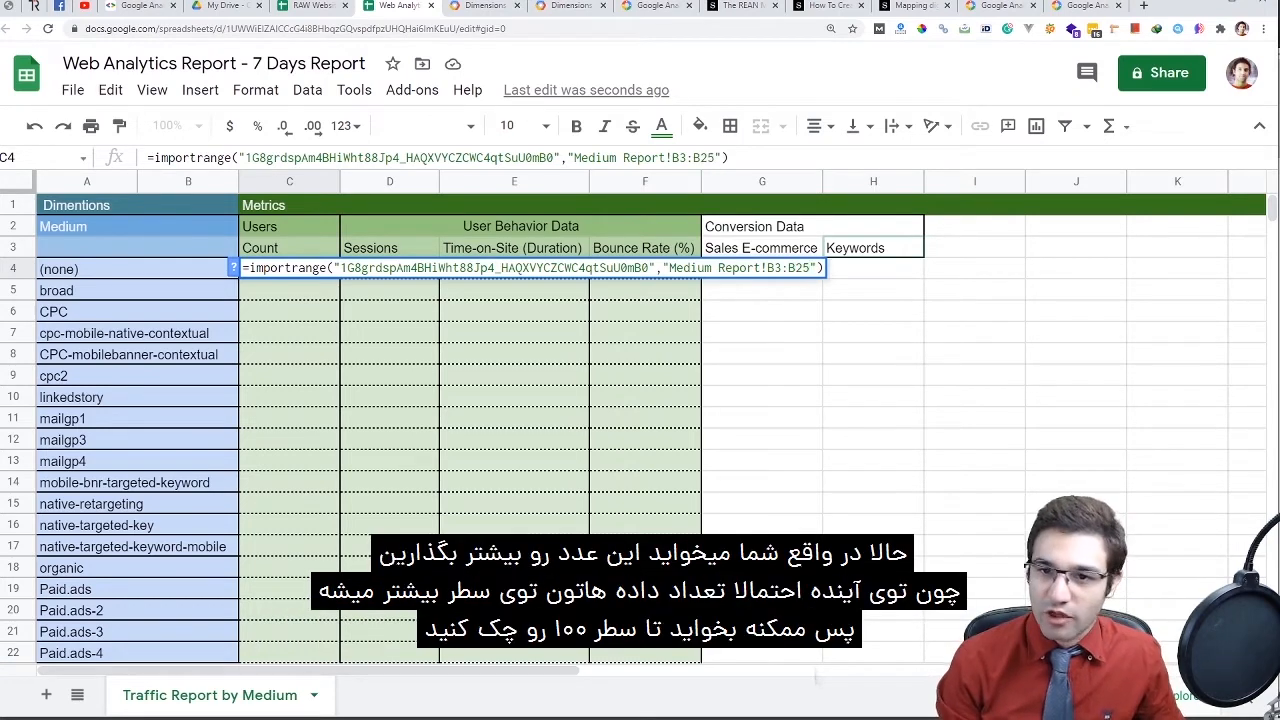
key("BackSpace")
key("BackSpace")
type("100")
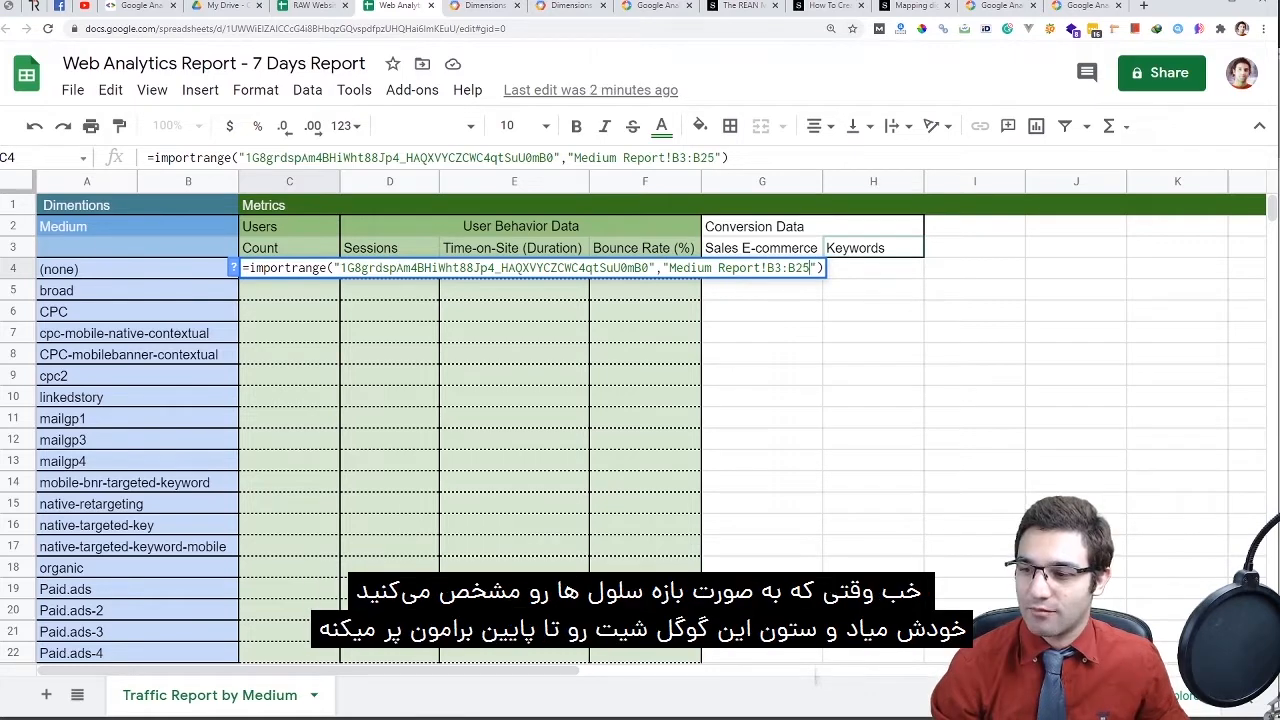
key("Return")
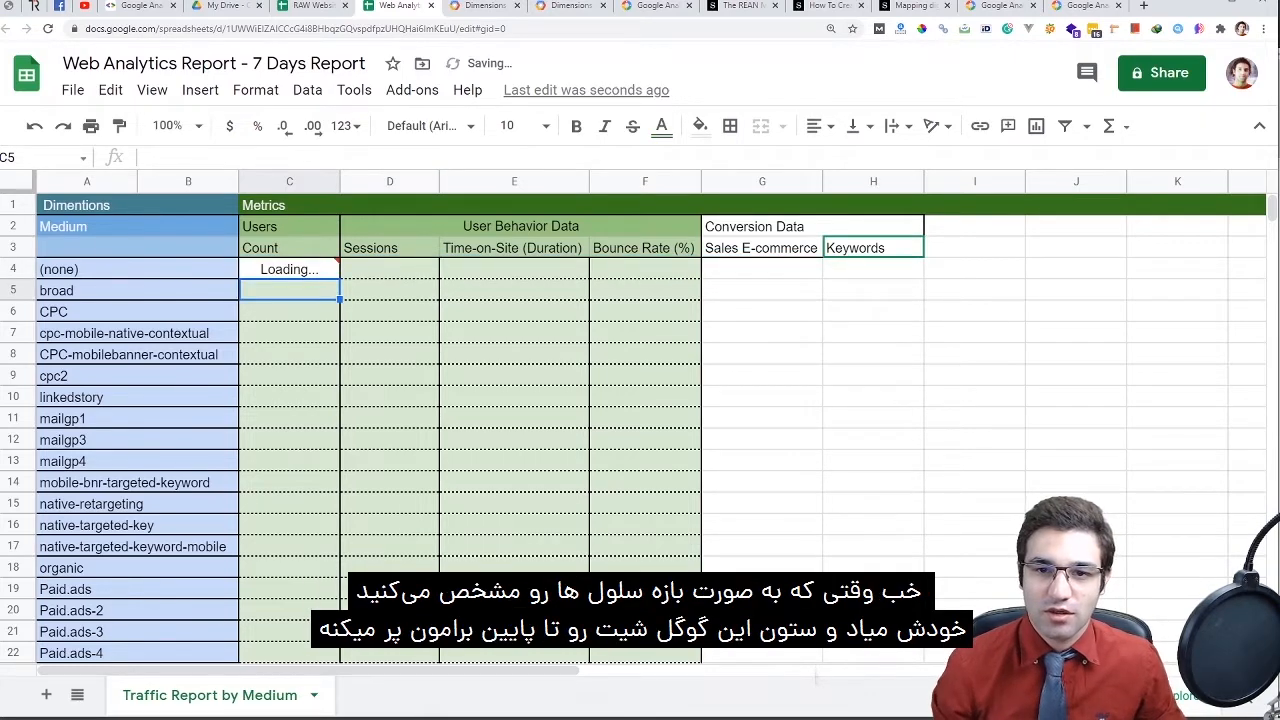
Review the Users import formula in C4 without changing it
scroll(640, 400, "down", 3)
scroll(640, 420, "up", 3)
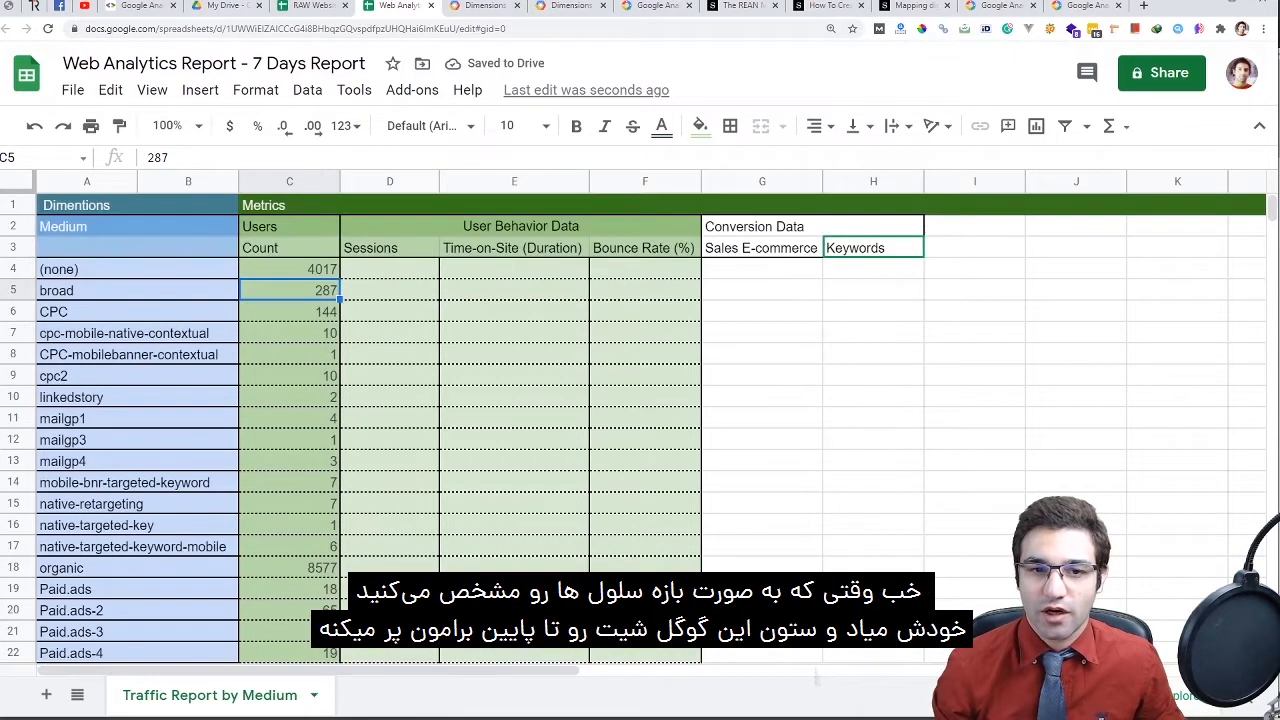
scroll(640, 420, "down", 2)
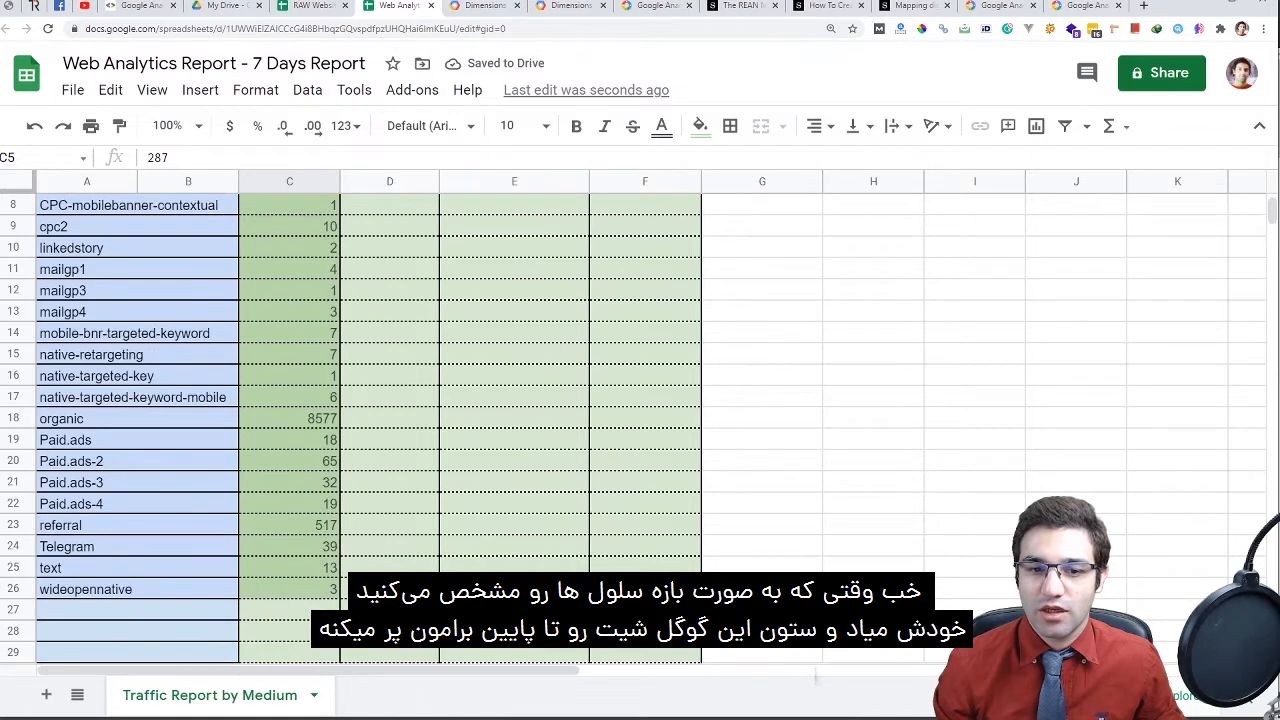
scroll(640, 420, "up", 2)
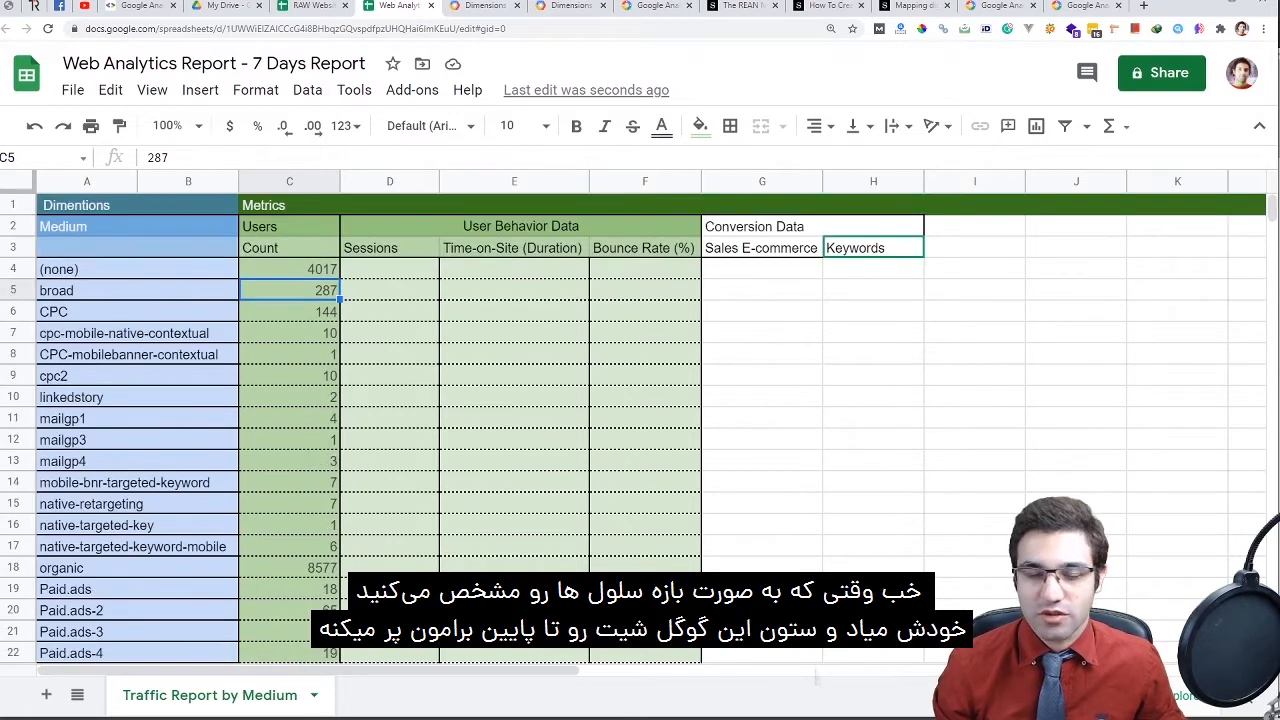
left_click(389, 269)
double_click(390, 269)
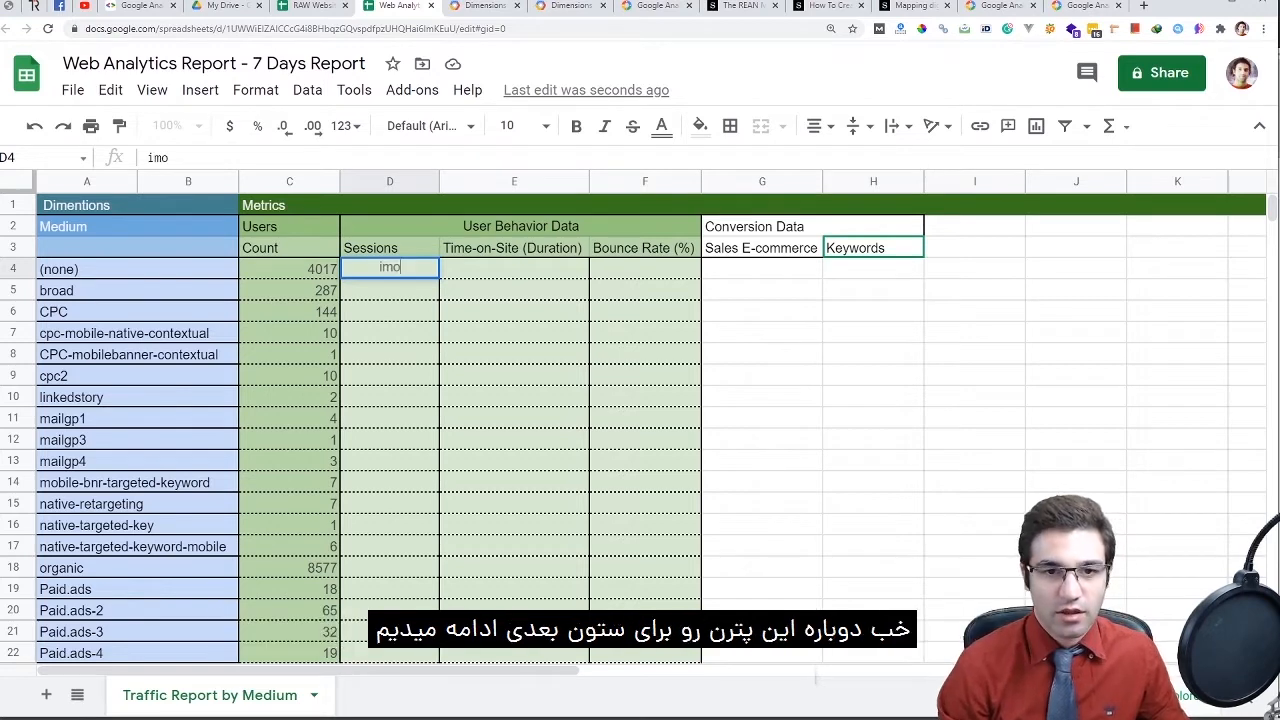
triple_click(289, 269)
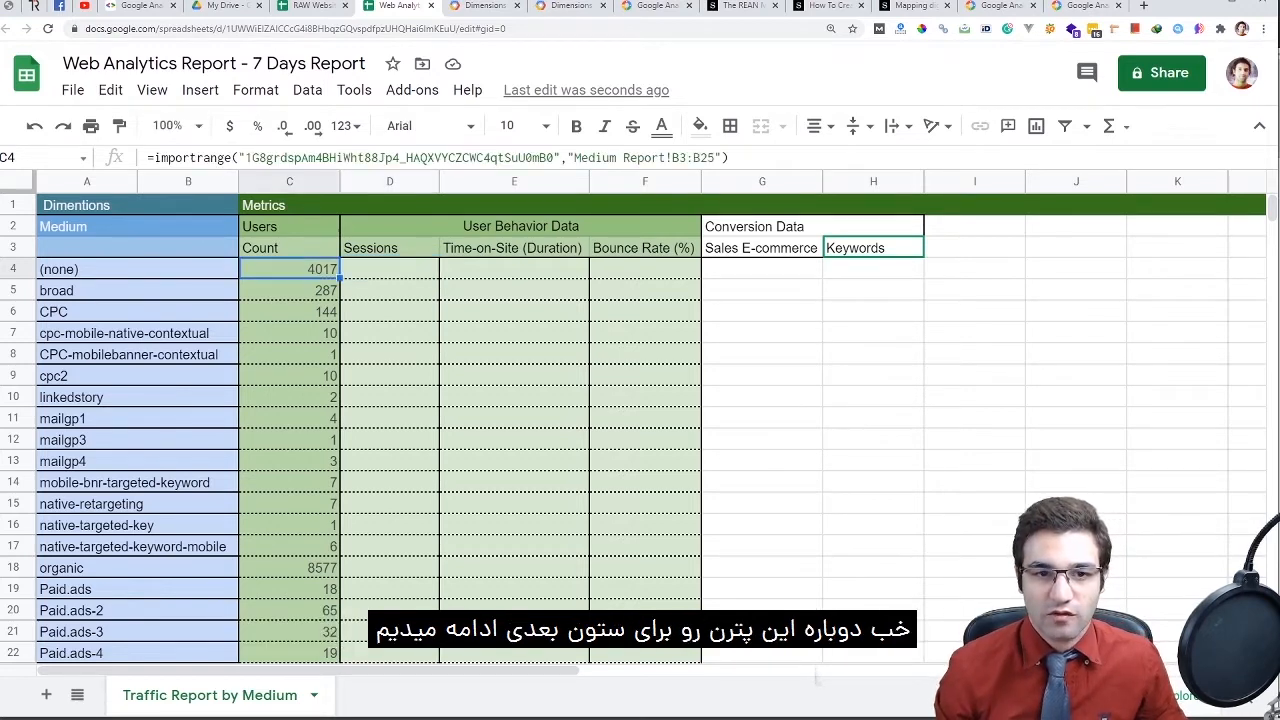
double_click(289, 268)
left_click(336, 311)
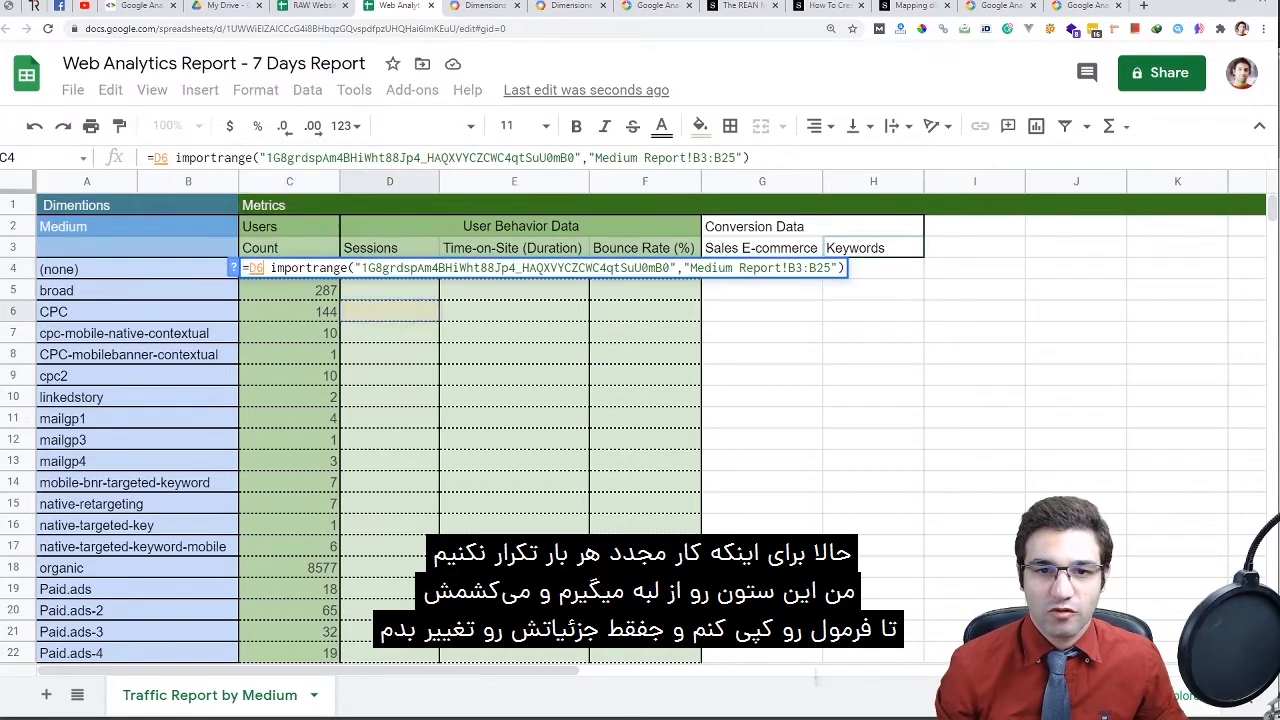
key("Escape")
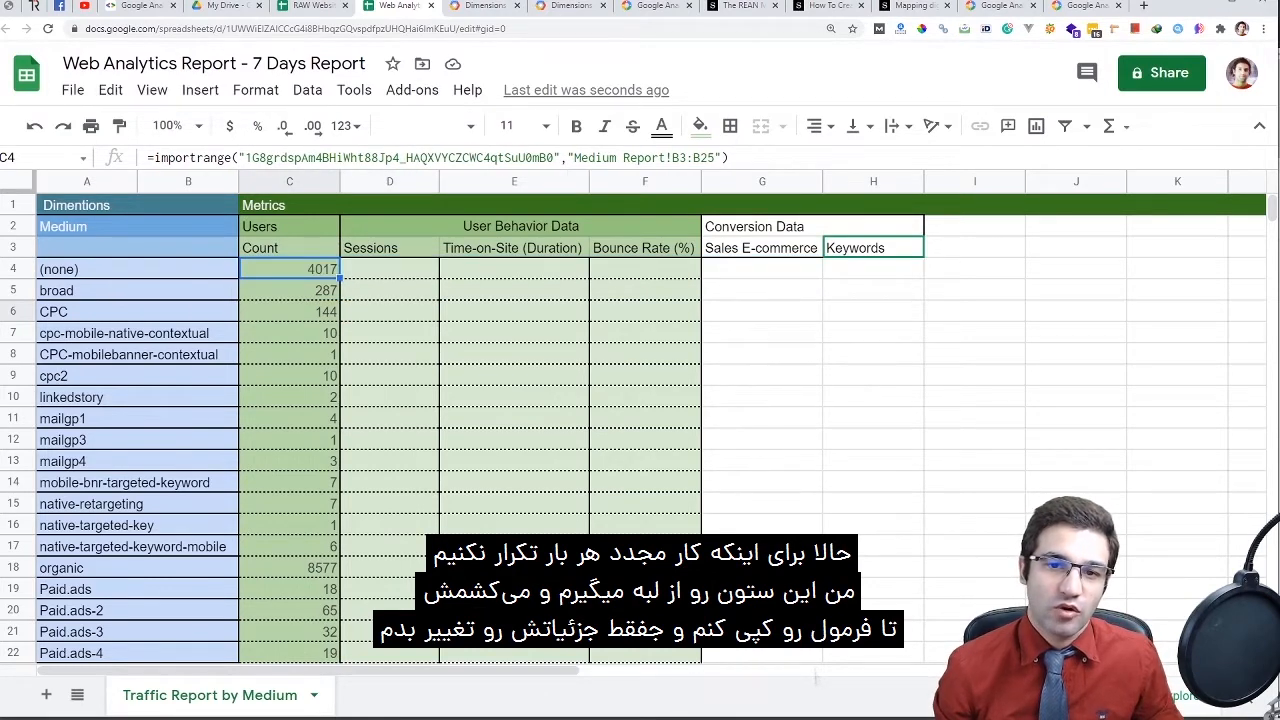
Fill C4's Users import formula across columns D to F
scroll(640, 420, "down", 5)
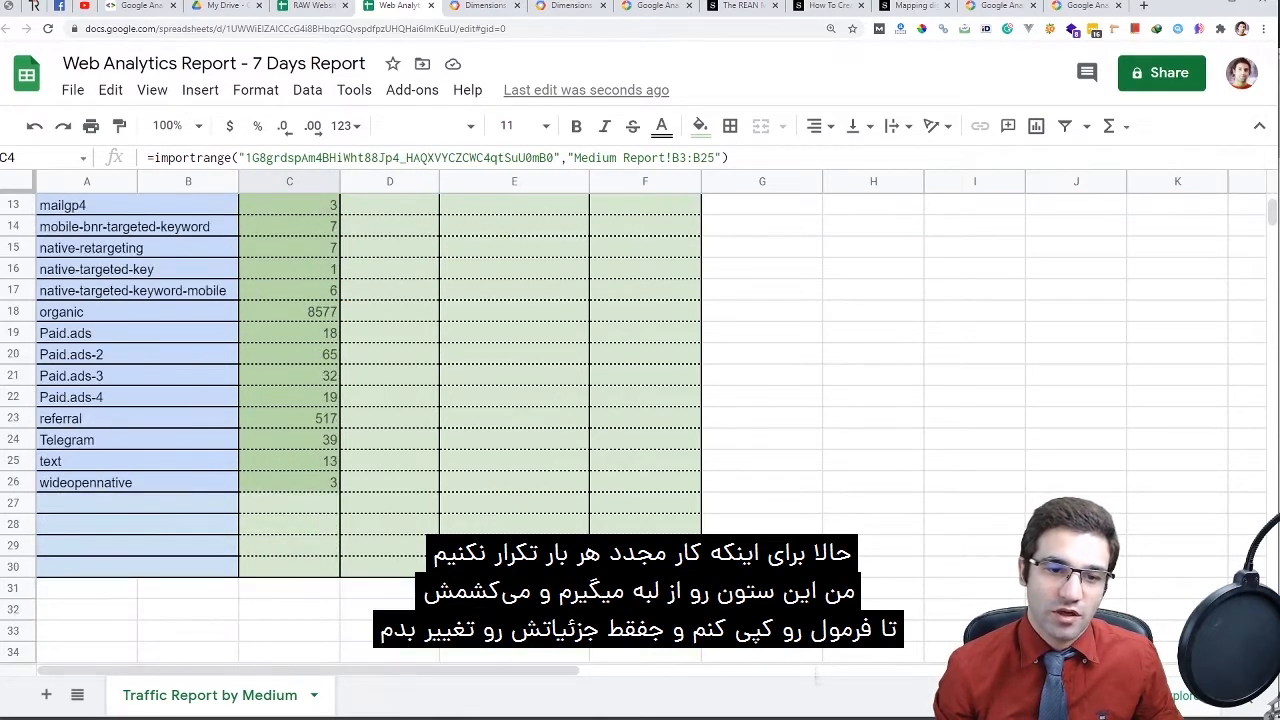
key("ctrl+Down")
key("shift+Up")
key("shift+Up")
key("shift+Up")
key("shift+Up")
key("shift+Up")
key("shift+Up")
key("shift+Up")
key("shift+Up")
key("shift+Up")
key("shift+Up")
key("shift+Up")
key("shift+Up")
key("shift+Up")
key("shift+Up")
key("shift+Up")
key("shift+Up")
key("shift+Up")
key("shift+Up")
key("shift+Up")
key("shift+Up")
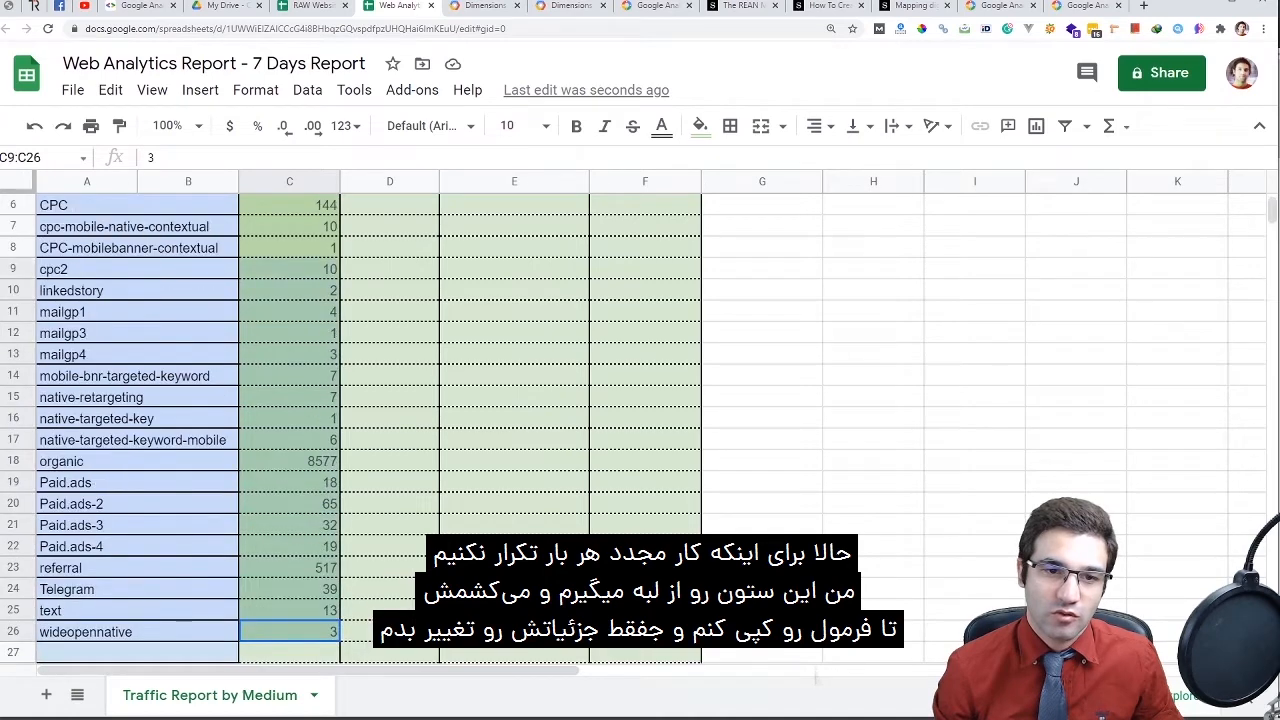
key("shift+Down")
key("shift+Down")
left_click(289, 269)
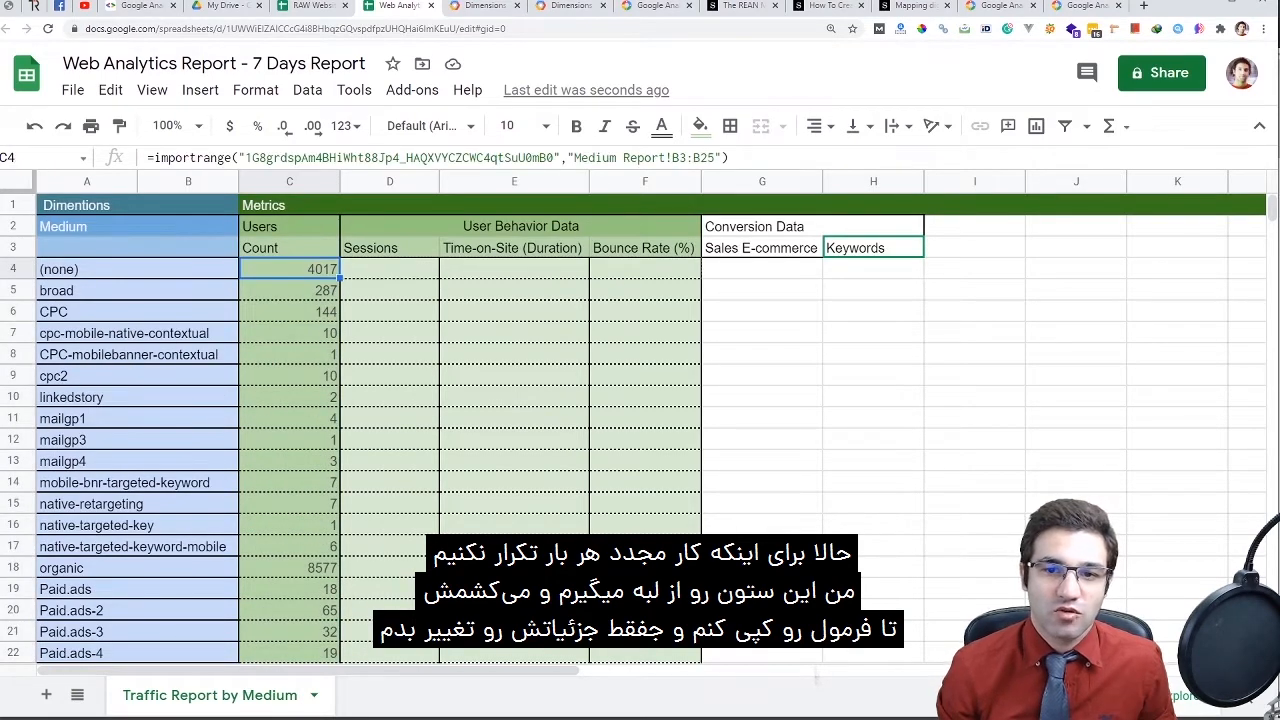
left_click_drag(340, 278, 645, 269)
Change D4's range to Medium Report!C3:C25 for Sessions, verifying against the source pivot
double_click(389, 269)
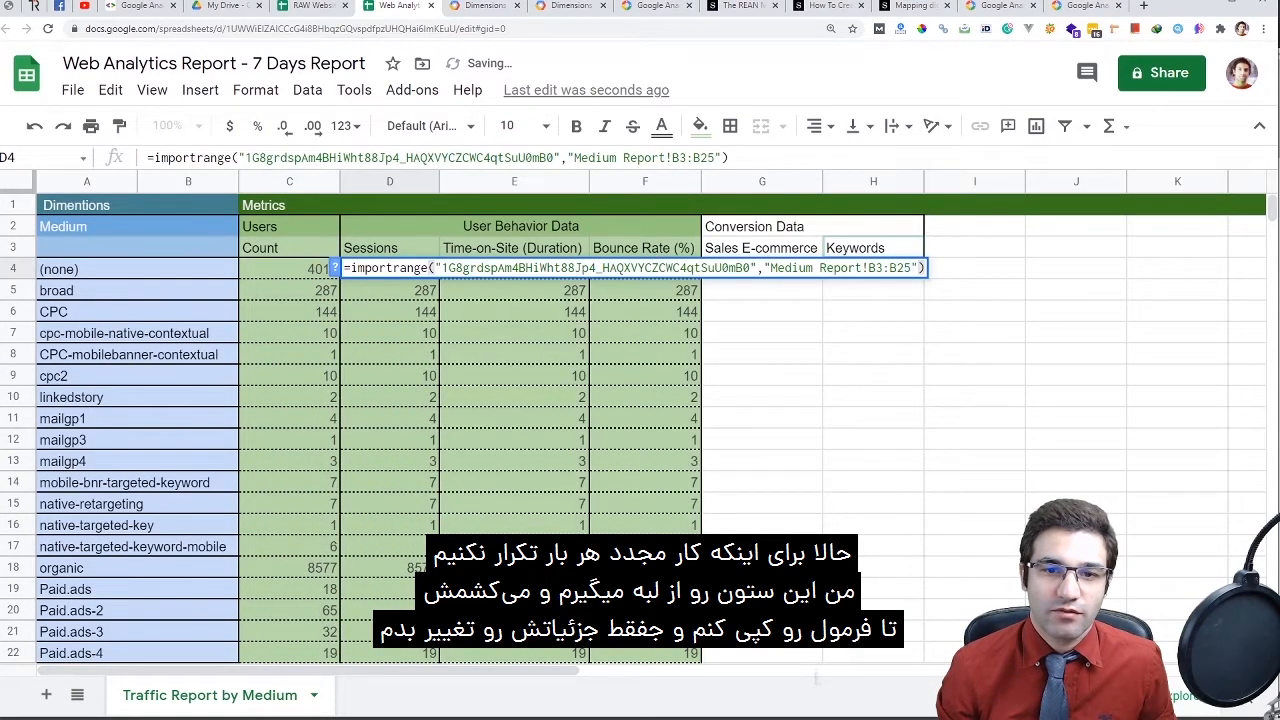
triple_click(792, 267)
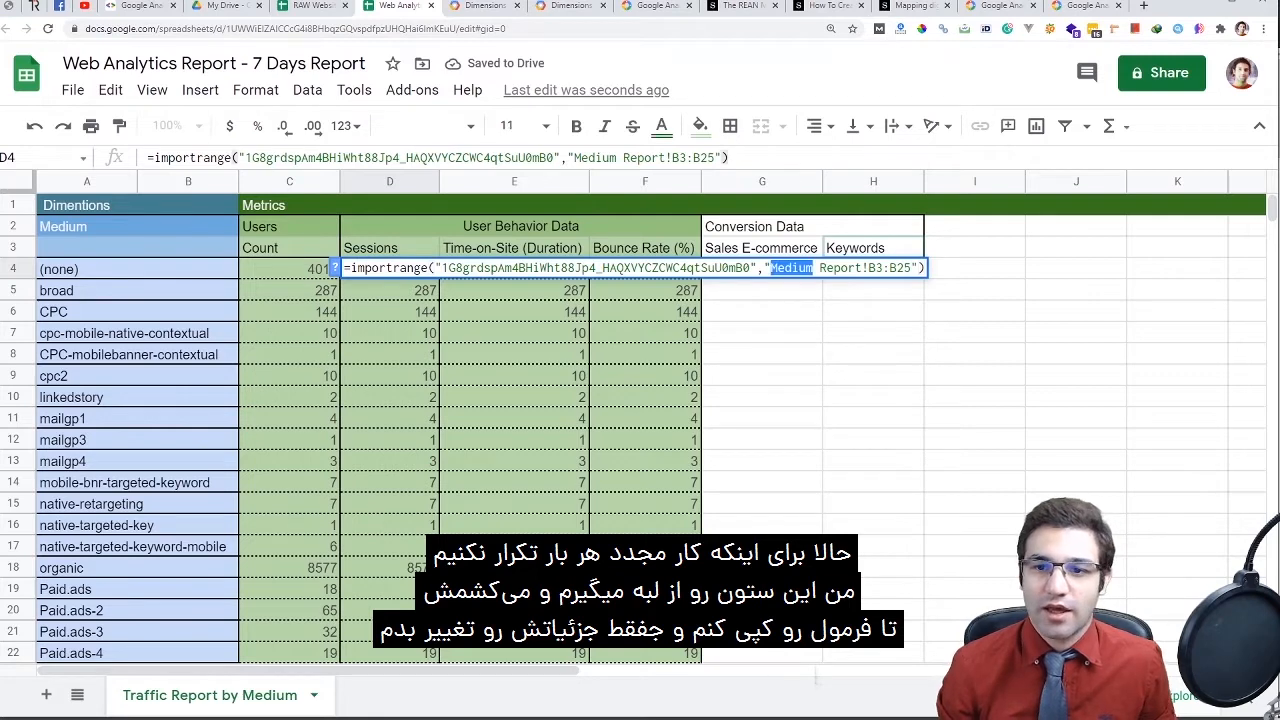
left_click(834, 267)
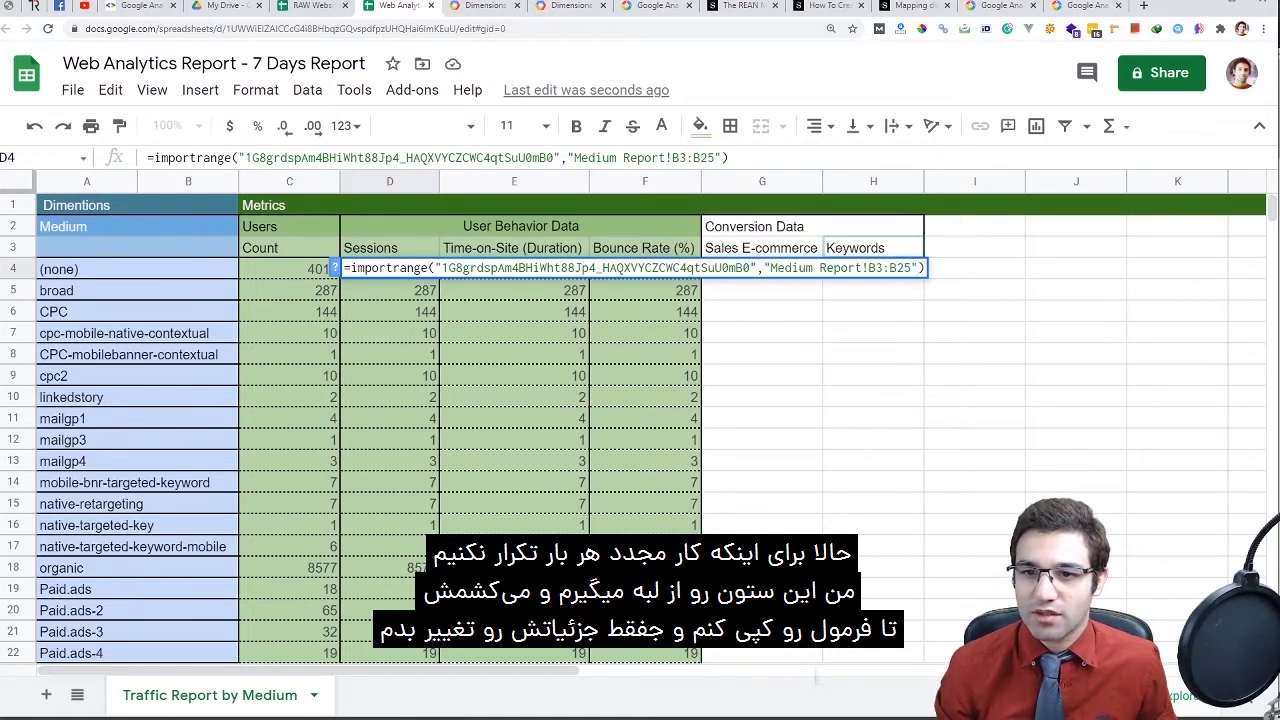
left_click_drag(868, 267, 889, 267)
type("CZC")
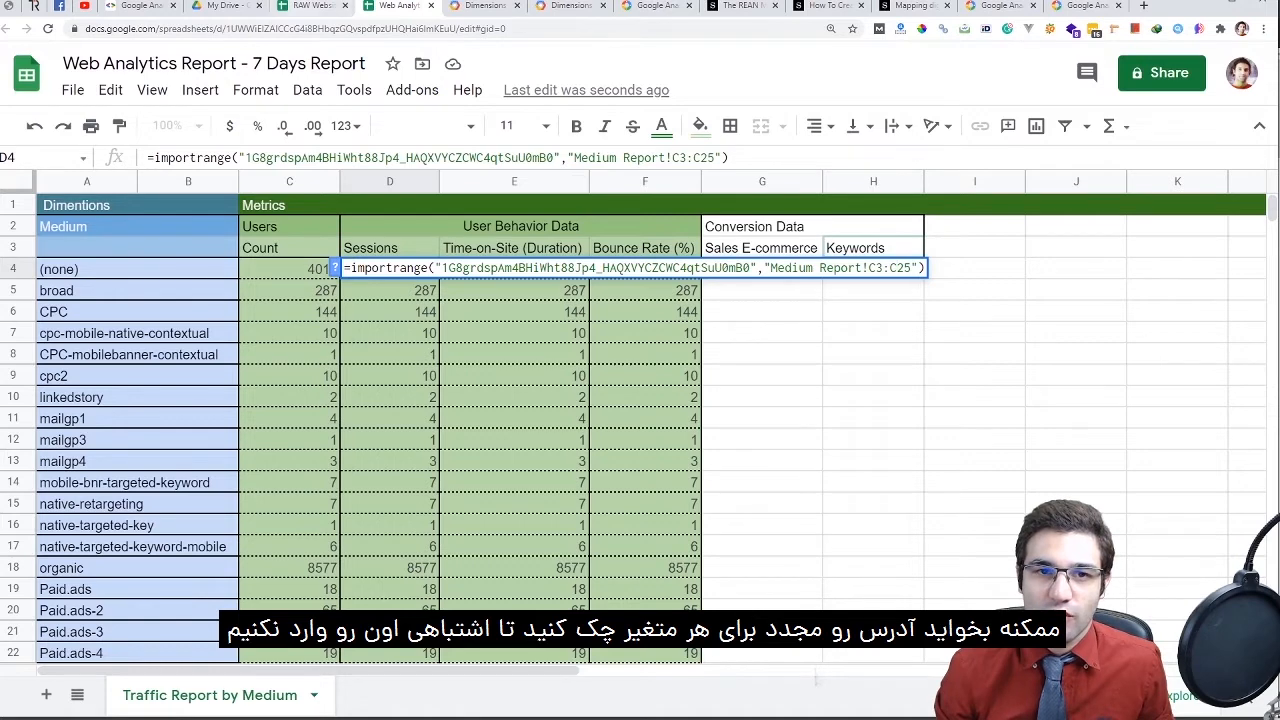
left_click(292, 6)
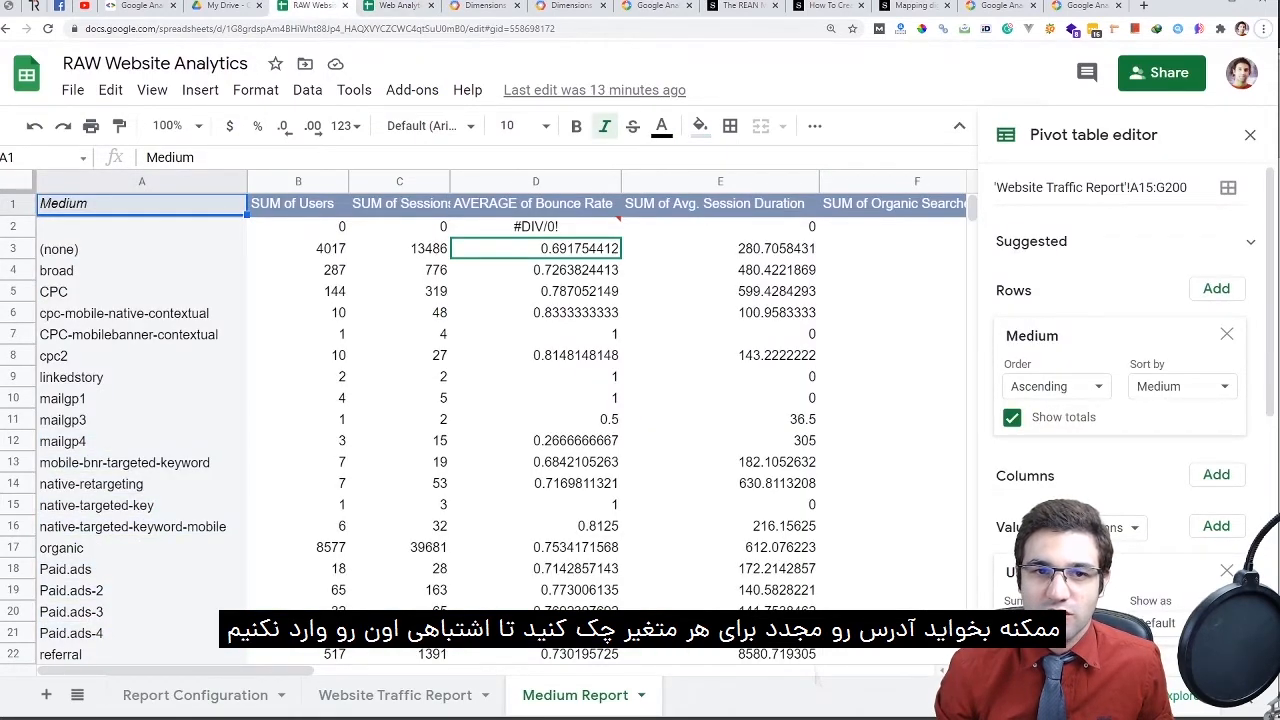
left_click(222, 6)
left_click(398, 6)
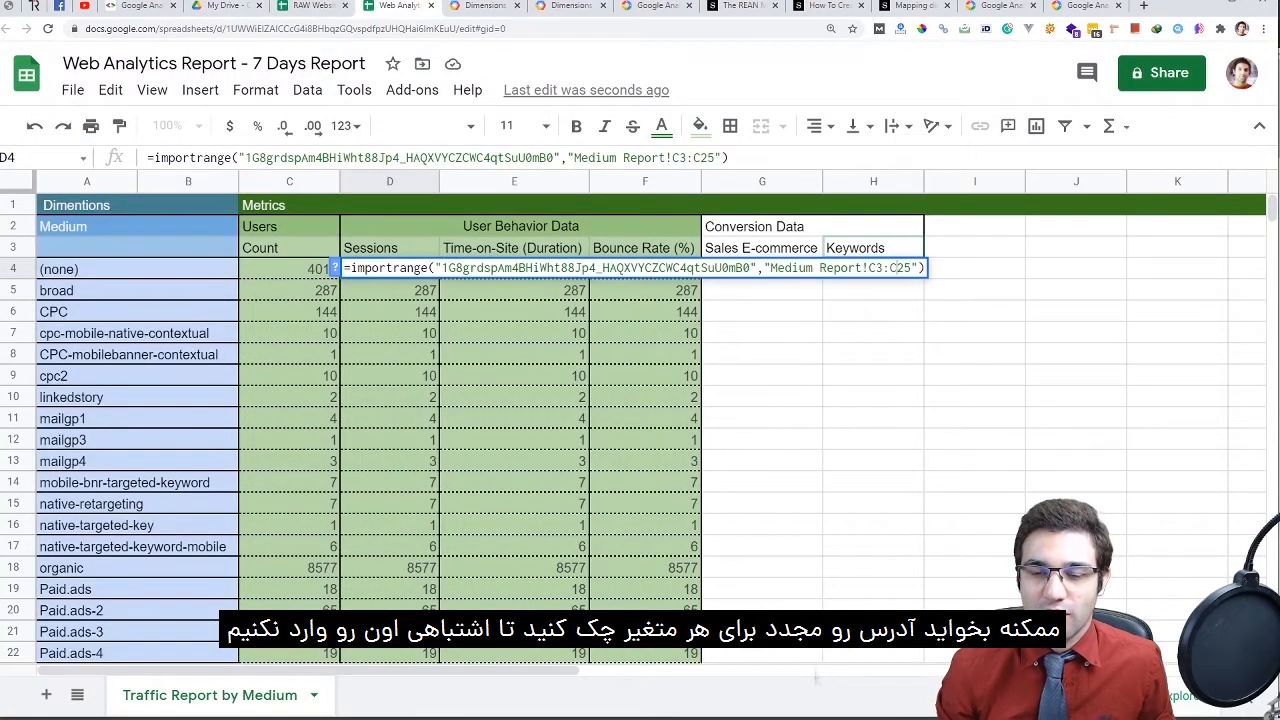
key("Return")
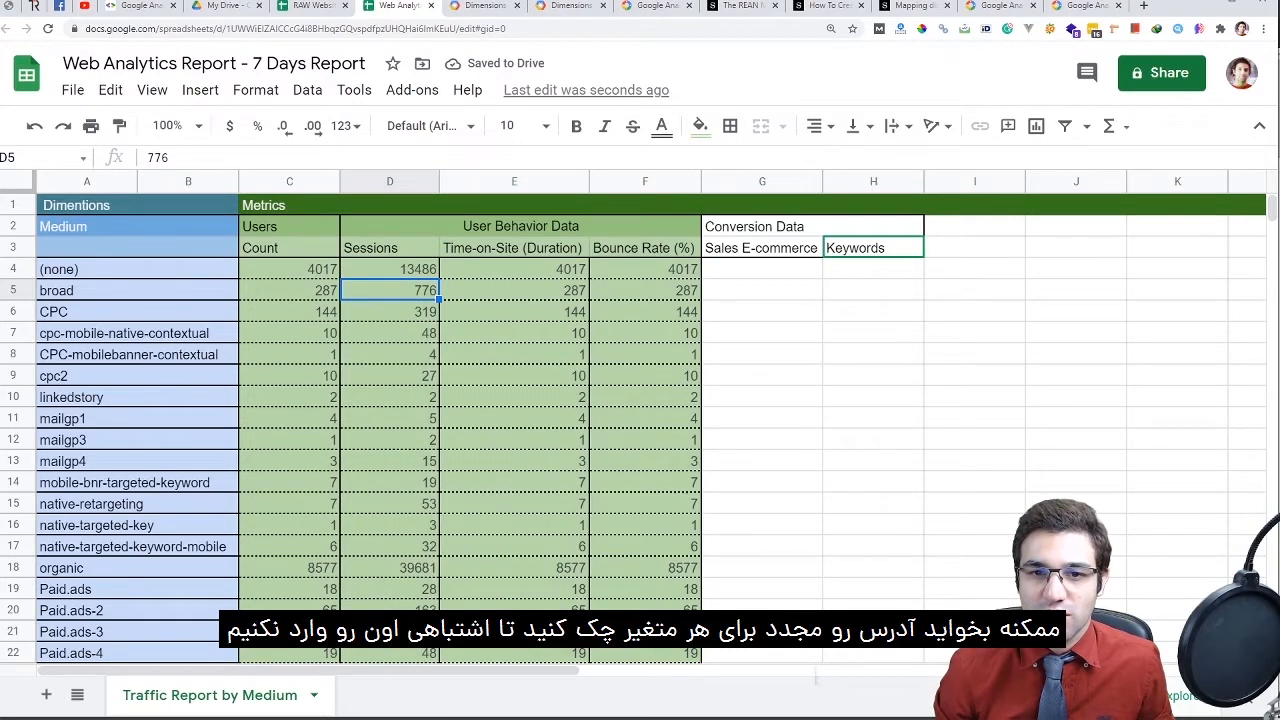
left_click(514, 269)
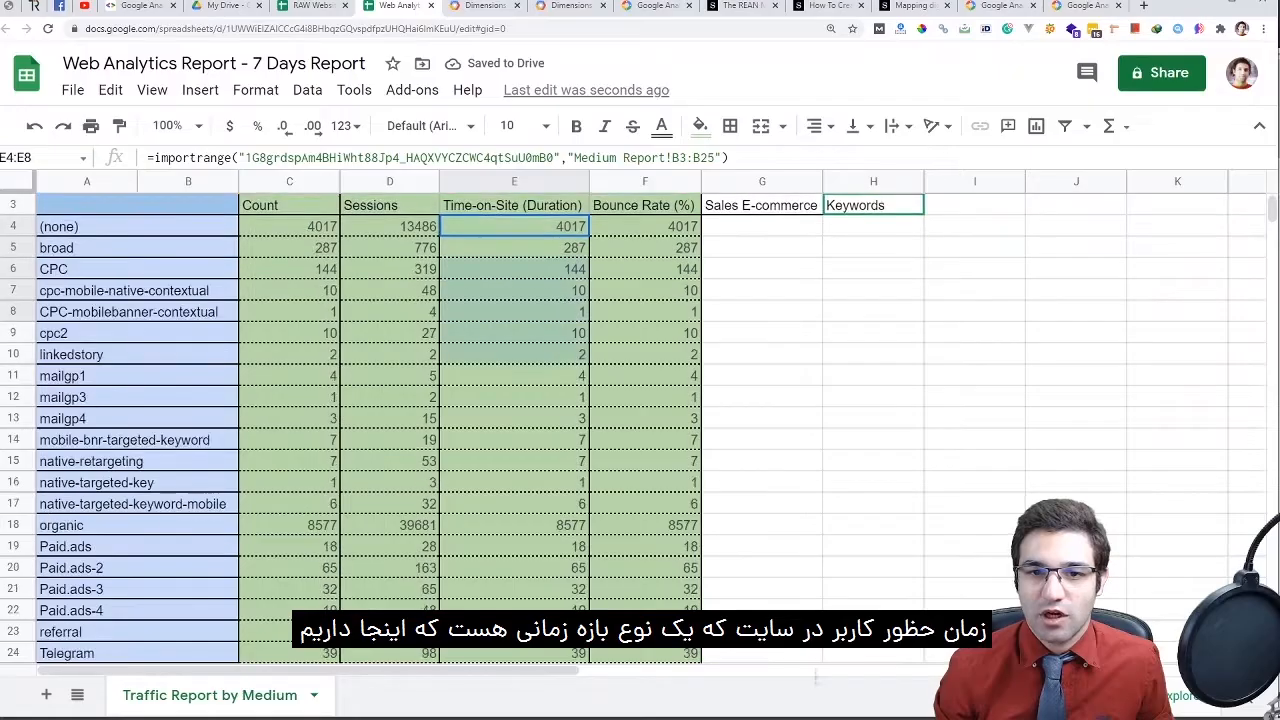
Point E4's import at Medium Report!D3:D25 and inspect the imported Time-on-Site values
scroll(640, 400, "down", 2)
key("shift+Down")
key("shift+Down")
key("shift+Down")
key("shift+Down")
key("shift+Down")
key("shift+Down")
key("shift+Down")
key("shift+Down")
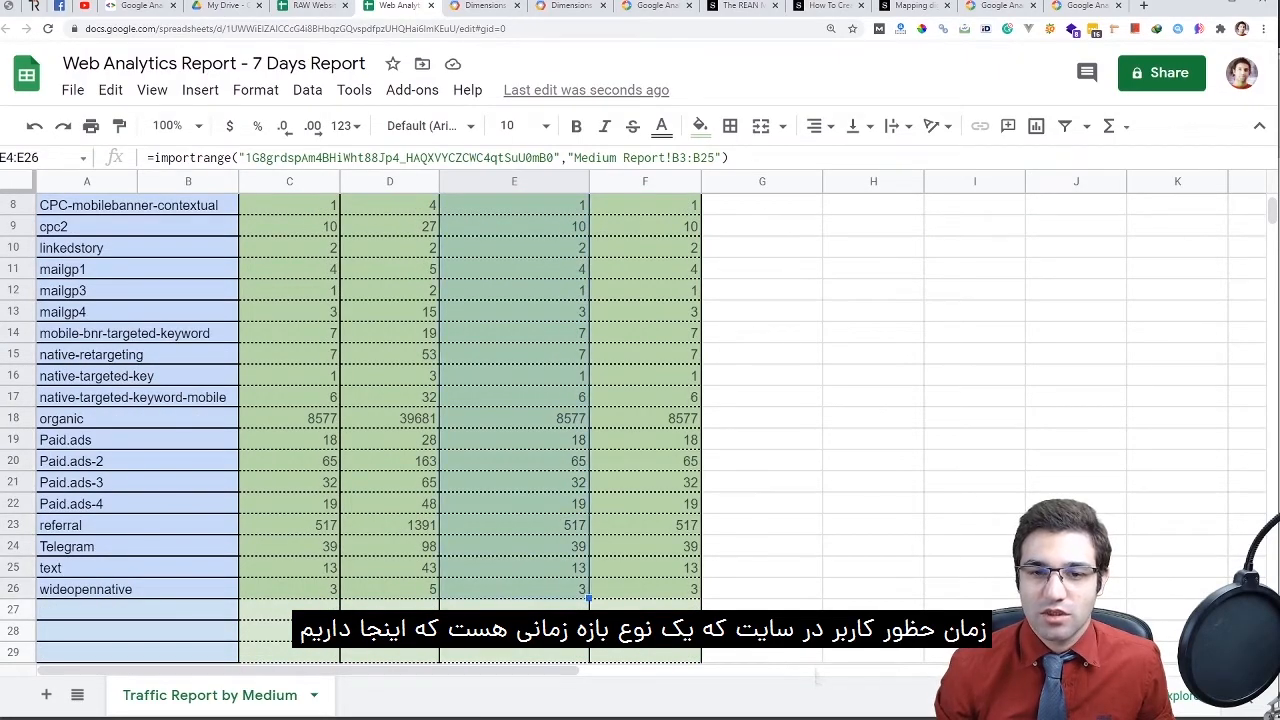
scroll(640, 420, "up", 2)
double_click(514, 269)
key("ctrl+a")
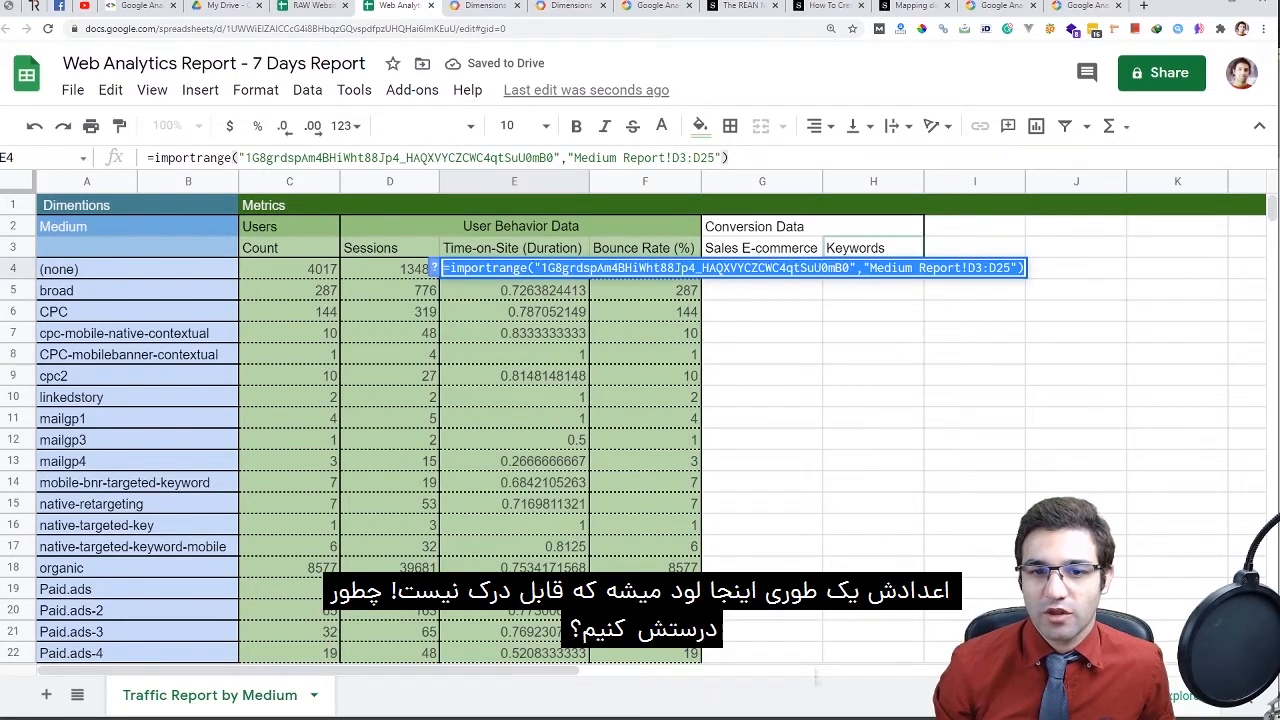
left_click(514, 311)
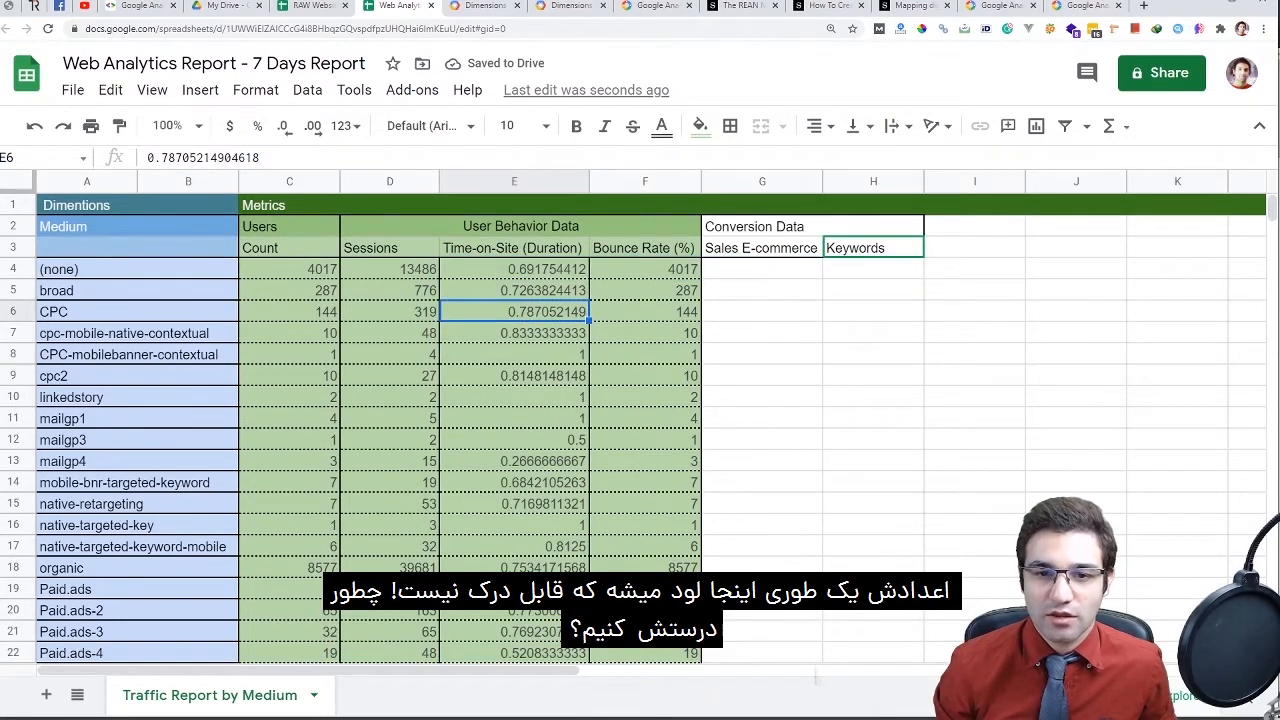
left_click(514, 375)
left_click(514, 461)
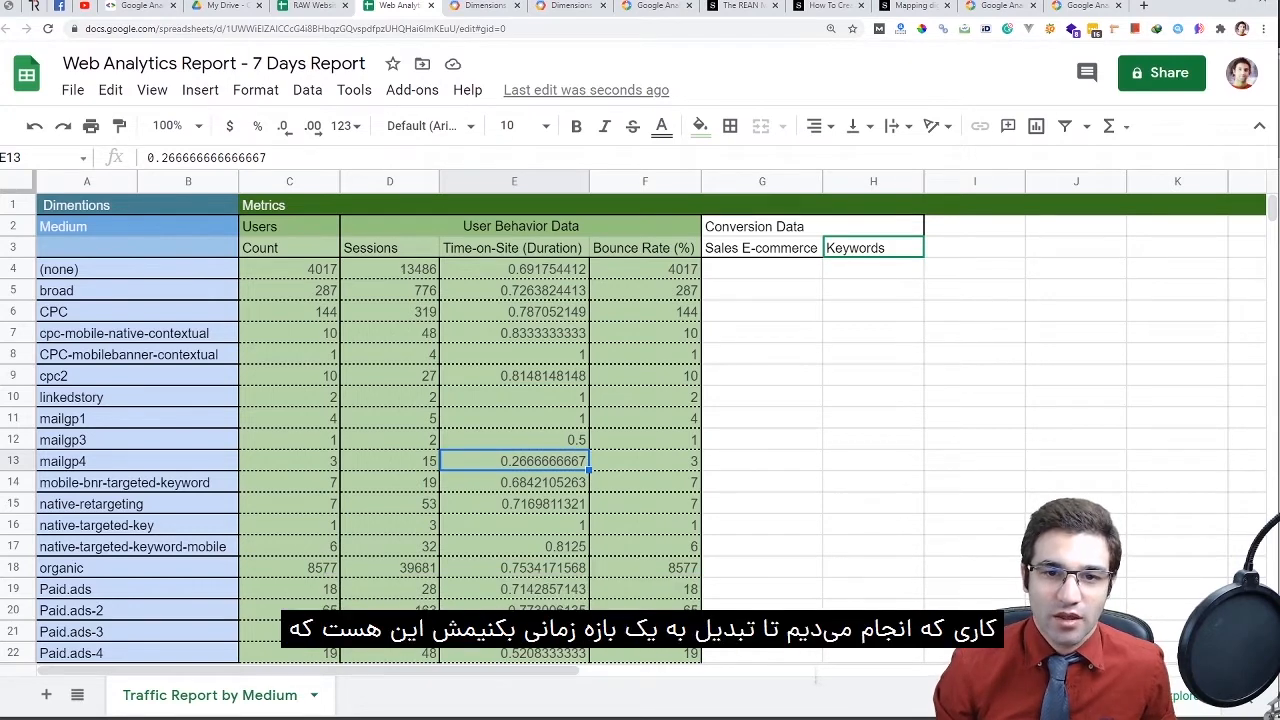
left_click_drag(514, 269, 514, 631)
scroll(514, 400, "down", 1)
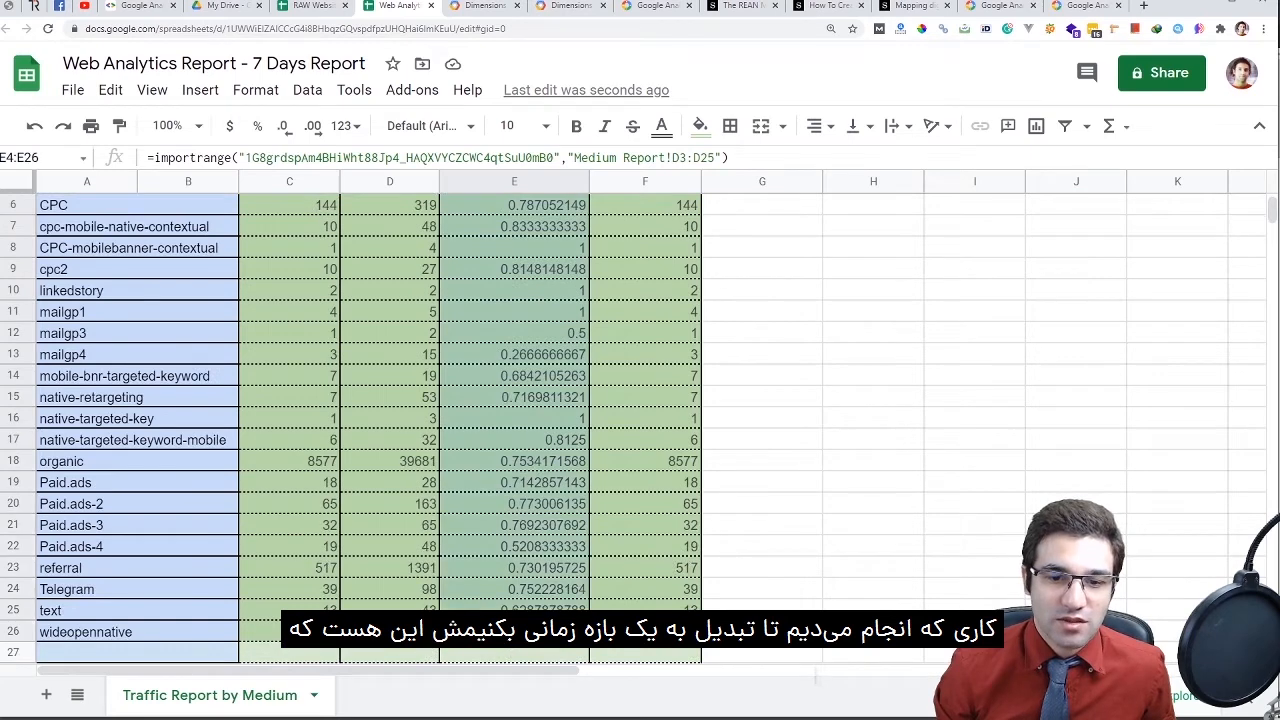
scroll(514, 420, "up", 2)
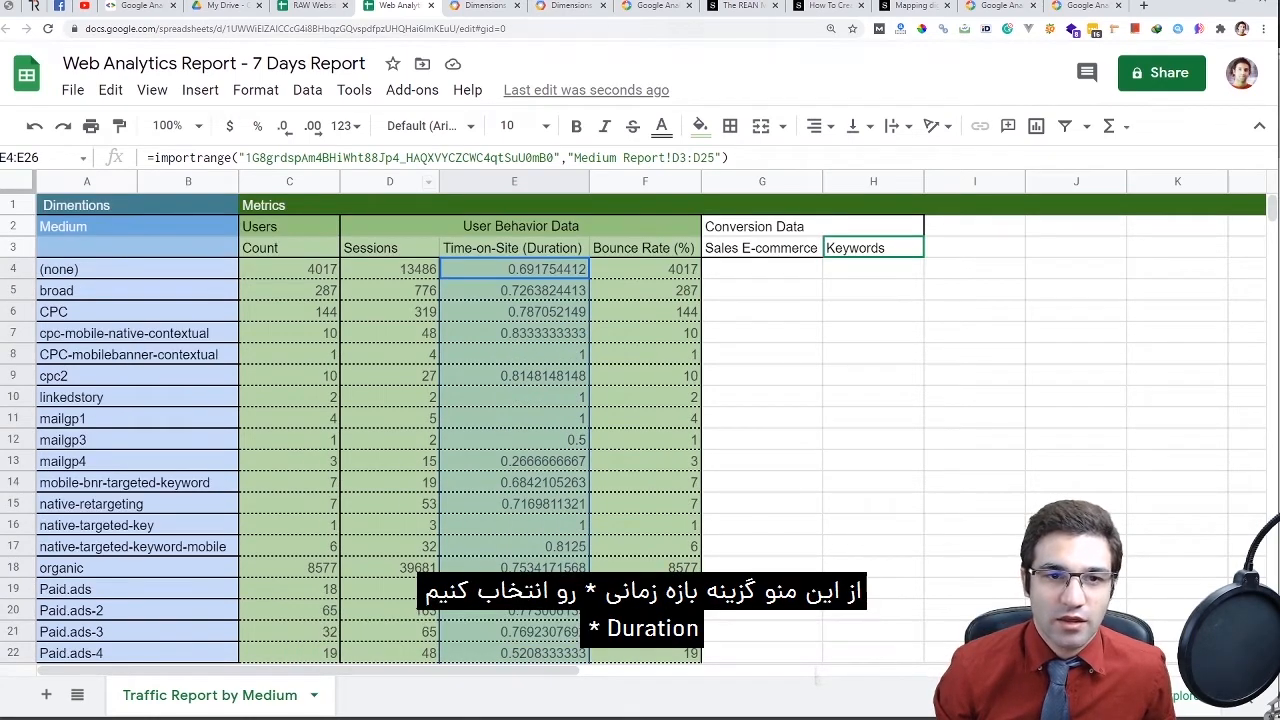
Try Duration and Plain text formats on E4:E22, settling on Number format
left_click(345, 126)
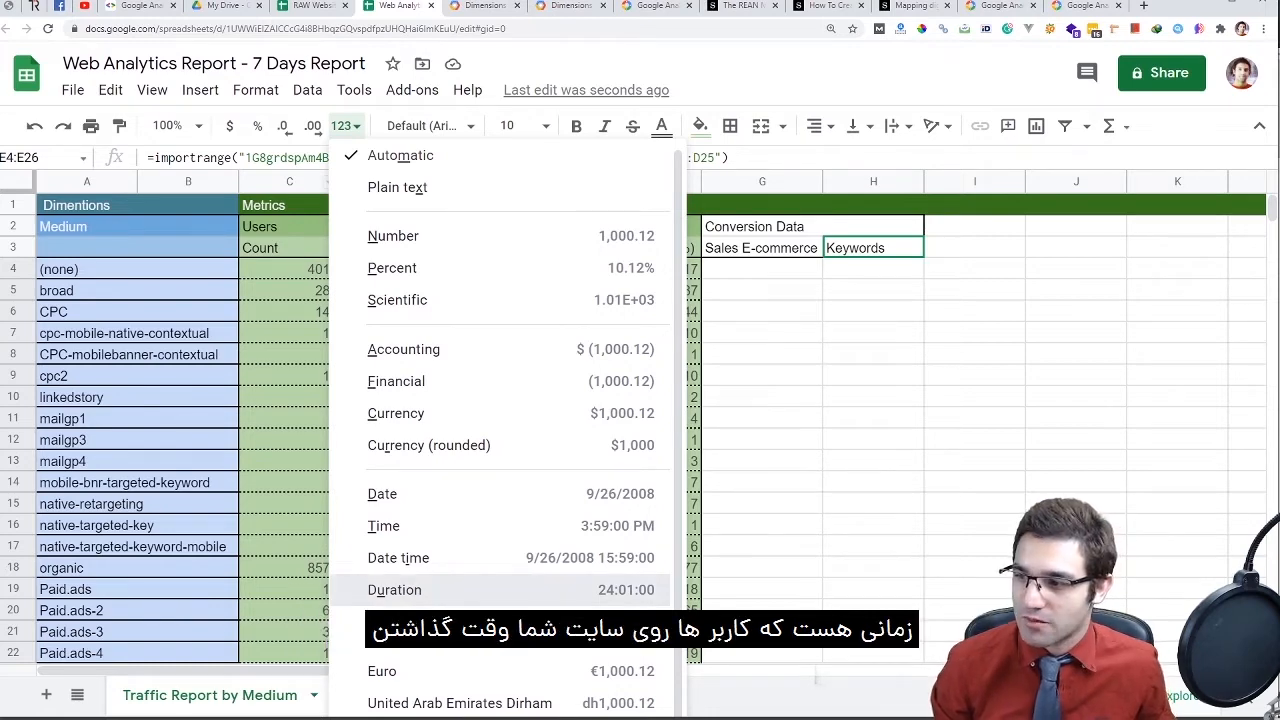
left_click(430, 590)
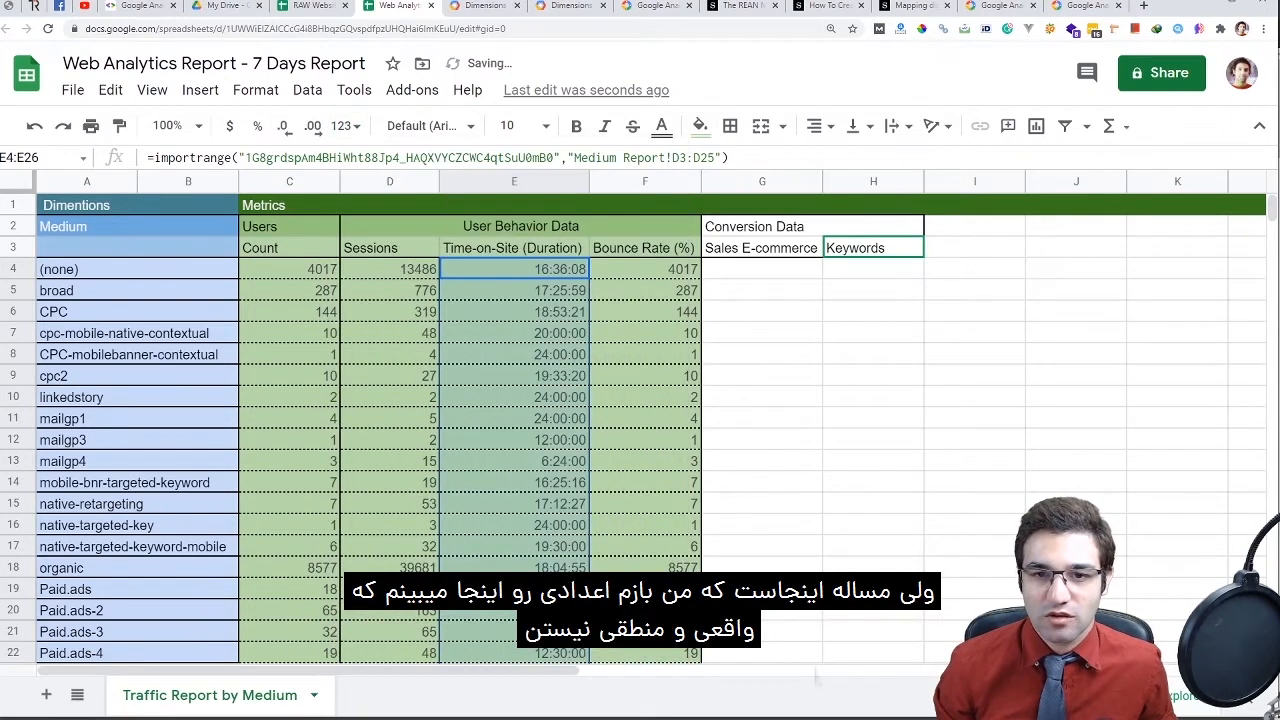
left_click(514, 290)
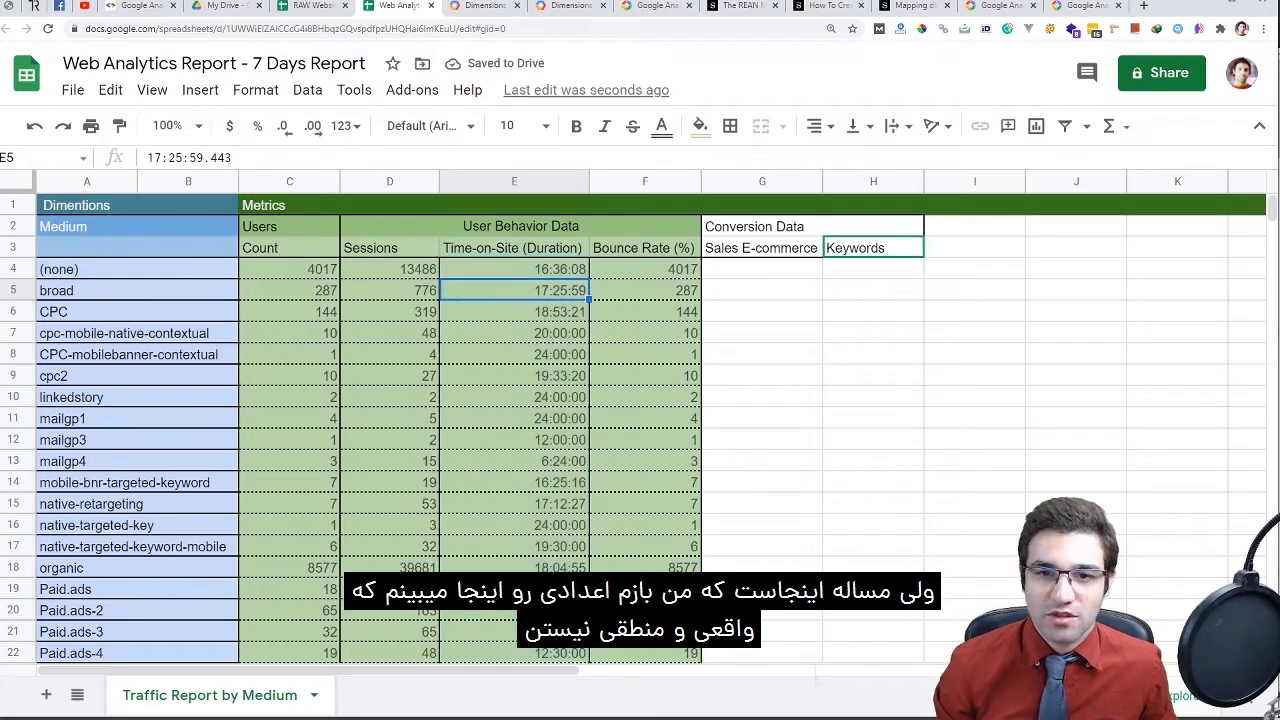
left_click_drag(514, 269, 514, 653)
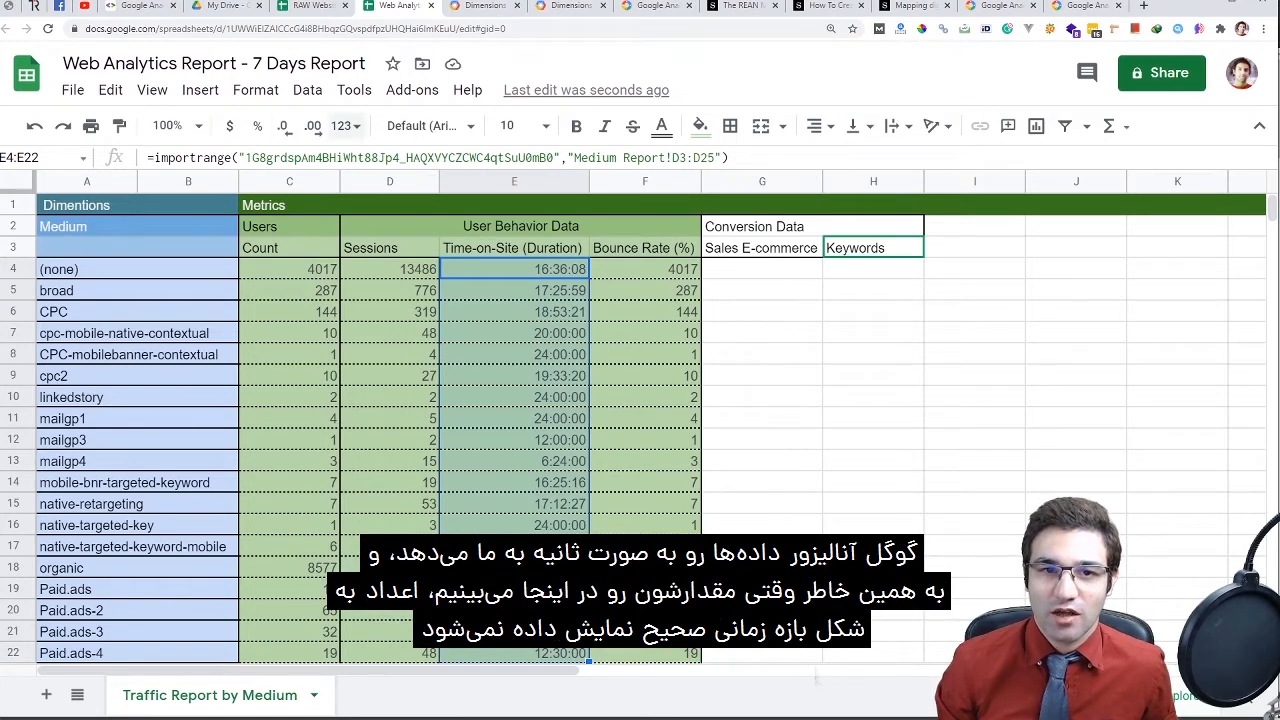
left_click(345, 126)
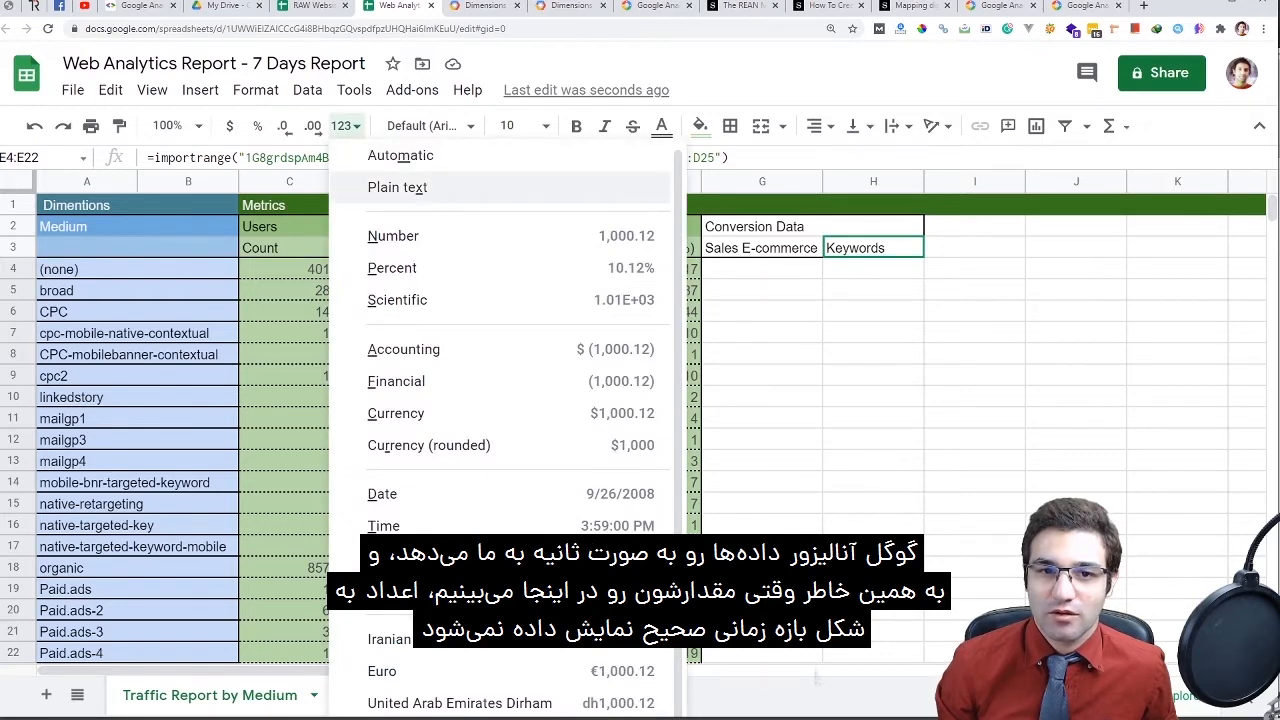
left_click(397, 187)
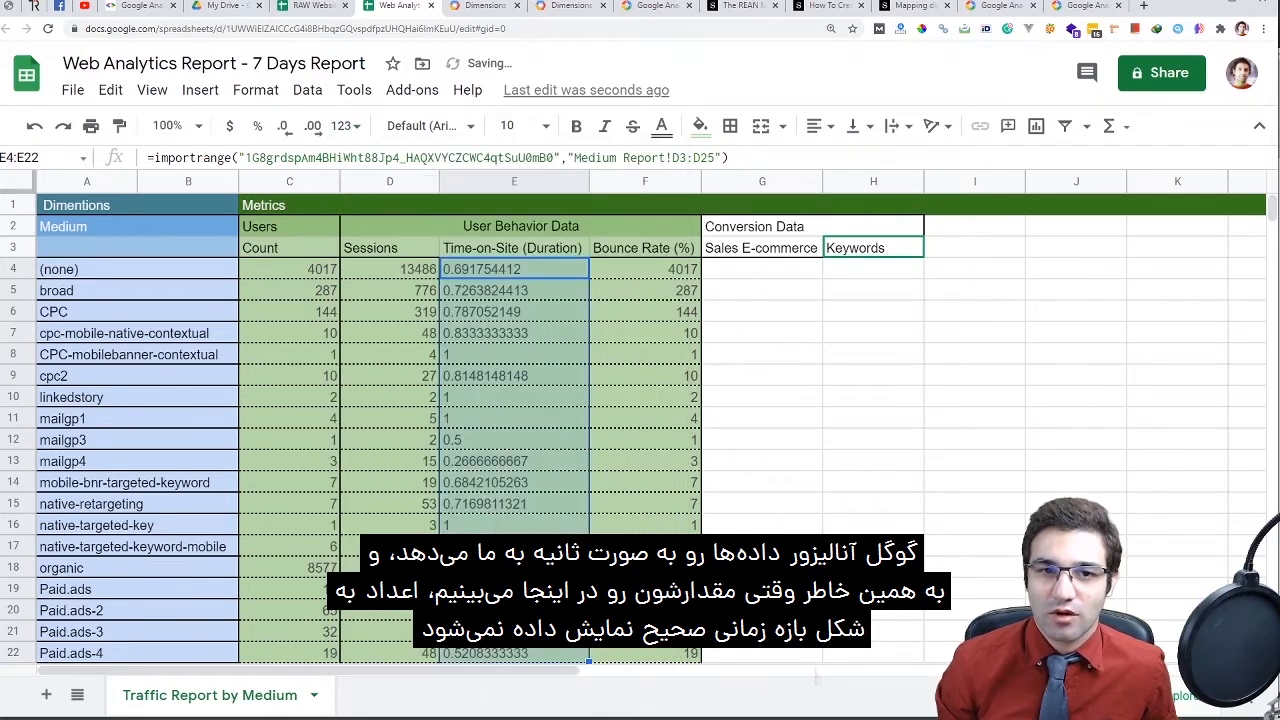
left_click(345, 126)
left_click(390, 234)
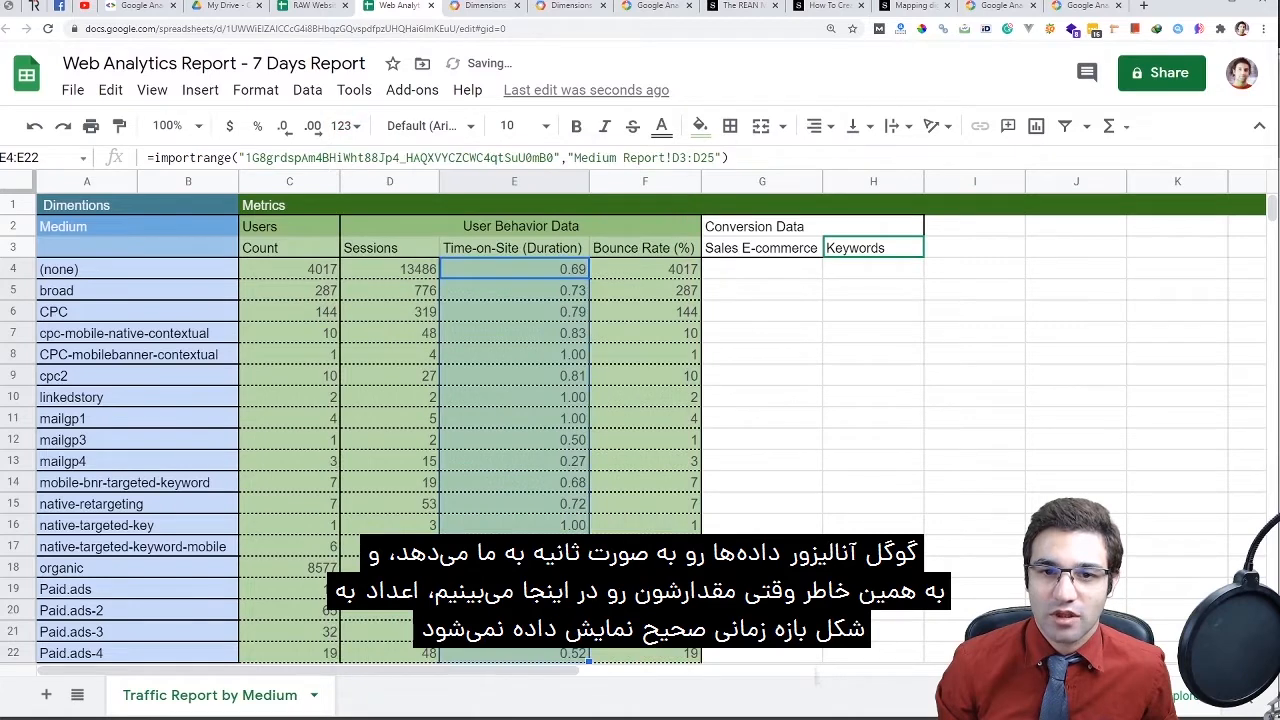
left_click(514, 269)
left_click_drag(514, 269, 514, 653)
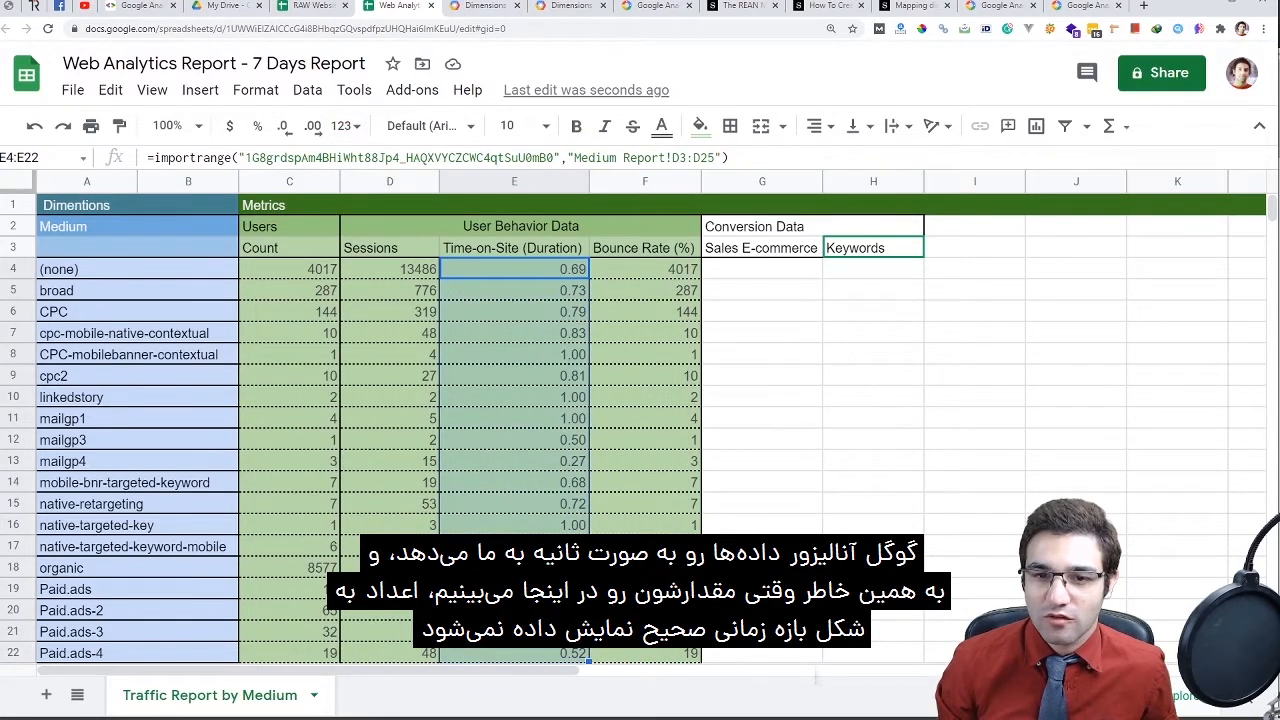
triple_click(514, 269)
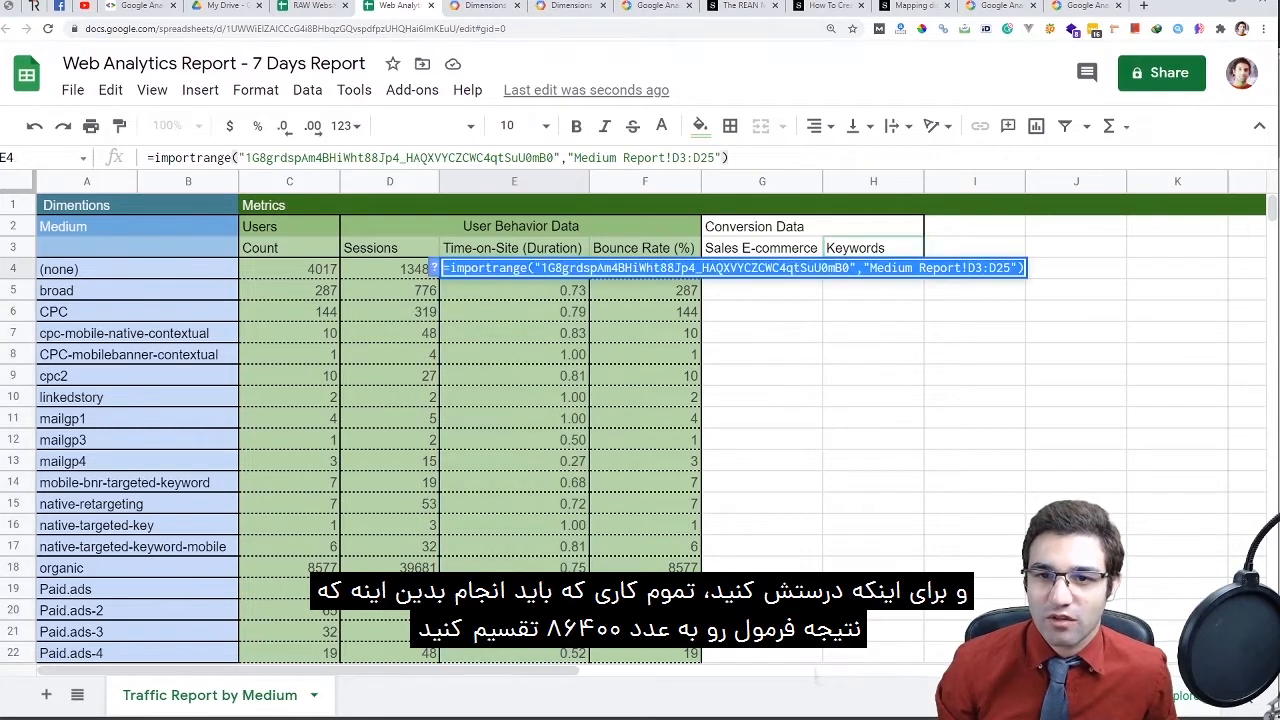
Append /86400 to E4's import formula so it reads as a duration
left_click(728, 157)
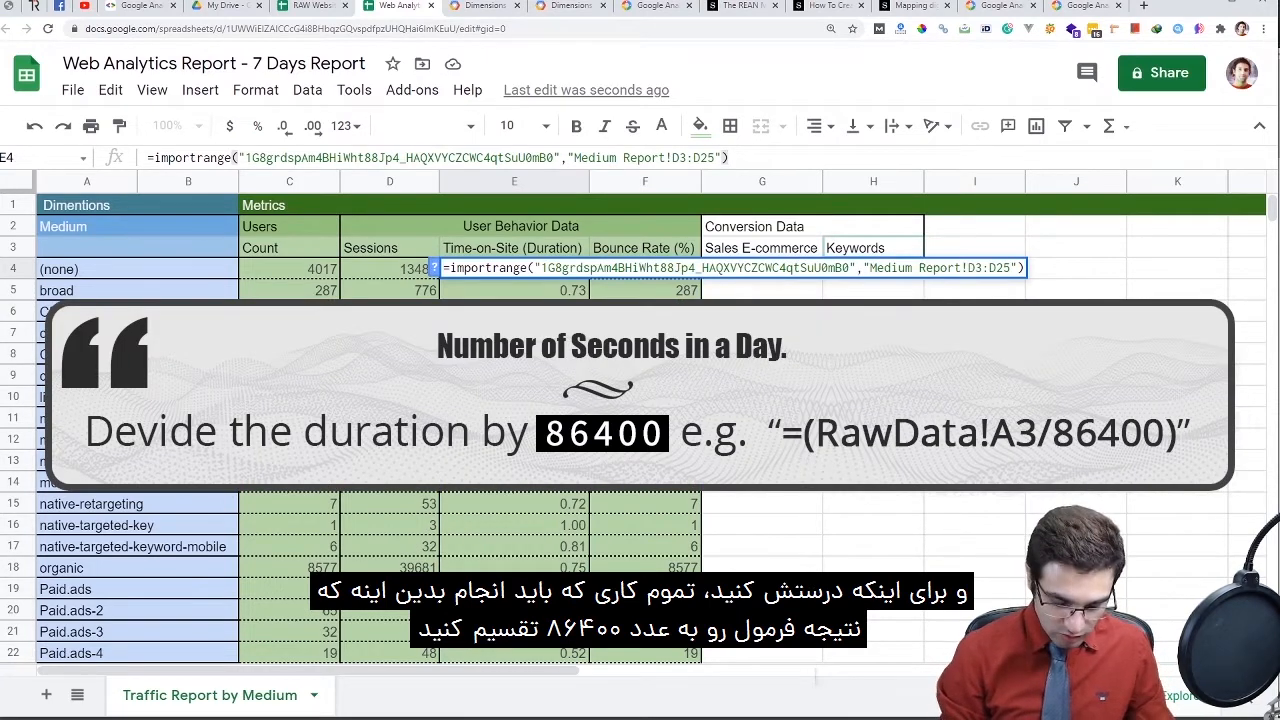
type("/86400")
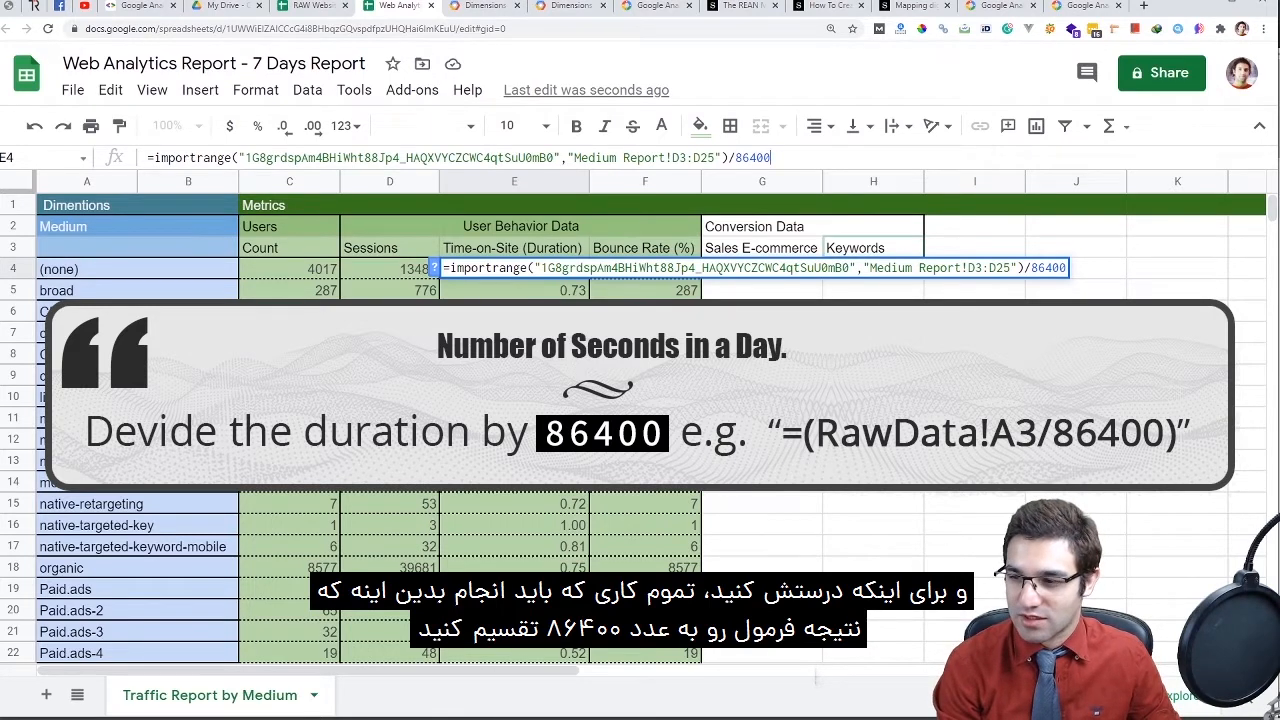
double_click(752, 157)
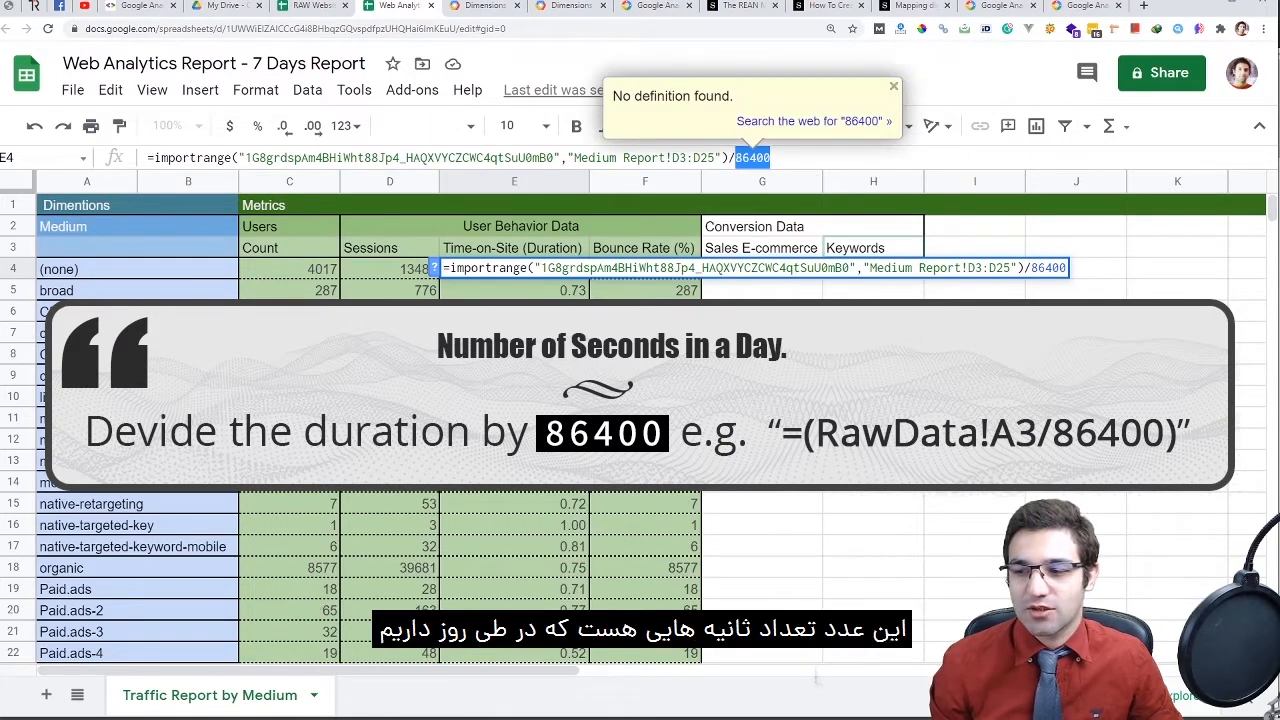
key("shift+Left")
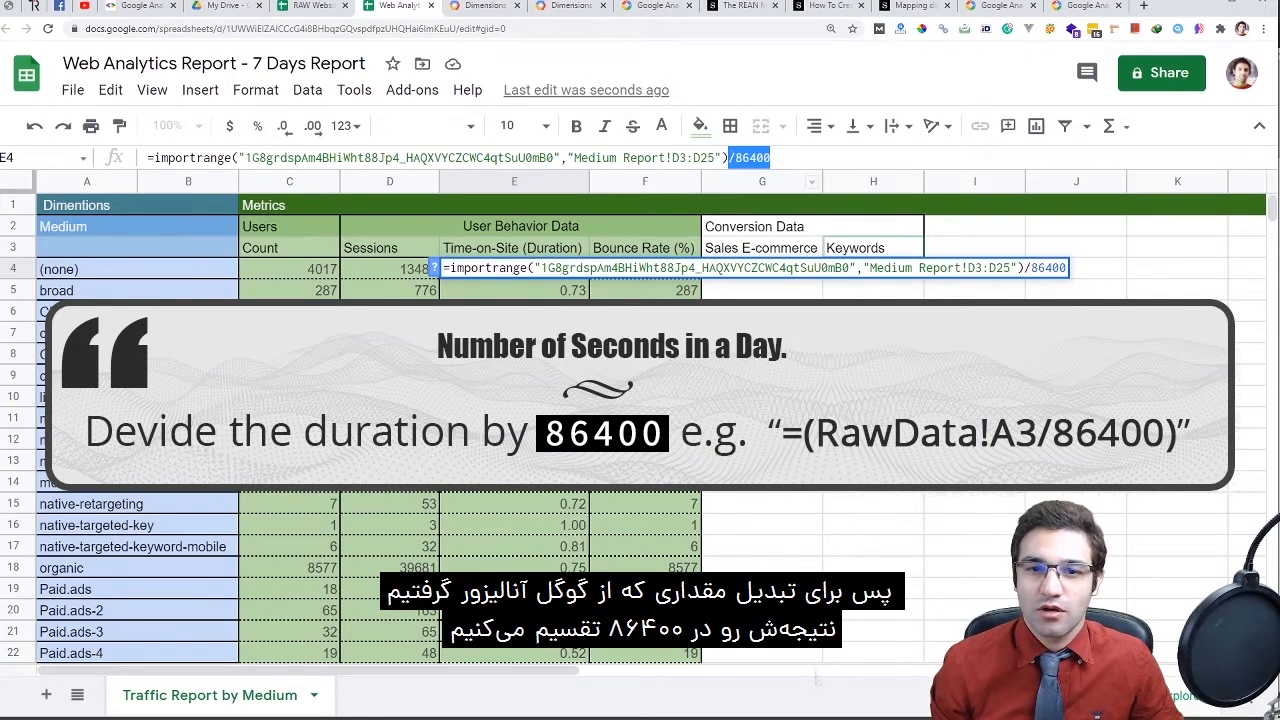
key("Right")
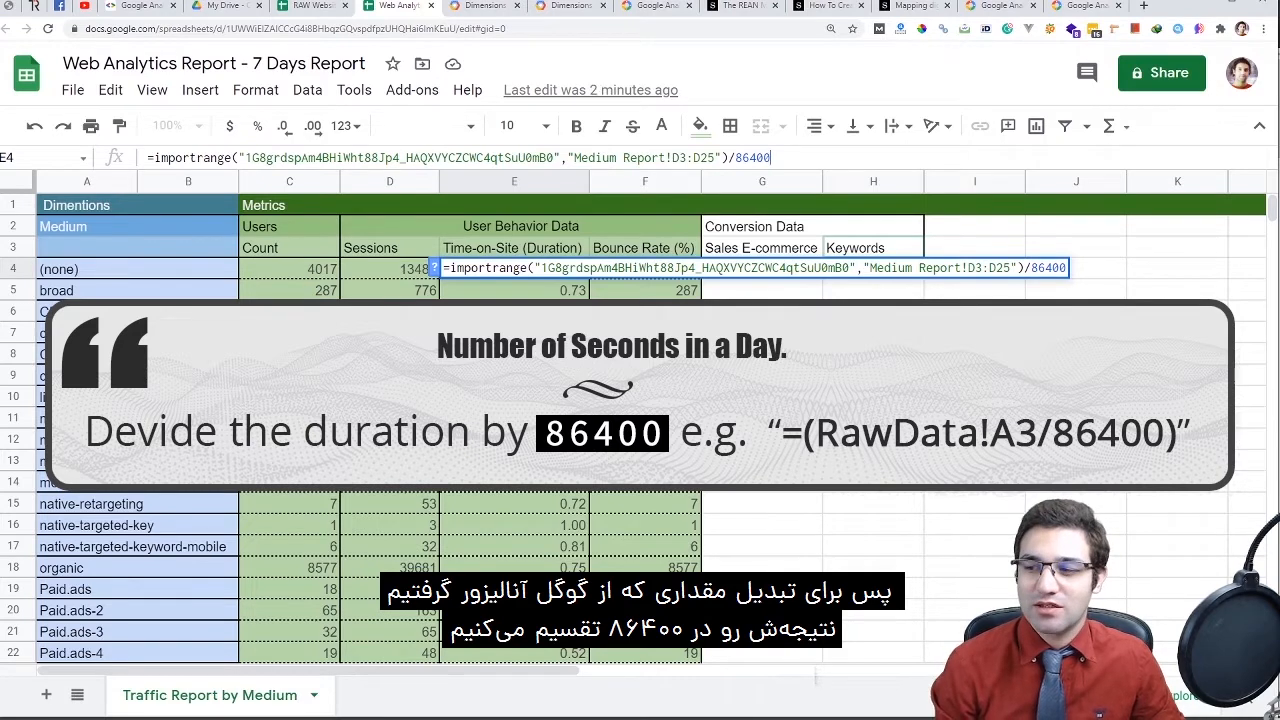
key("Return")
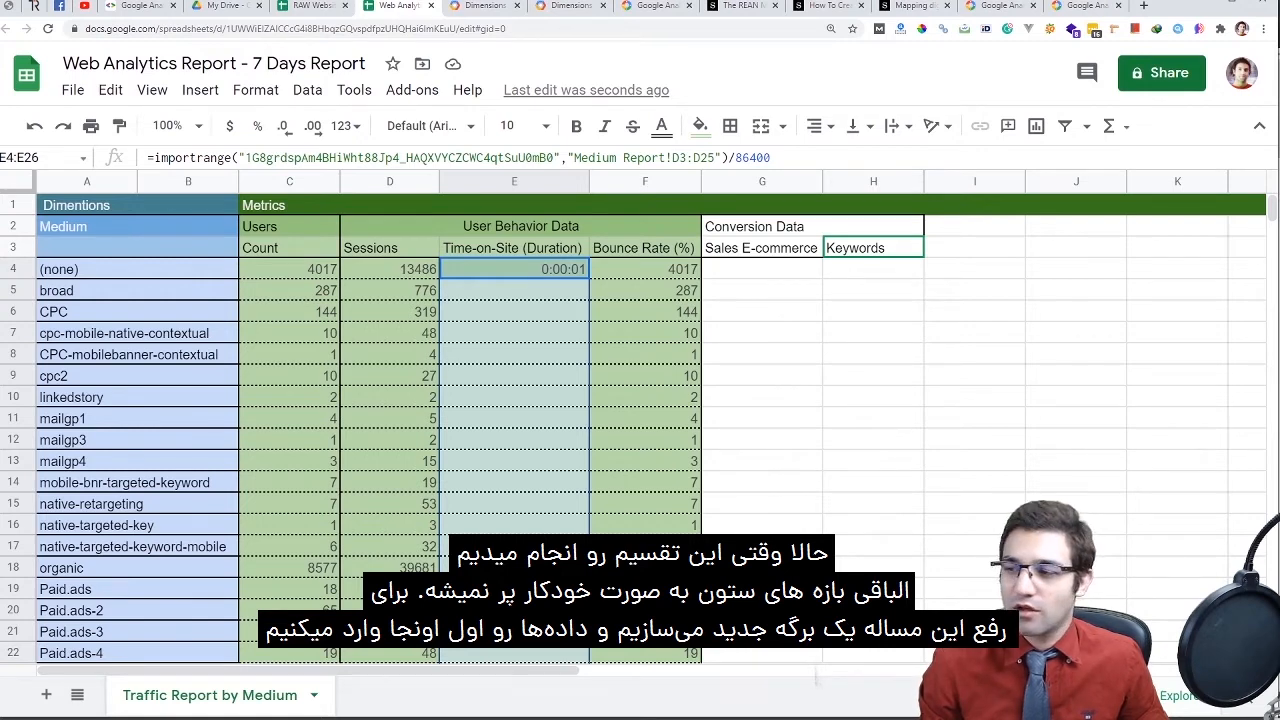
Select E4:E30 in Time-on-Site, then add a new blank sheet
left_click(514, 269)
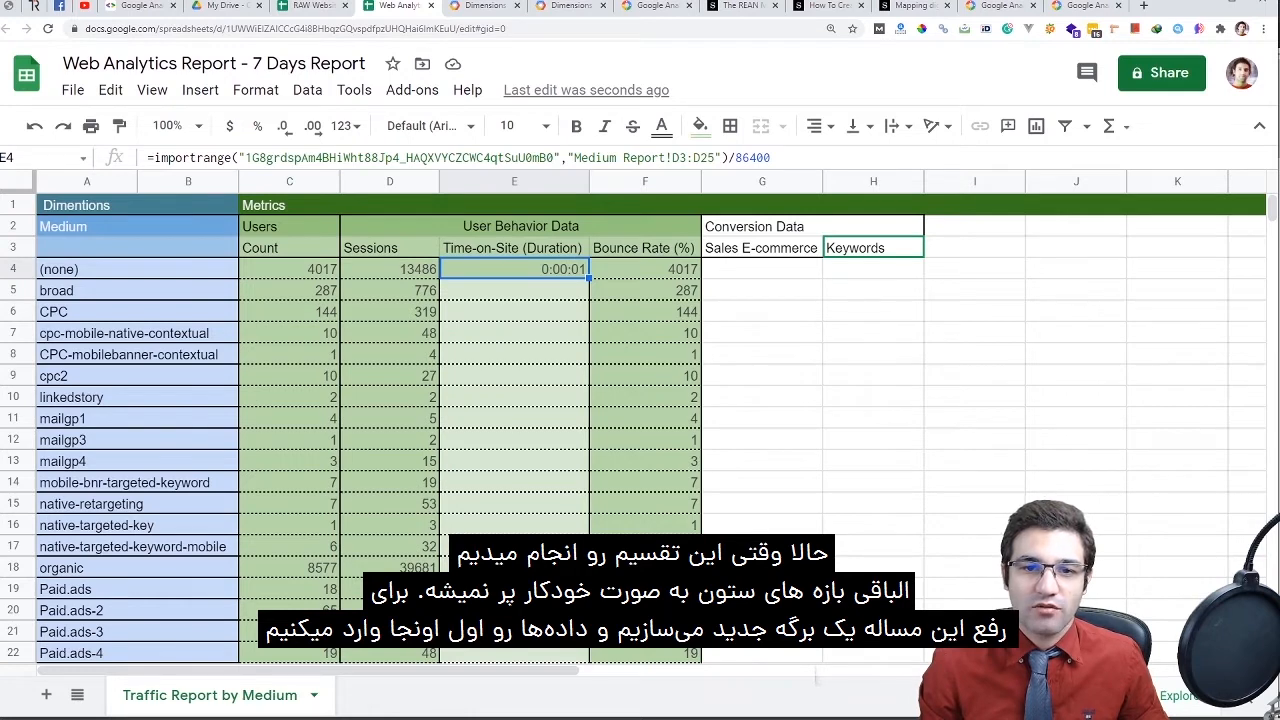
left_click_drag(514, 269, 514, 610)
scroll(514, 440, "down", 2)
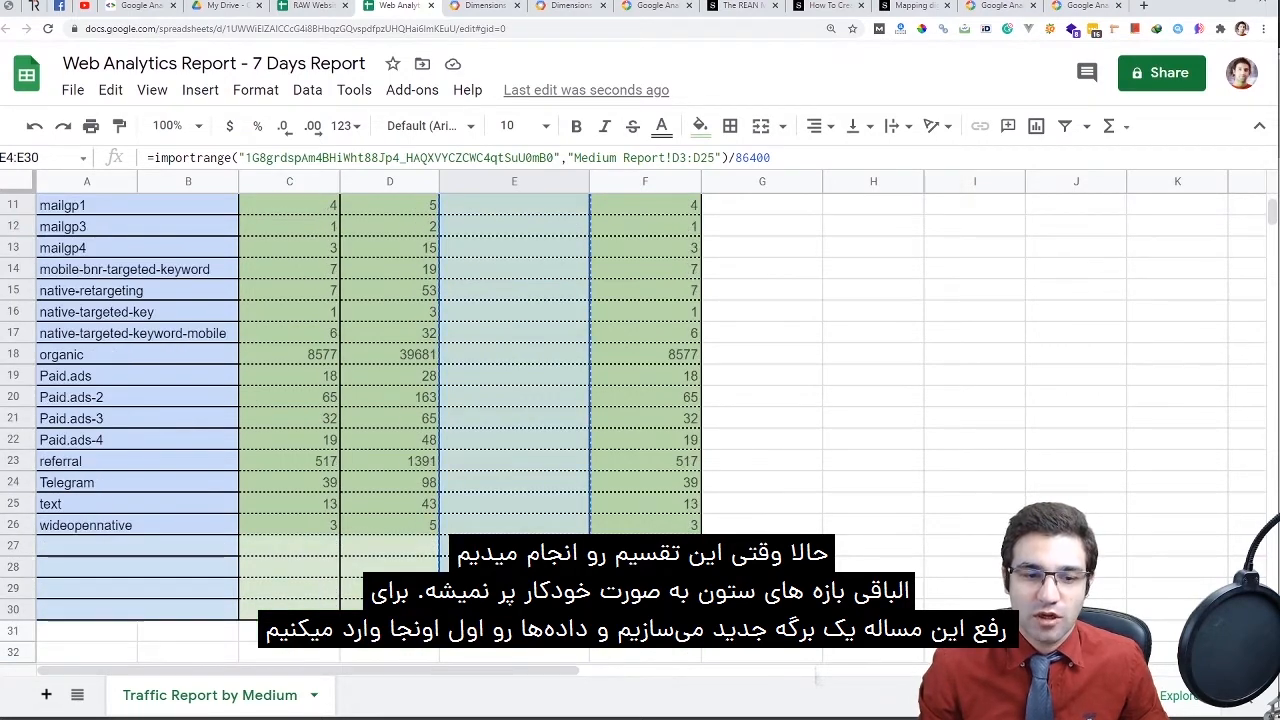
left_click(46, 695)
Rename Sheet2 to Raw Data and enter the header 'Time on Site' in A1
double_click(374, 695)
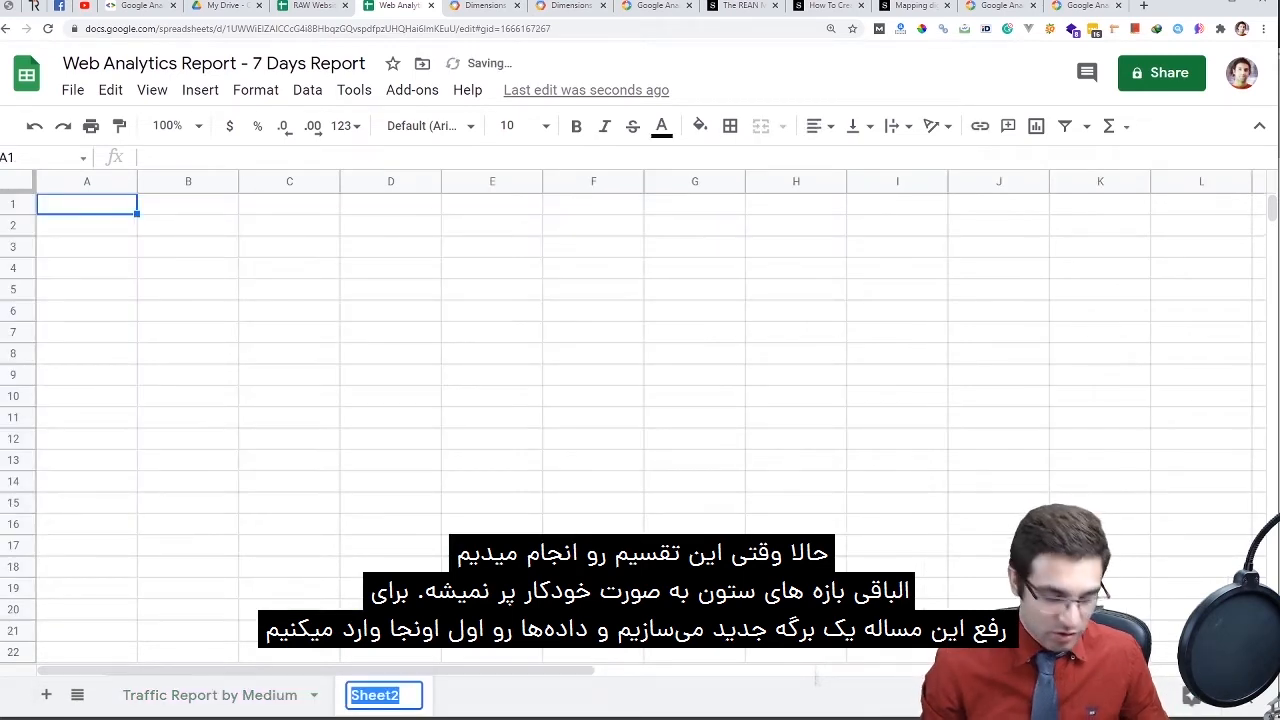
type("Raw")
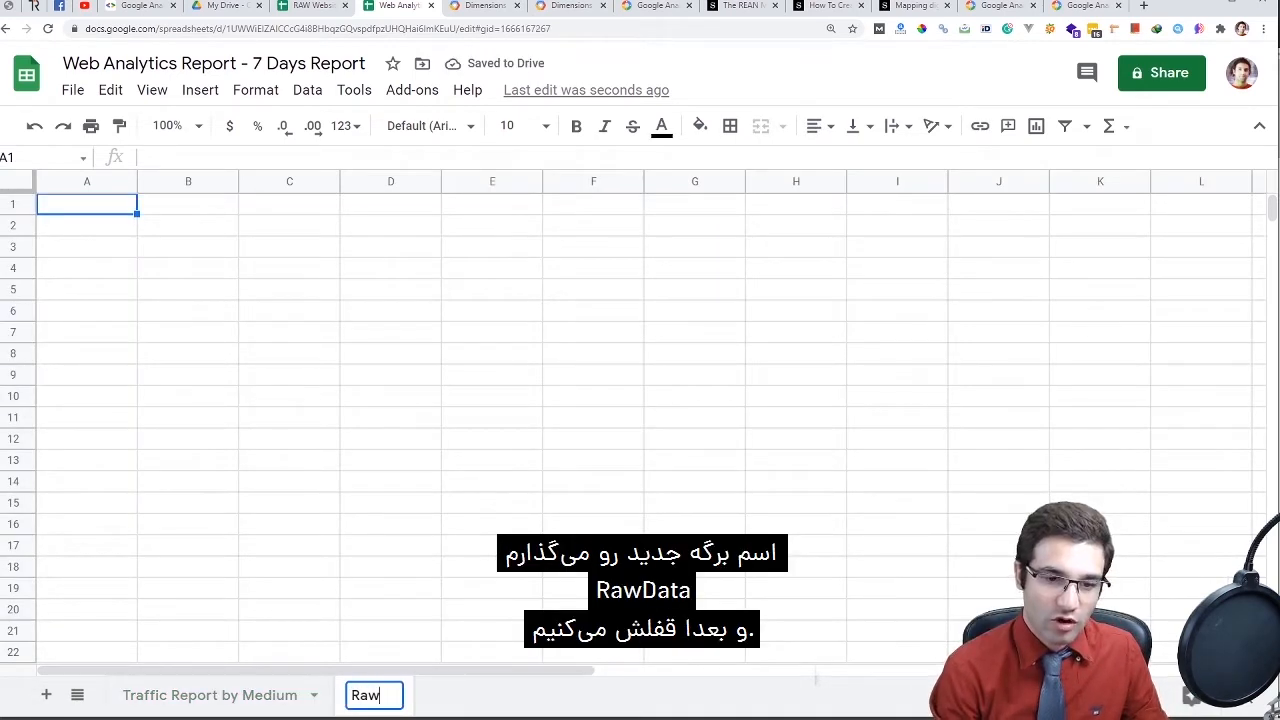
type(" Data")
key("Return")
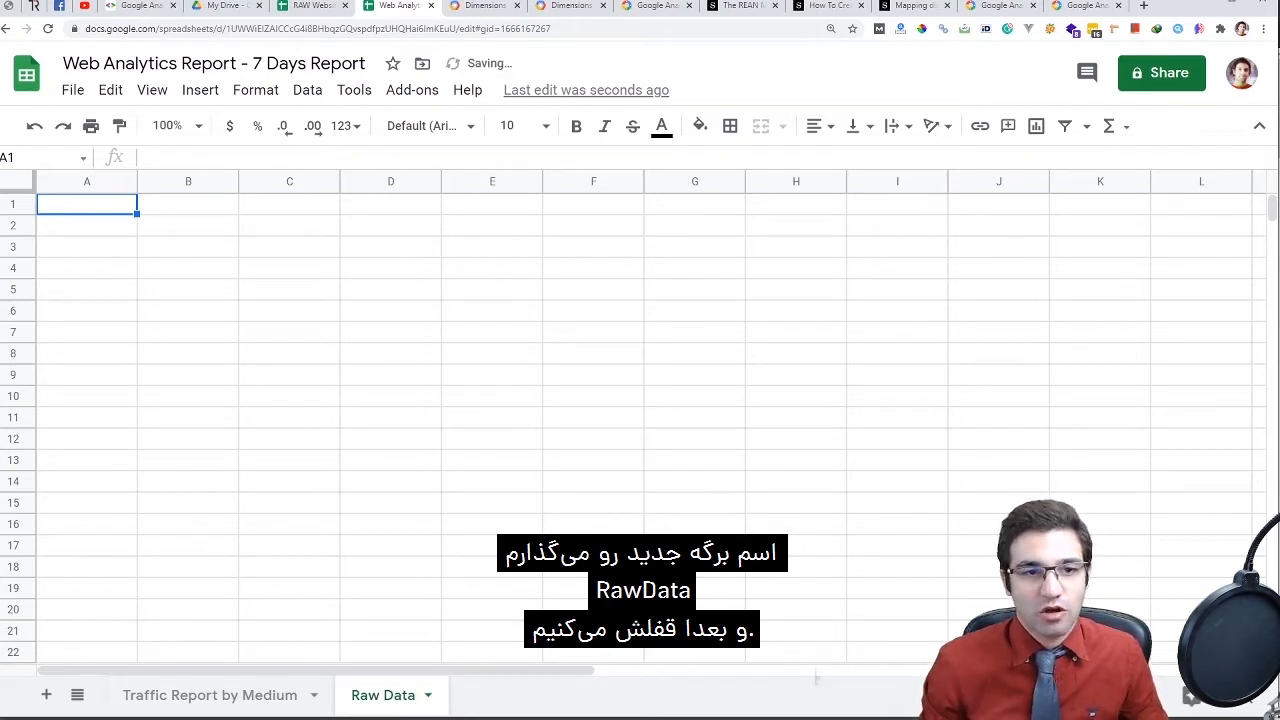
key("ctrl+v")
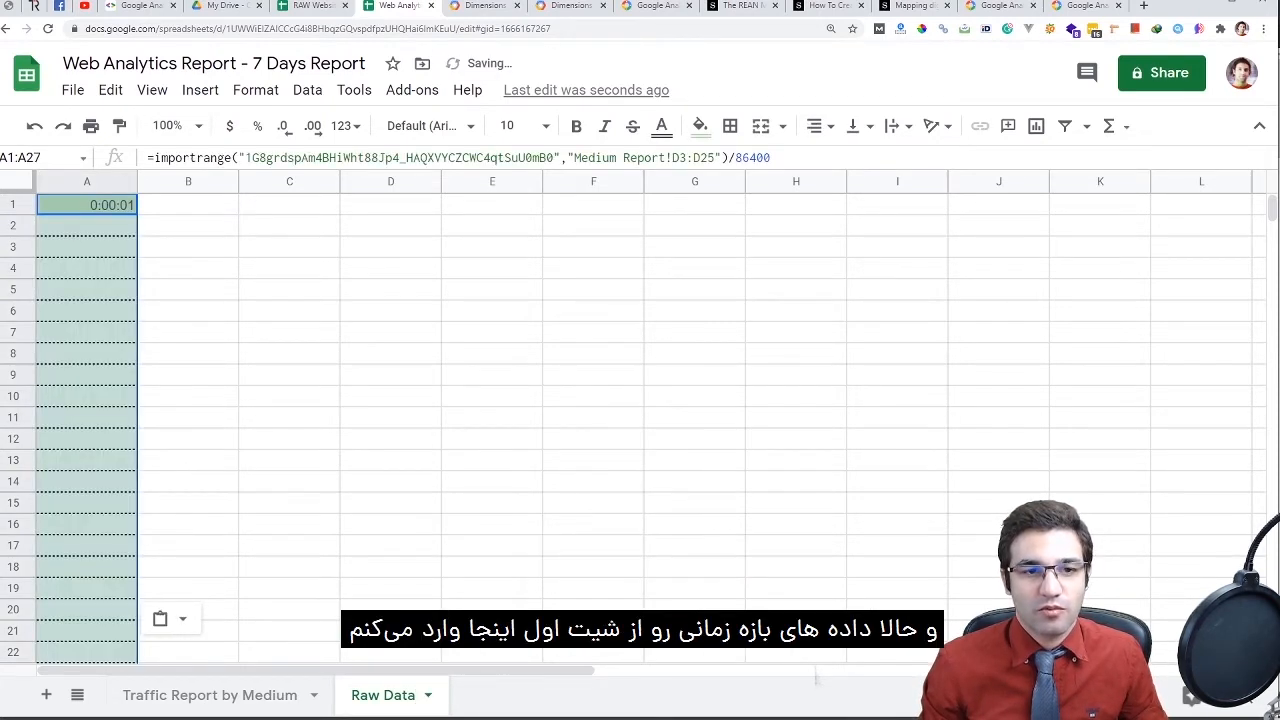
key("ctrl+z")
key("Return")
type("Tim")
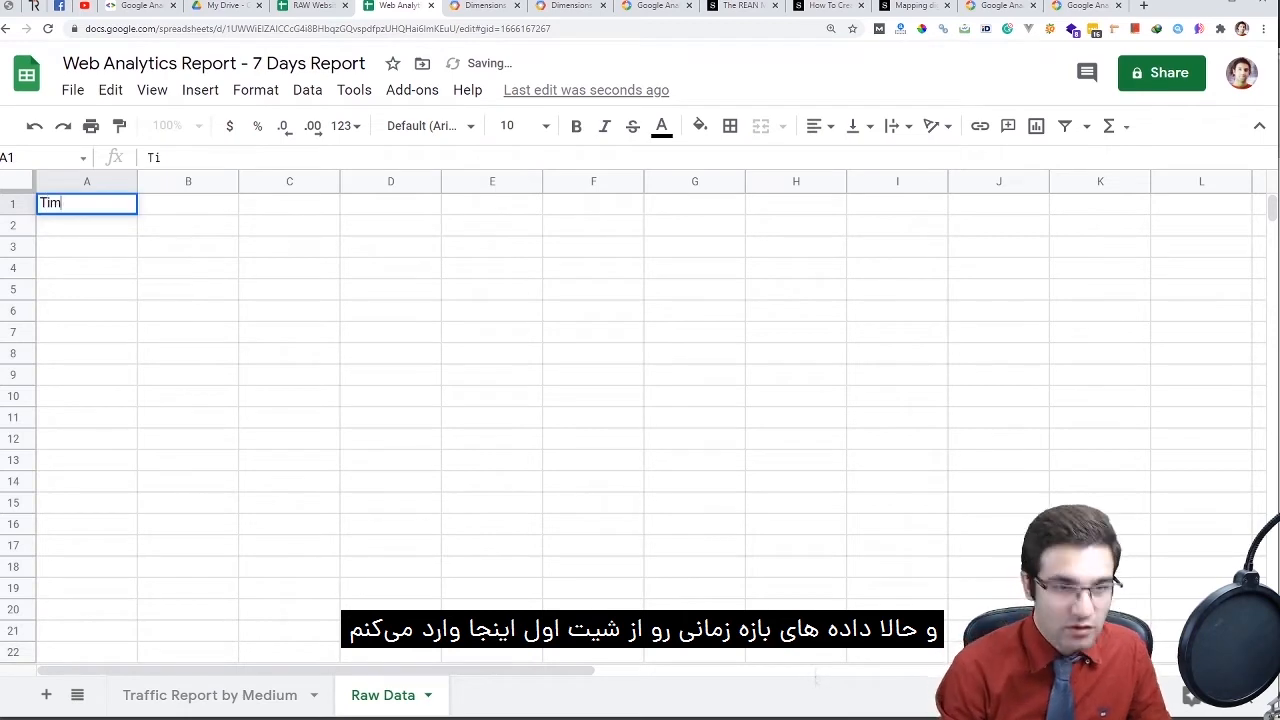
type("e on Site")
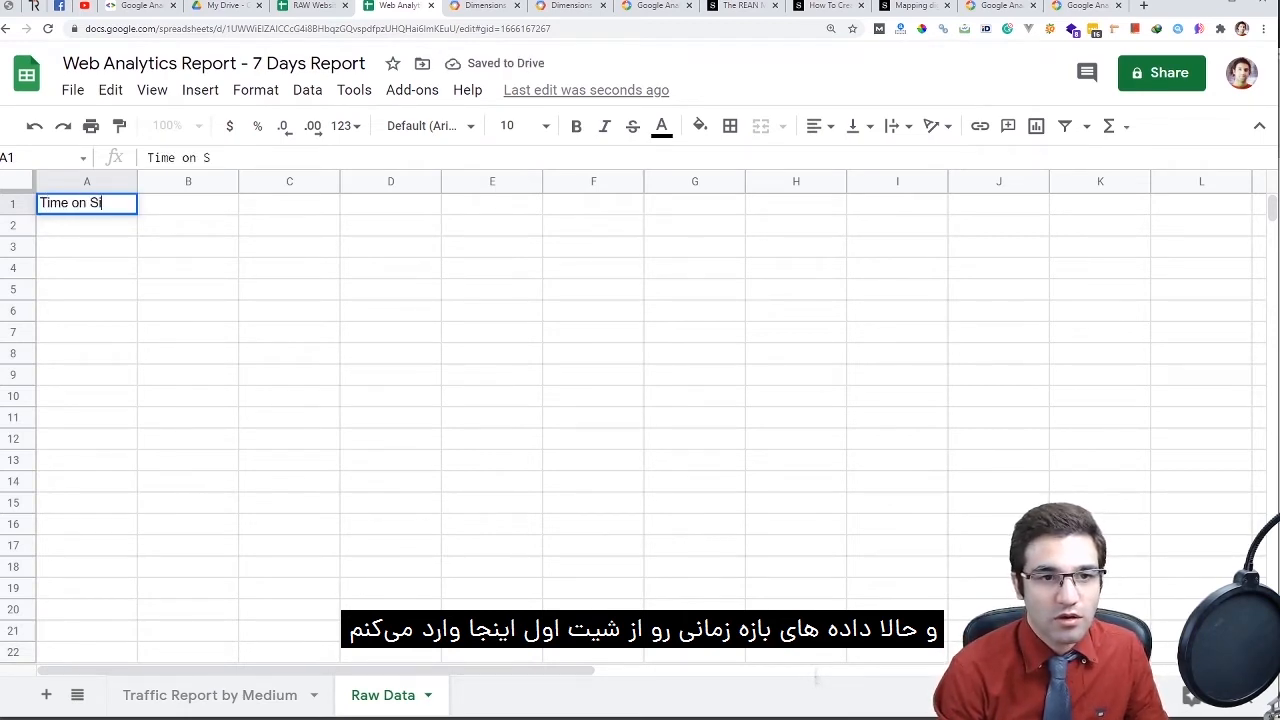
key("Return")
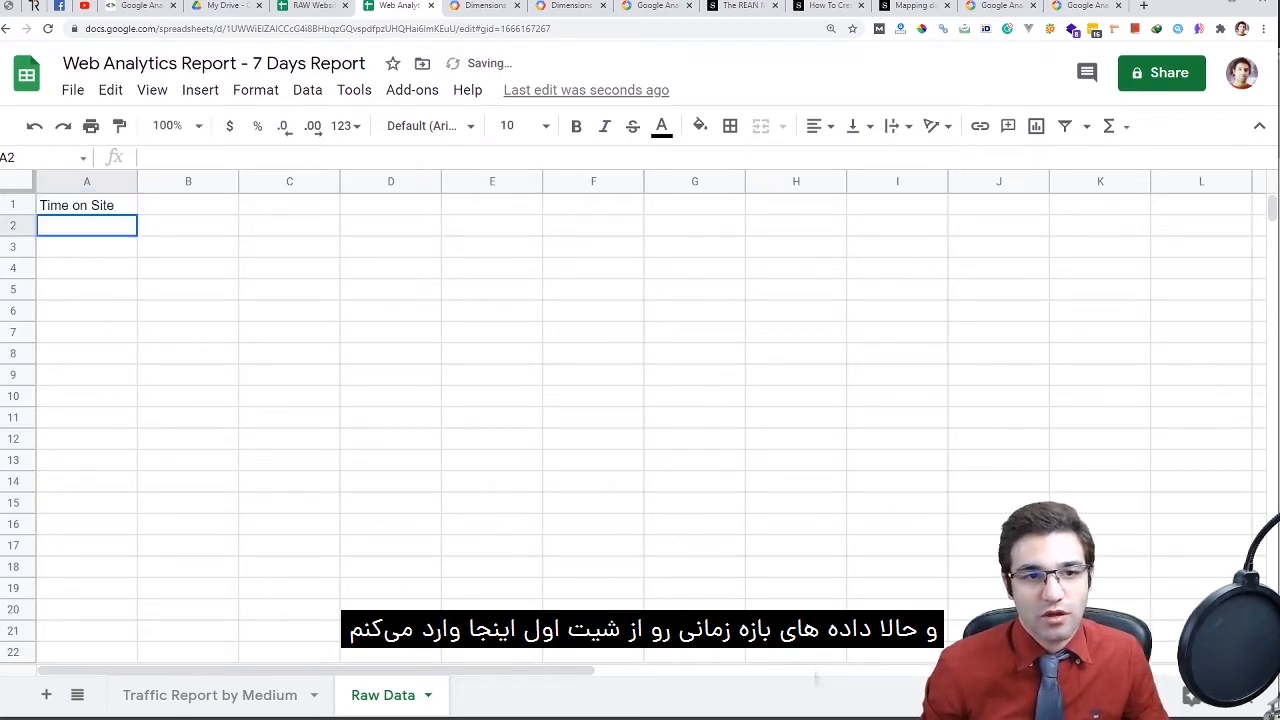
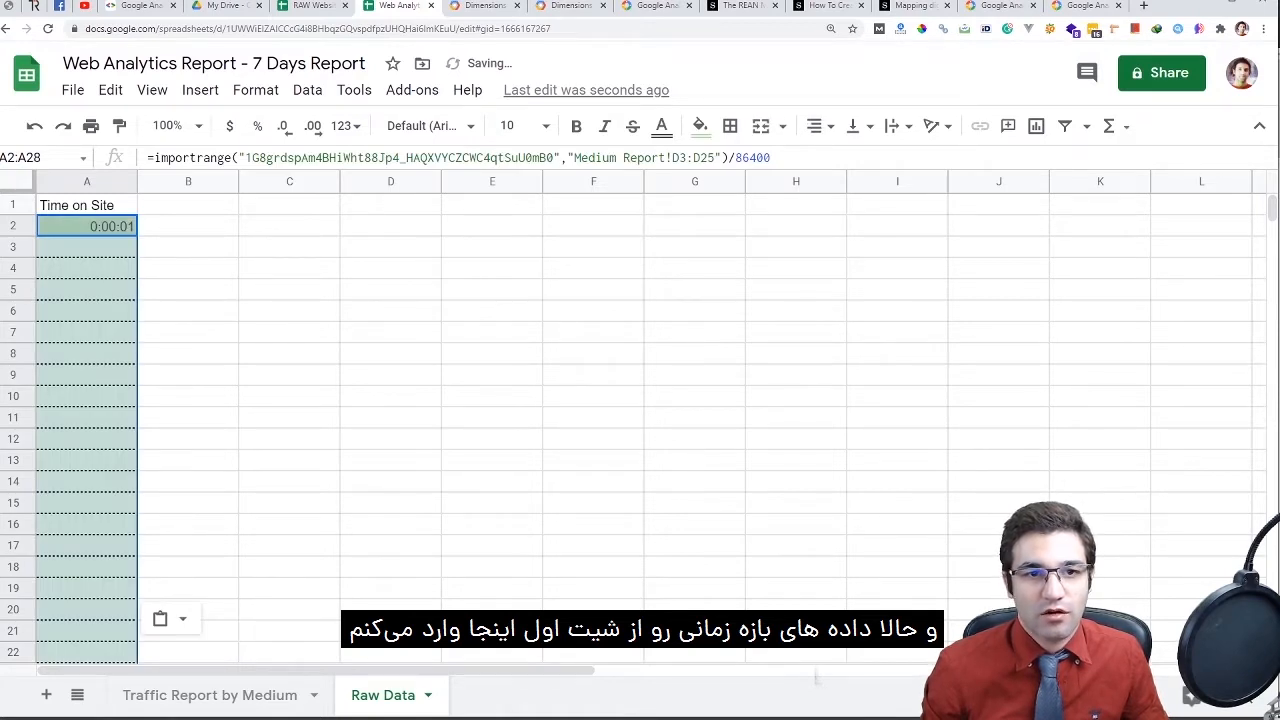
Paste the IMPORTRANGE formula into A2 without the /86400 divisor and format column A as Number
left_click_drag(770, 157, 736, 157)
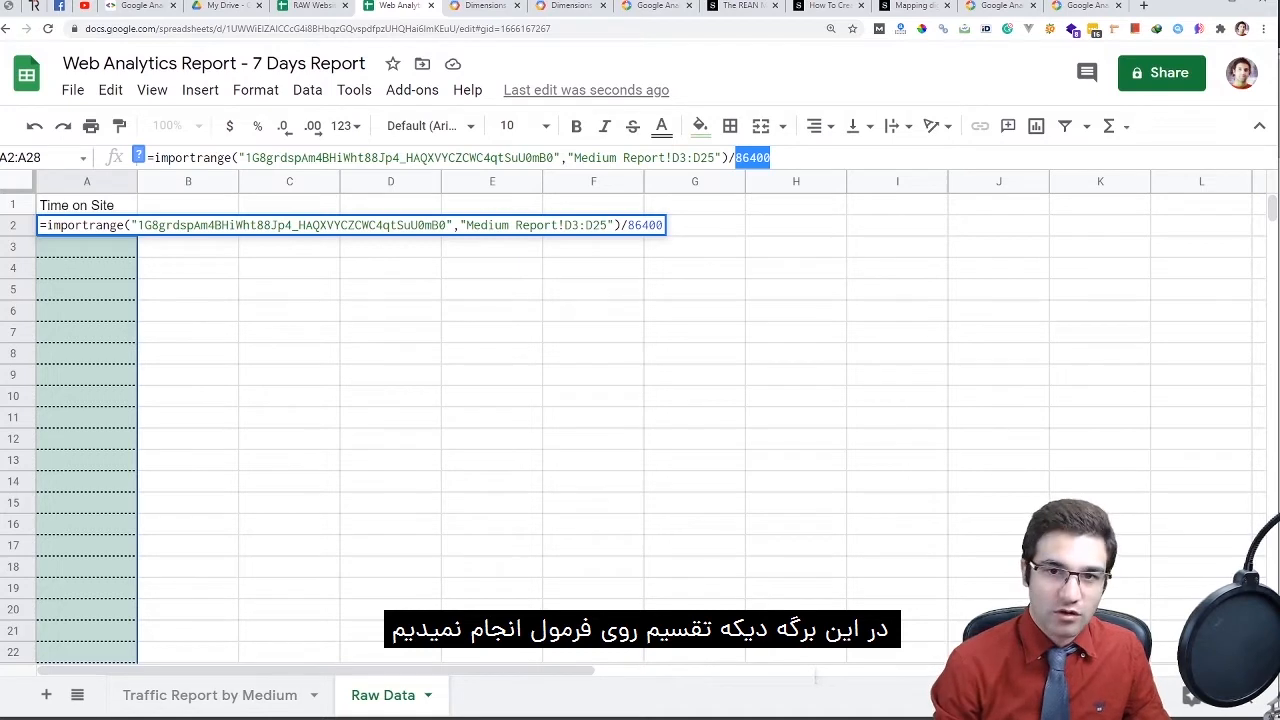
key("BackSpace")
key("BackSpace")
key("Return")
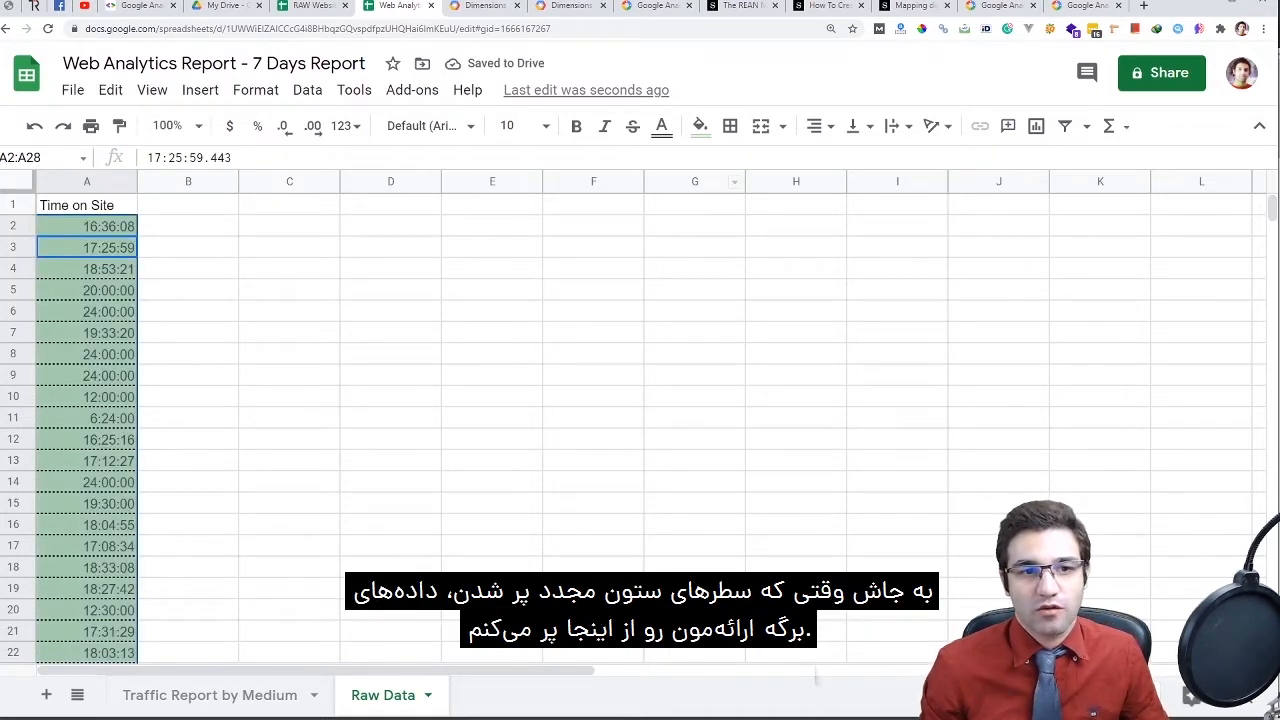
left_click(86, 226)
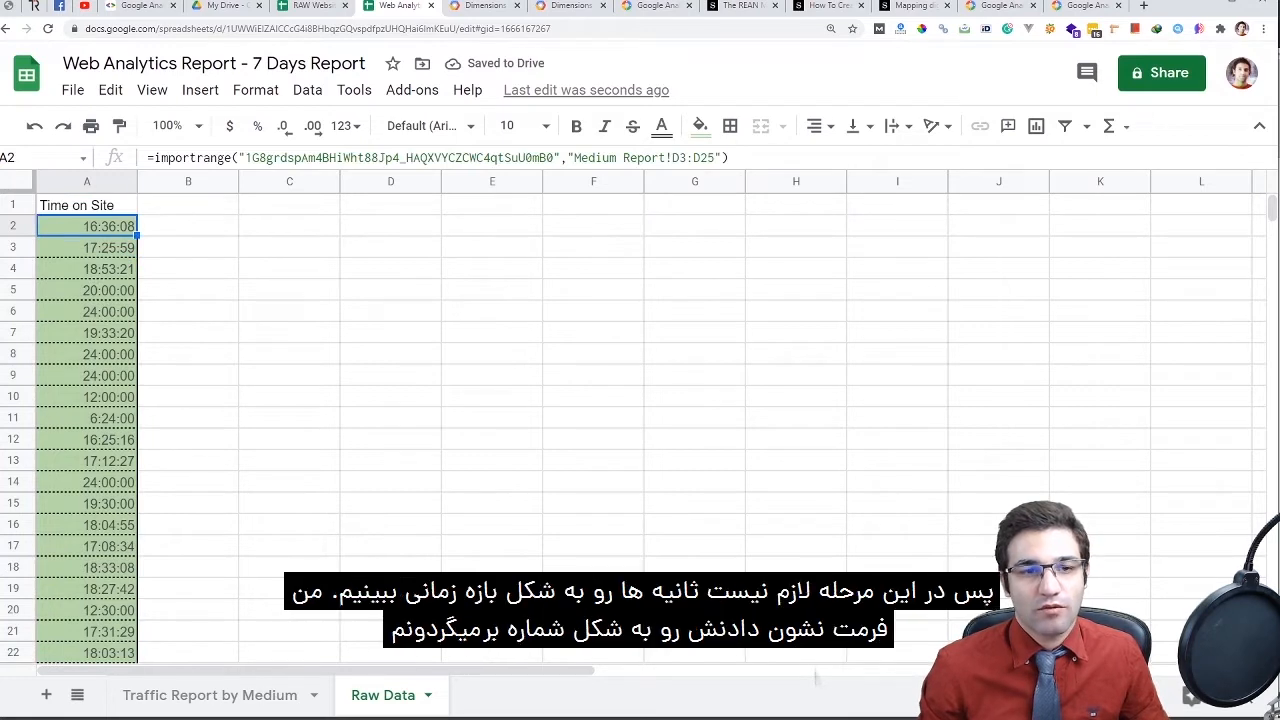
left_click(126, 182)
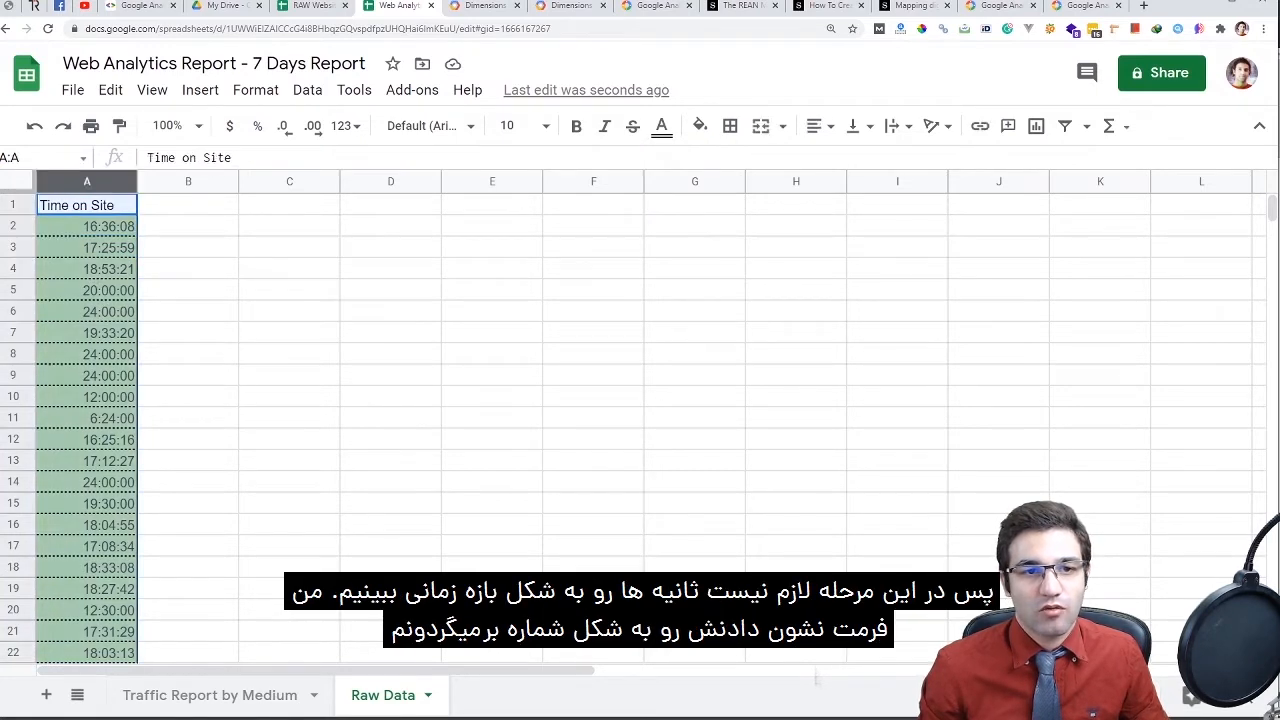
left_click(345, 126)
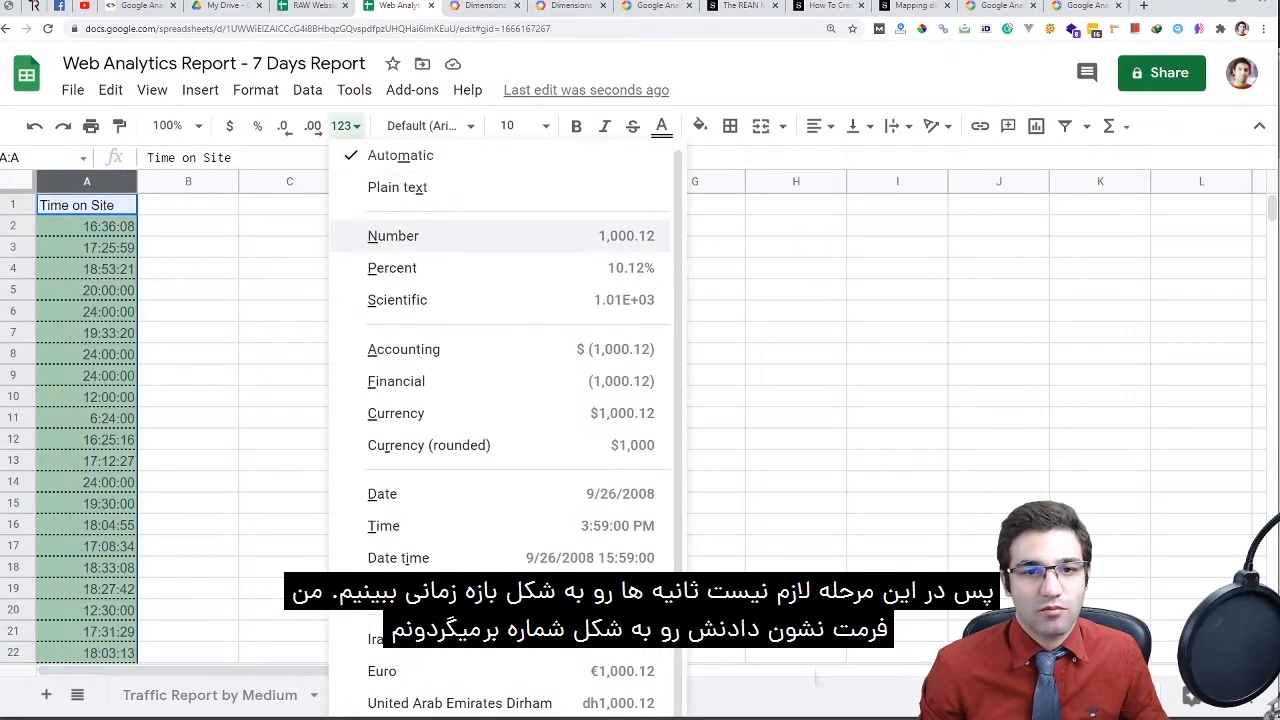
left_click(395, 231)
Review the imported column A values against the Traffic Report by Medium sheet
left_click(188, 226)
left_click_drag(87, 226, 87, 630)
scroll(87, 439, "down", 2)
scroll(87, 630, "up", 3)
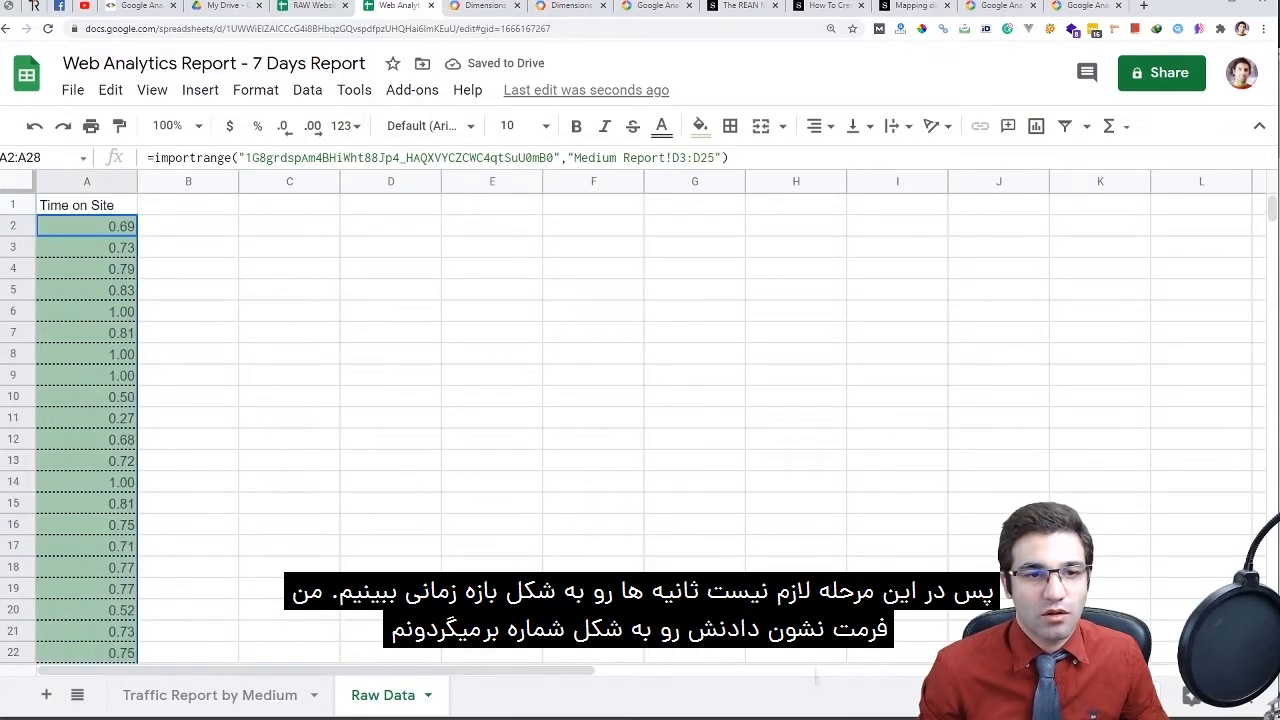
left_click(209, 695)
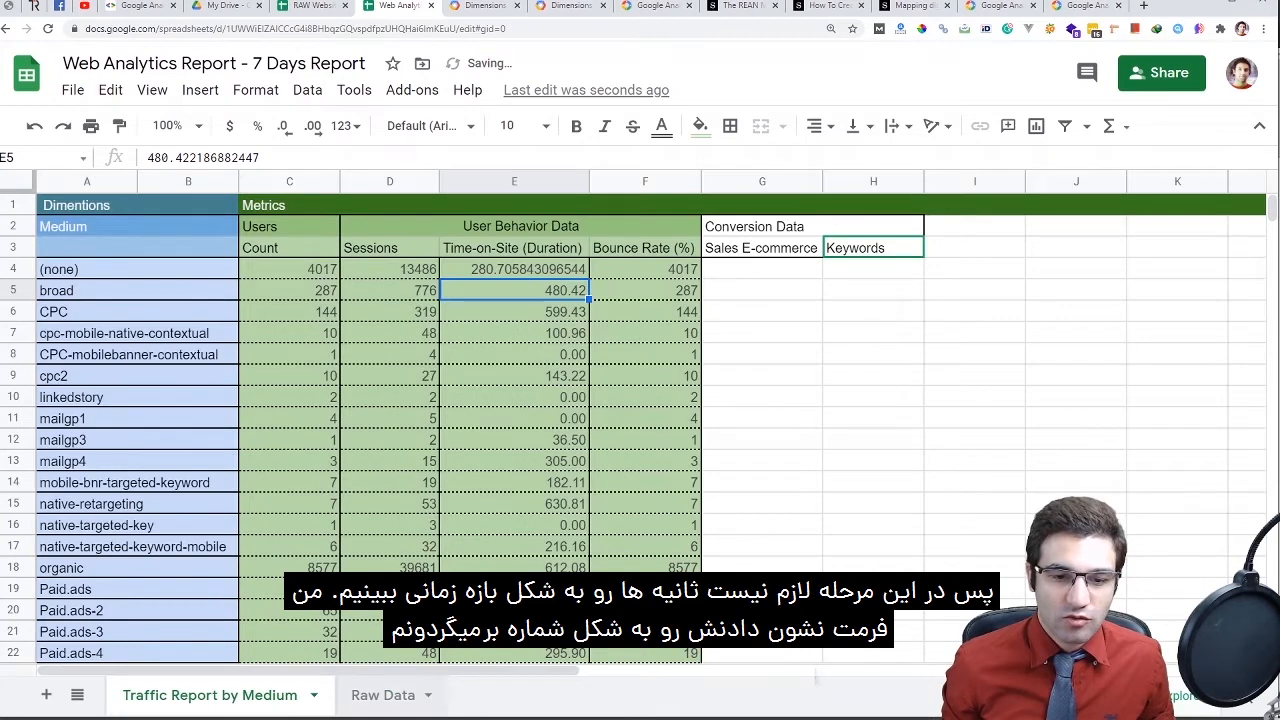
left_click(383, 695)
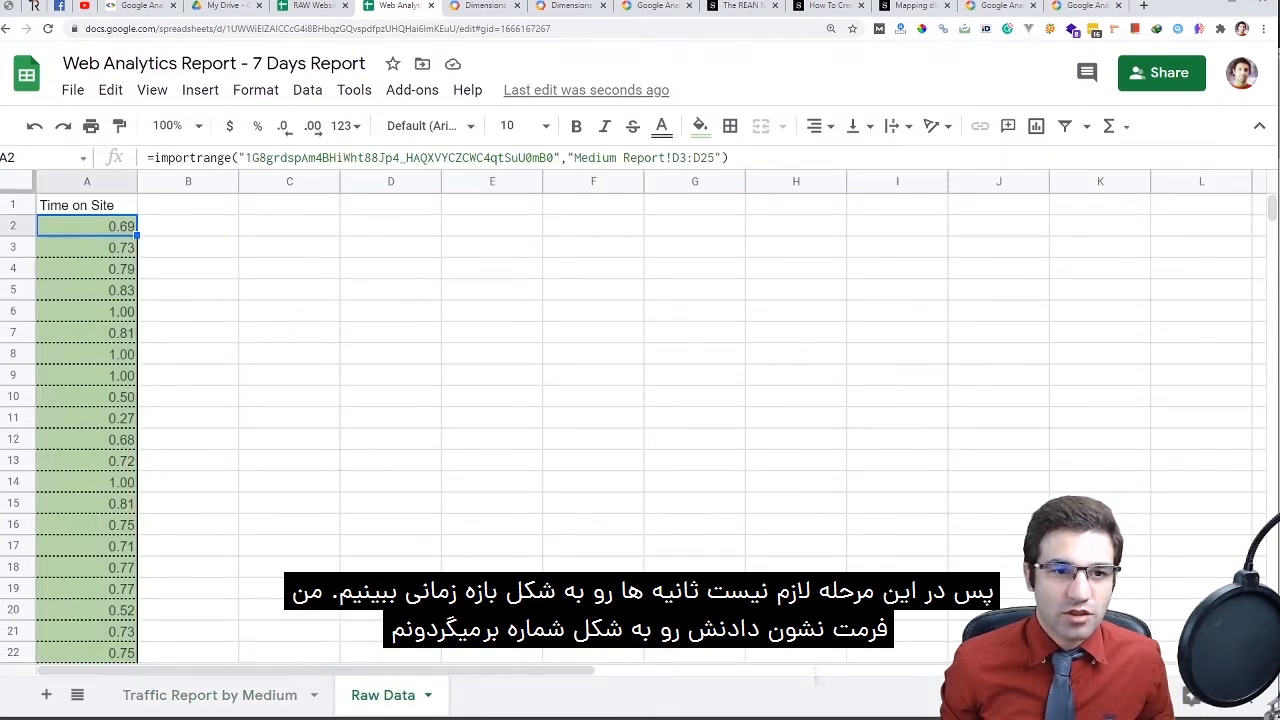
Change A2's import range from D3:D25 to E3:E25
key("Return")
key("ctrl+a")
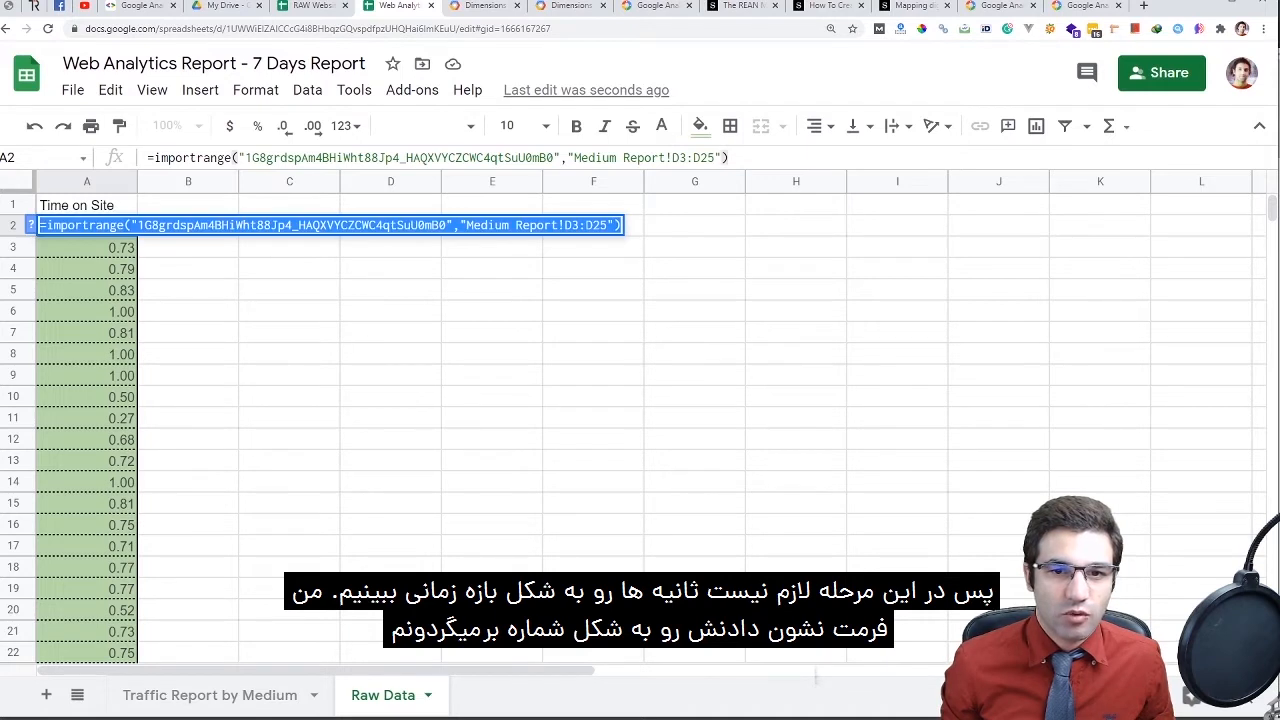
type("86400")
left_click(289, 248)
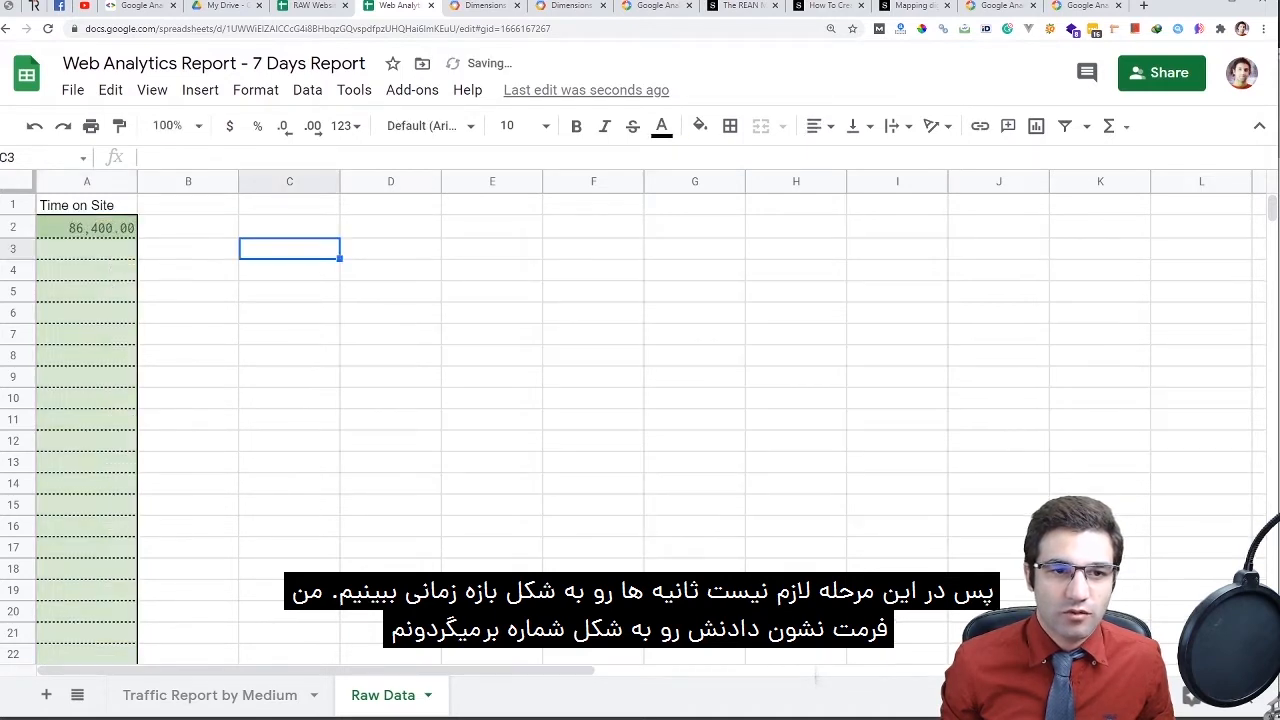
key("ctrl+z")
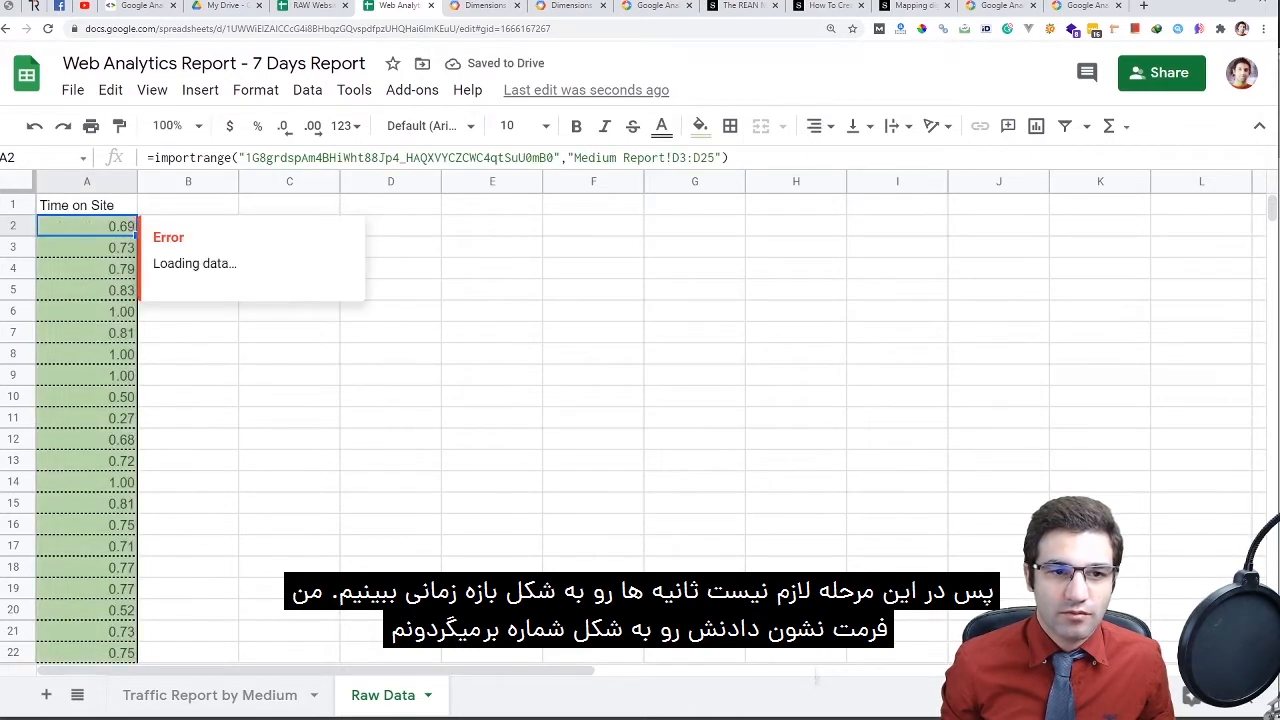
key("Return")
key("ctrl+a")
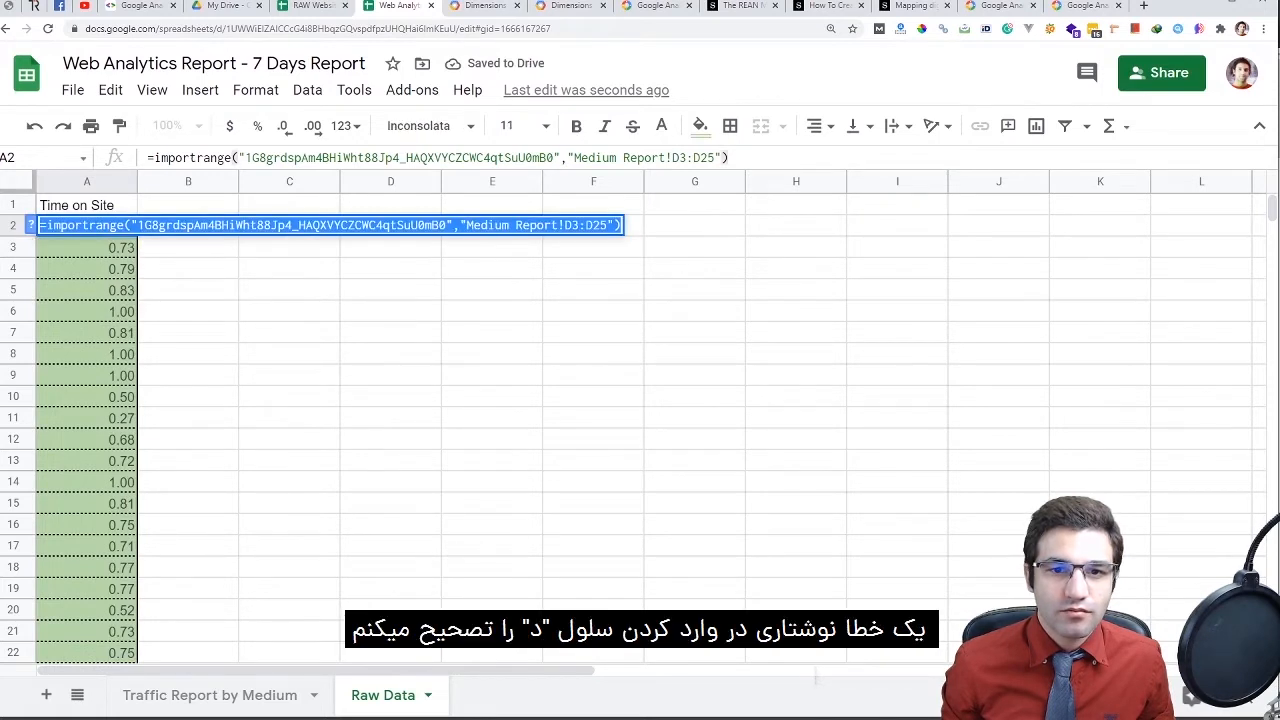
left_click(579, 225)
key("shift+Left")
type("E")
key("Right")
key("Right")
key("shift+Right")
type("E")
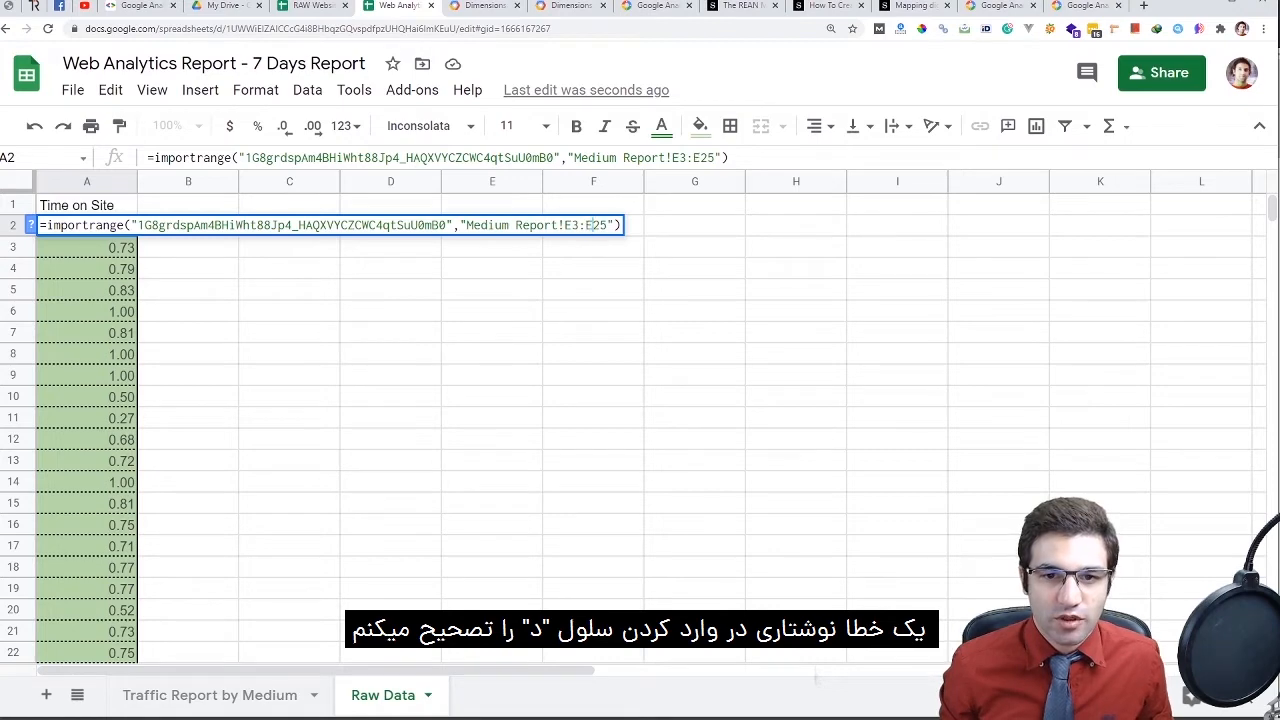
key("Return")
Compare the imported Time on Site seconds with the source Medium Report data
left_click(304, 6)
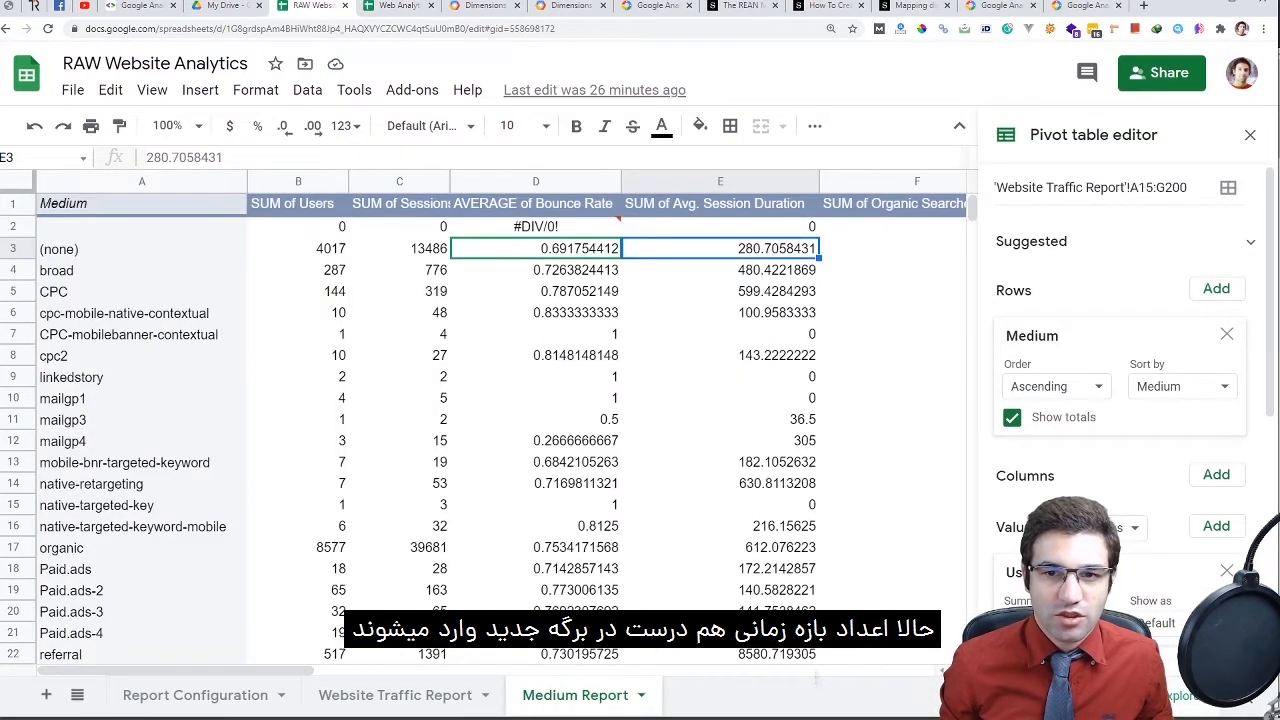
left_click(398, 6)
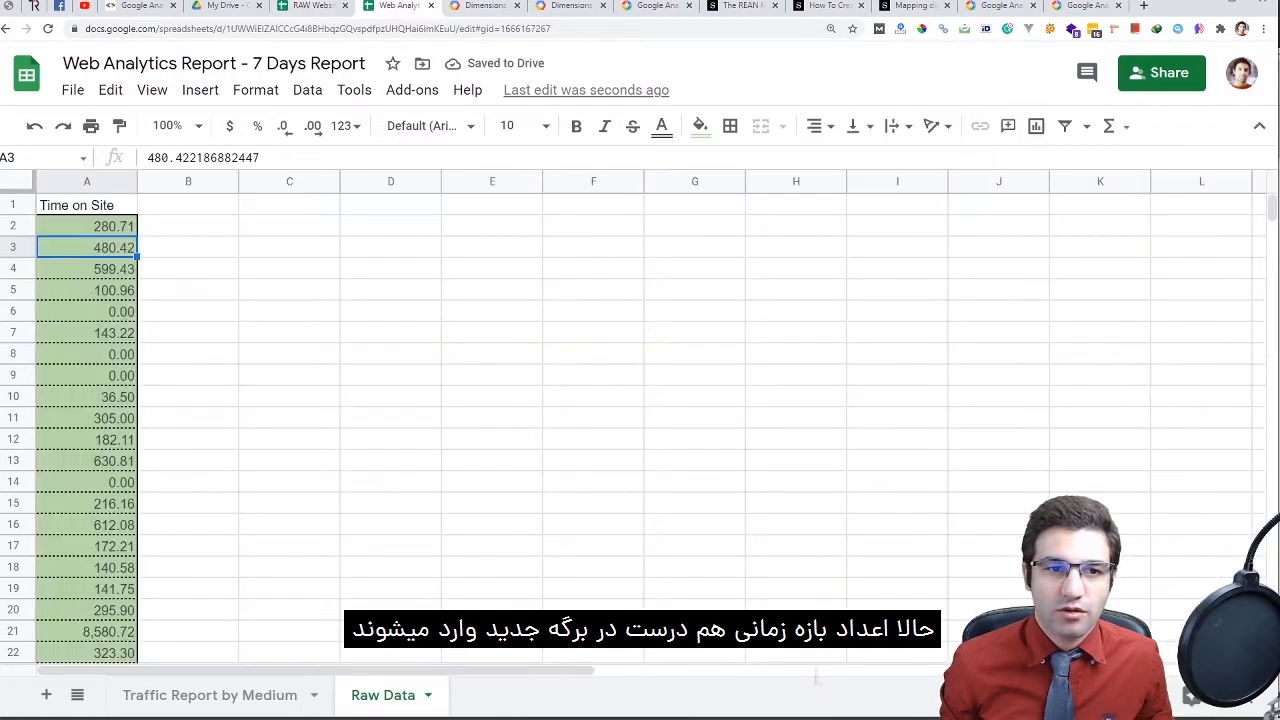
left_click_drag(110, 226, 125, 652)
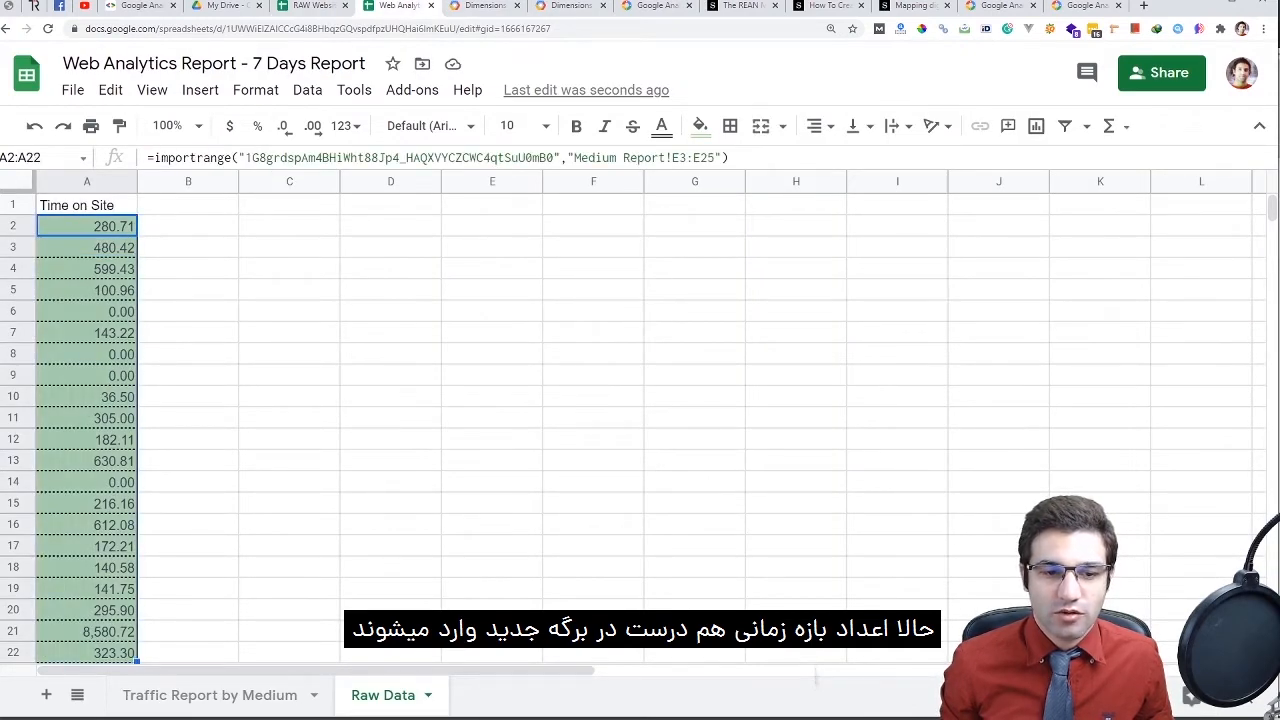
scroll(125, 640, "down", 2)
scroll(640, 420, "up", 3)
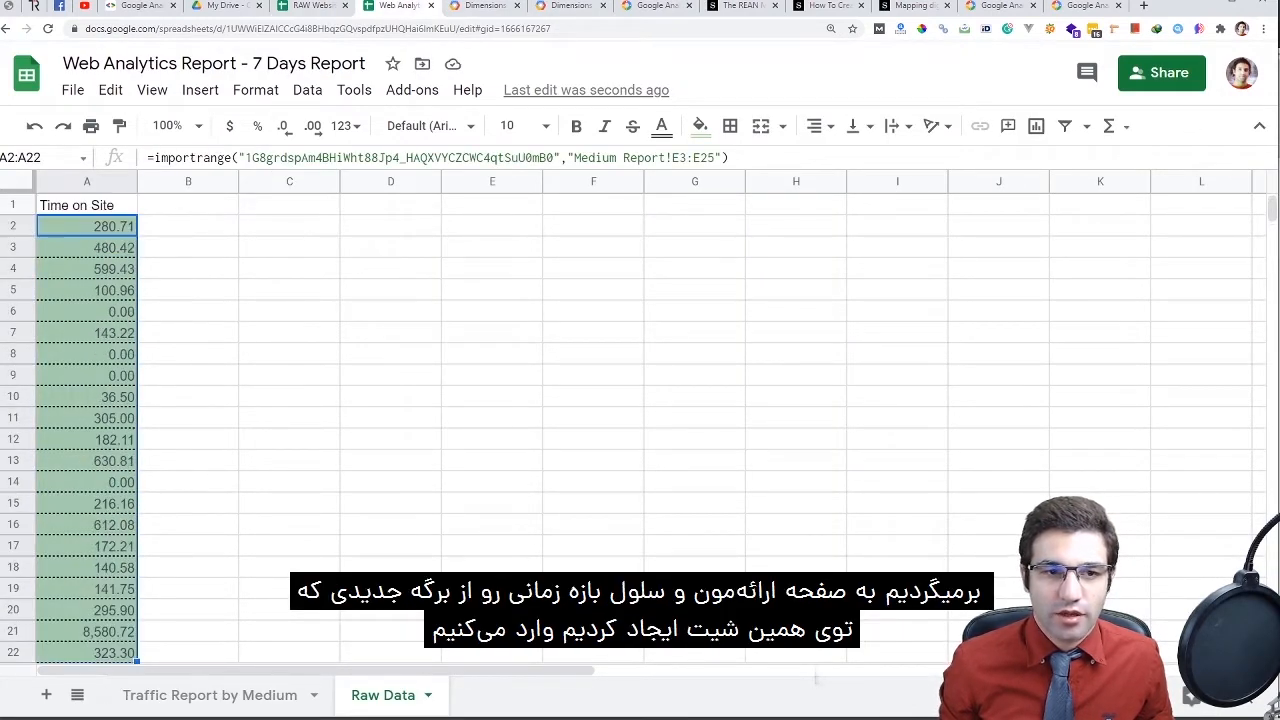
left_click(87, 226)
Link Traffic Report cell E4 to Raw Data!A2 with a formula
left_click(210, 695)
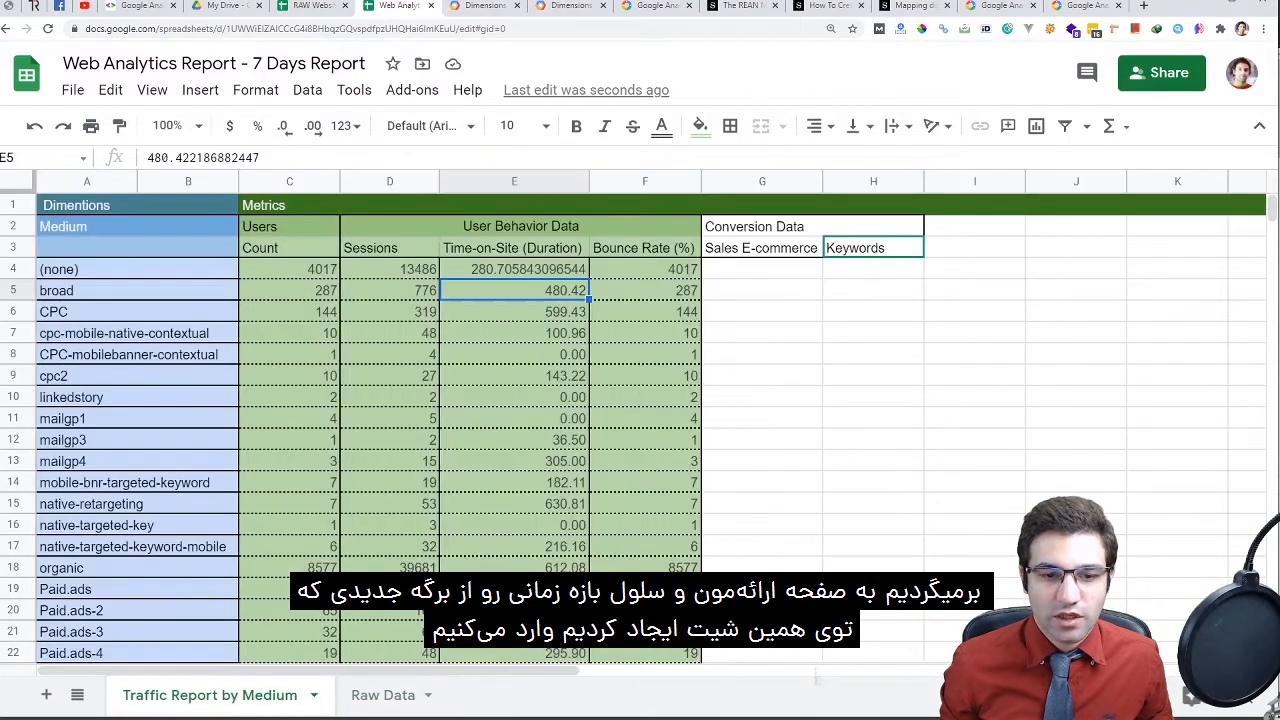
left_click(514, 269)
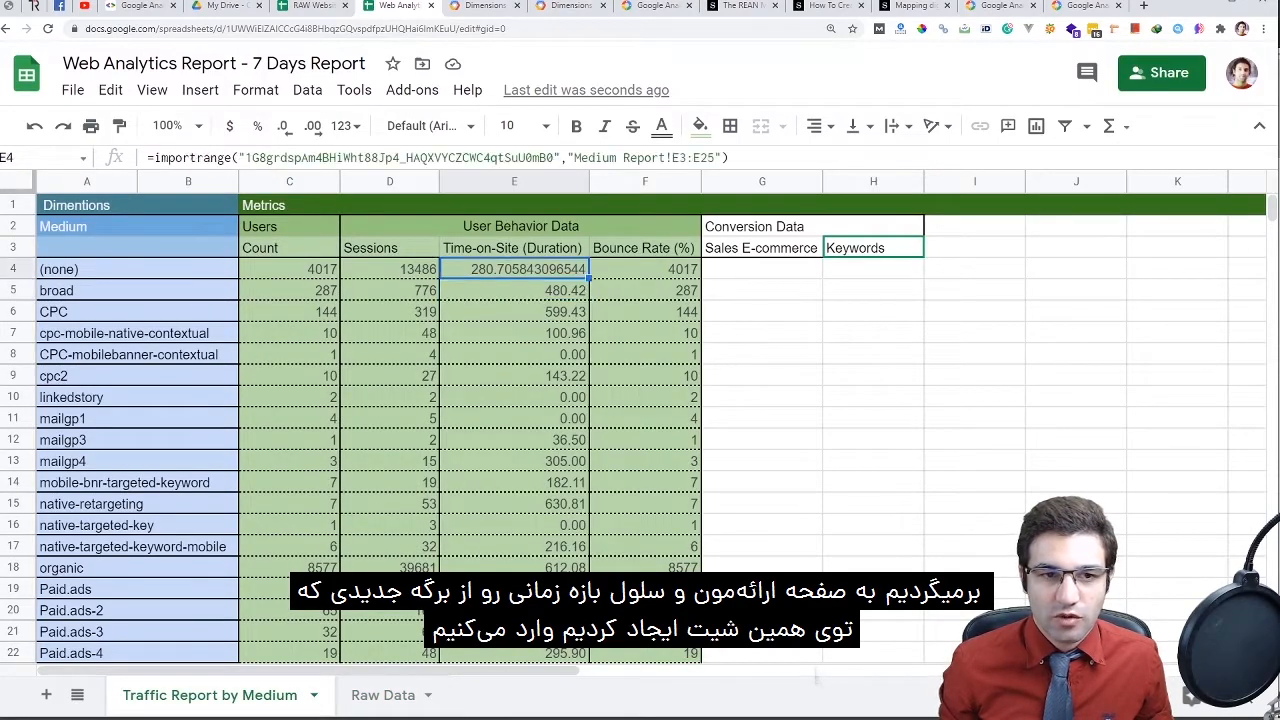
type("=")
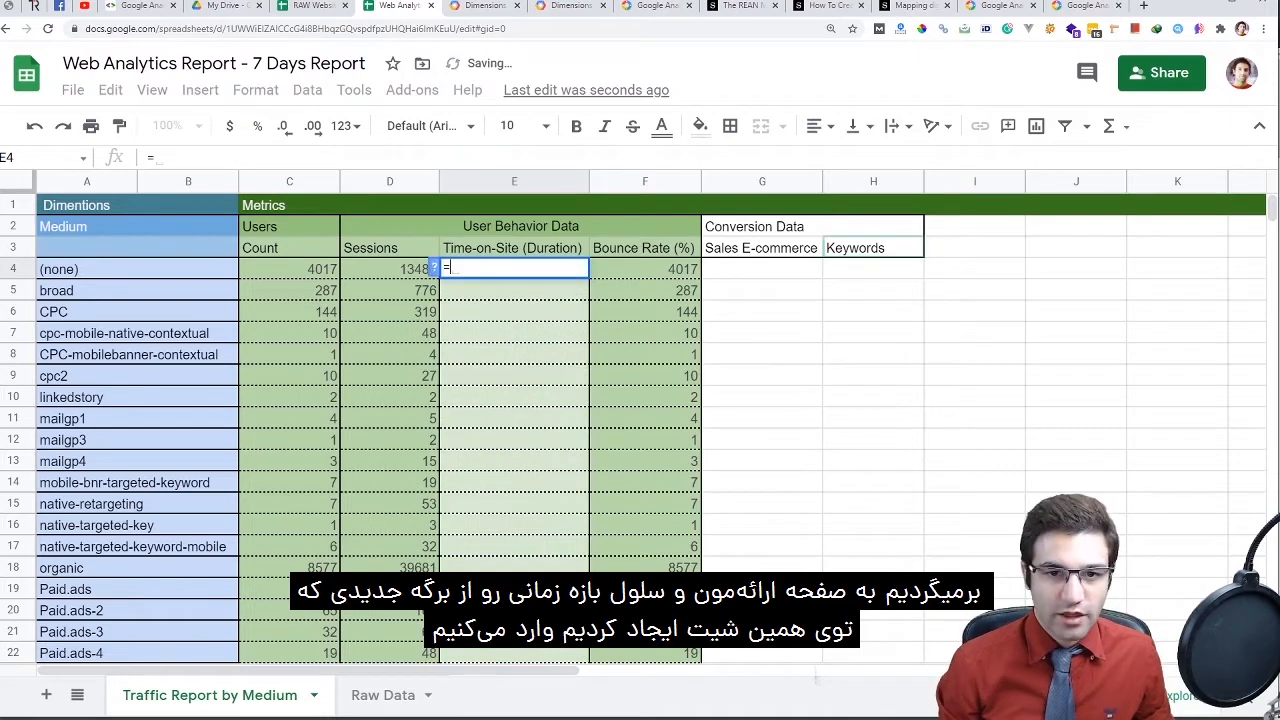
left_click(383, 695)
left_click(86, 226)
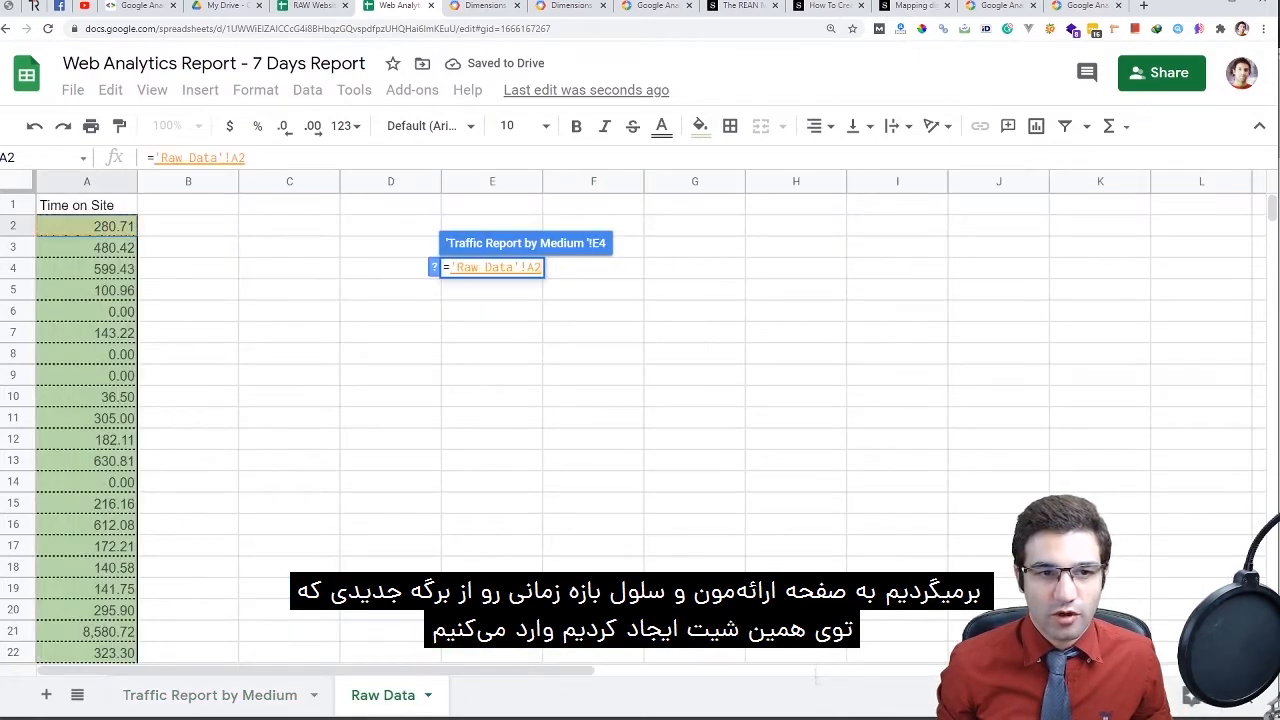
key("Return")
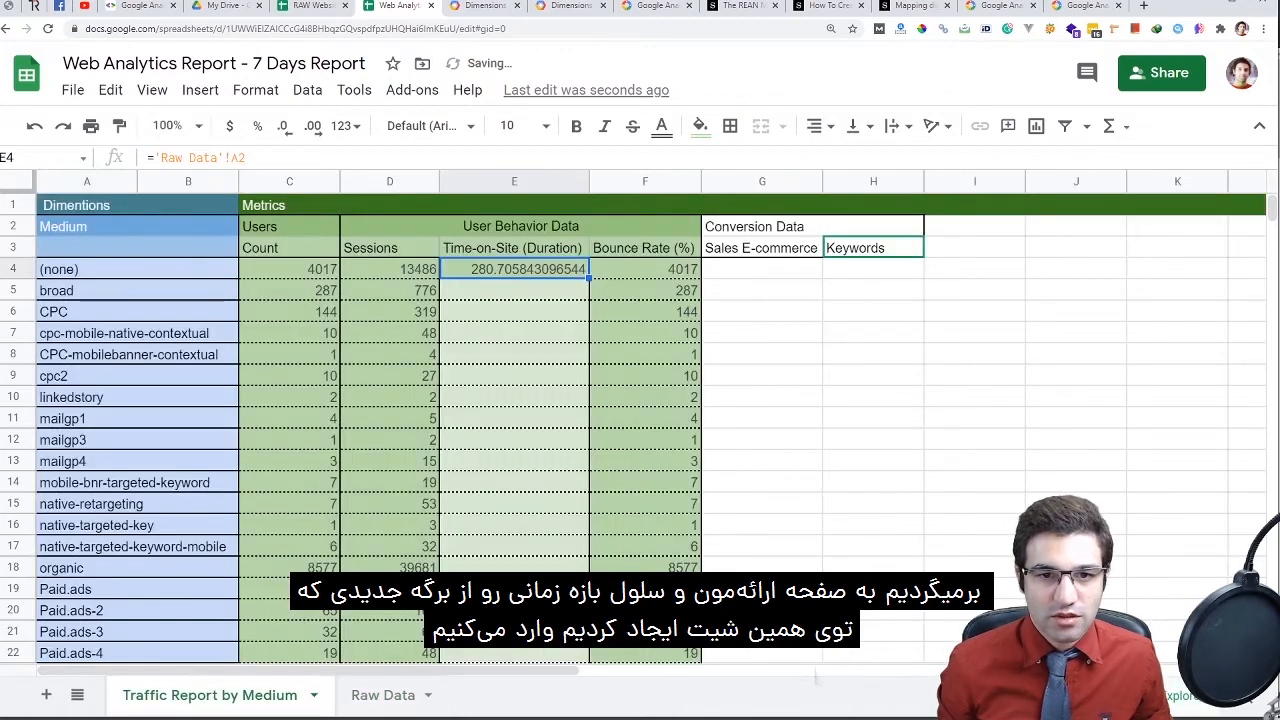
scroll(640, 420, "down", 2)
scroll(640, 420, "up", 2)
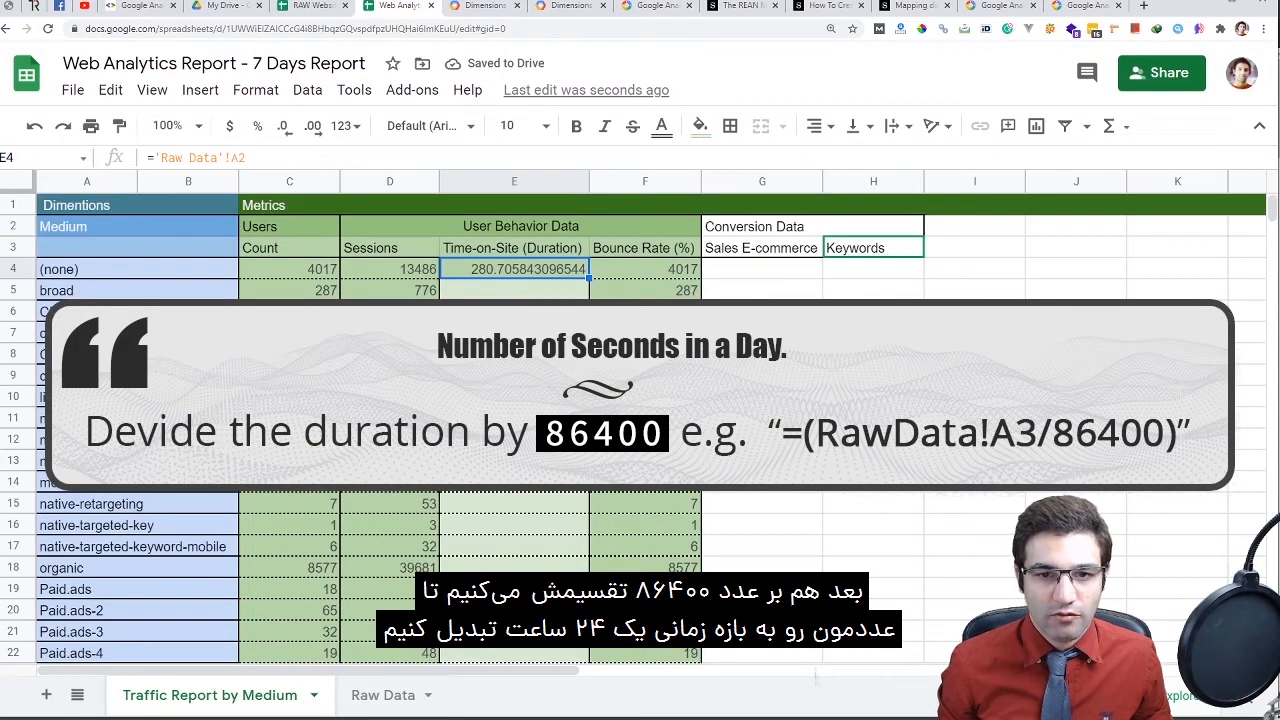
Divide E4 by 86400, format it as Duration, and fill it down to row 26
left_click(246, 157)
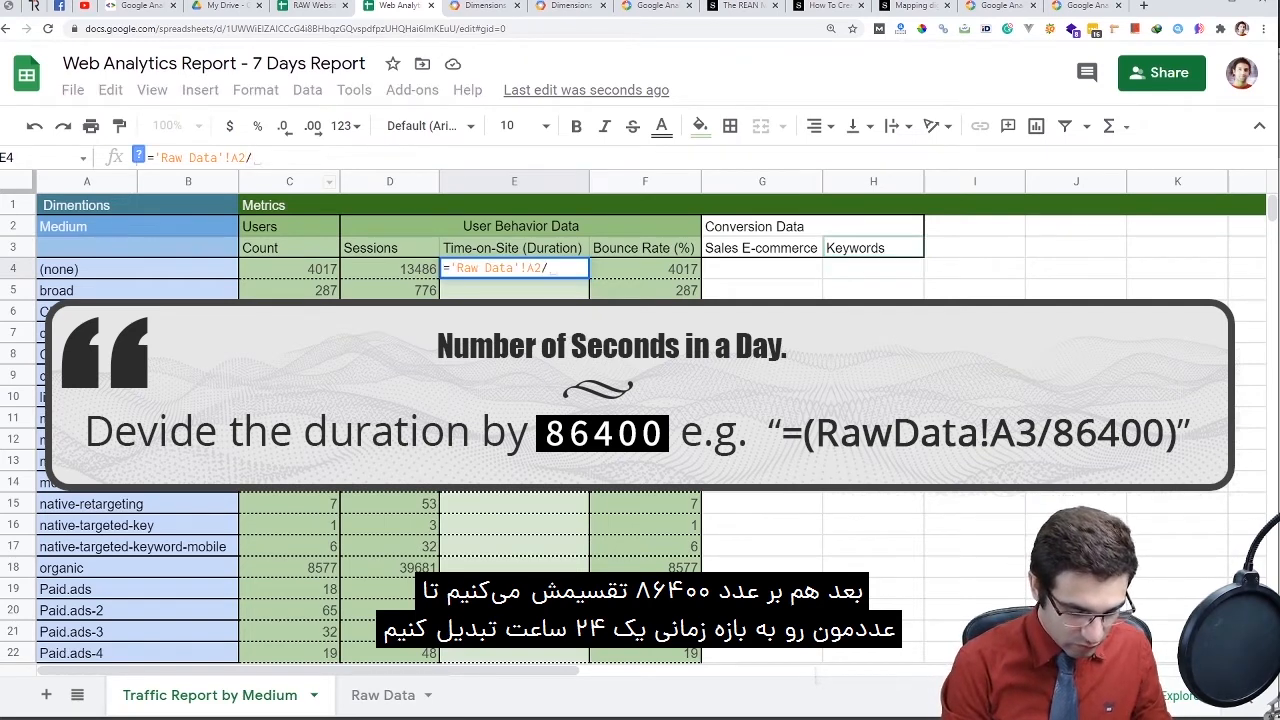
type("/86400")
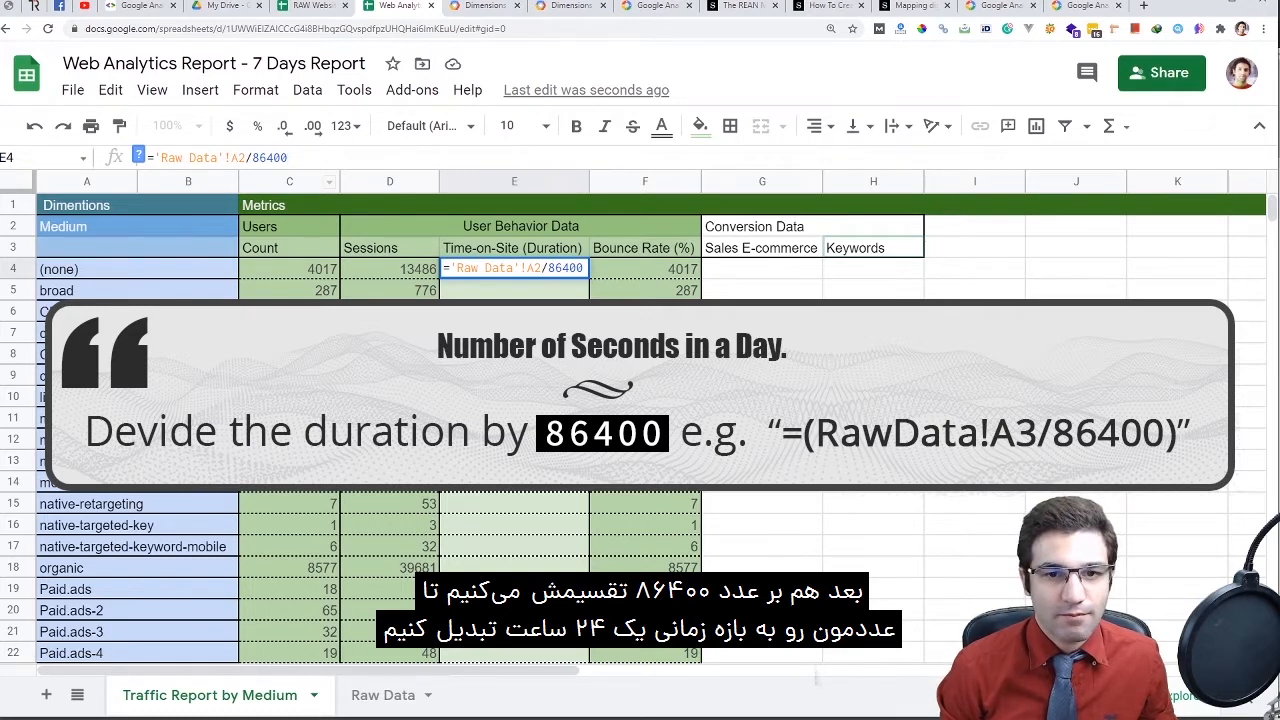
key("Return")
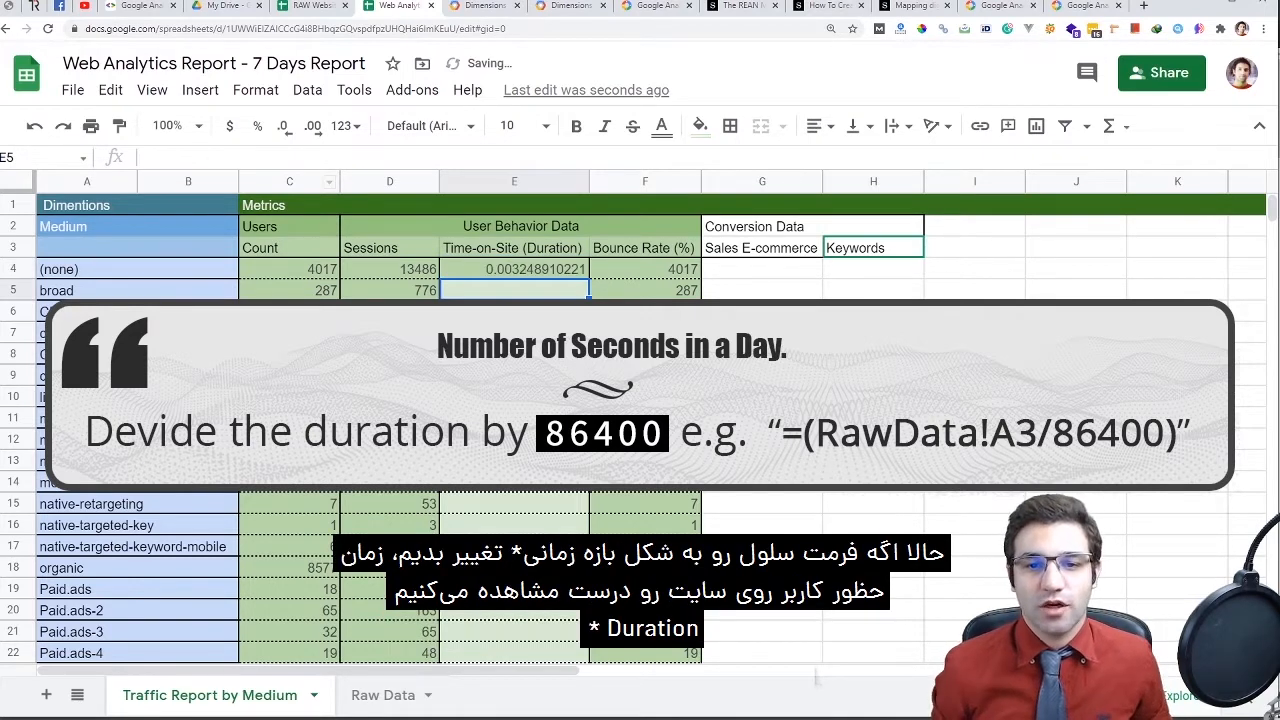
left_click(514, 269)
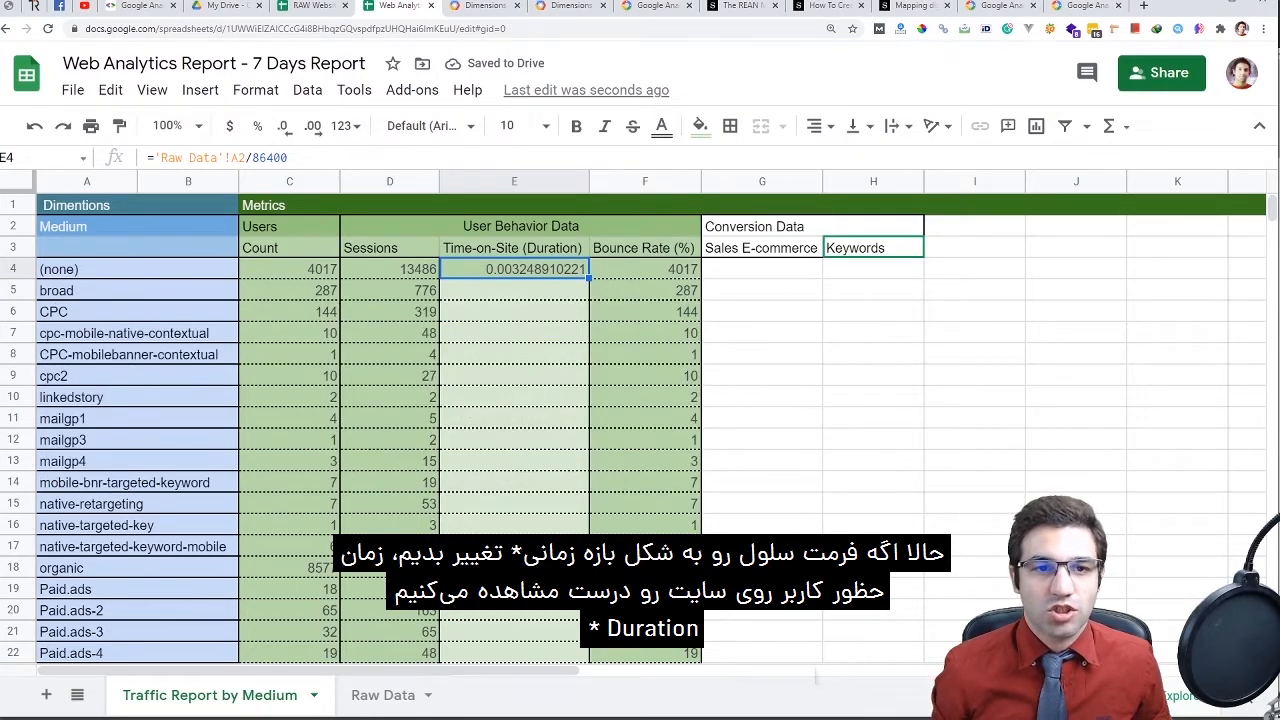
left_click(345, 126)
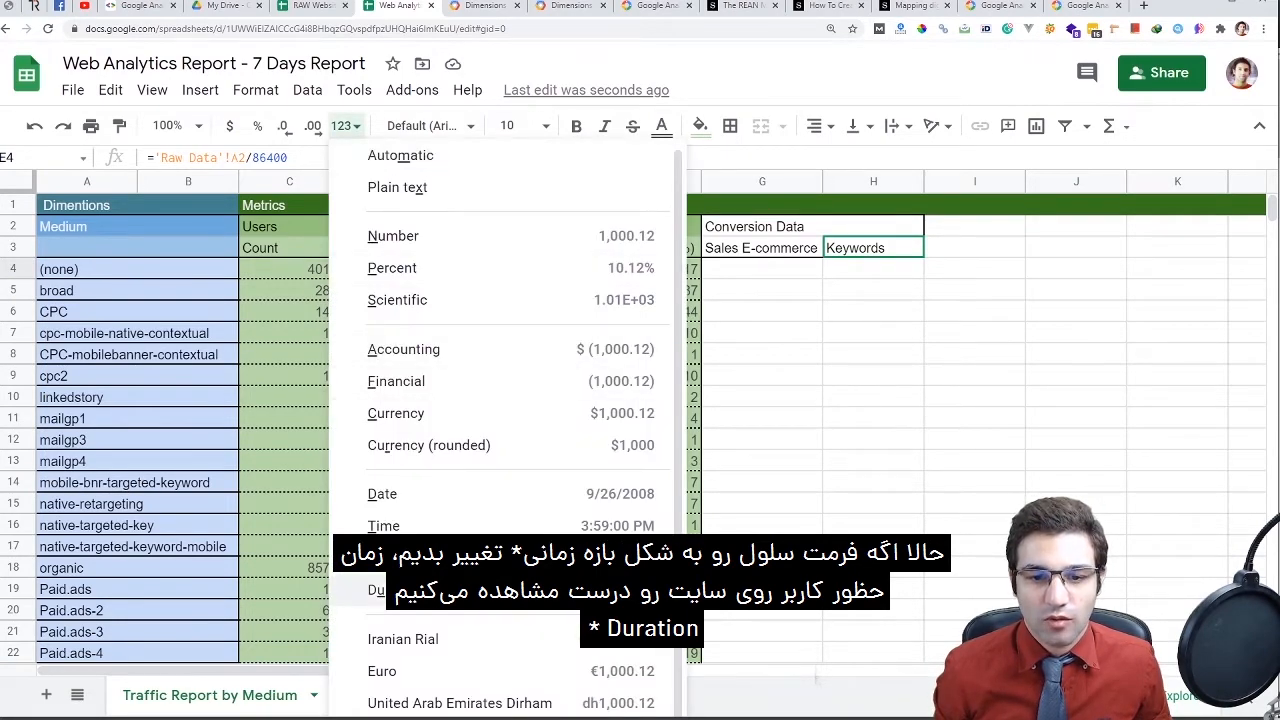
left_click(362, 590)
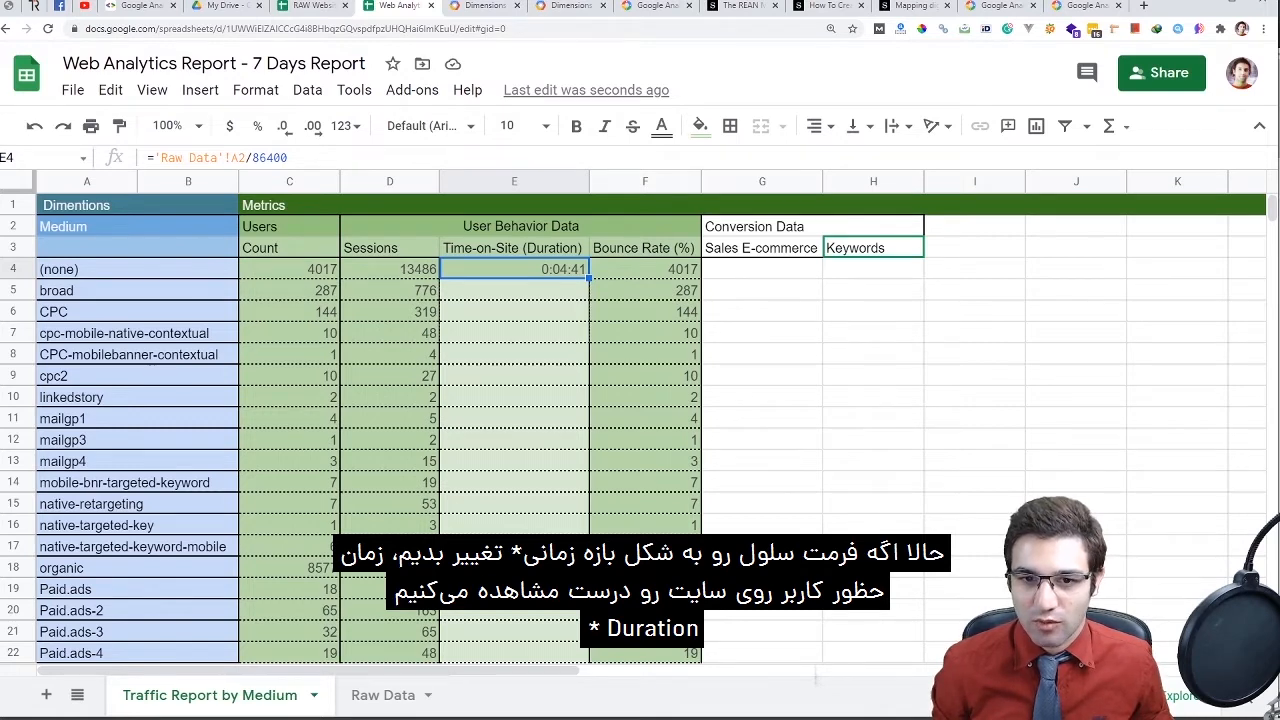
scroll(640, 420, "down", 2)
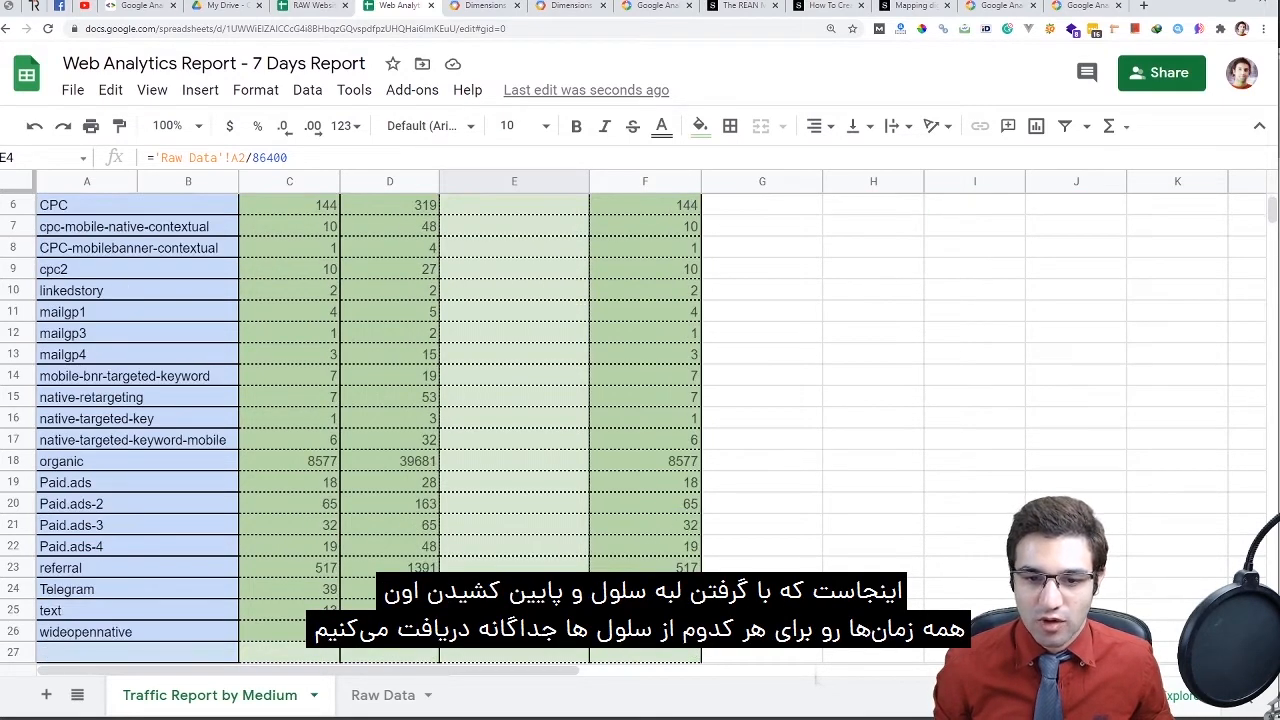
scroll(640, 420, "down", 3)
left_click_drag(589, 567, 589, 491)
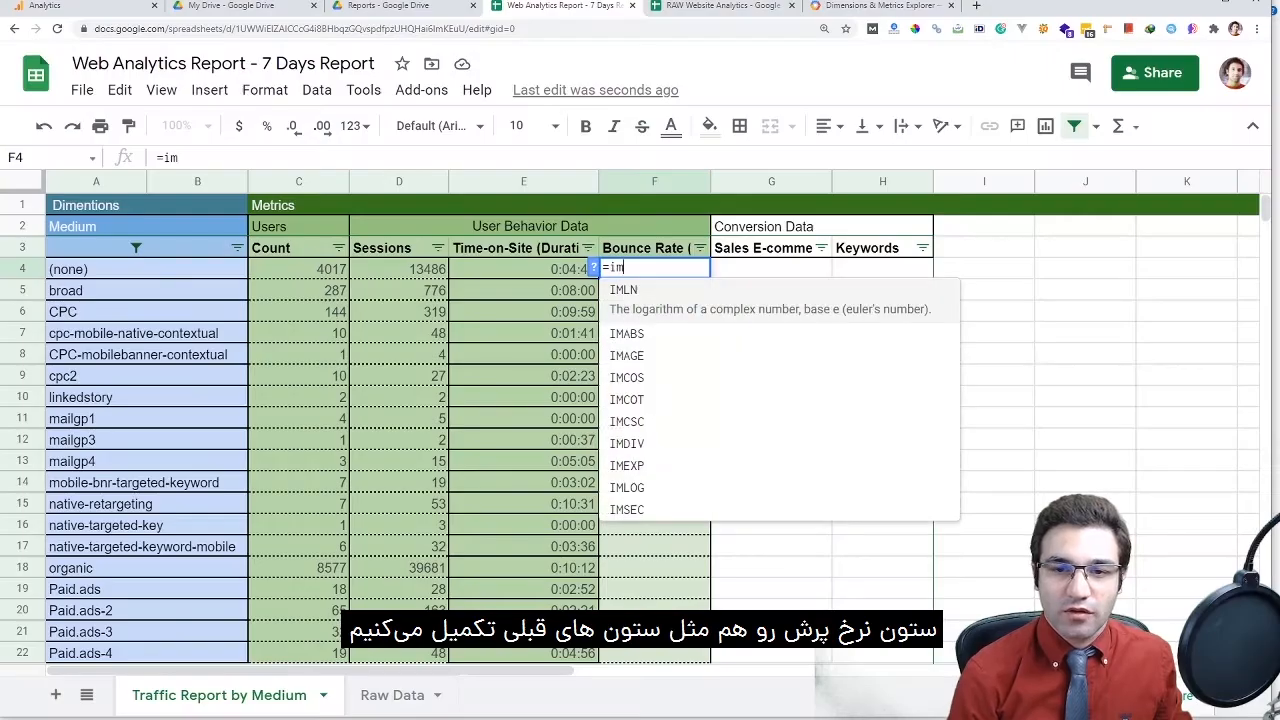
Start an IMPORTRANGE formula in F4 using the source spreadsheet ID copied from D4
type("portran")
key("Tab")
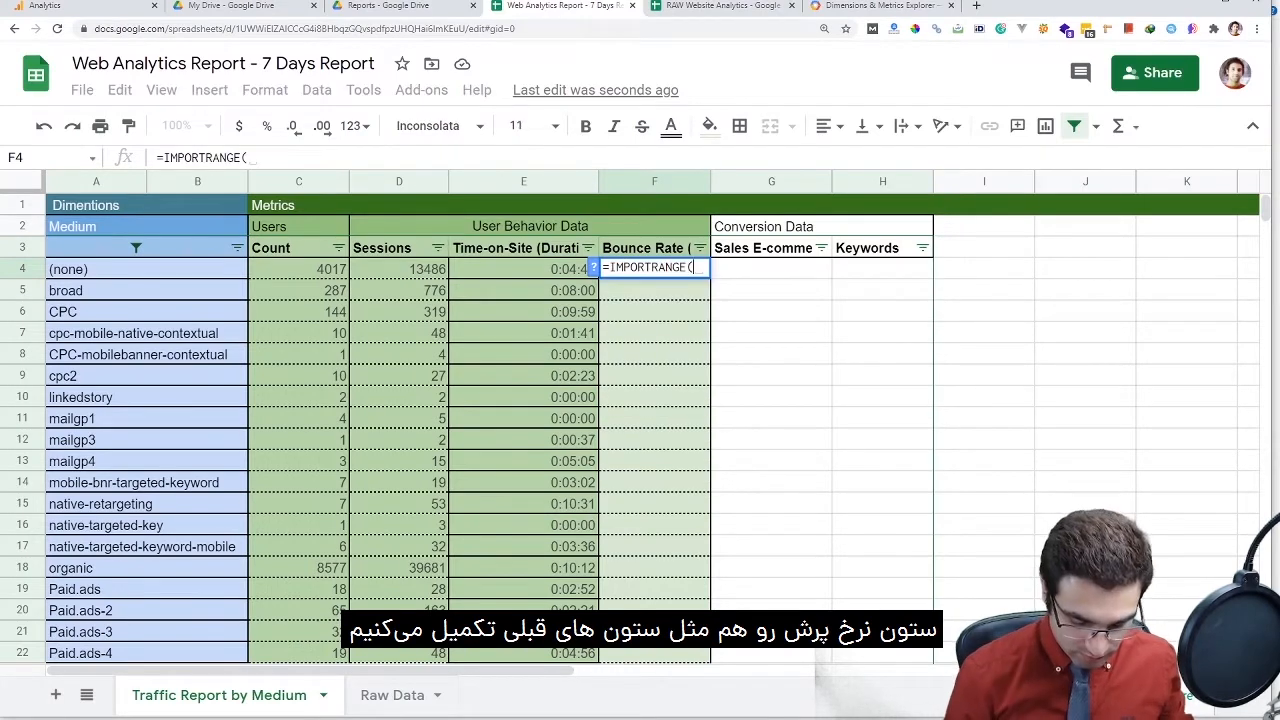
type("\"\",\"\"")
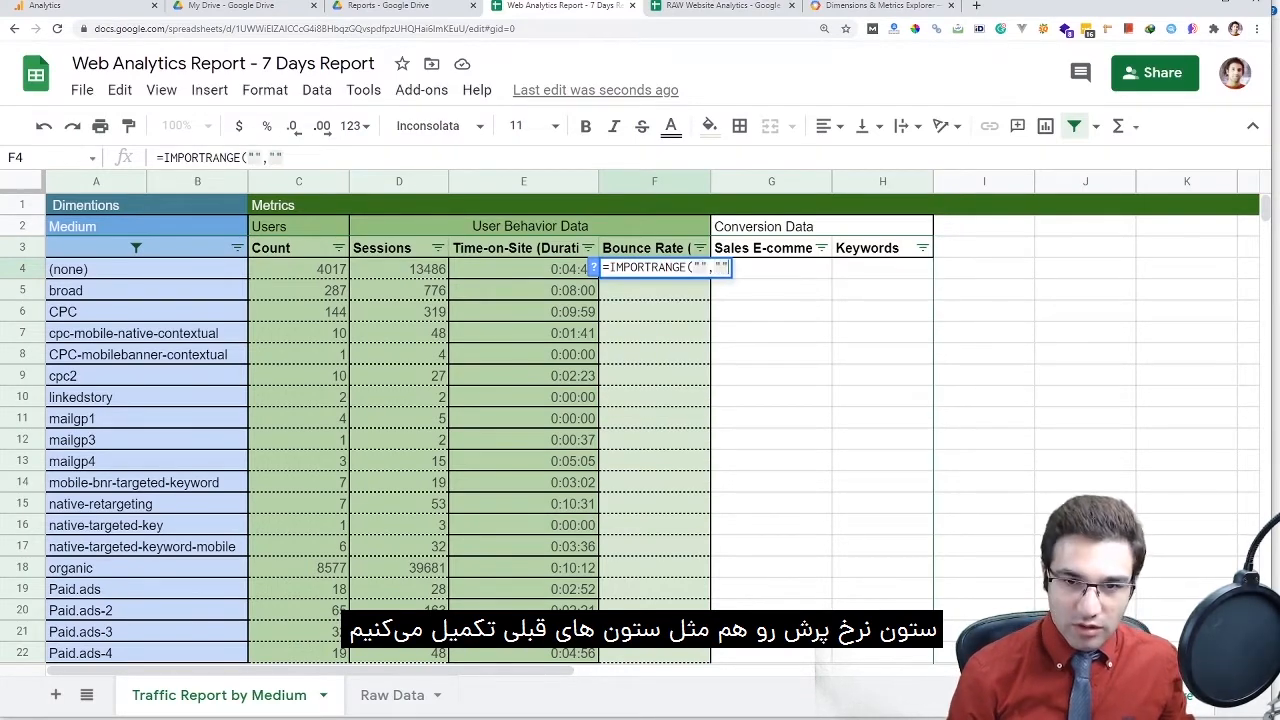
left_click_drag(248, 157, 569, 157)
key("ctrl+c")
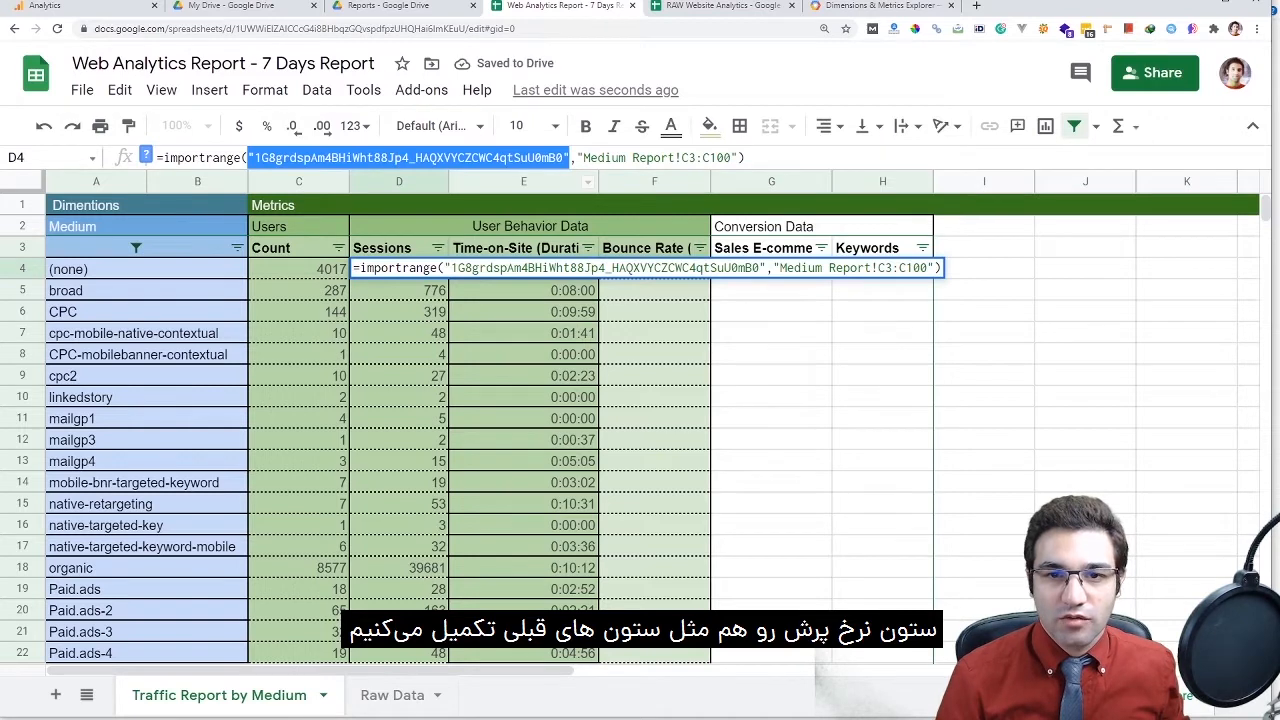
left_click(523, 311)
key("Escape")
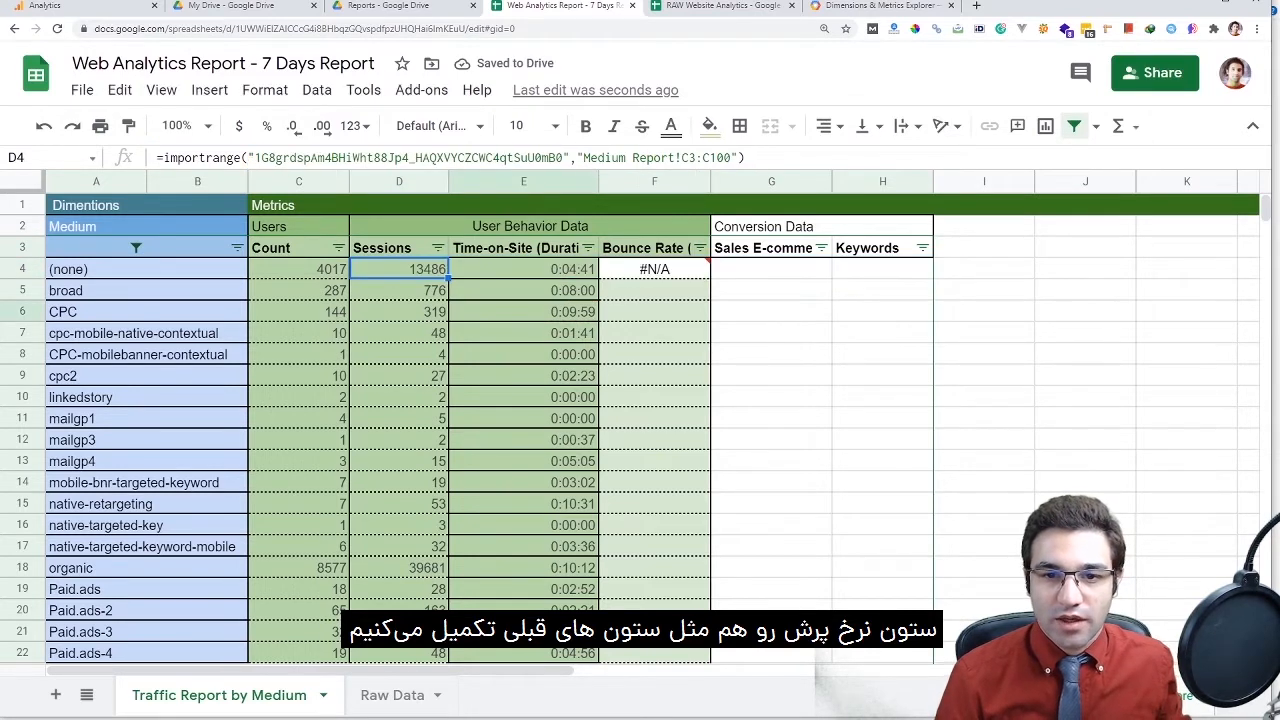
double_click(697, 268)
key("ctrl+v")
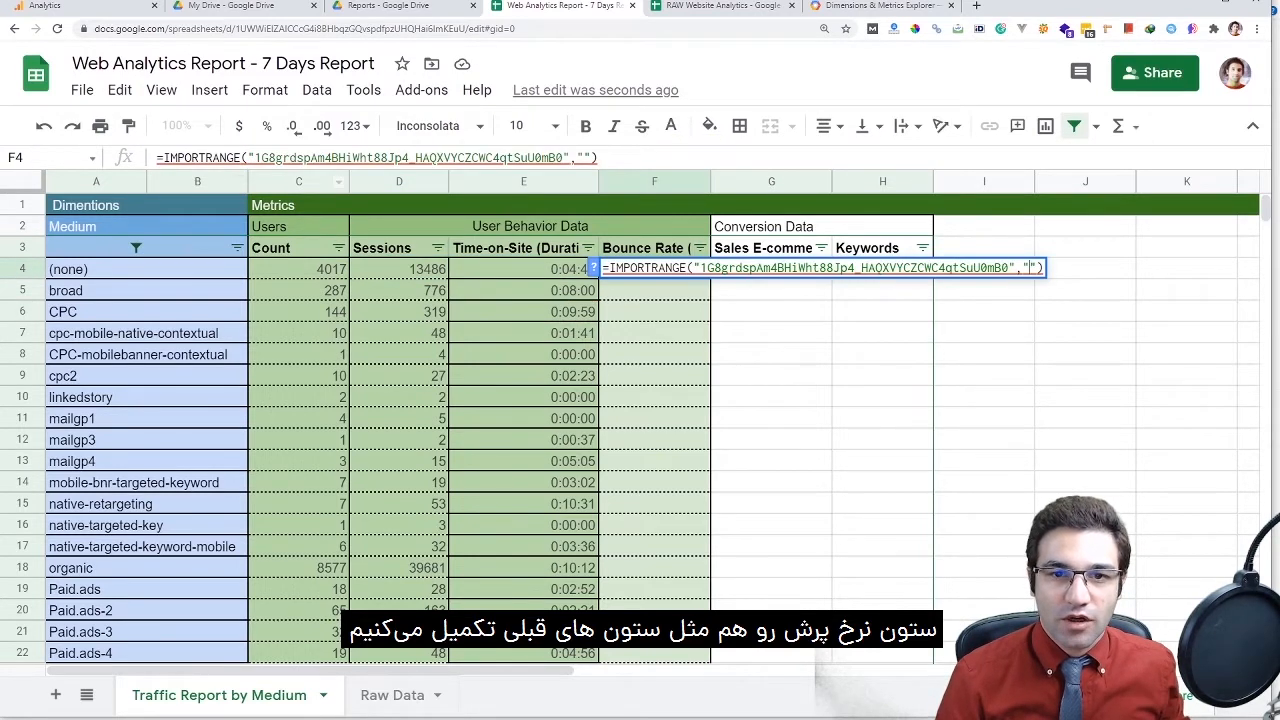
Paste D4's Medium Report!C3:C100 range argument into F4's formula
left_click(718, 6)
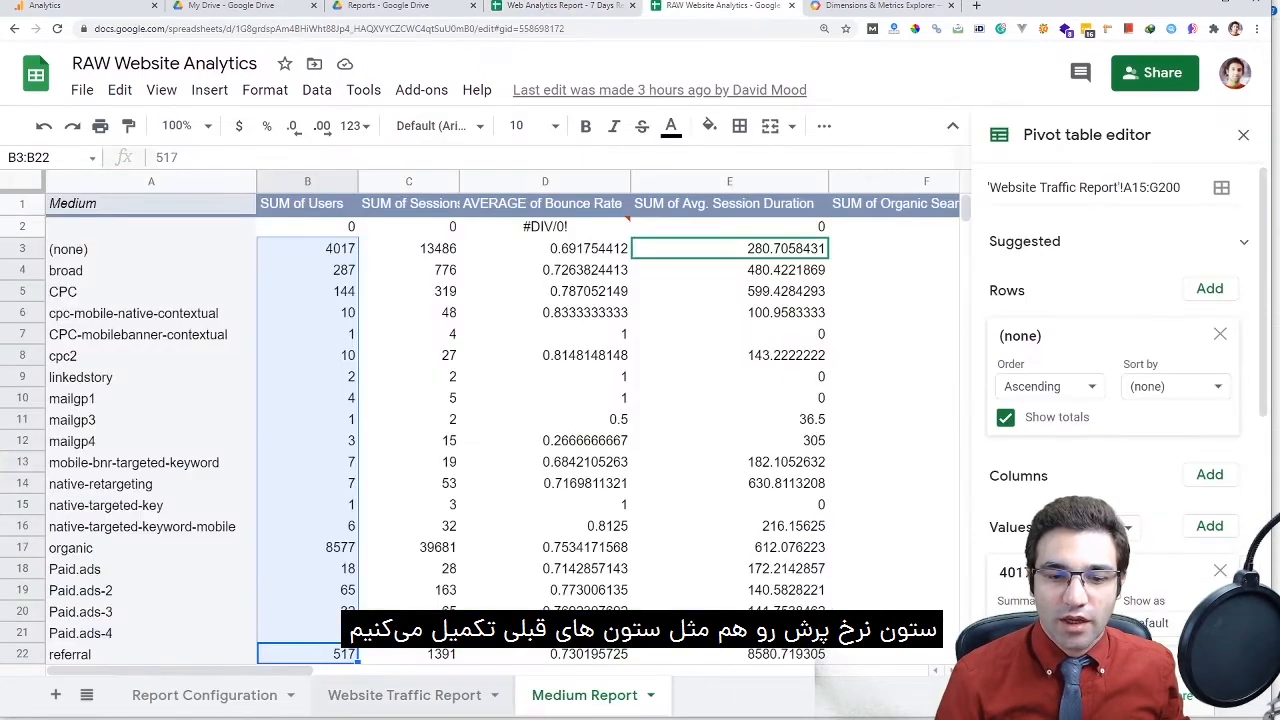
left_click(404, 695)
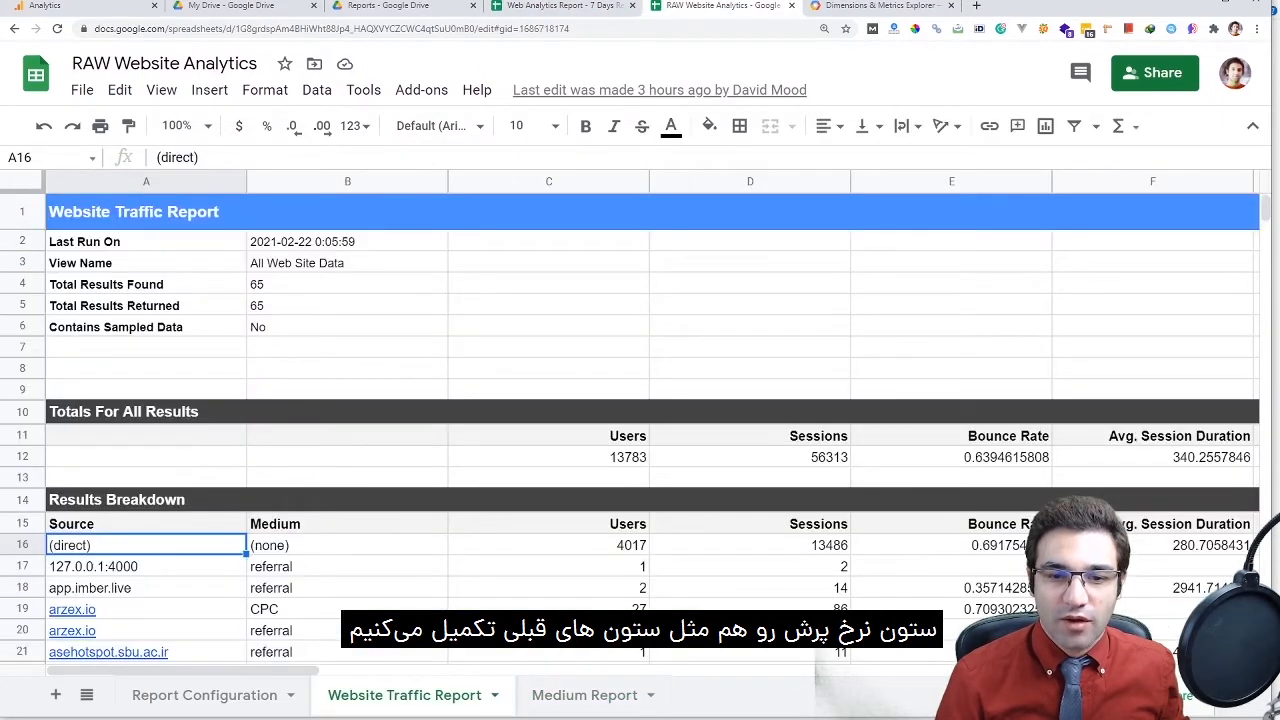
left_click(562, 6)
double_click(399, 268)
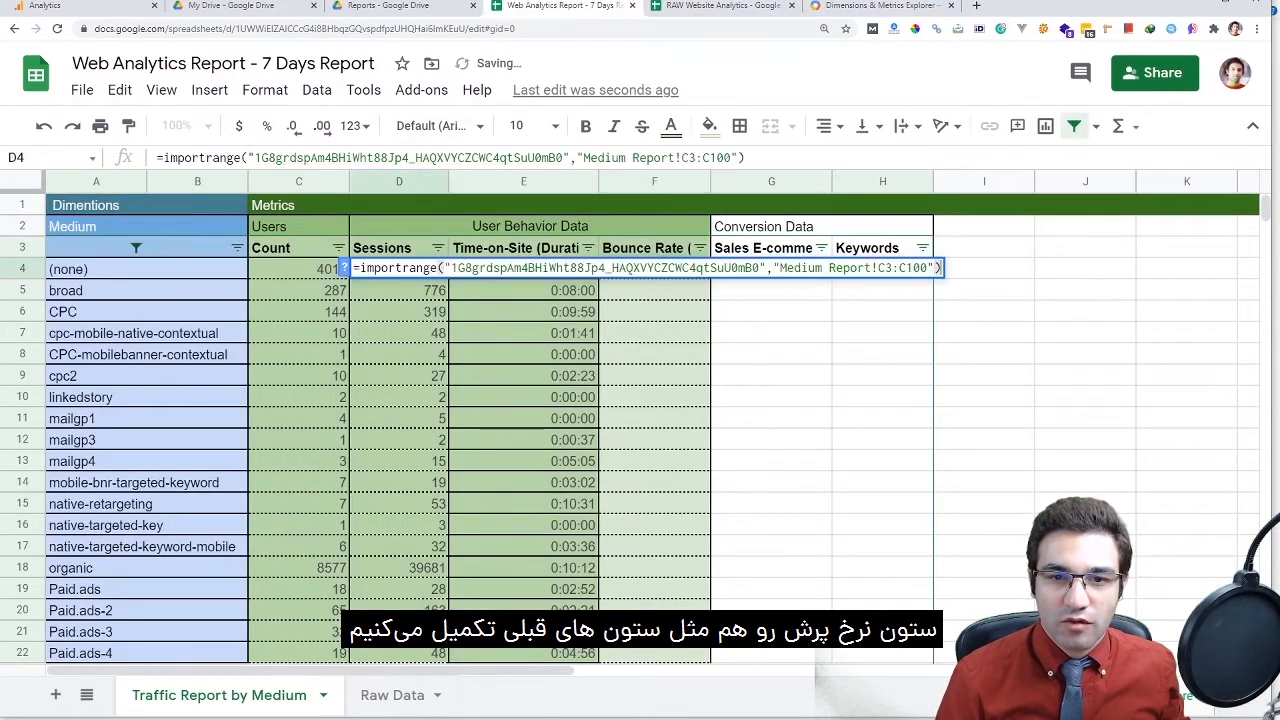
left_click_drag(777, 268, 936, 268)
key("ctrl+c")
left_click(771, 333)
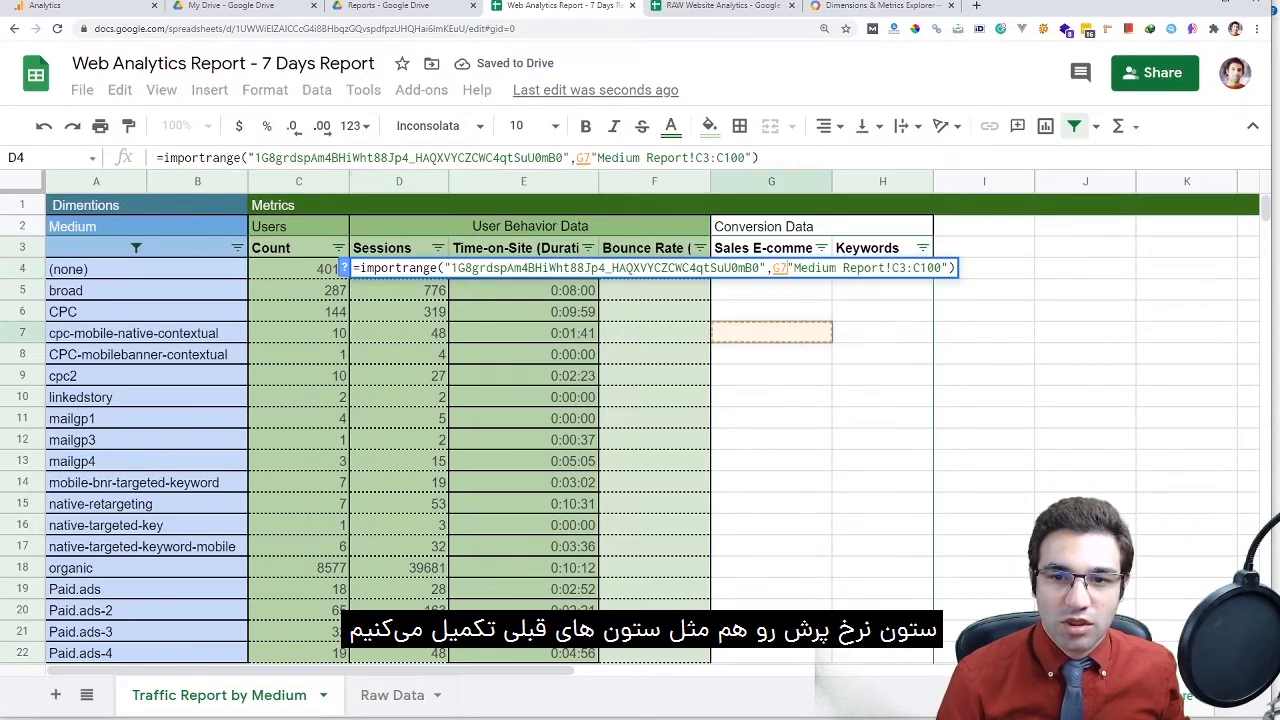
key("Escape")
triple_click(654, 268)
left_click(1029, 268)
key("ctrl+v")
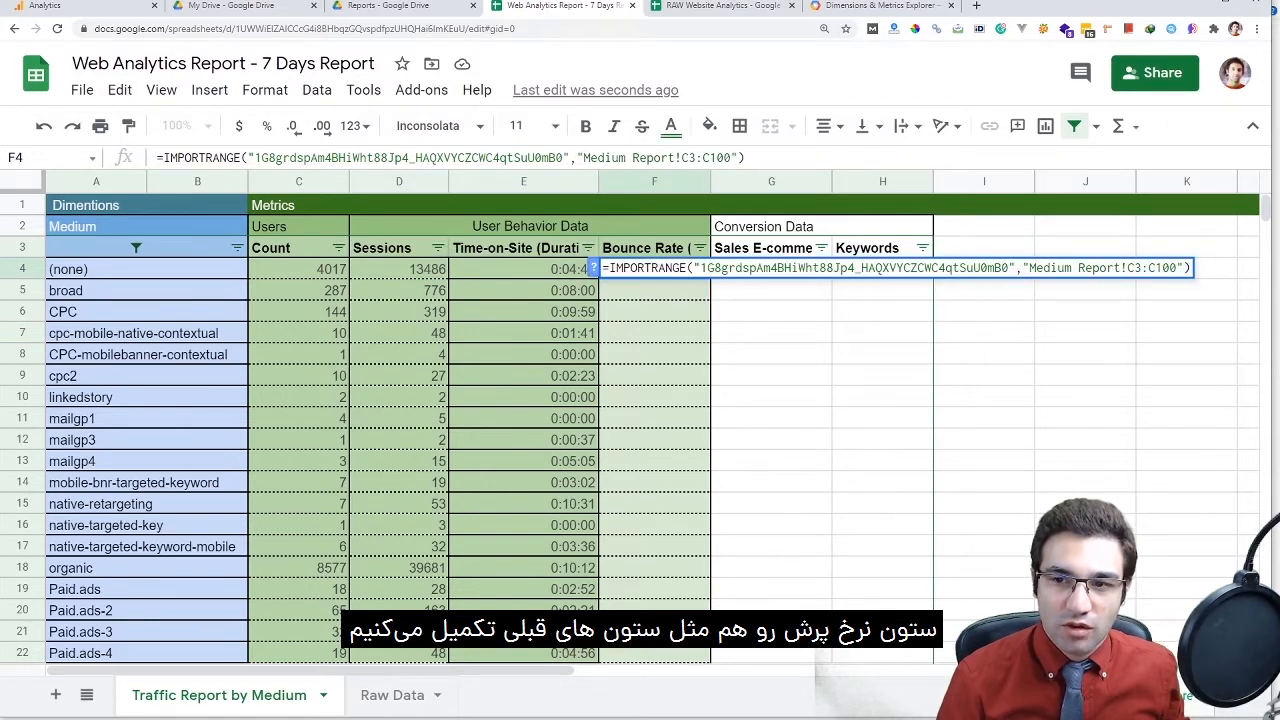
Change F4's import range to Medium Report!D3:D100, the source Bounce Rate column
left_click_drag(1135, 268, 1127, 268)
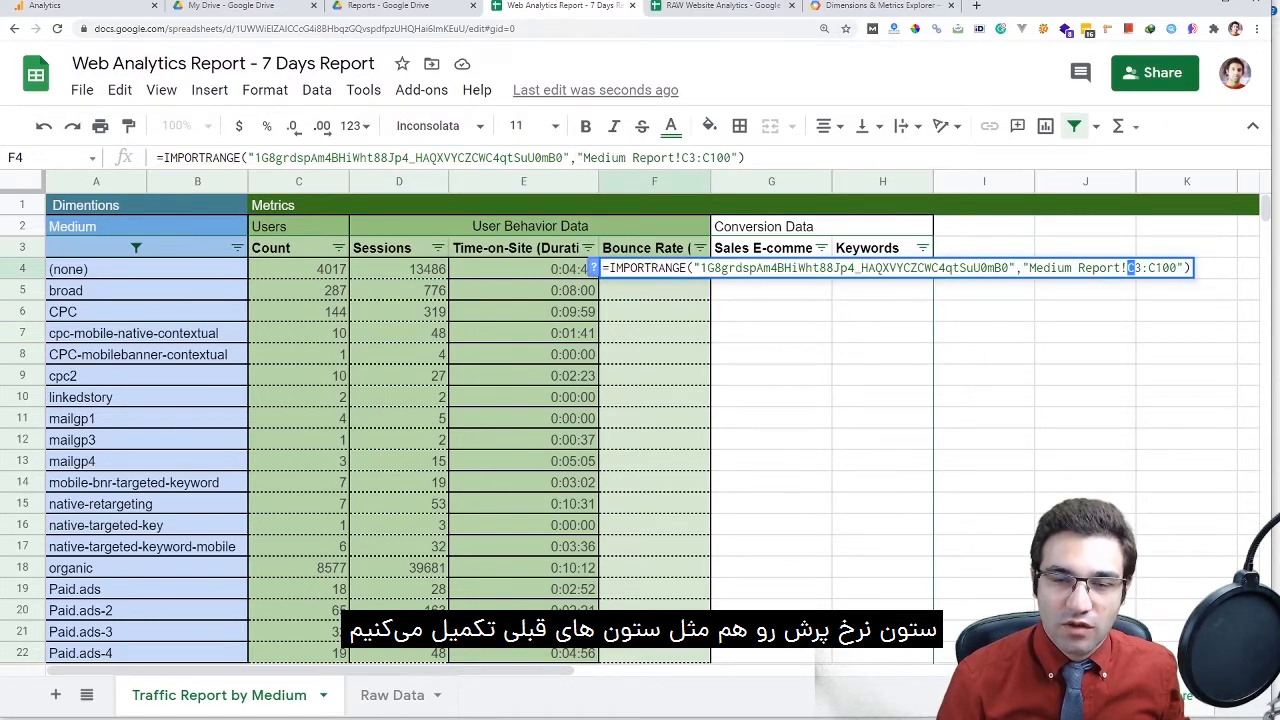
key("ctrl+Tab")
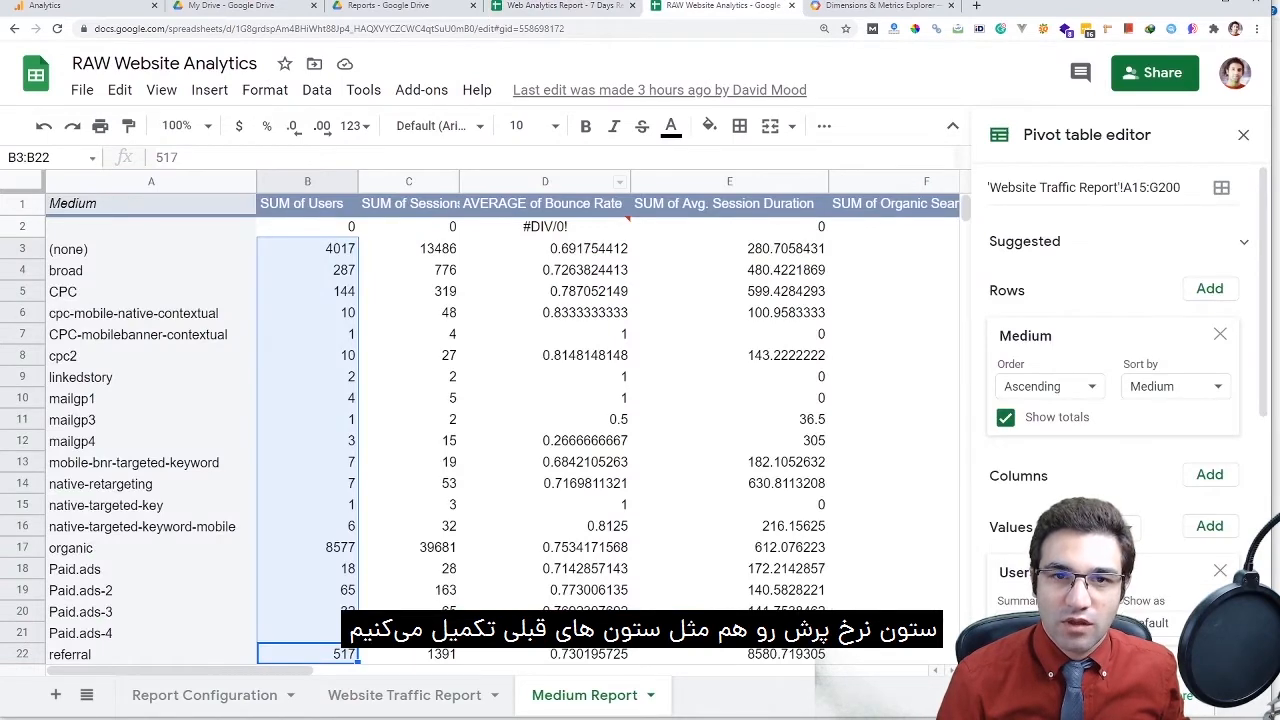
key("ctrl+shift+Tab")
type("D")
key("shift+Left")
type("D")
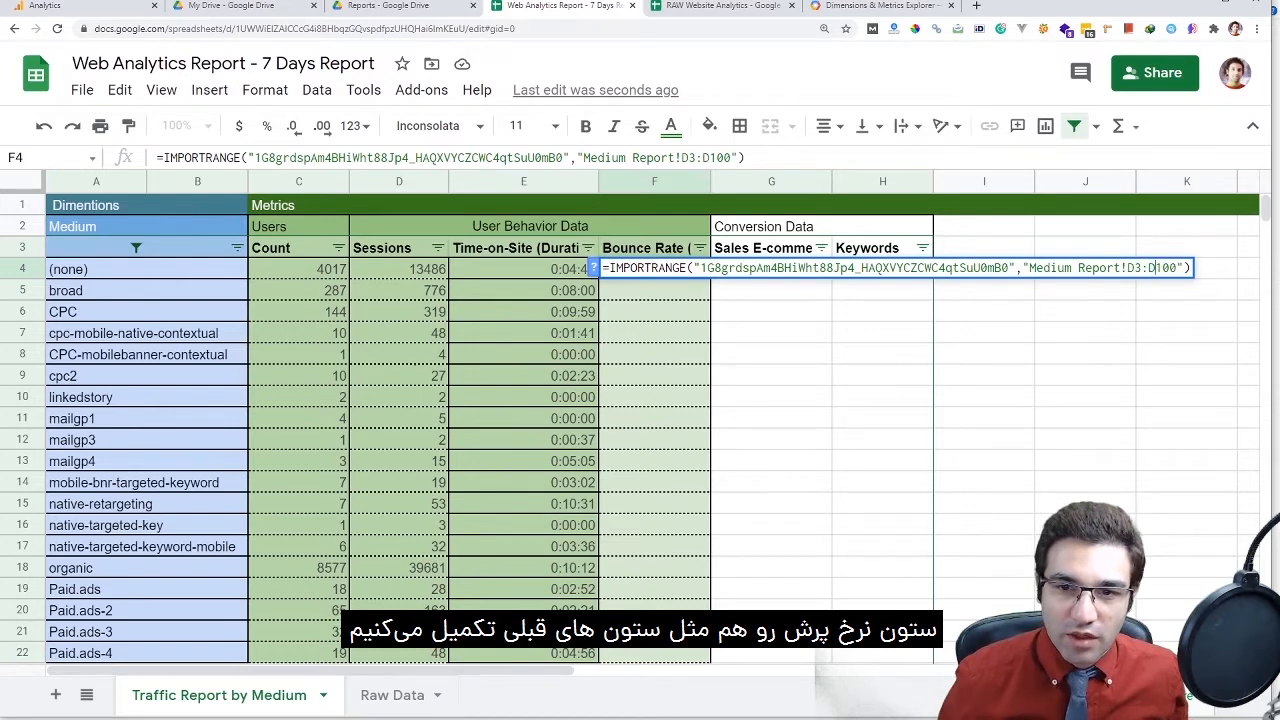
key("Return")
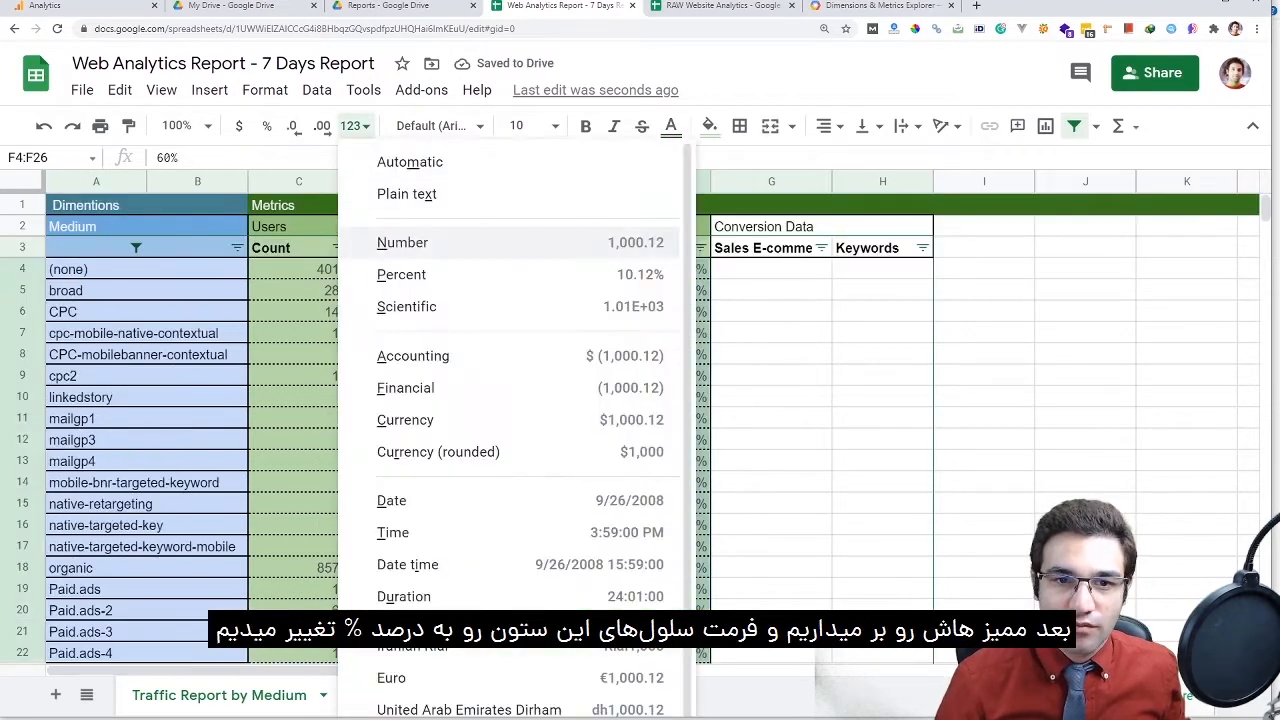
Format the Bounce Rate values as percentages with no decimal places
left_click(402, 242)
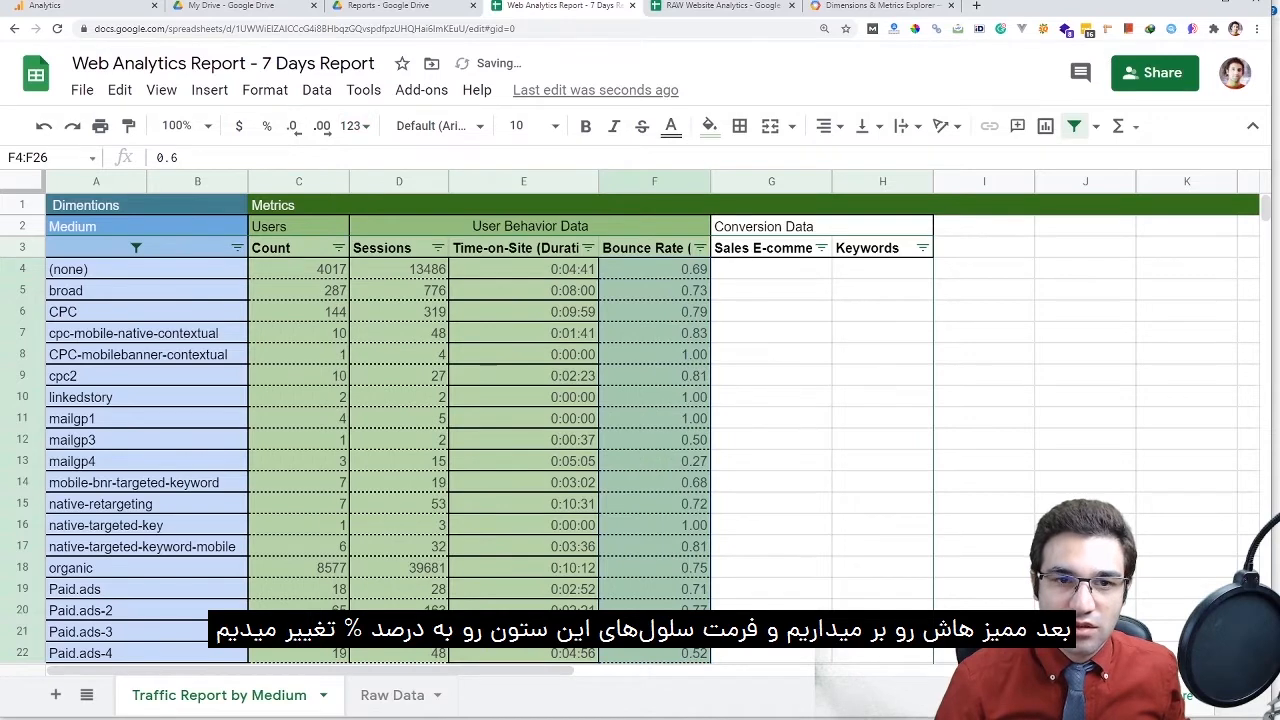
left_click(266, 126)
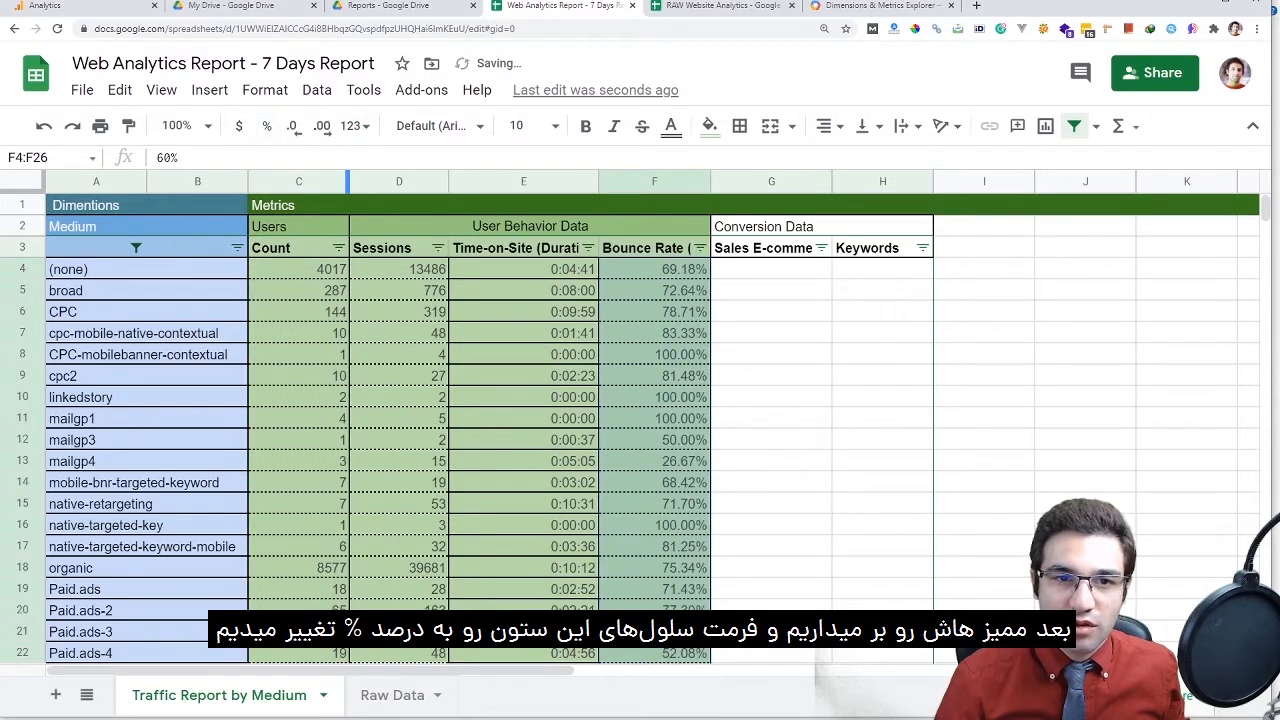
left_click(292, 126)
left_click(292, 126)
scroll(480, 420, "down", 5)
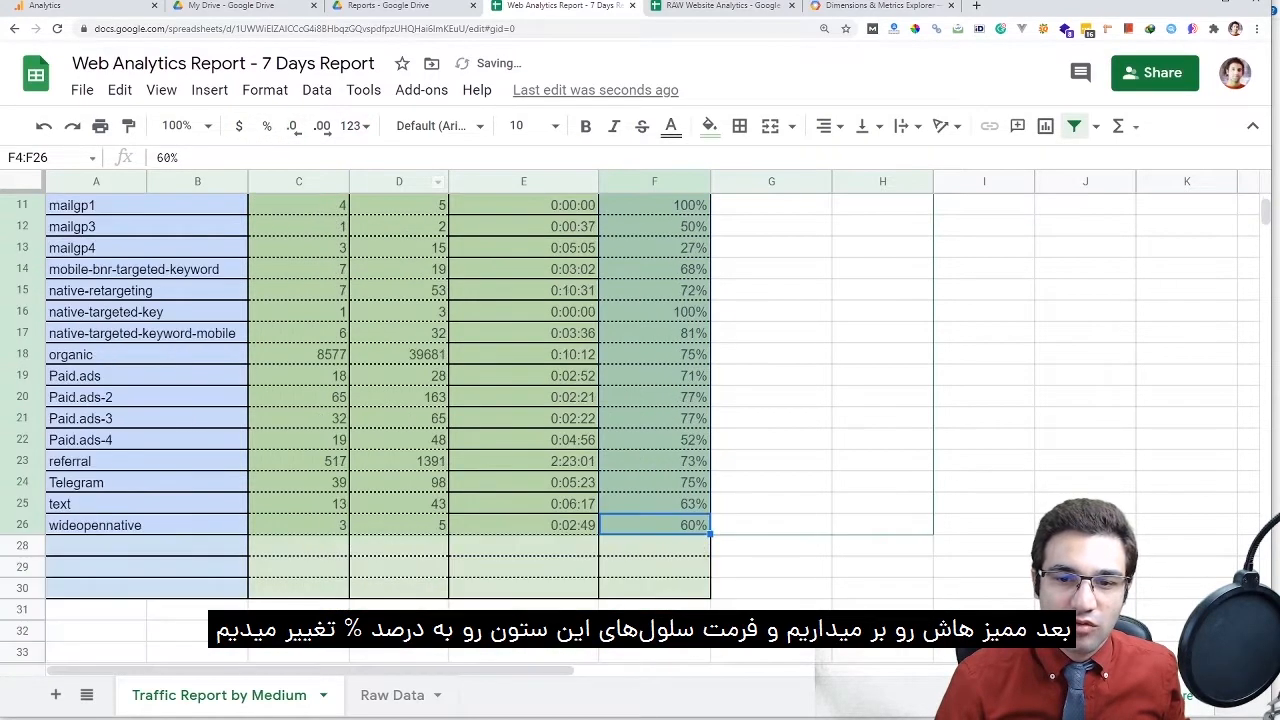
scroll(480, 420, "up", 4)
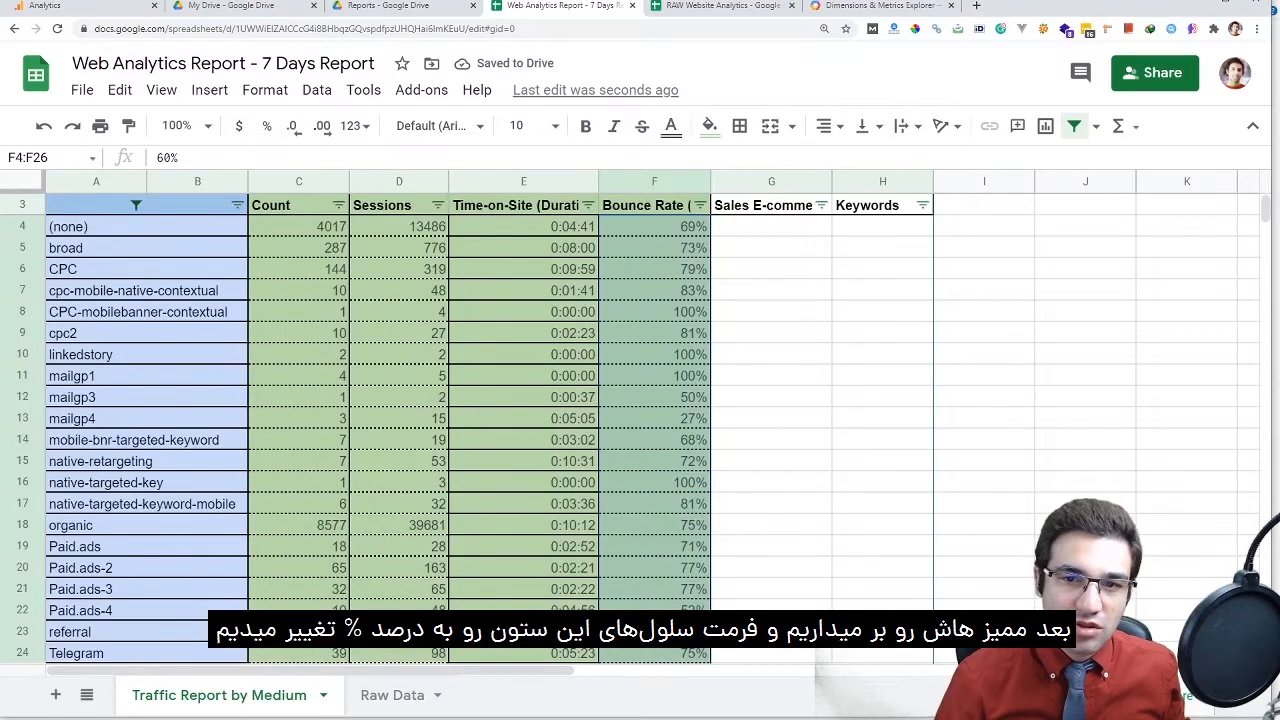
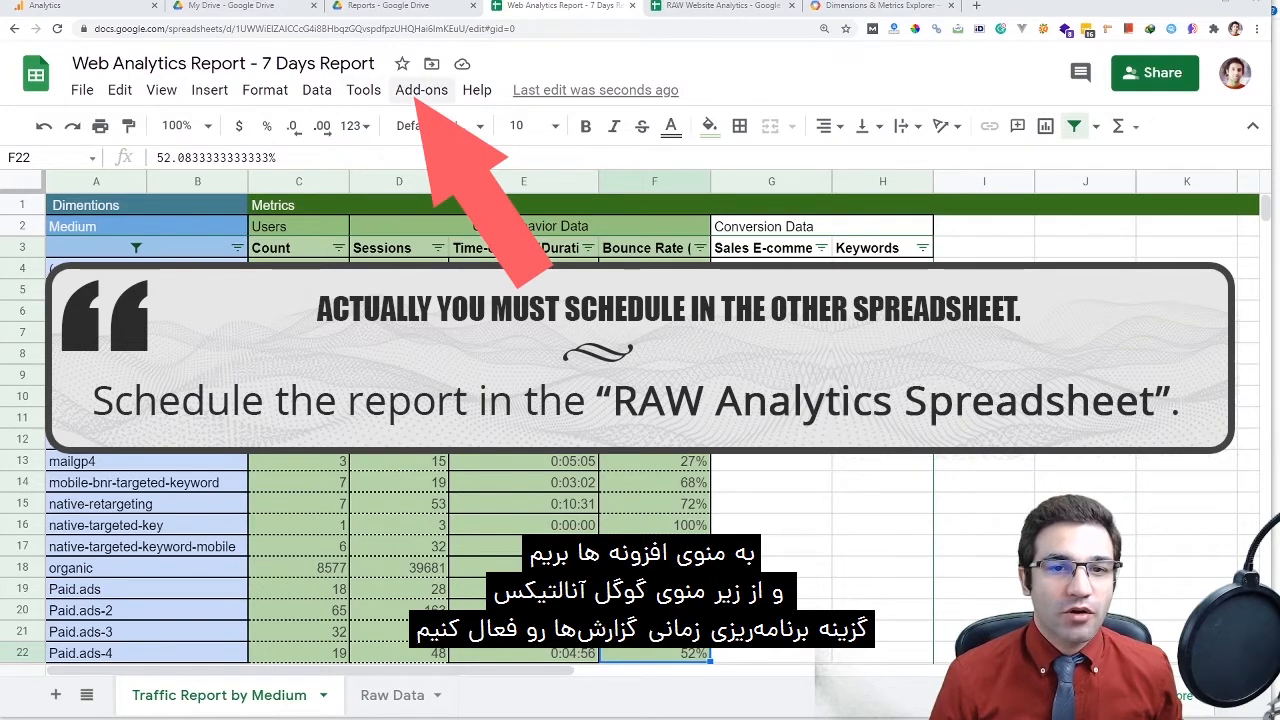
Enable weekly Google Analytics report runs on Monday, midnight–1 a.m., and save the schedule
left_click(421, 90)
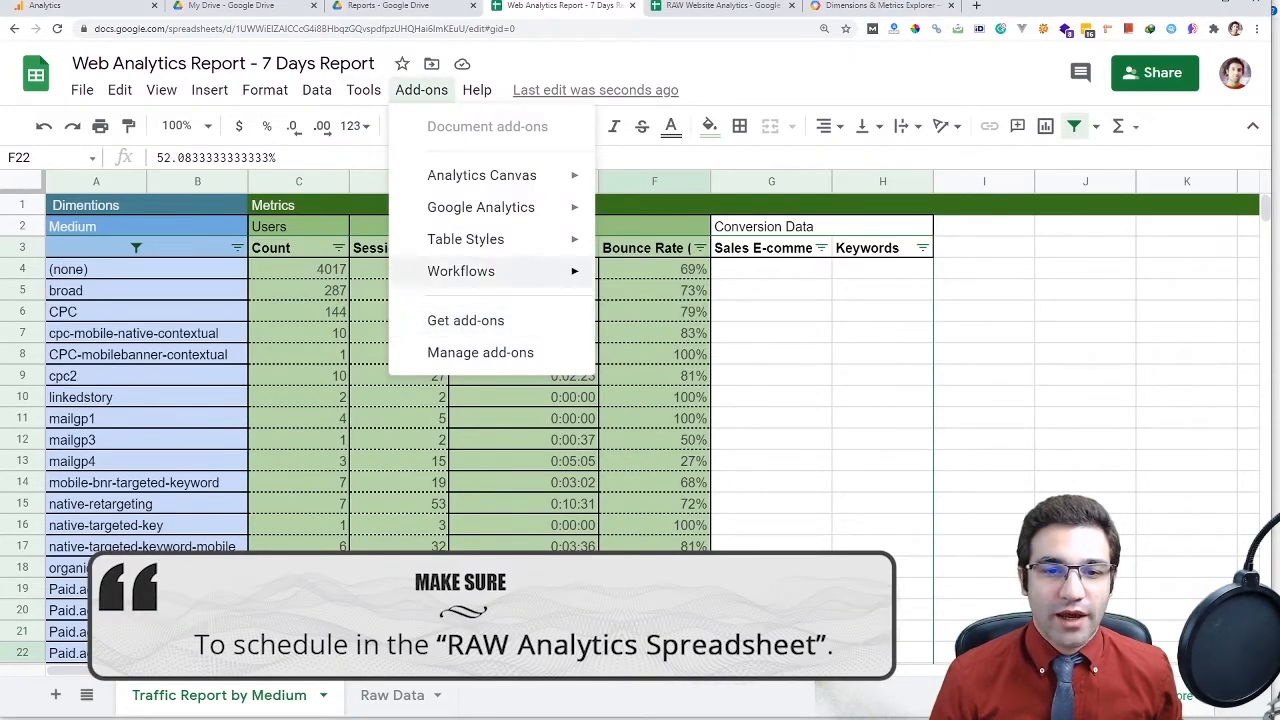
mouse_move(481, 207)
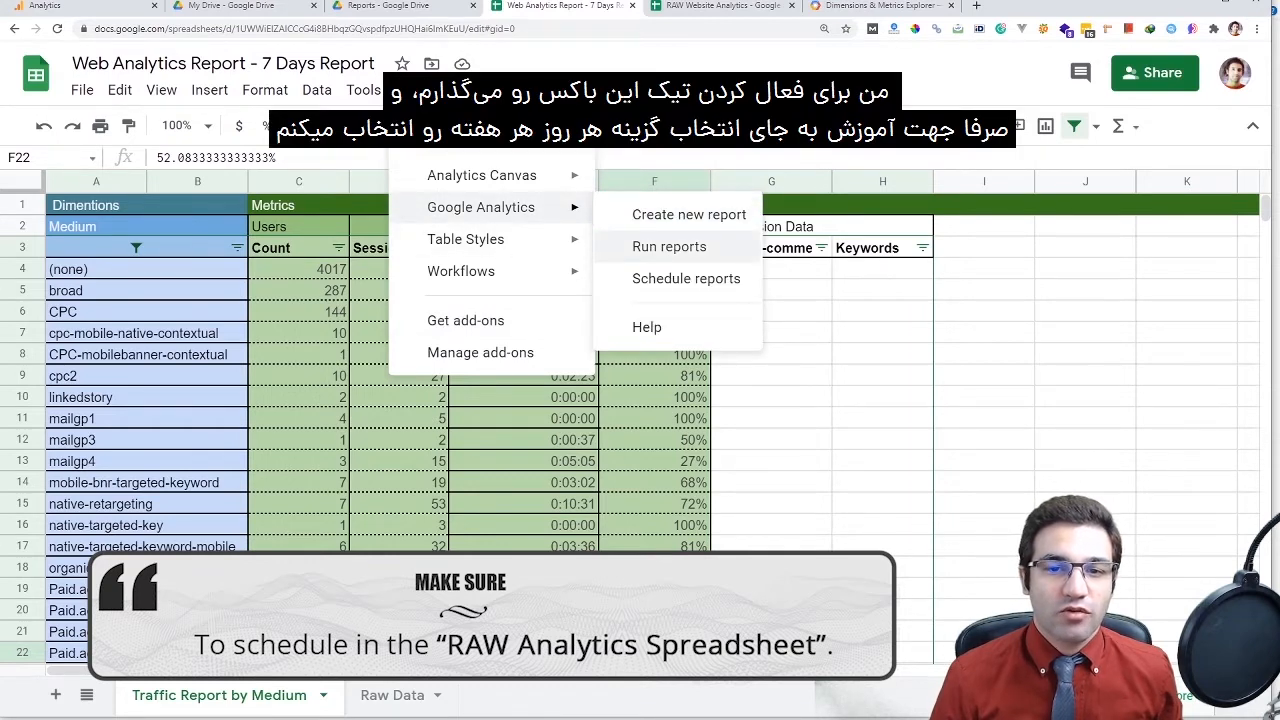
left_click(686, 278)
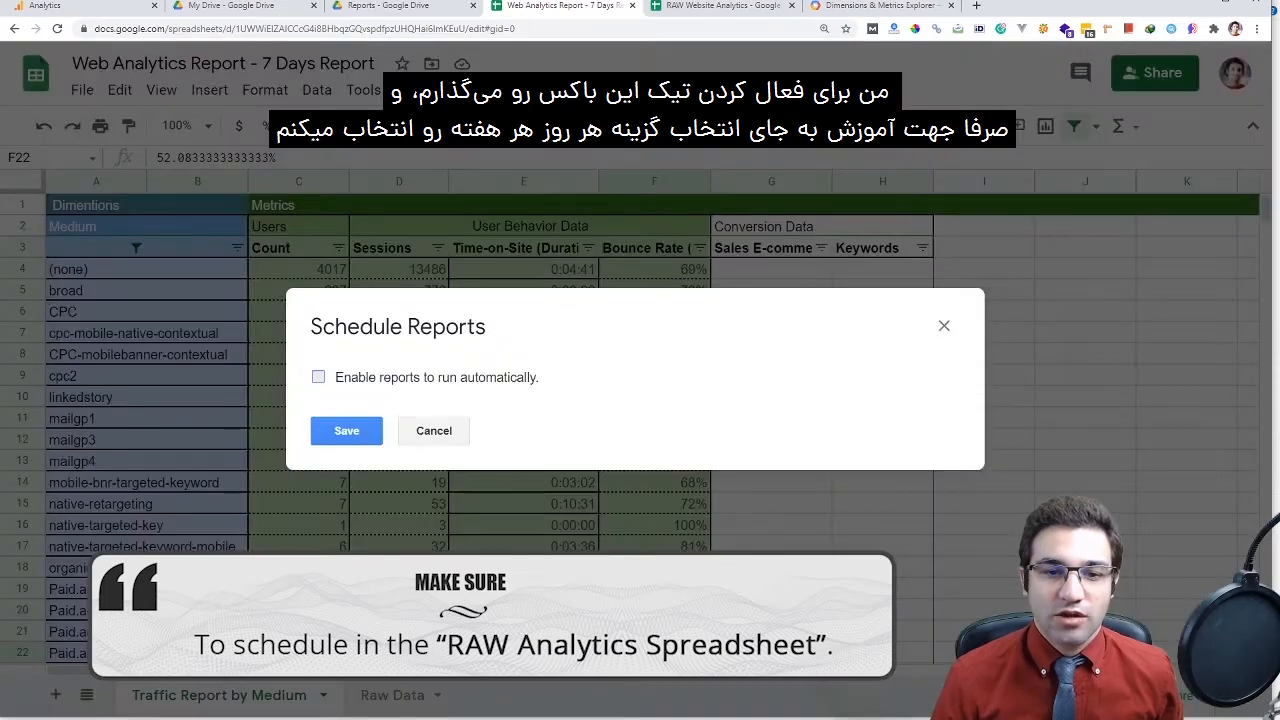
left_click(318, 377)
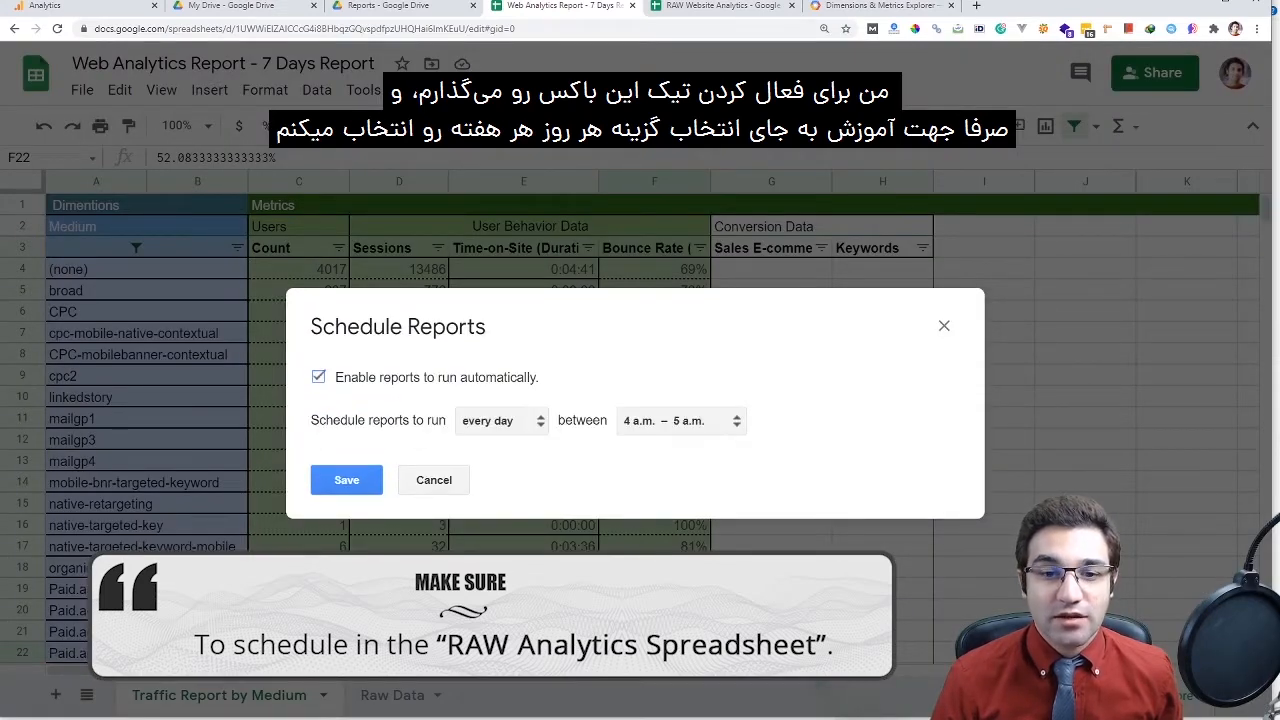
left_click(490, 421)
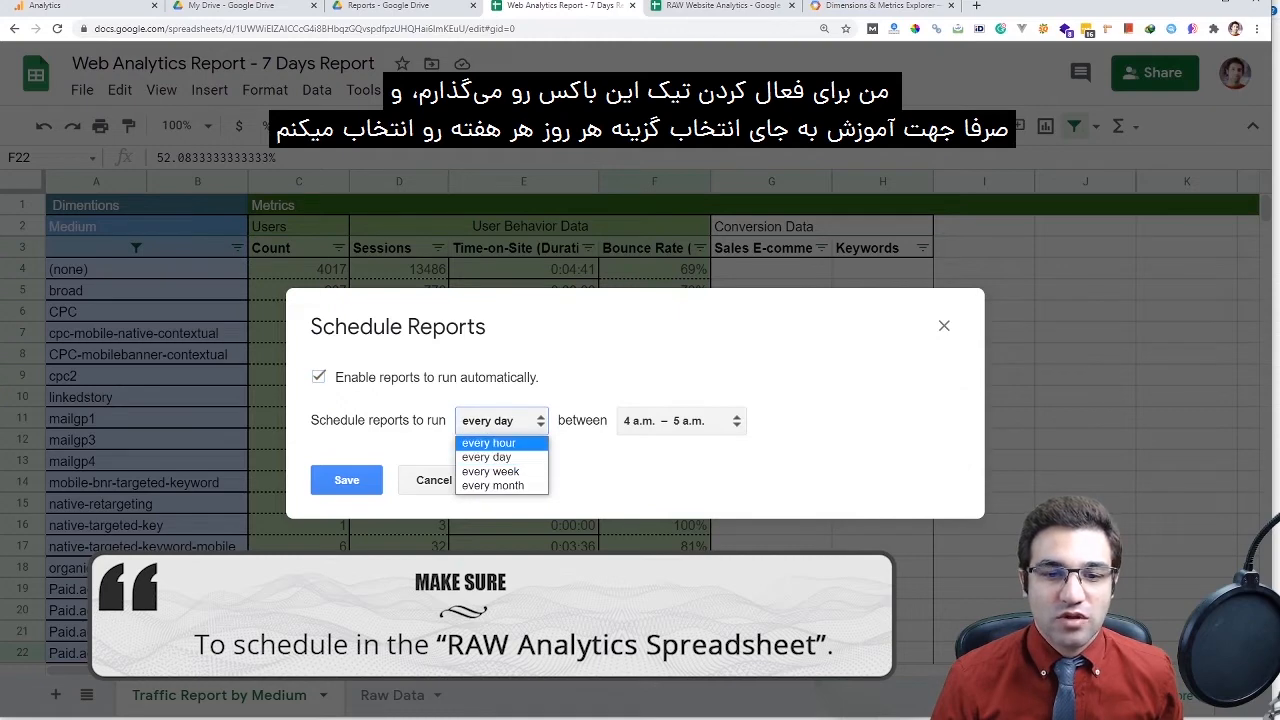
left_click(490, 471)
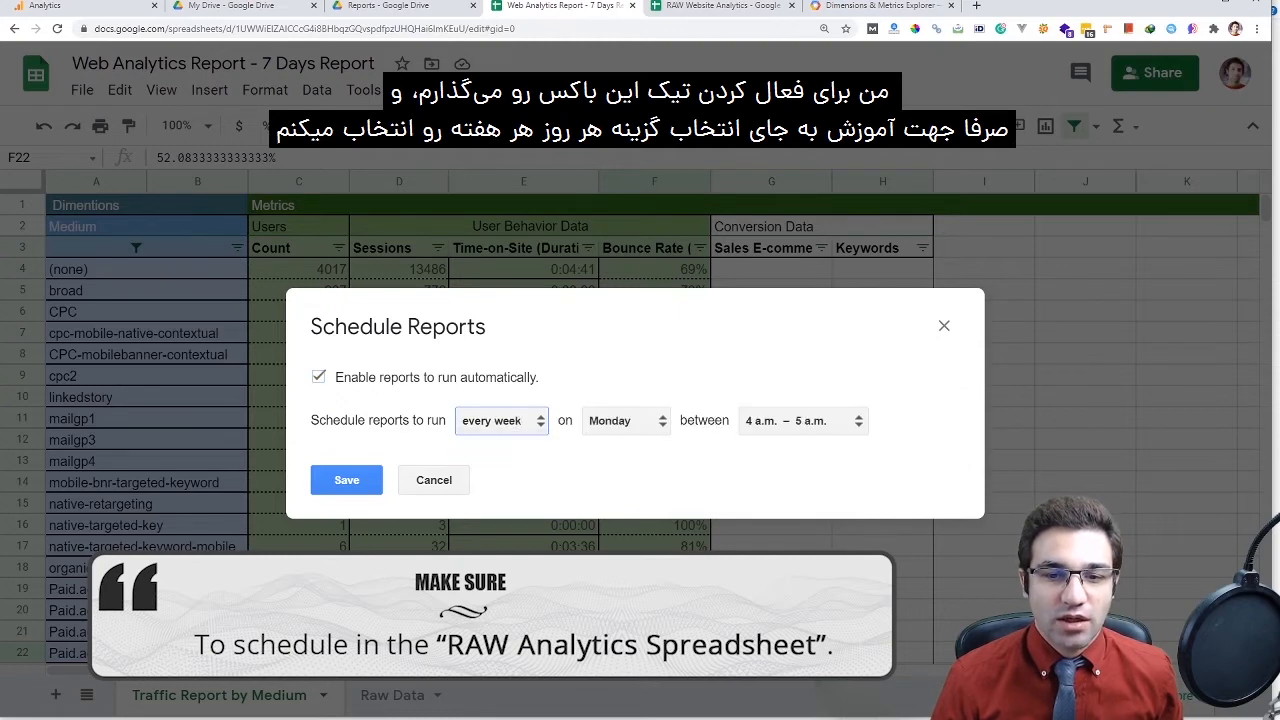
left_click(625, 421)
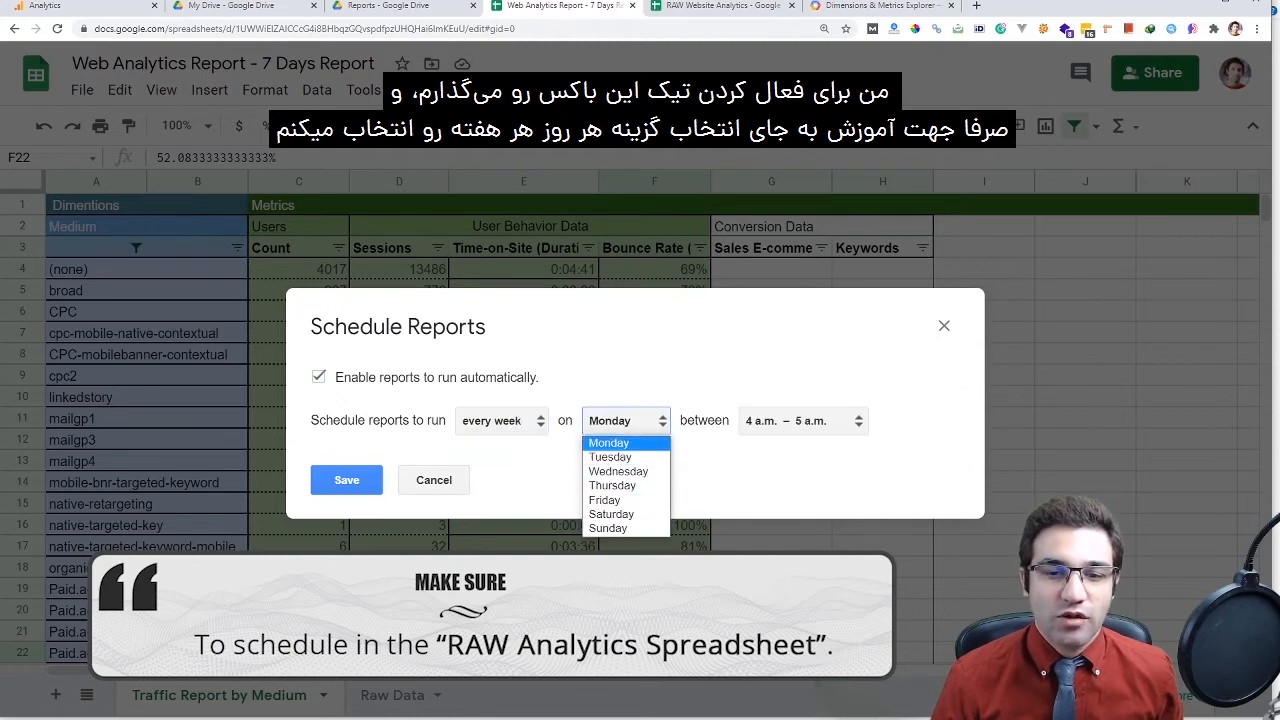
left_click(625, 442)
left_click(803, 421)
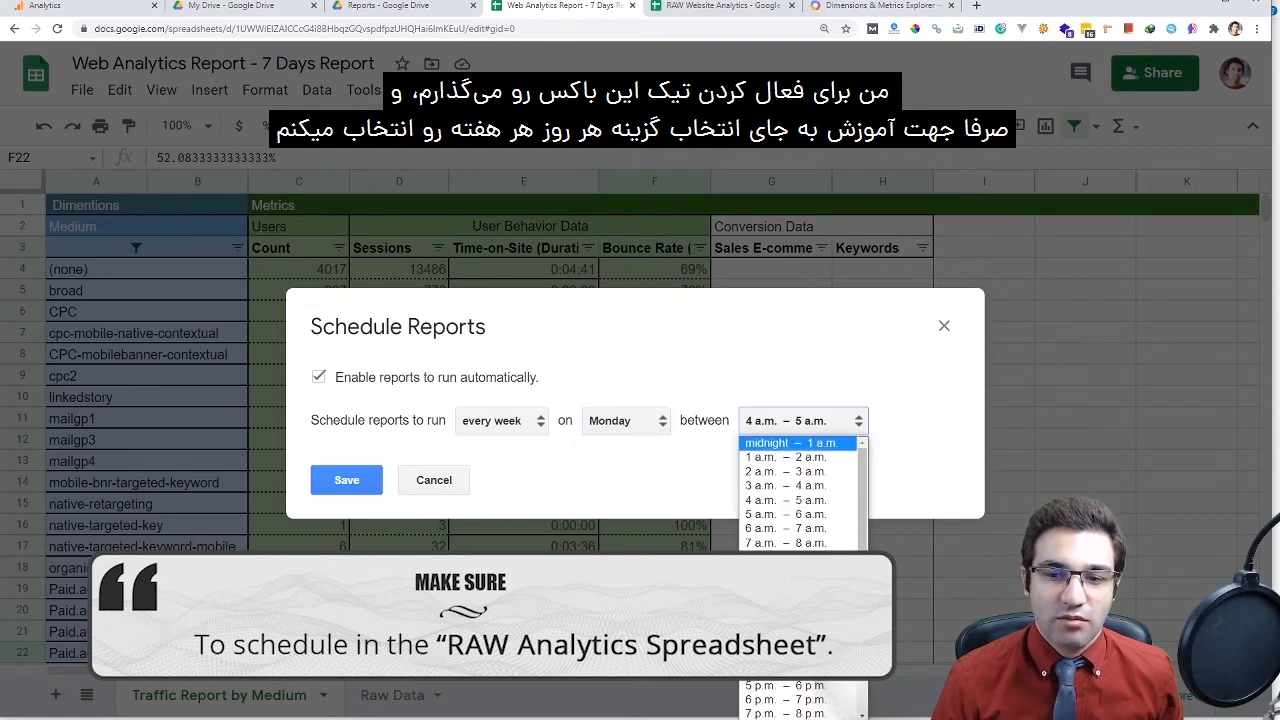
left_click(791, 442)
left_click(346, 480)
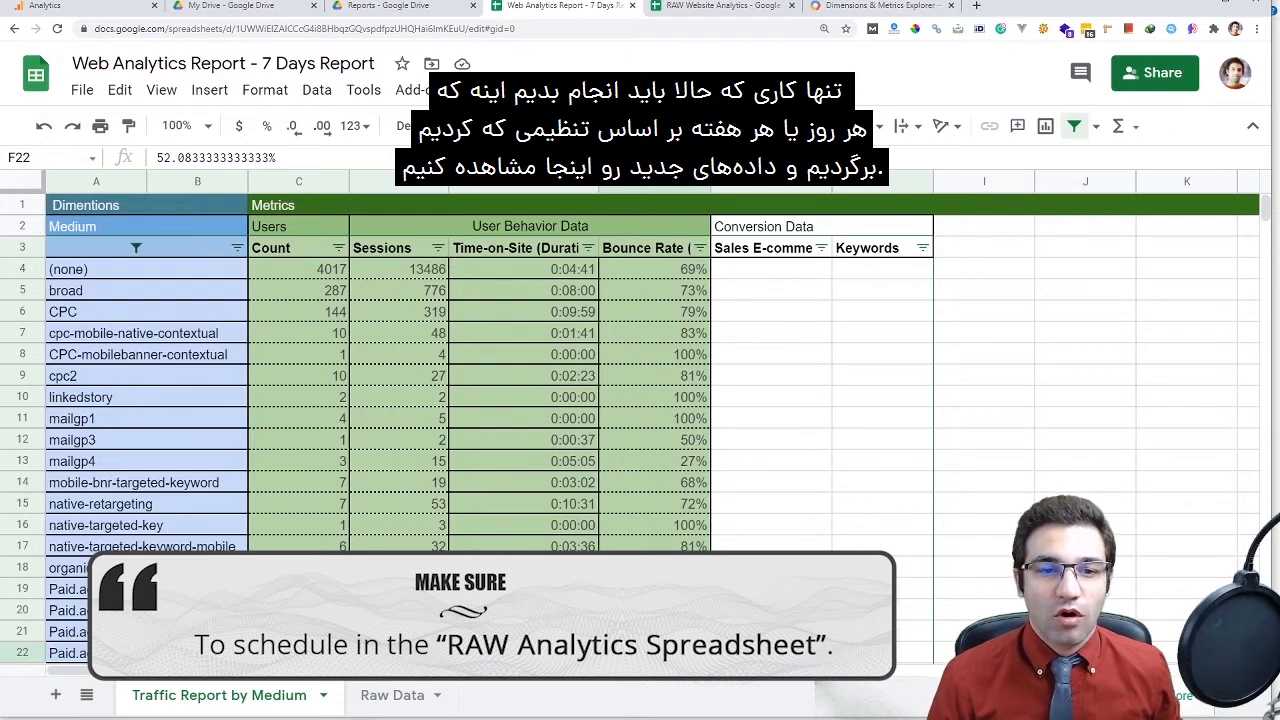
Inspect the time-on-site formula in E5 and the importrange formula in D4
scroll(640, 420, "down", 3)
scroll(640, 420, "up", 3)
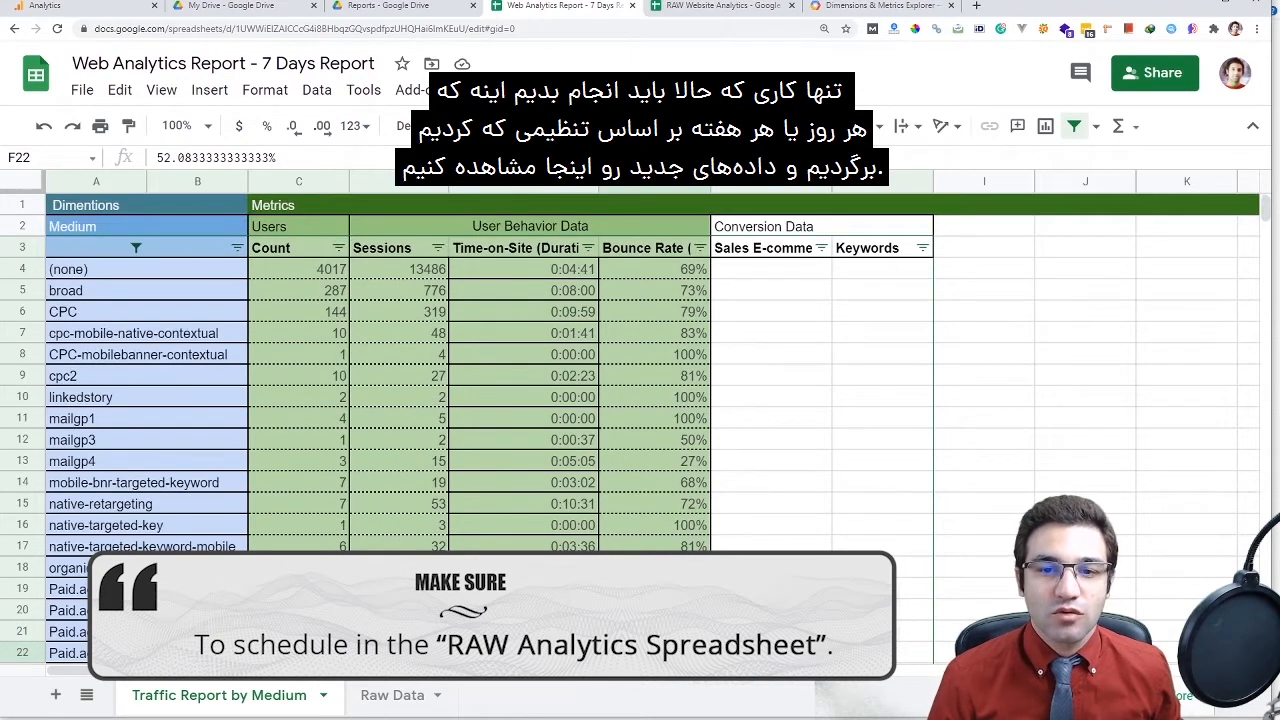
left_click(771, 332)
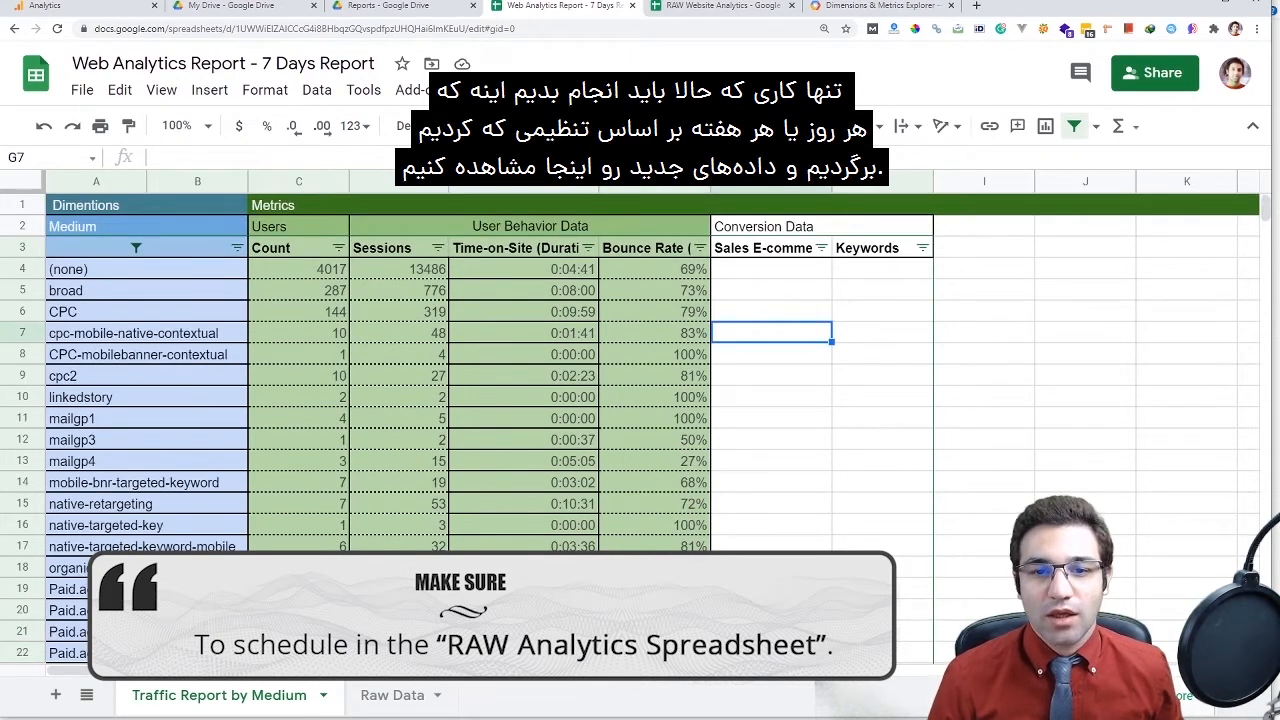
scroll(640, 420, "down", 2)
scroll(640, 420, "up", 2)
left_click(523, 290)
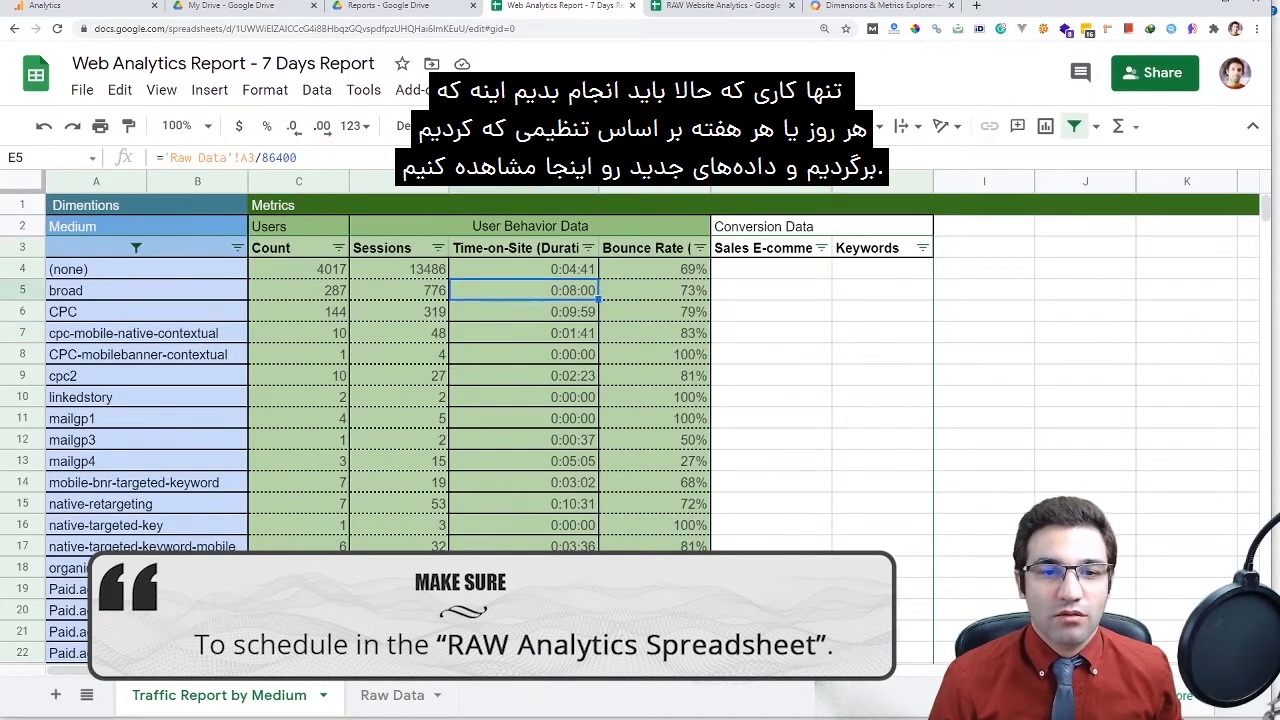
left_click(399, 269)
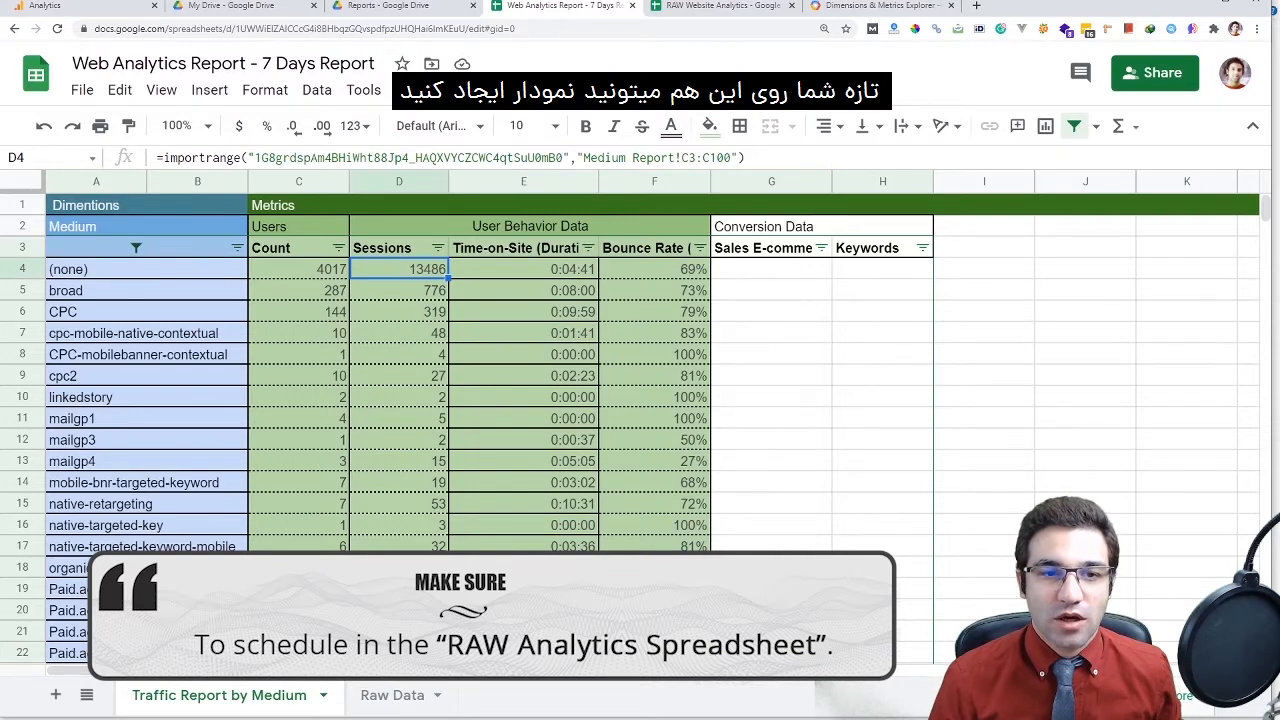
Select the Medium, Count and Sessions table A3:D30 as the chart range
left_click_drag(72, 226, 654, 589)
scroll(654, 605, "up", 1)
left_click(120, 247)
left_click(120, 225)
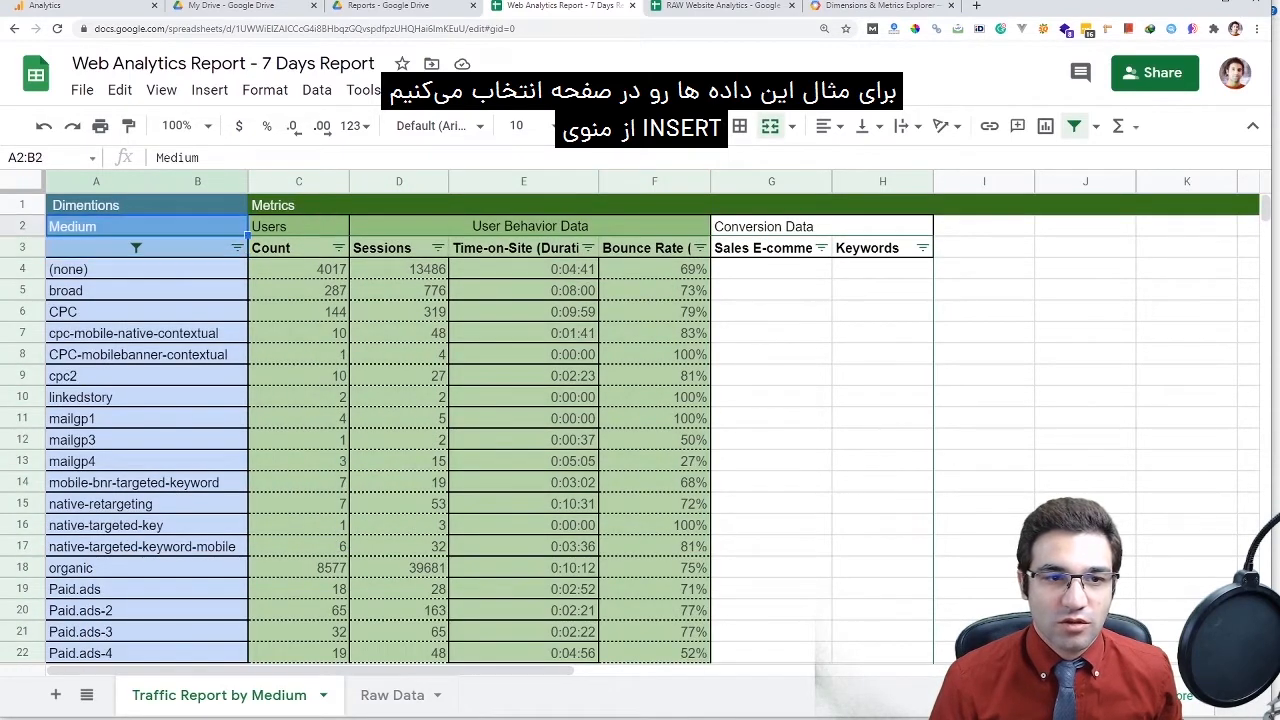
left_click_drag(120, 247, 399, 610)
scroll(399, 610, "down", 1)
scroll(399, 503, "down", 1)
left_click_drag(399, 503, 399, 611)
scroll(399, 589, "down", 1)
scroll(399, 610, "up", 3)
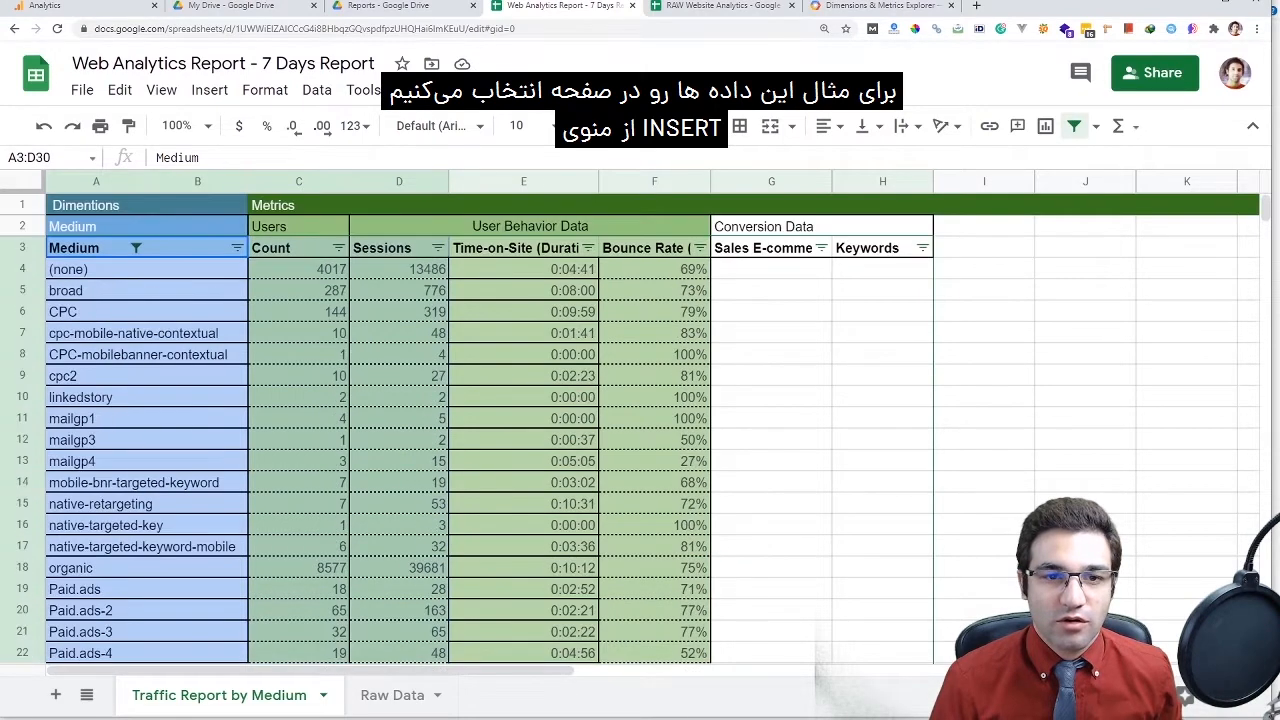
Insert a chart from the selected data and set its type to stacked area chart
left_click(209, 90)
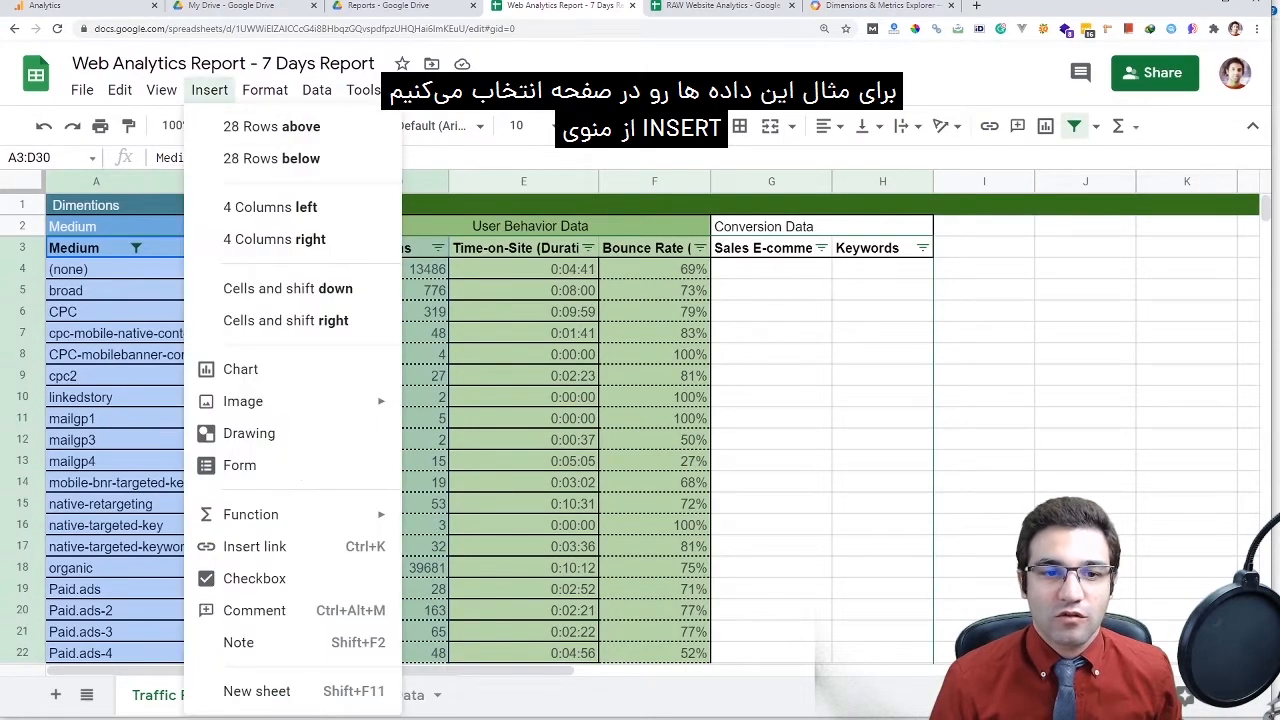
left_click(240, 369)
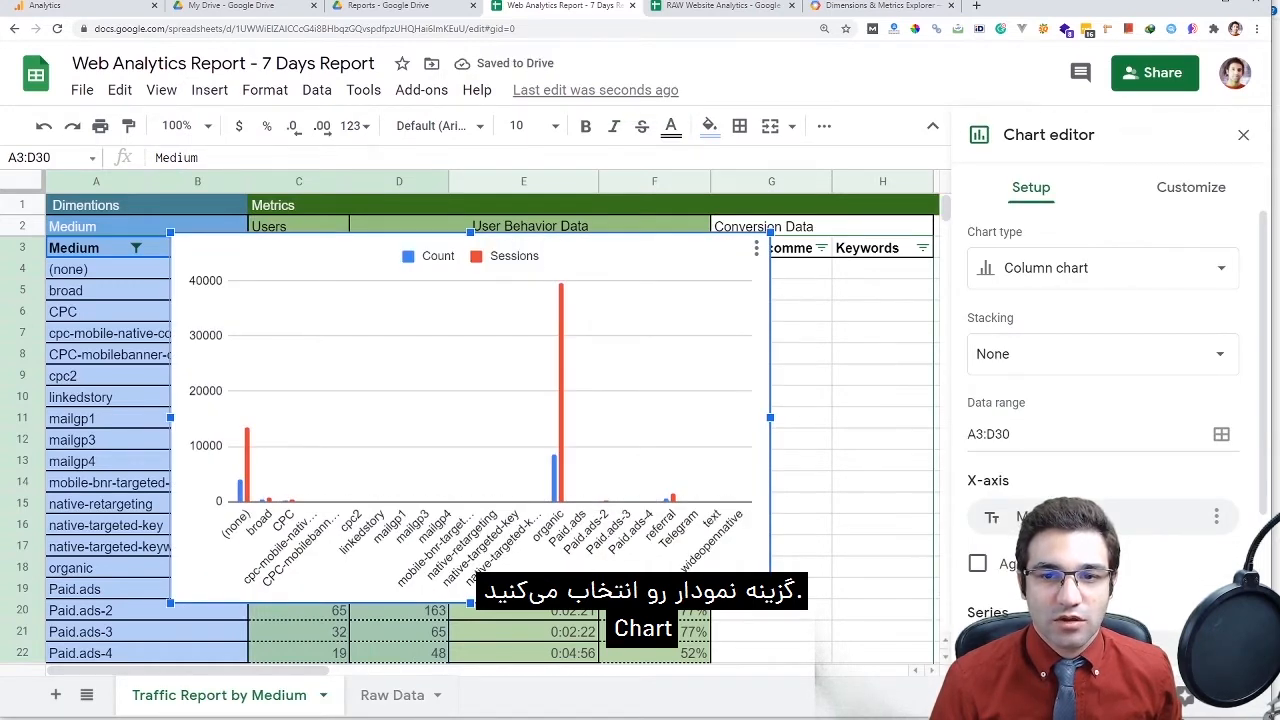
left_click(756, 248)
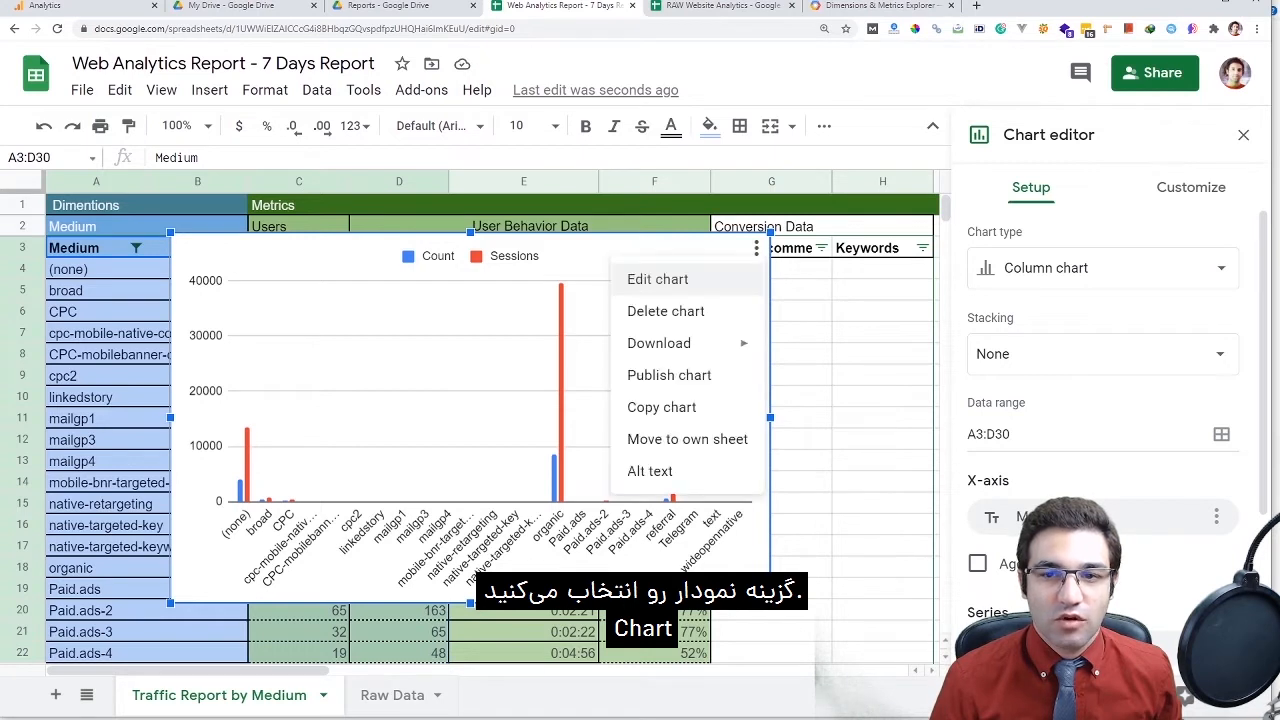
left_click(657, 279)
left_click(1100, 268)
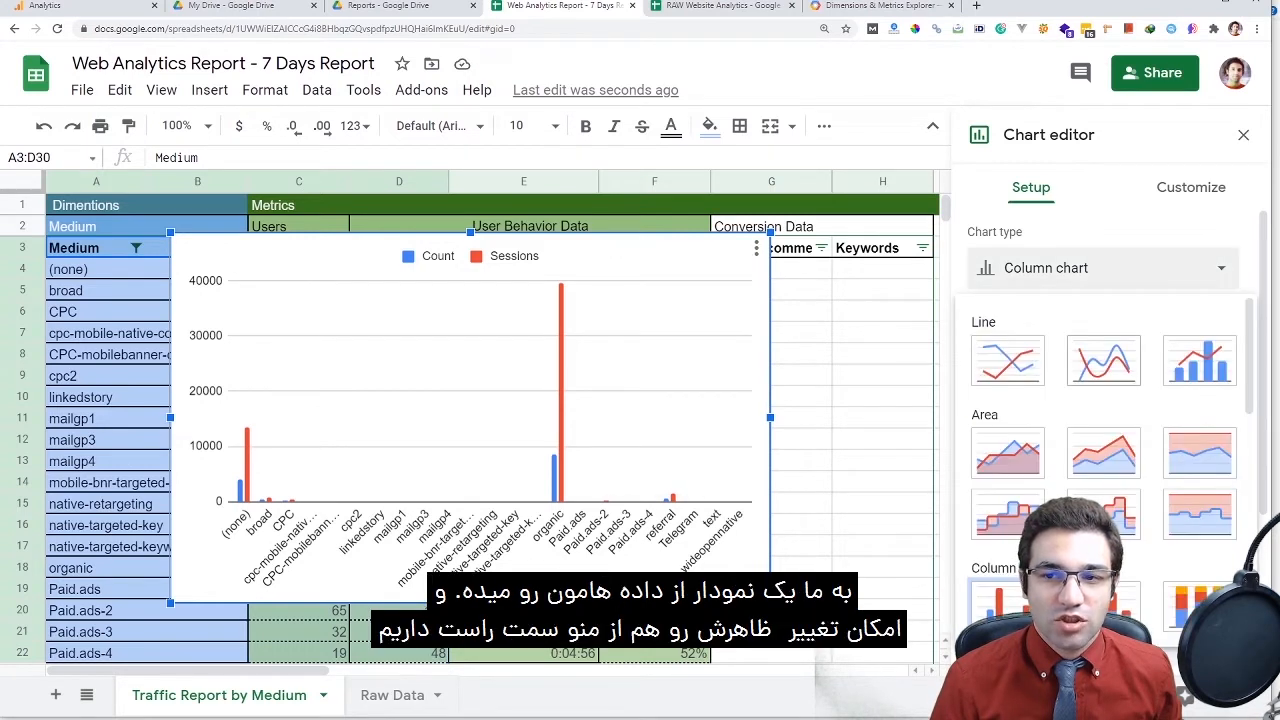
left_click(1007, 360)
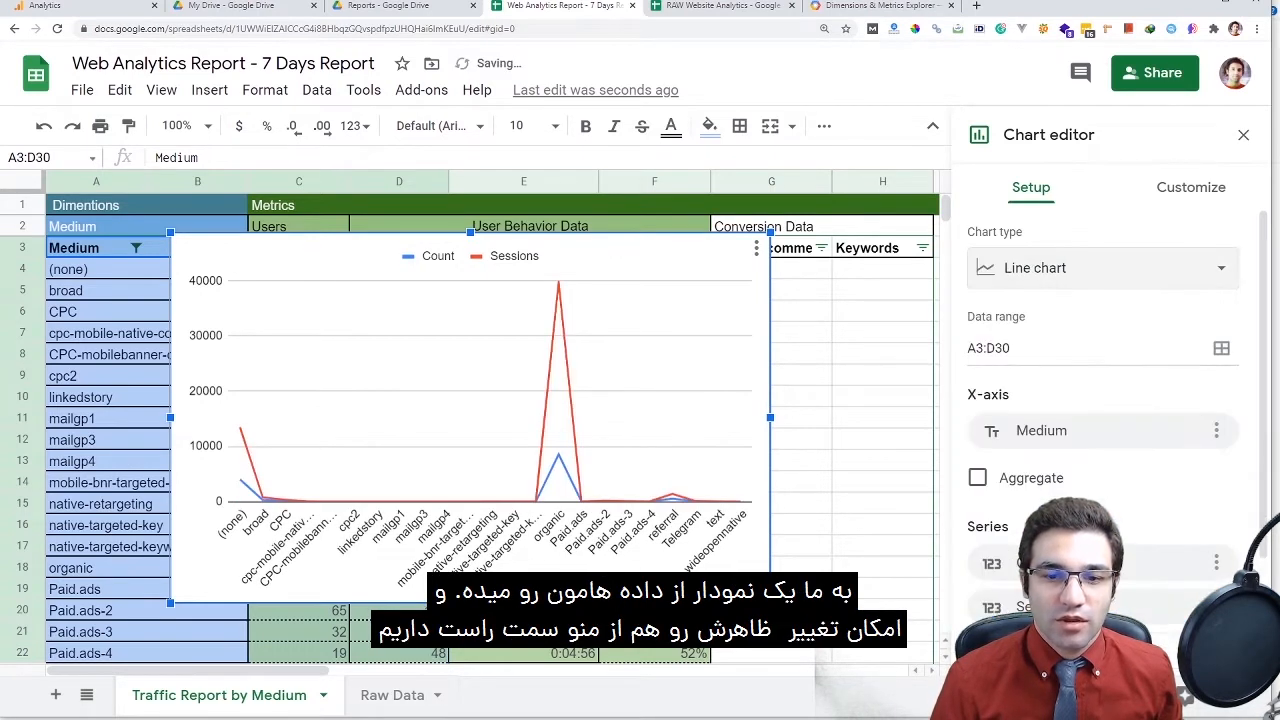
left_click(1100, 268)
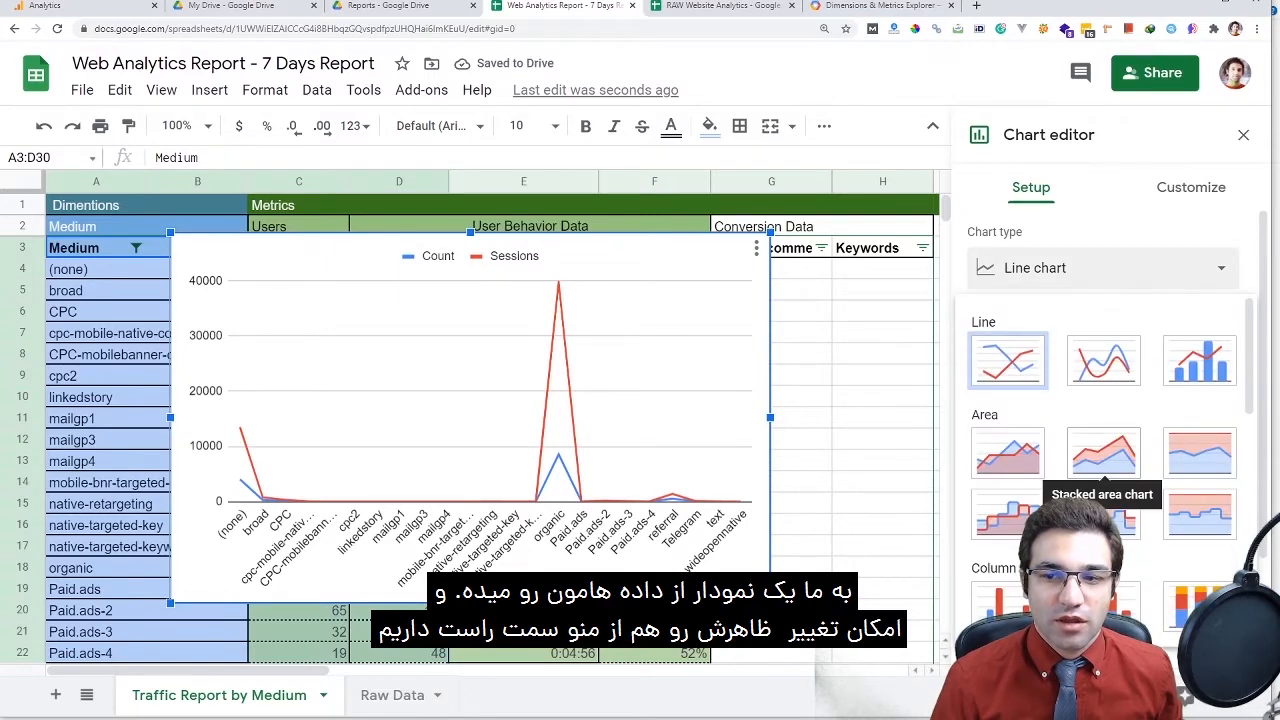
left_click(1104, 453)
Move the chart beside the traffic table and enlarge it from its corner
left_click_drag(500, 258, 587, 269)
scroll(587, 340, "down", 2)
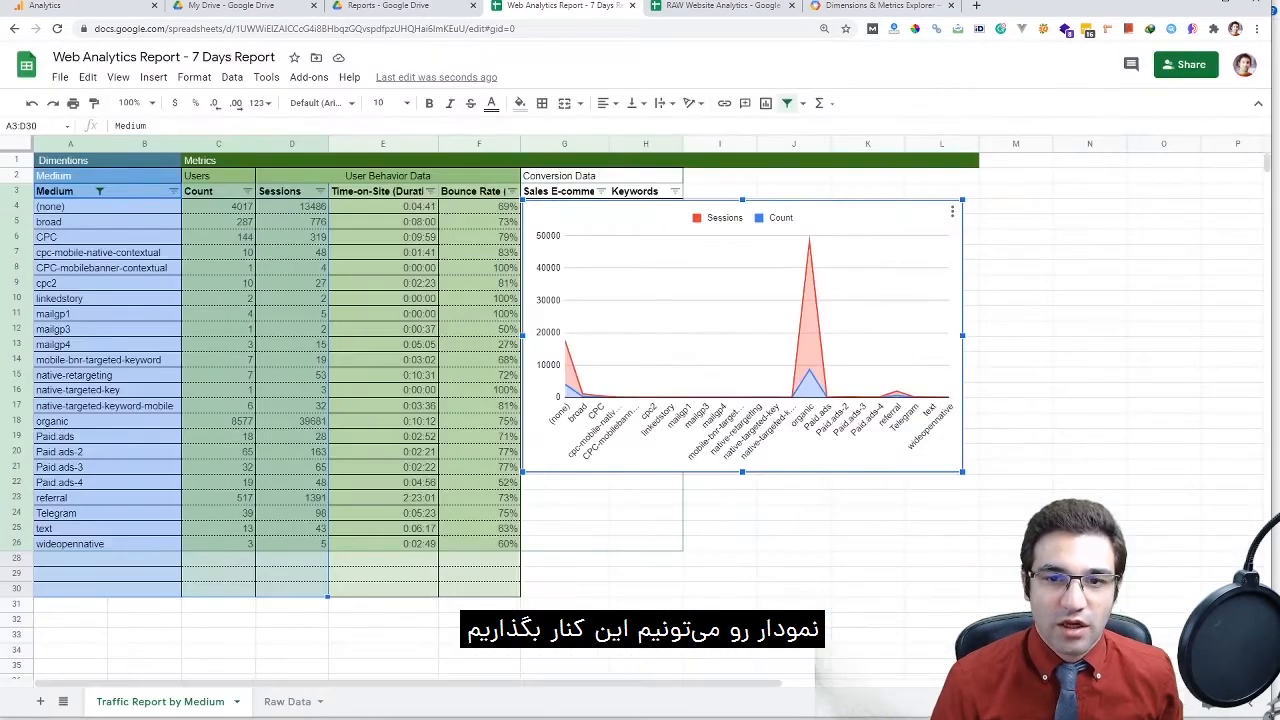
left_click_drag(963, 470, 1213, 626)
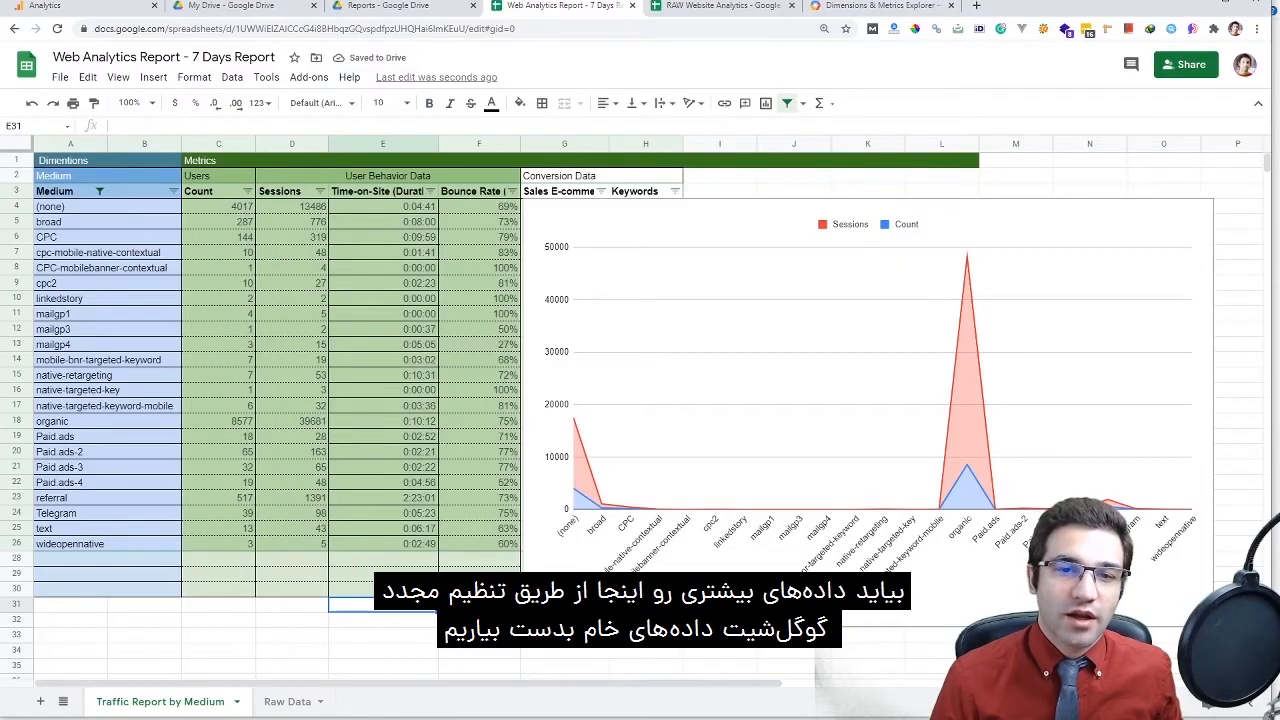
Switch to the RAW Website Analytics spreadsheet's Report Configuration sheet, closing the pivot editor
left_click(400, 6)
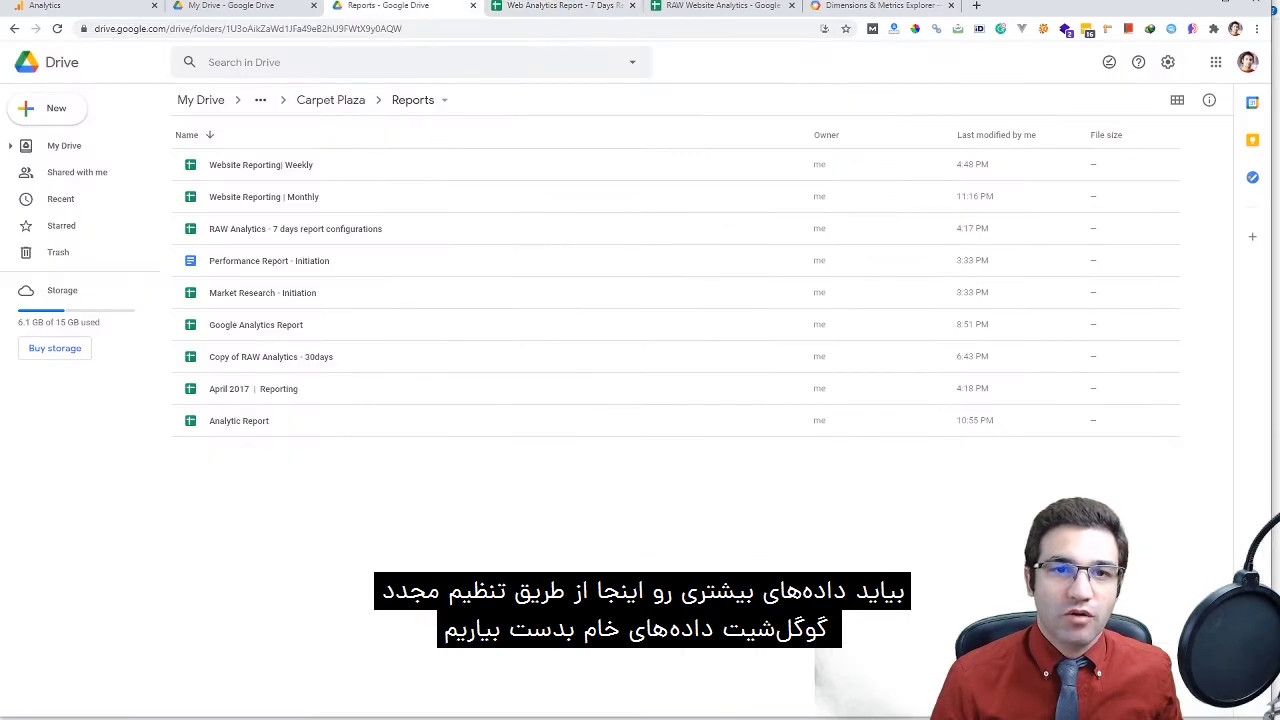
left_click(560, 6)
left_click(700, 6)
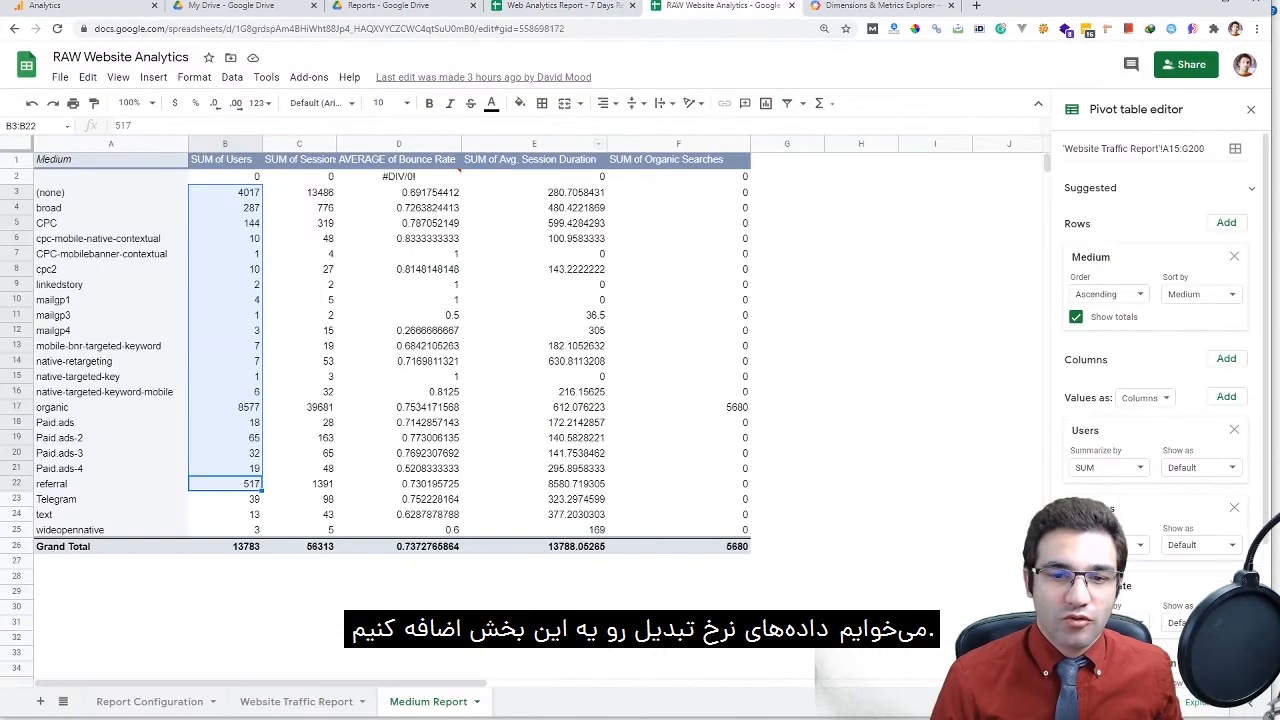
left_click(398, 576)
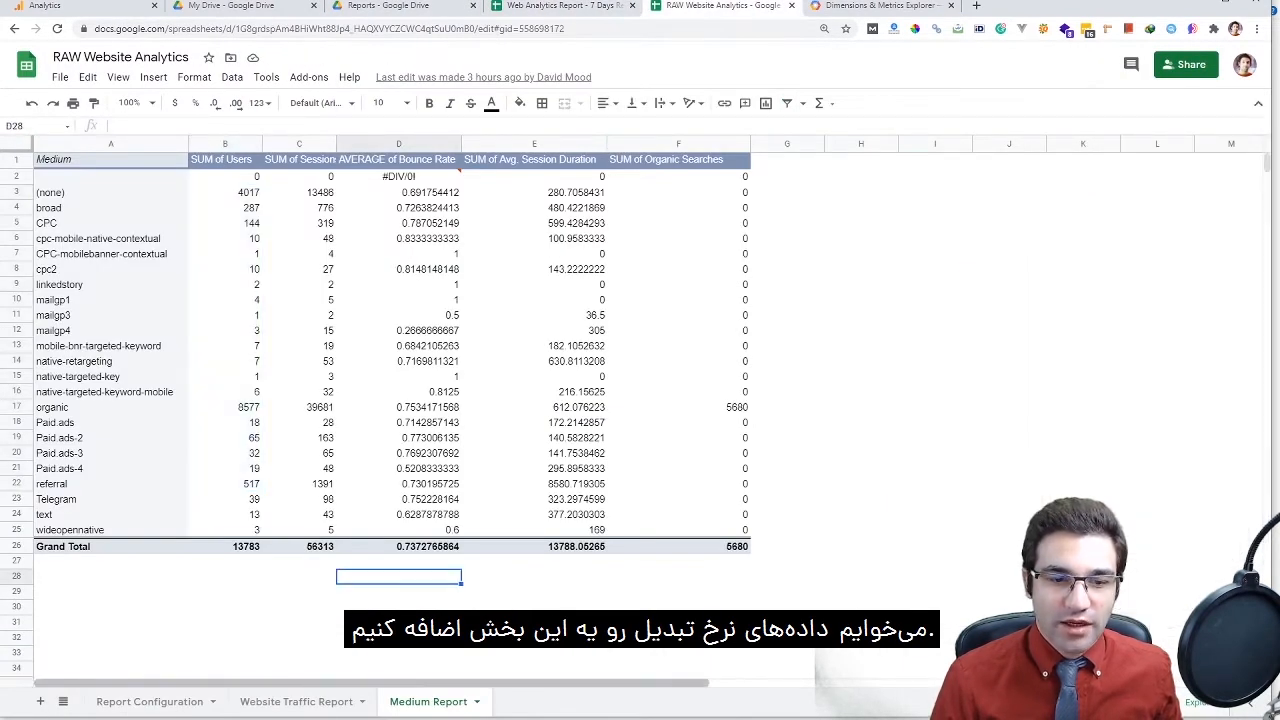
left_click(149, 701)
Begin editing B6's Metrics list, cancel the added comma, and mark the empty column
double_click(267, 268)
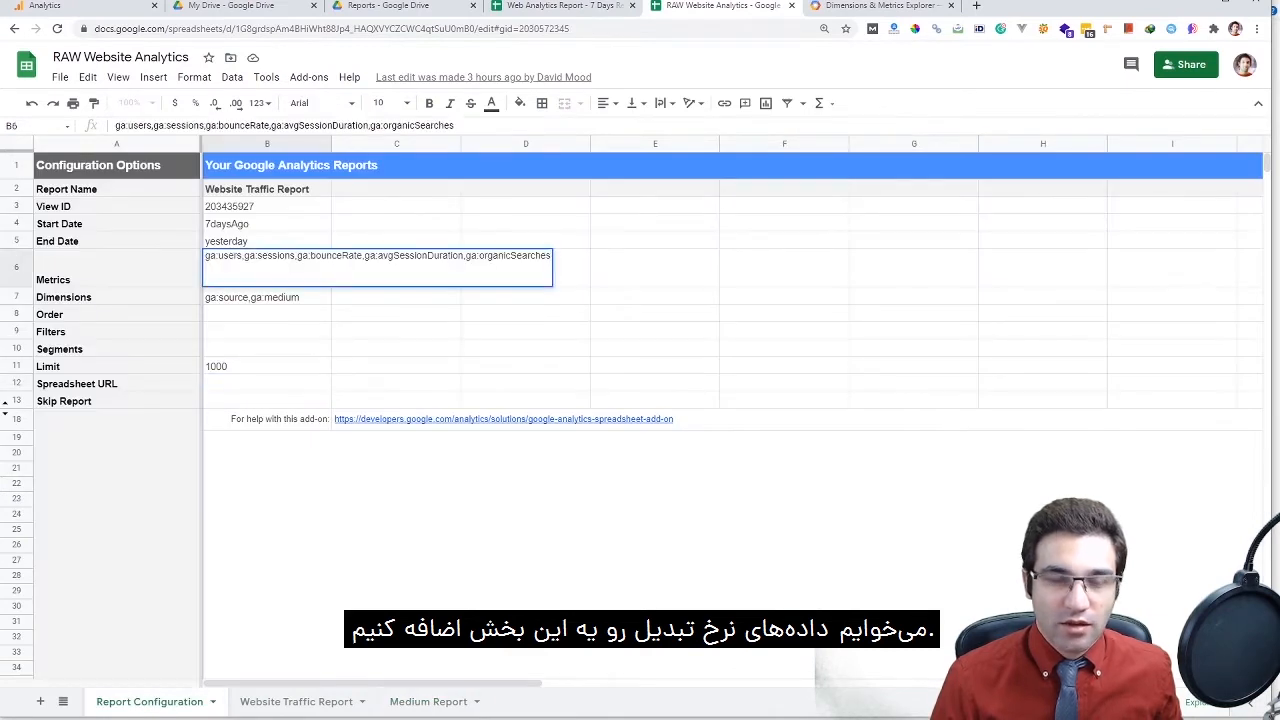
type(",")
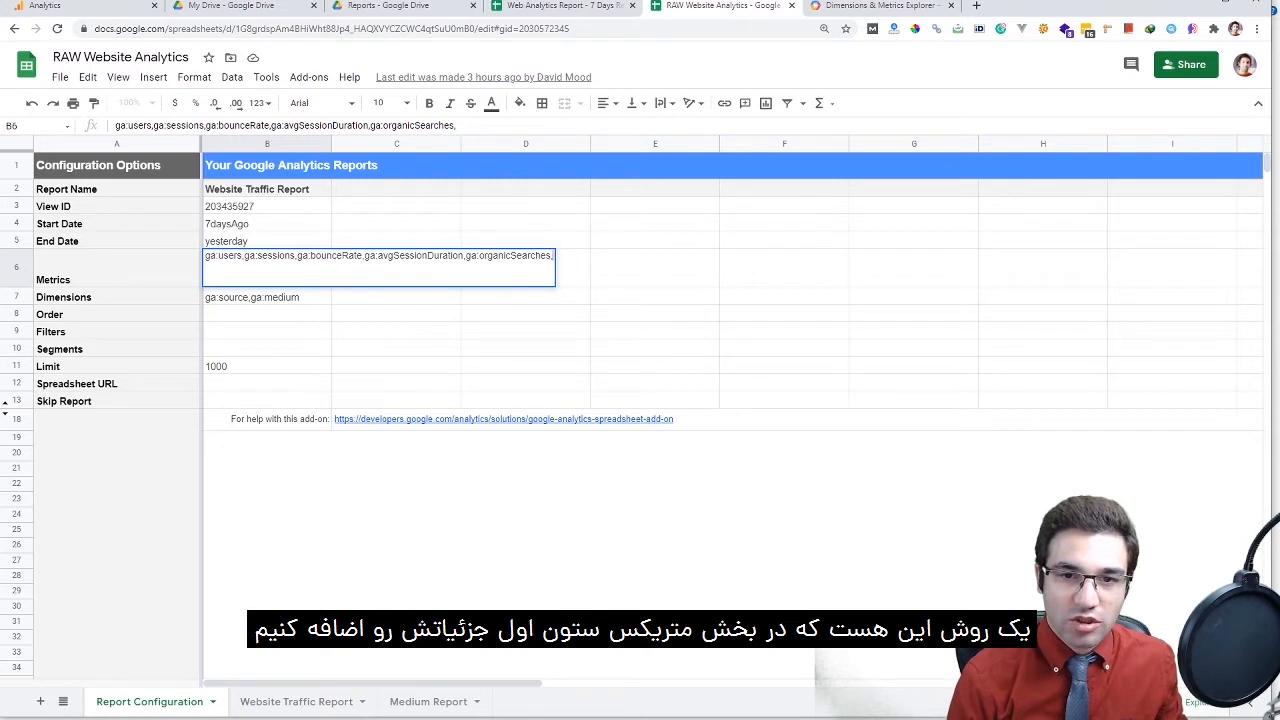
key("Escape")
left_click(525, 268)
left_click_drag(396, 188, 396, 400)
Start a new Google Analytics report named Conversion Tracking Report from the copied B2 name
left_click(525, 205)
left_click(308, 77)
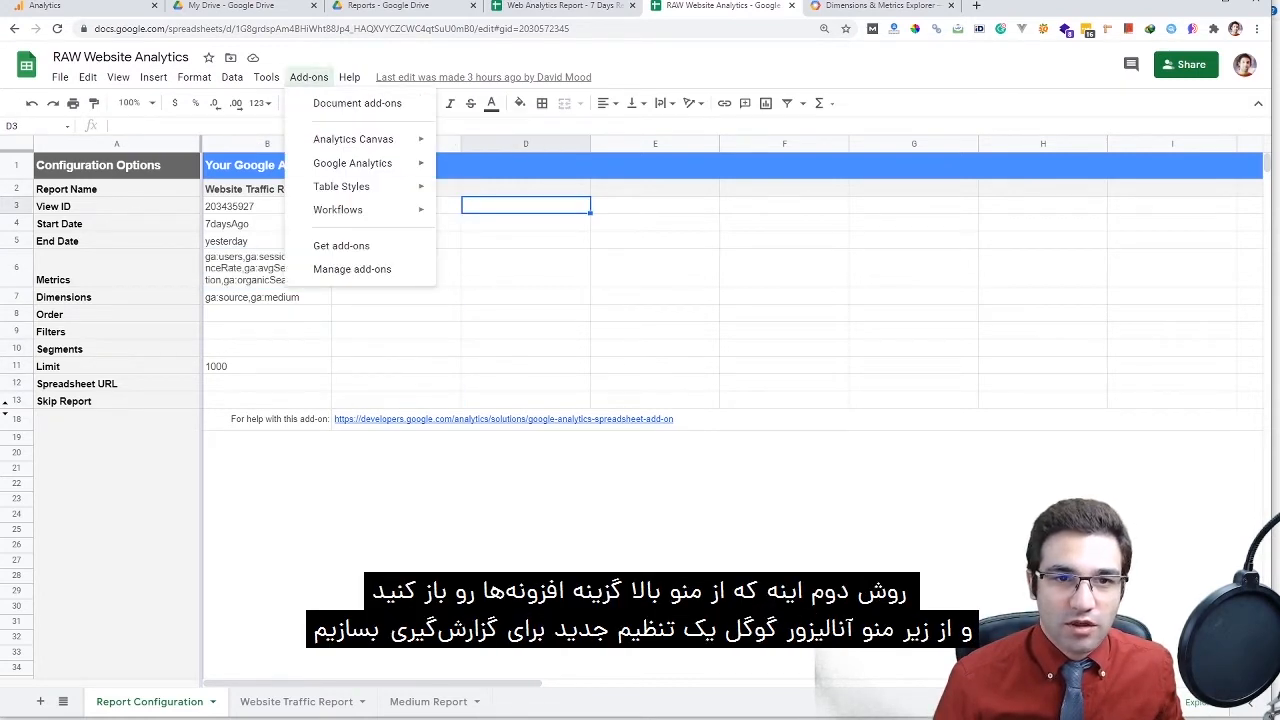
mouse_move(352, 163)
left_click(500, 166)
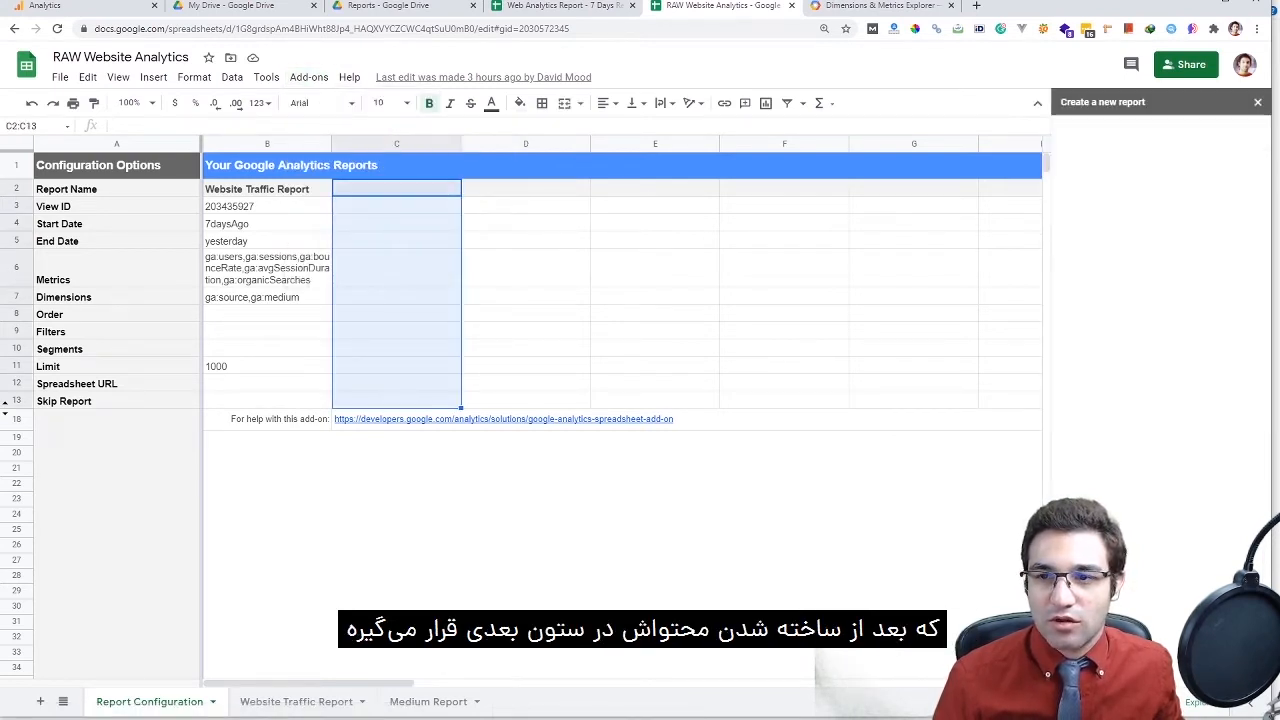
left_click(1160, 167)
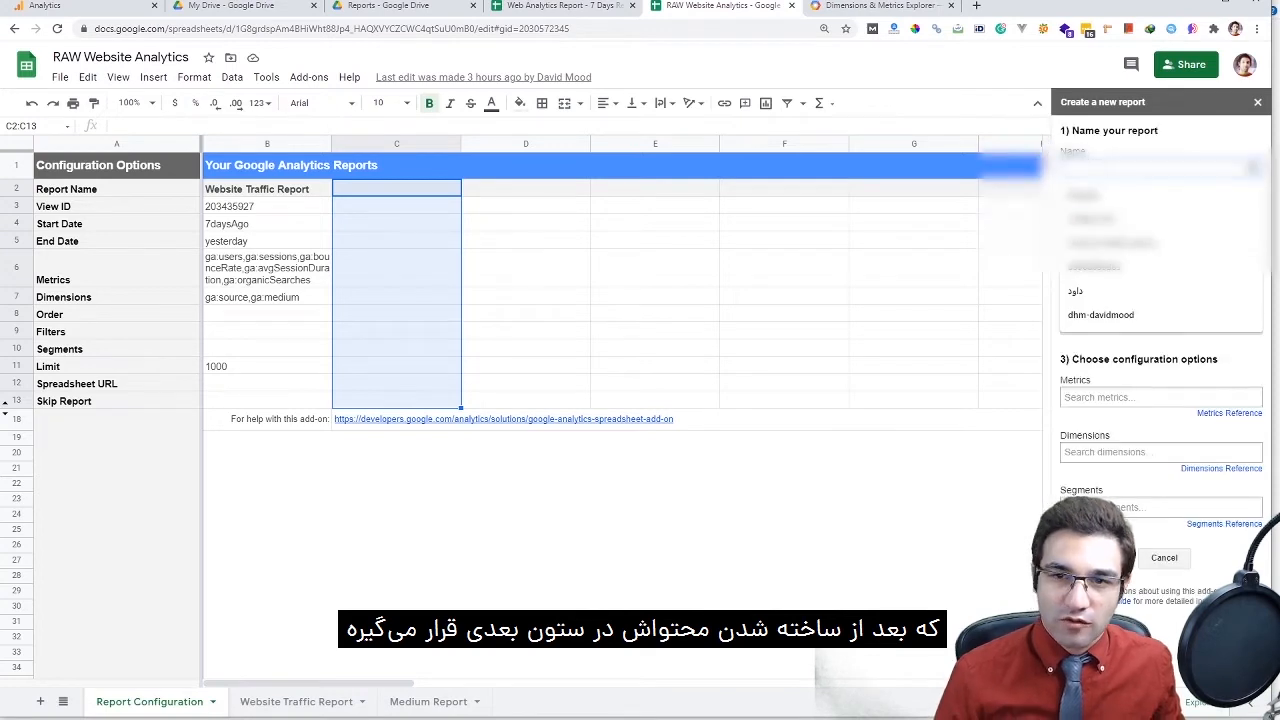
double_click(267, 188)
key("ctrl+a")
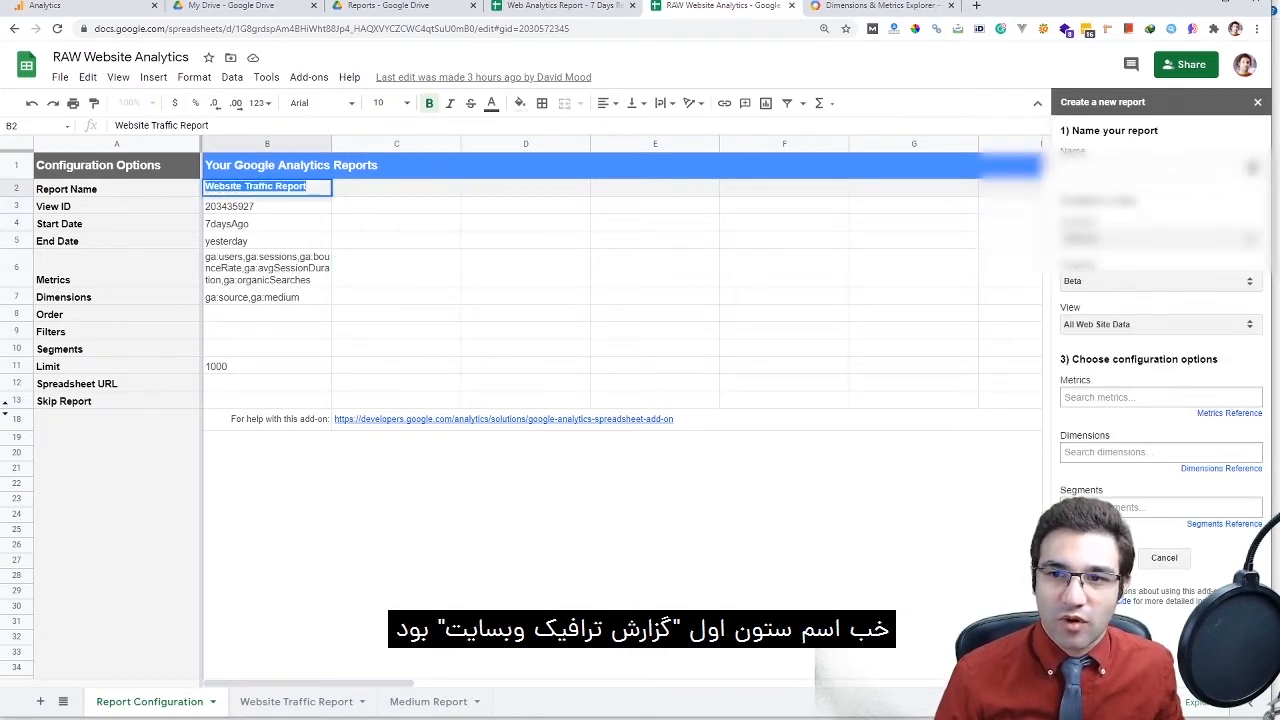
left_click(1160, 167)
key("ctrl+v")
double_click(1083, 167)
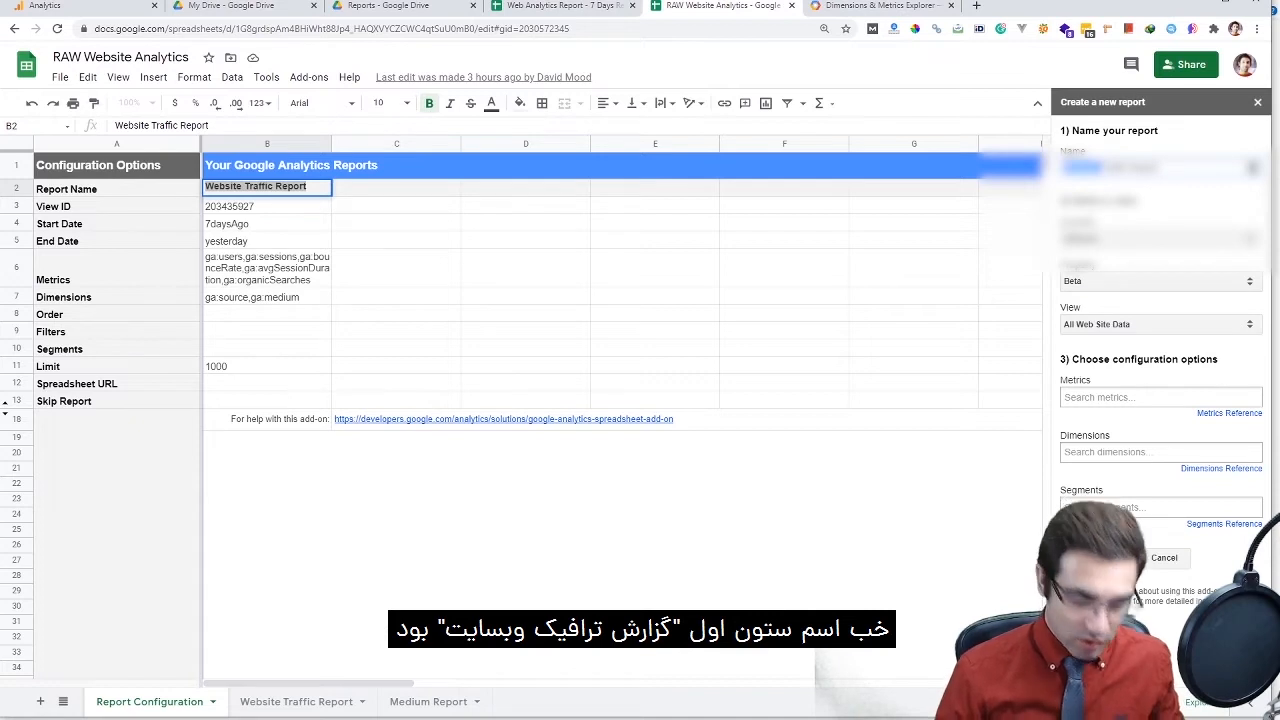
type("Conversion")
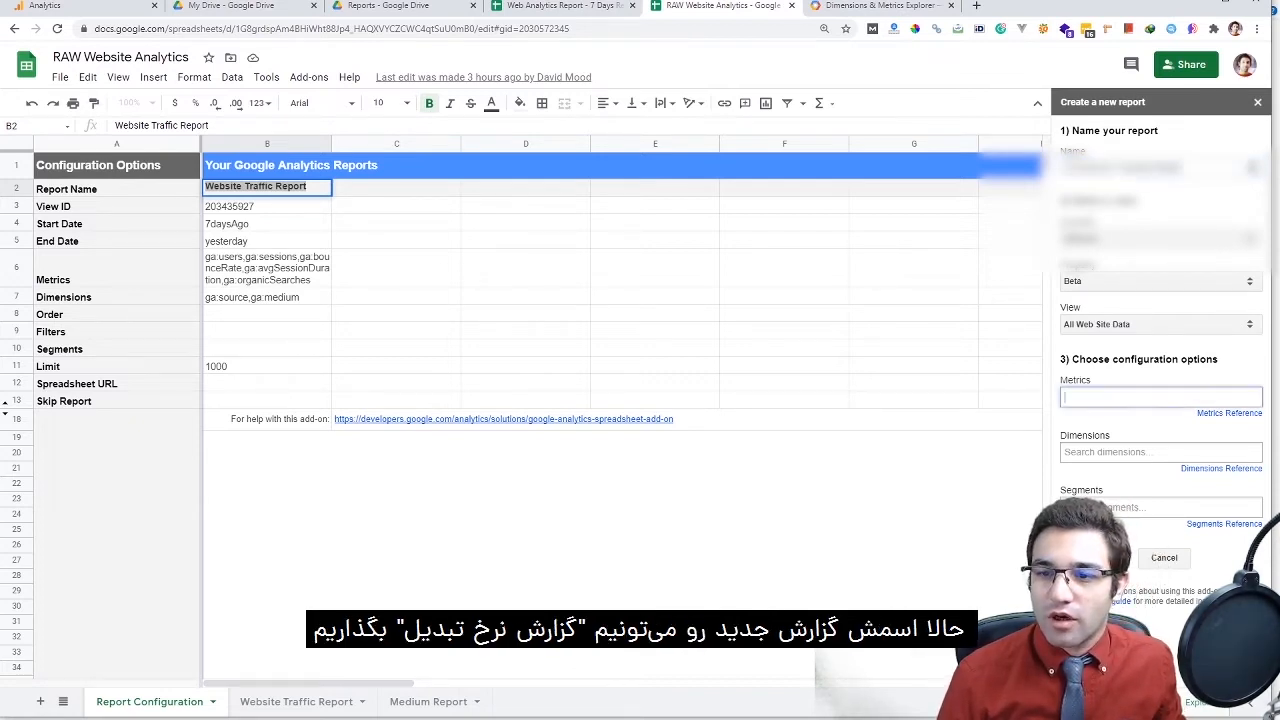
Add Goal XX Starts, Goal XX Value and Goal XX Conversion Rate as metrics
left_click(1160, 397)
key("Escape")
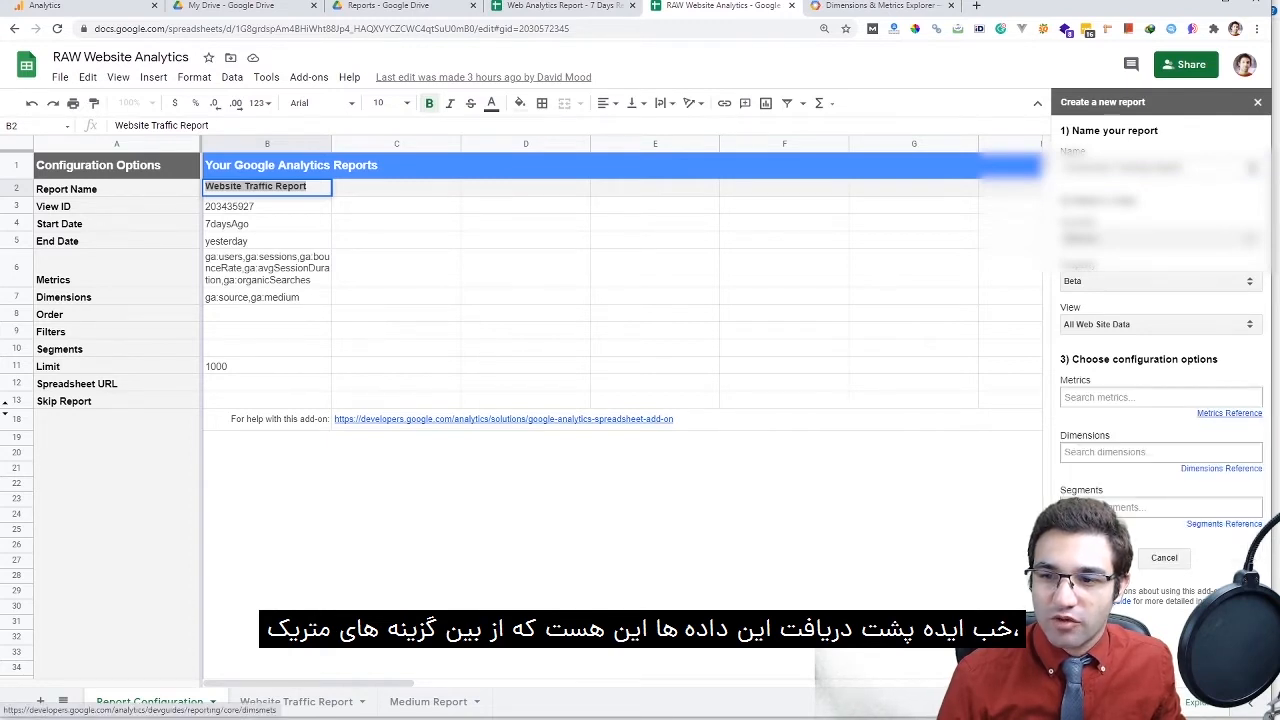
left_click(1160, 397)
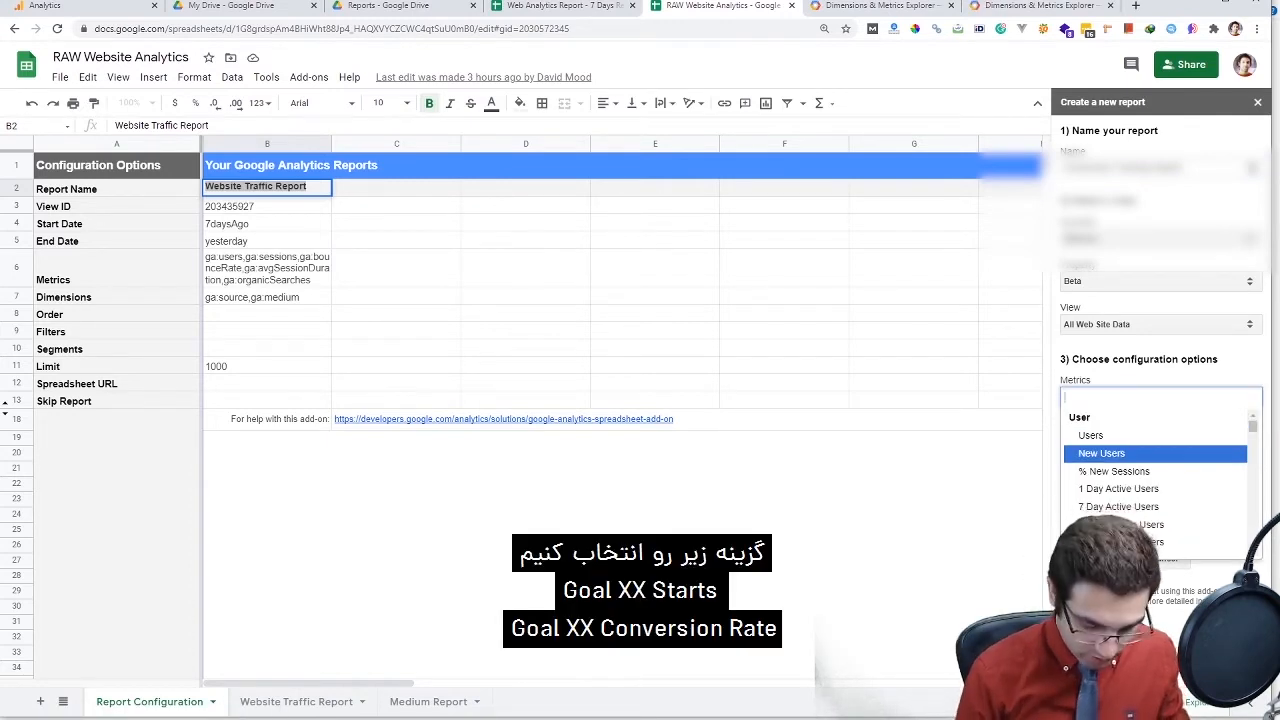
type("goal")
key("Down")
key("Return")
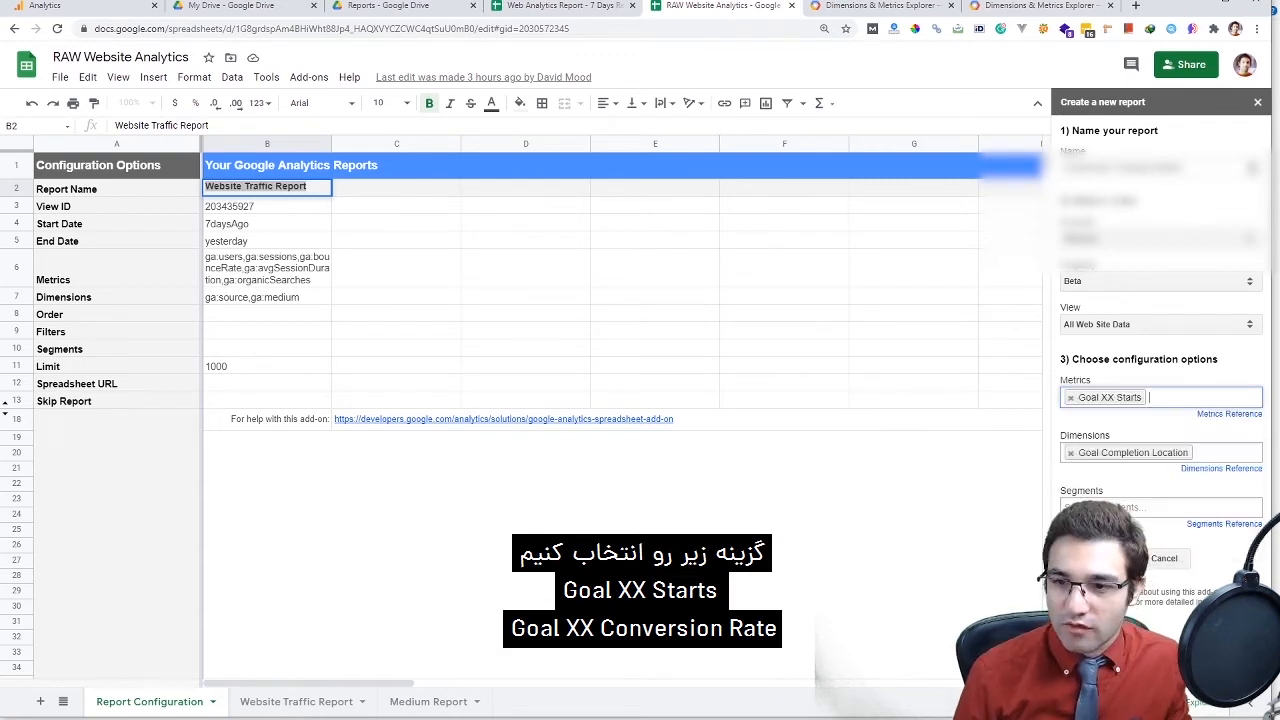
type("goal")
left_click(1160, 526)
type("goal")
scroll(1160, 510, "down", 1)
left_click(1160, 510)
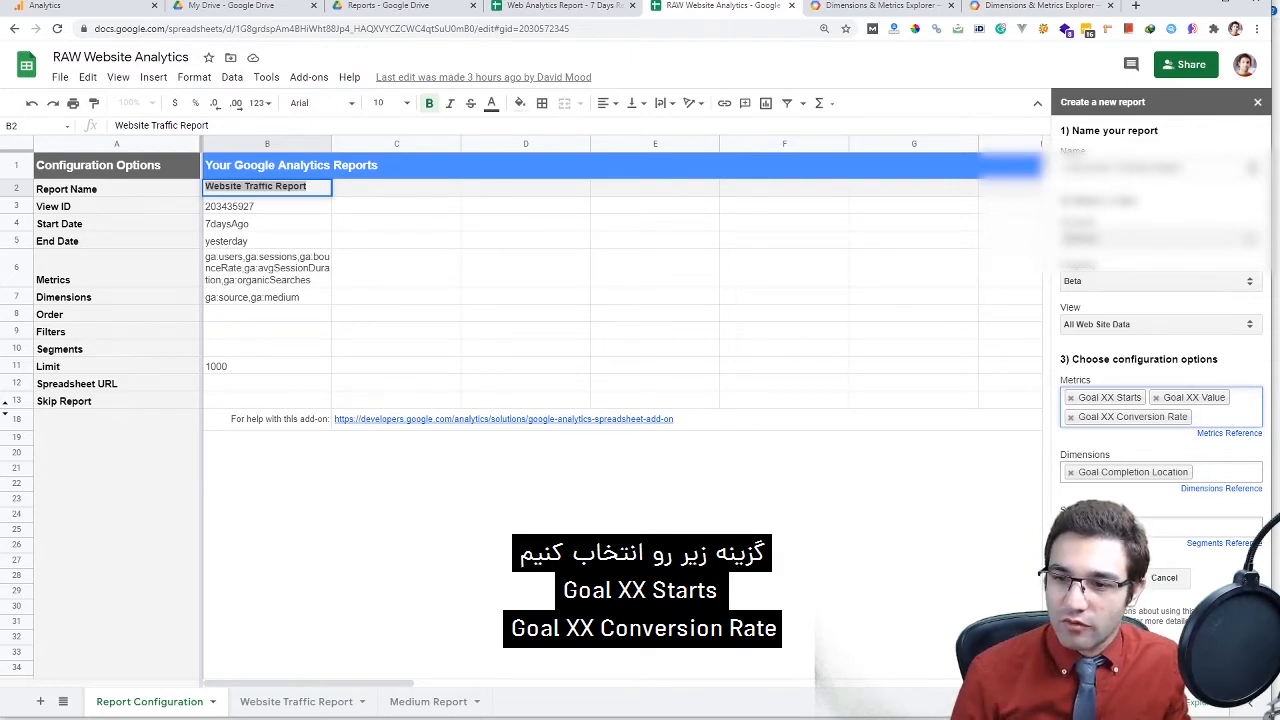
Choose the Source/Medium dimension, create the report, and check its column C settings
left_click(1197, 472)
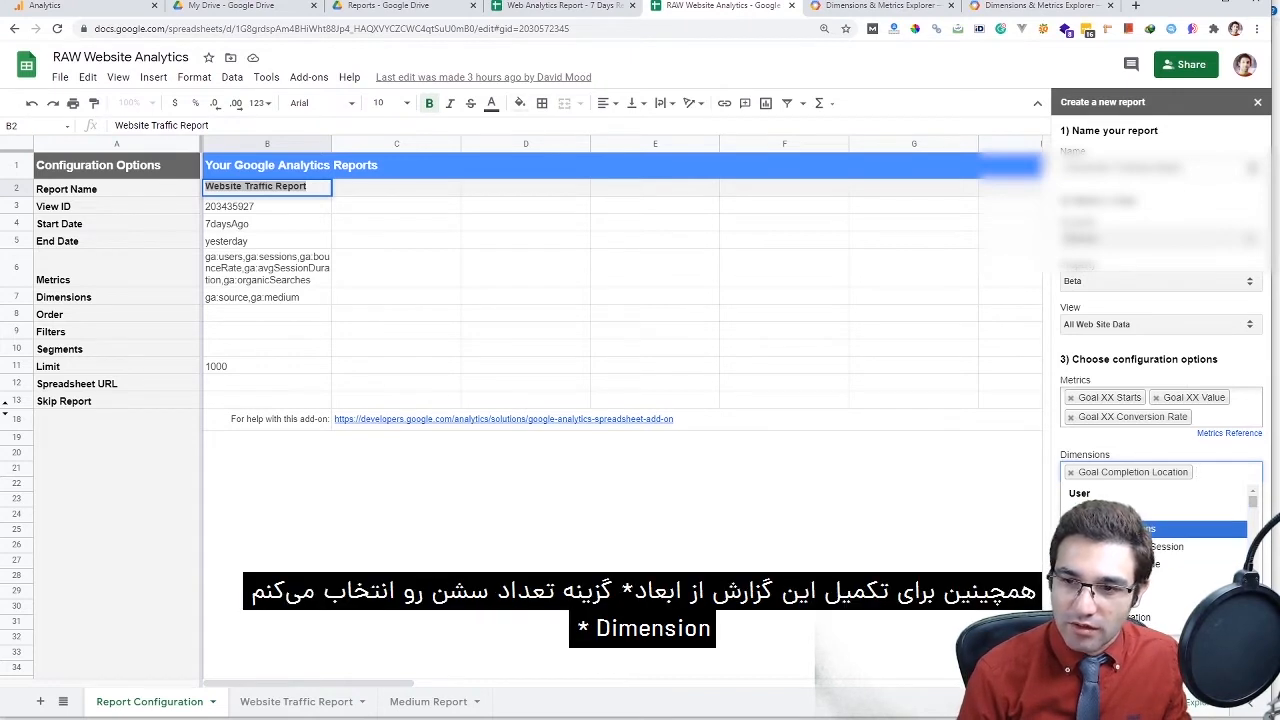
type("session")
key("BackSpace")
key("BackSpace")
key("BackSpace")
key("BackSpace")
key("BackSpace")
key("BackSpace")
key("BackSpace")
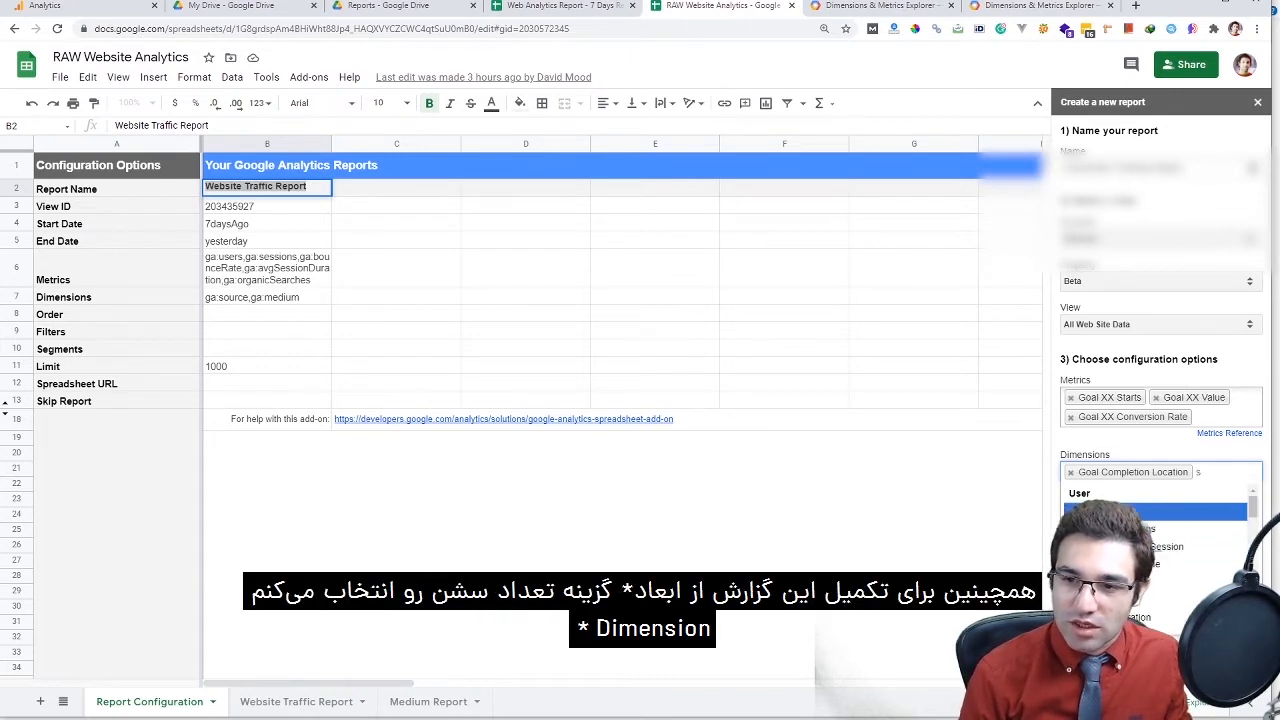
type("user")
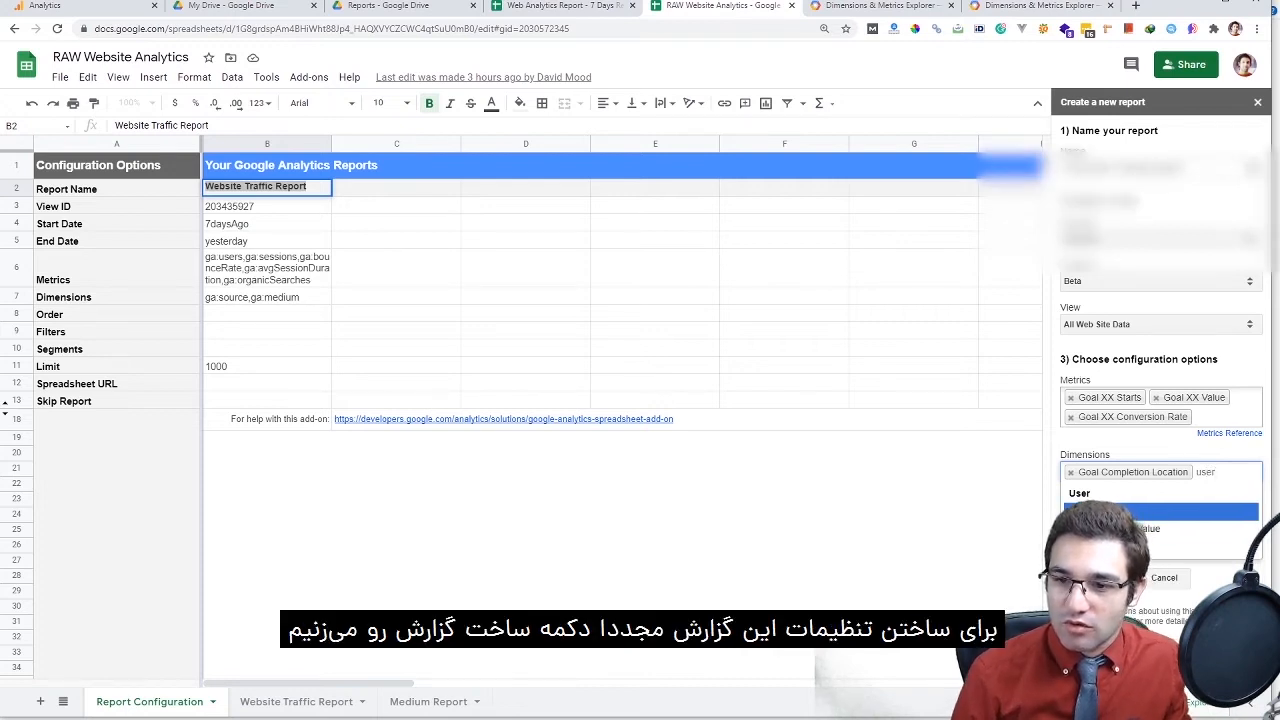
key("Down")
key("Down")
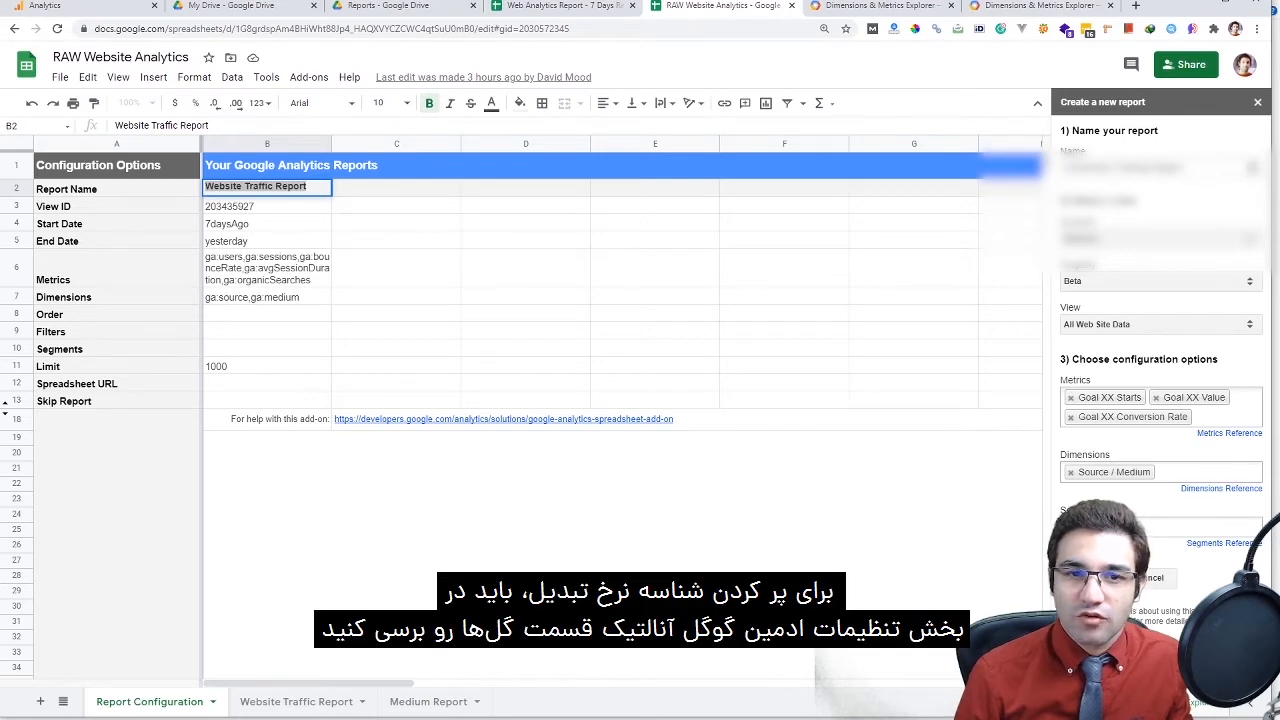
left_click(396, 193)
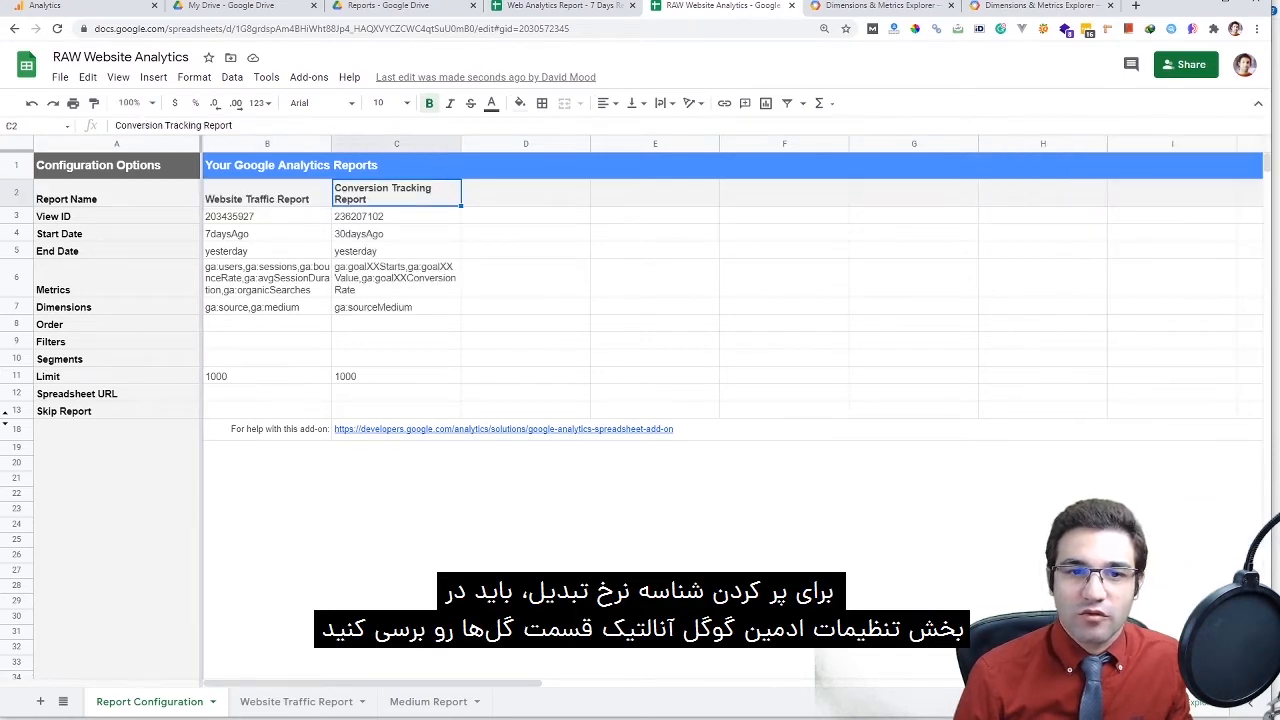
left_click(396, 216)
left_click(396, 251)
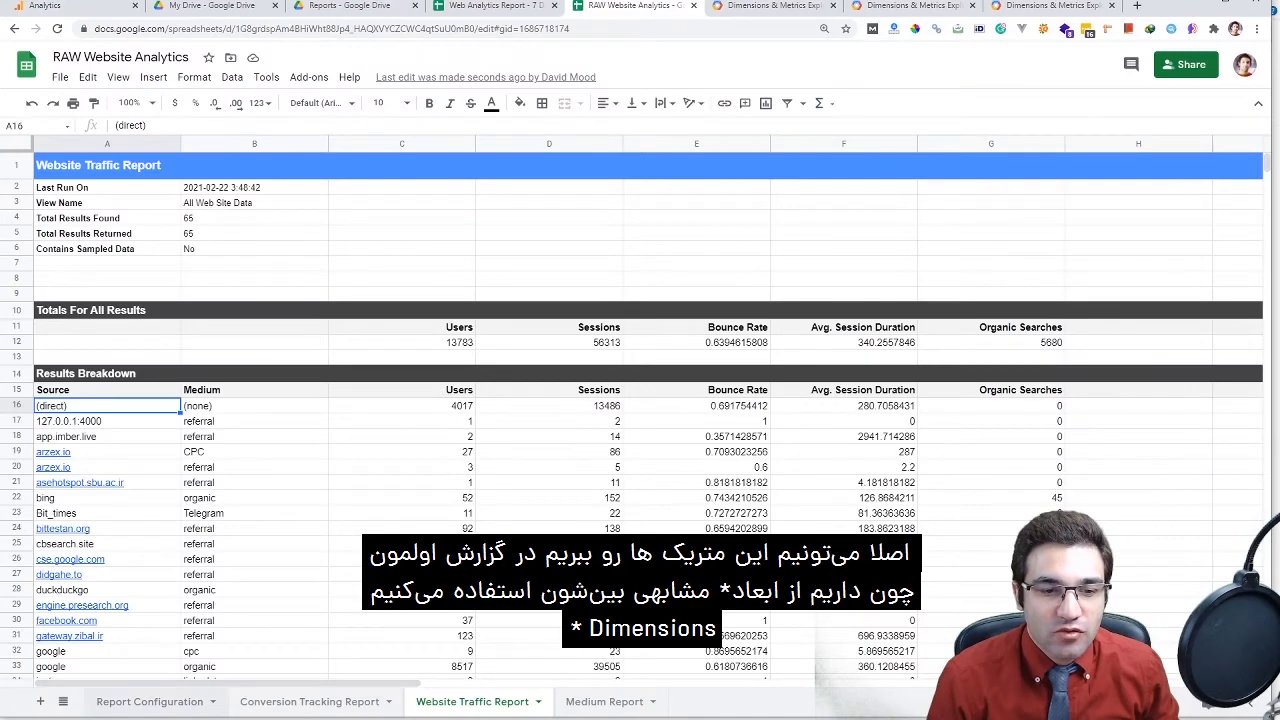
left_click(150, 701)
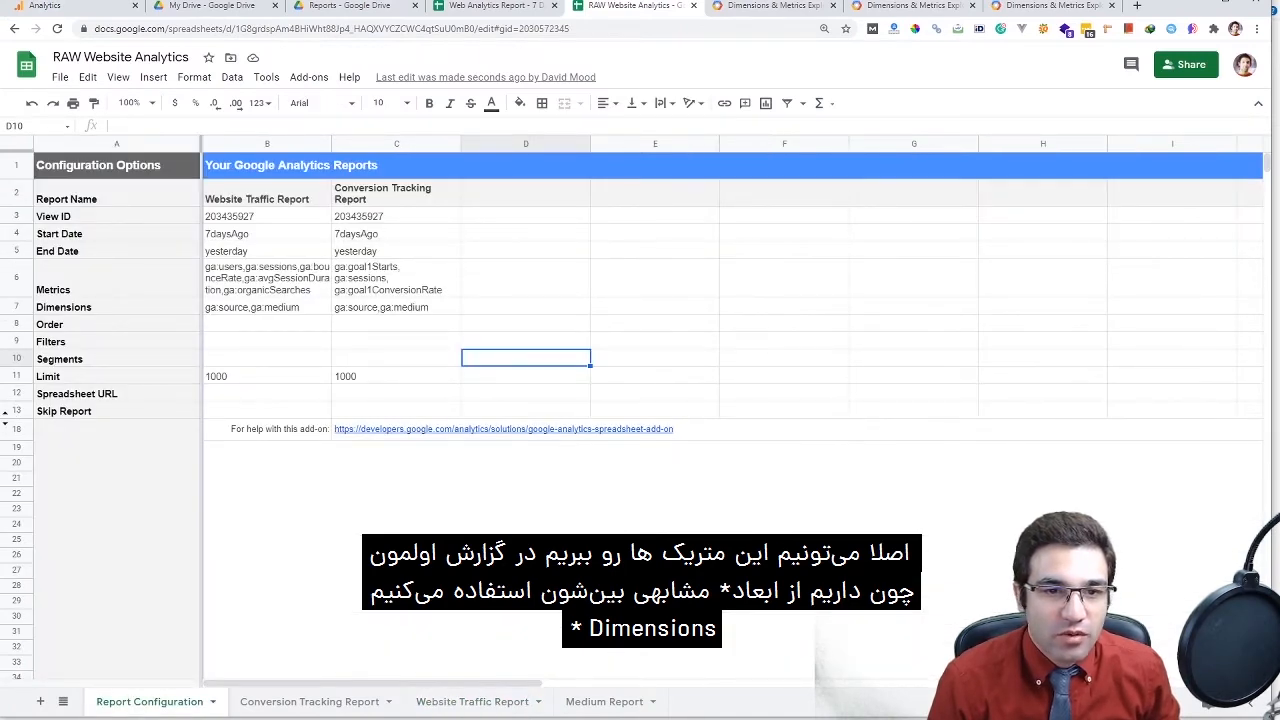
Cut C6's conversion metrics and append them, comma-separated, to B6's metrics list
double_click(428, 286)
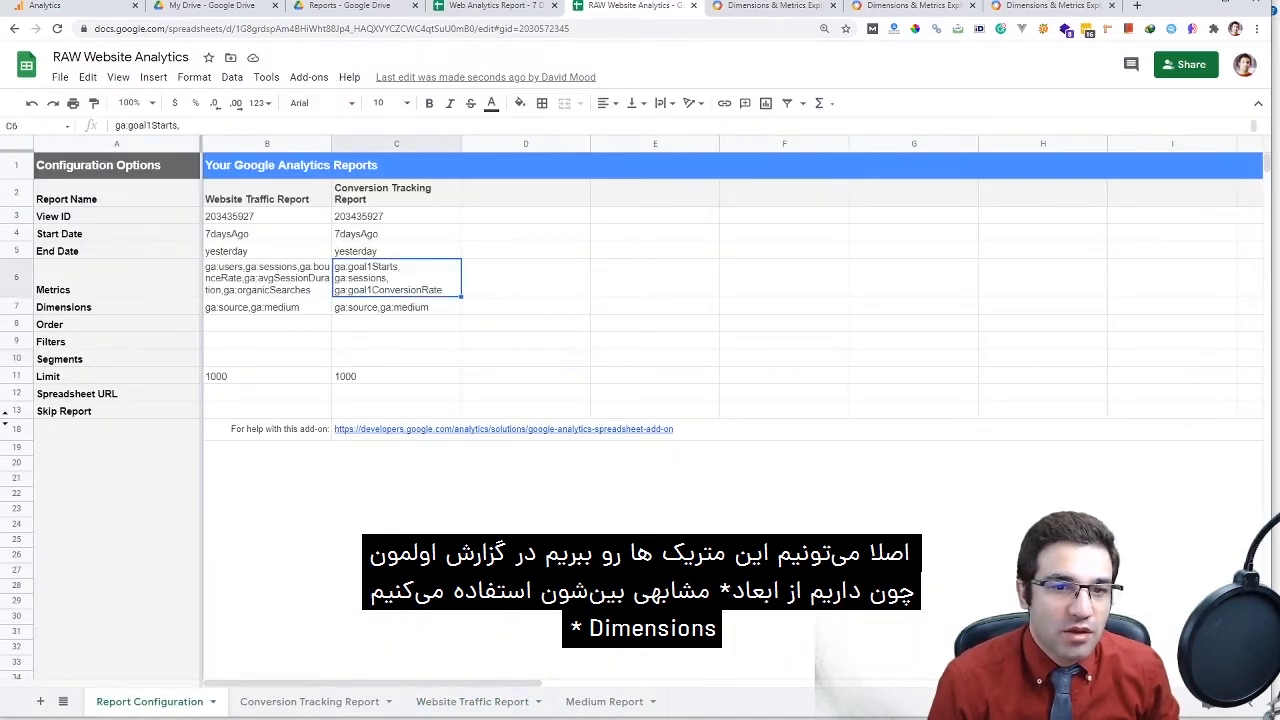
key("ctrl+a")
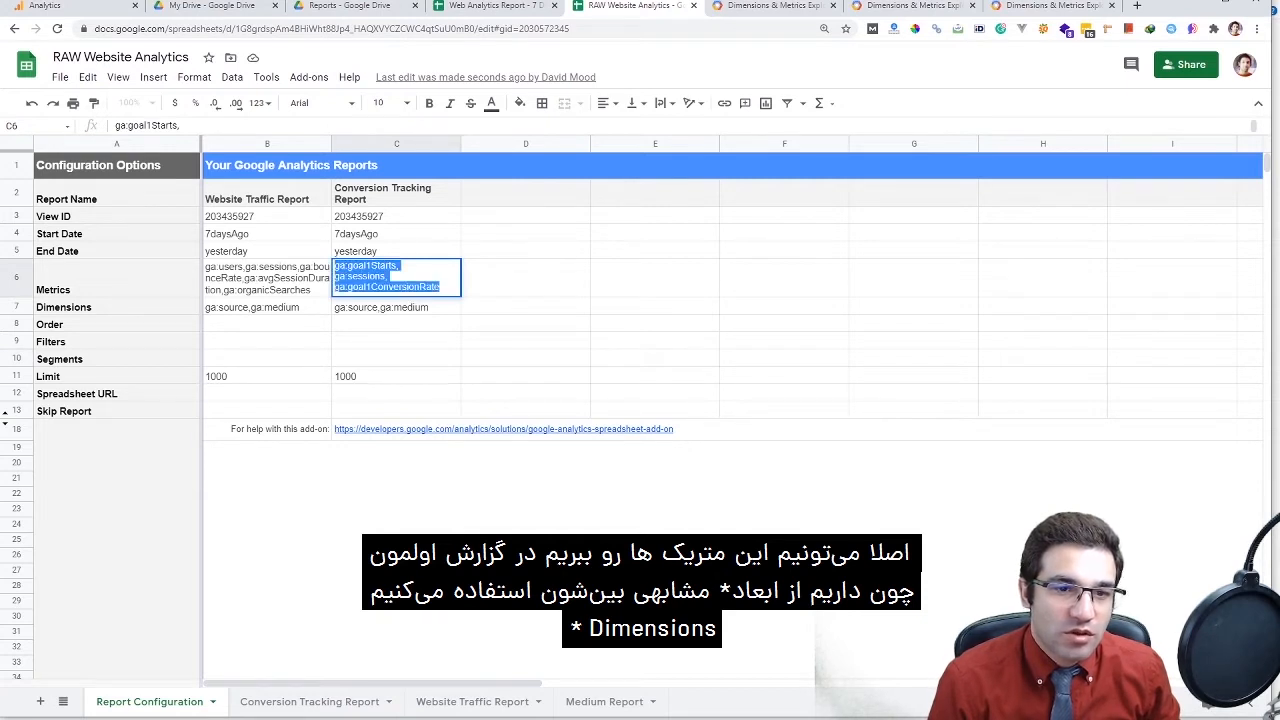
key("ctrl+x")
double_click(308, 288)
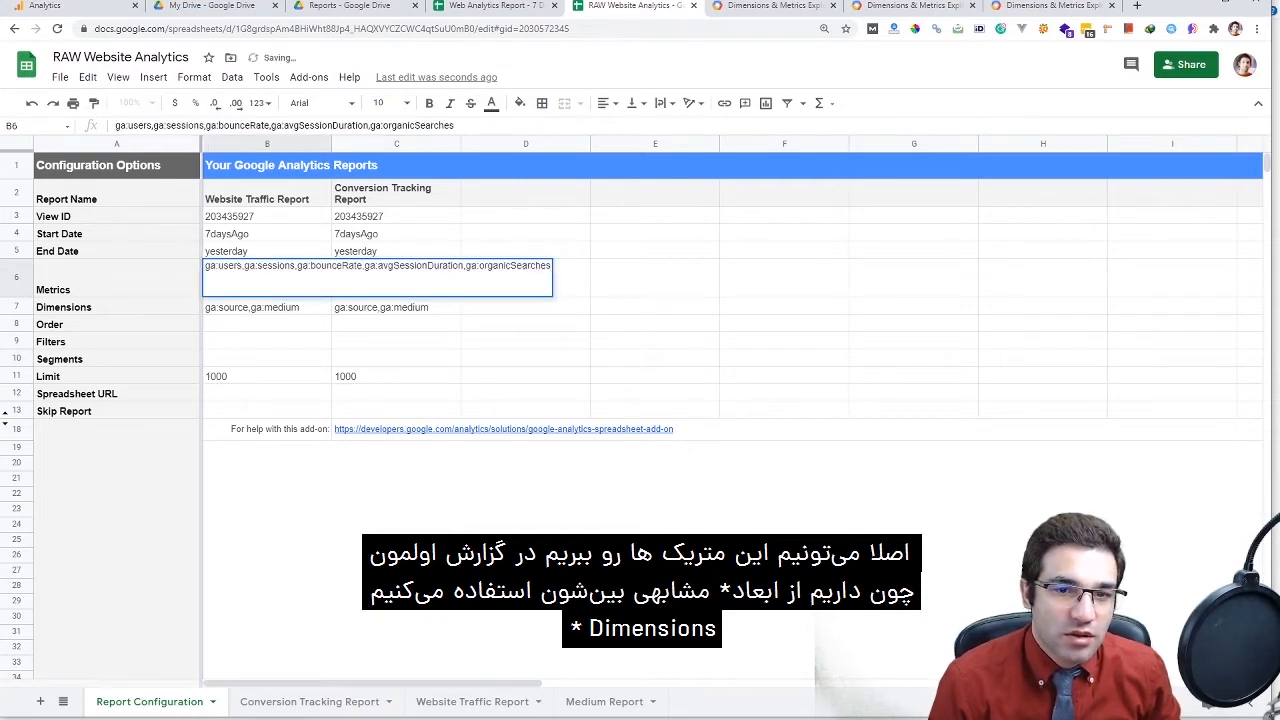
type(",")
key("ctrl+v")
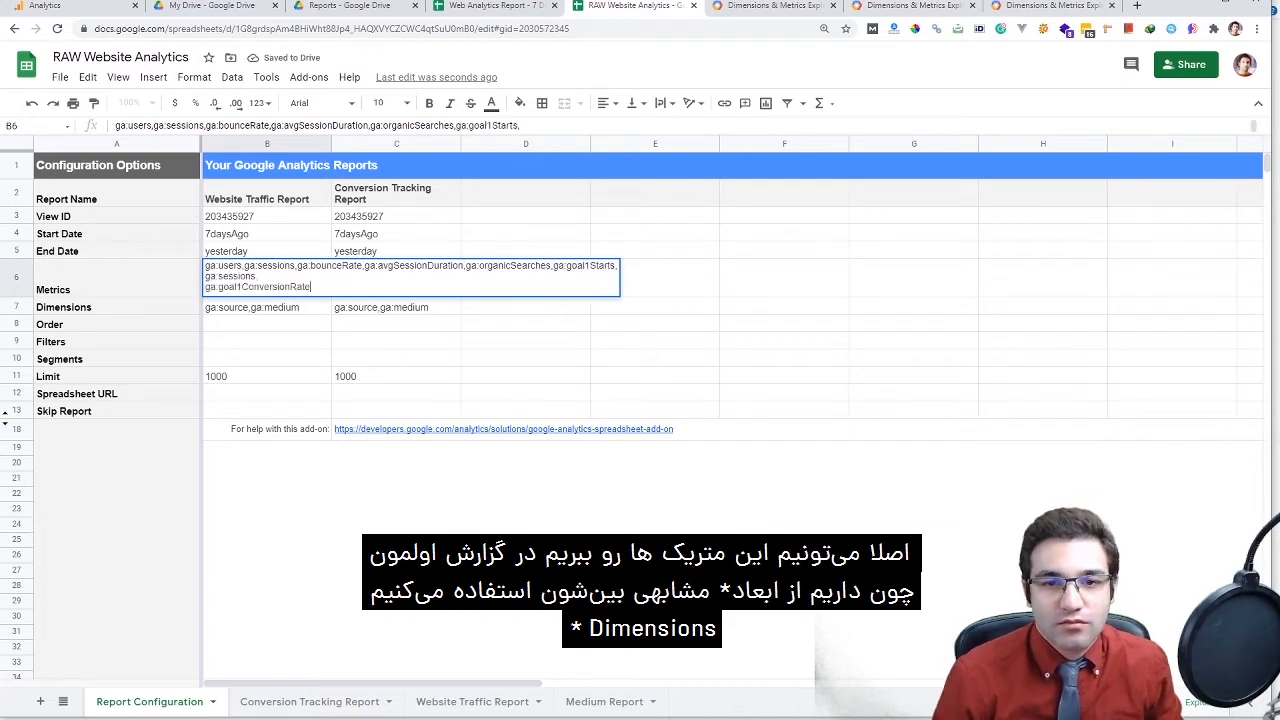
left_click(655, 278)
Delete the second report's settings from column C
left_click_drag(396, 193, 396, 446)
key("Delete")
left_click_drag(267, 189, 267, 436)
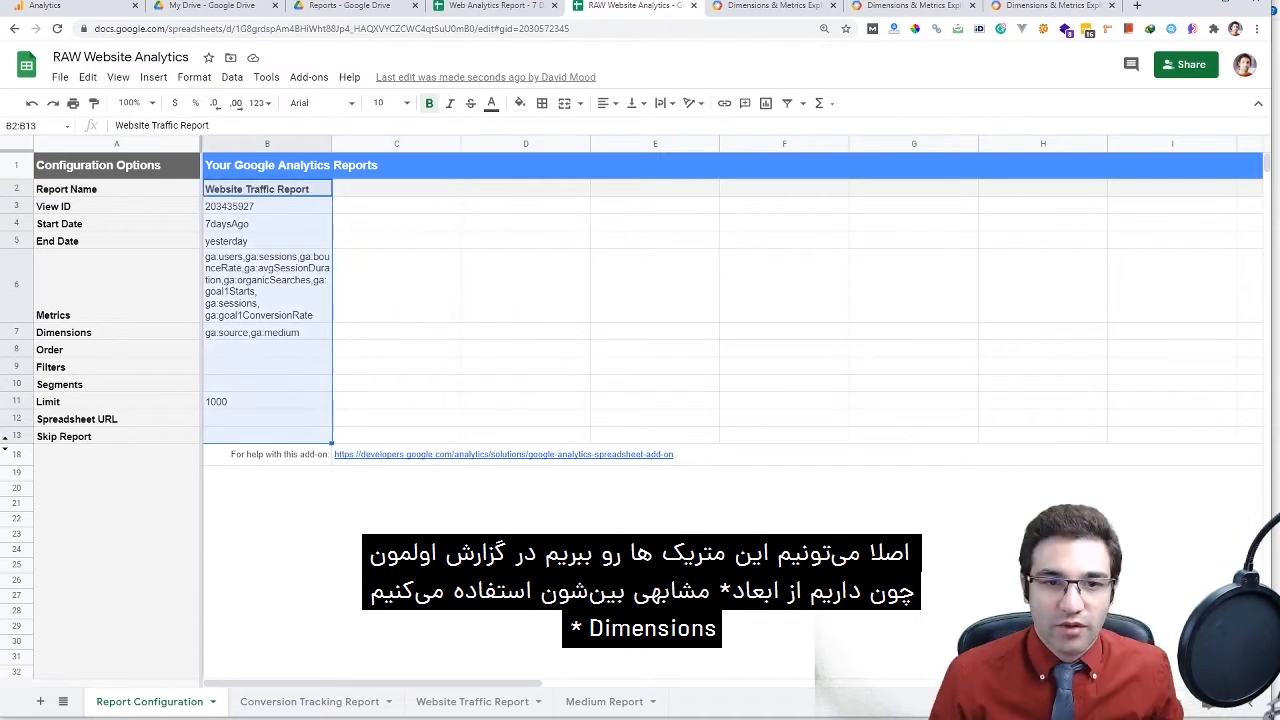
double_click(267, 332)
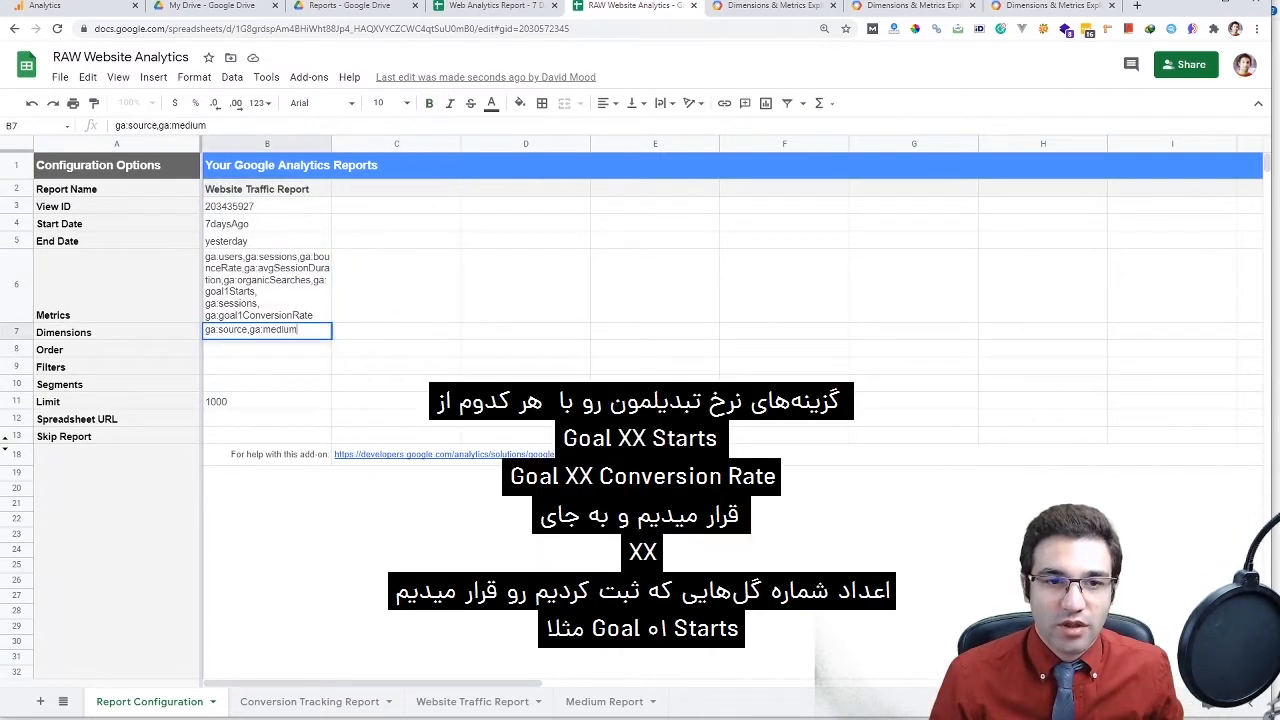
Edit B6 to add ga:goal3ConversionRate and remove ga:goal1Starts
double_click(267, 300)
key("ctrl+shift+Left")
key("ctrl+shift+Left")
key("ctrl+shift+Left")
key("ctrl+c")
key("End")
type(",")
key("ctrl+v")
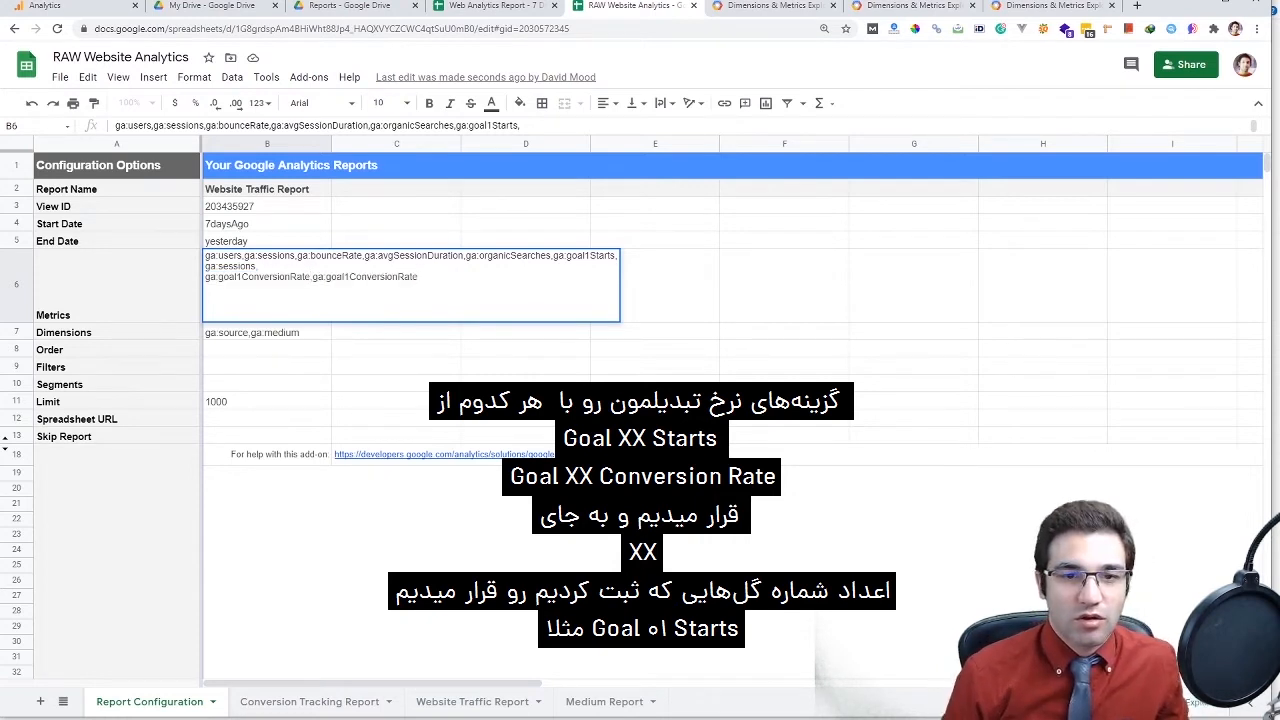
left_click(344, 276)
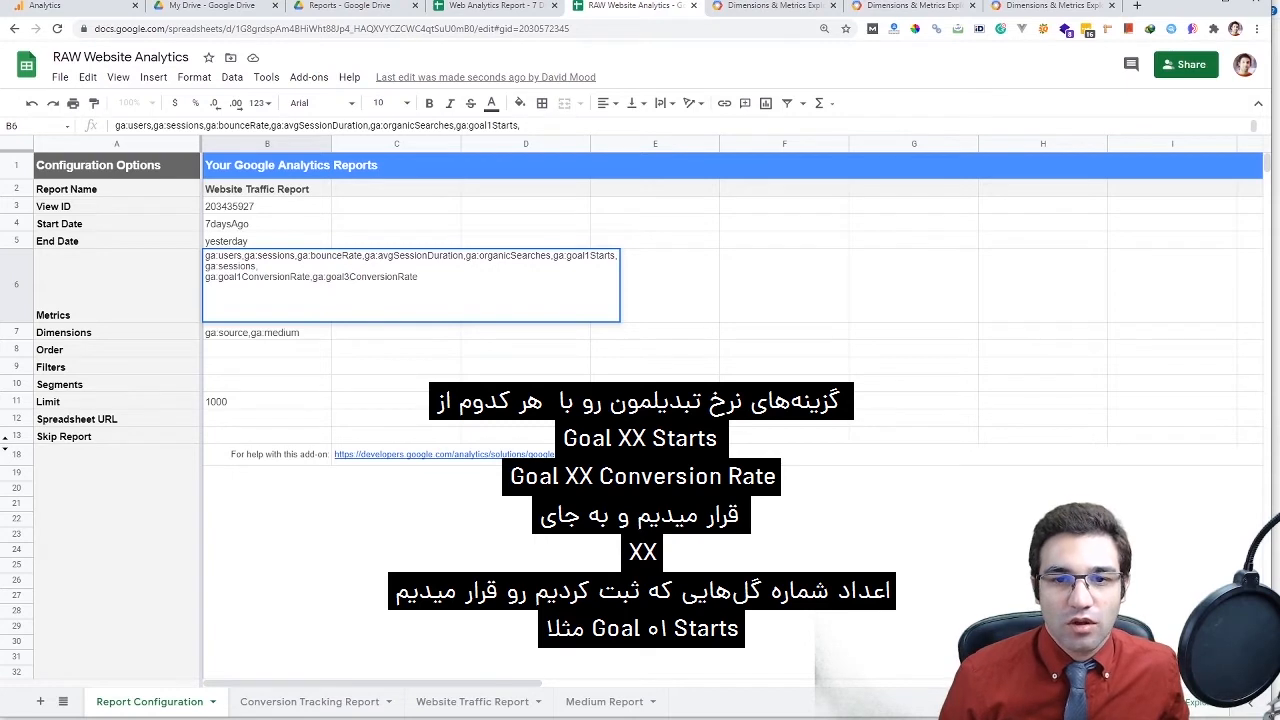
left_click_drag(553, 255, 618, 255)
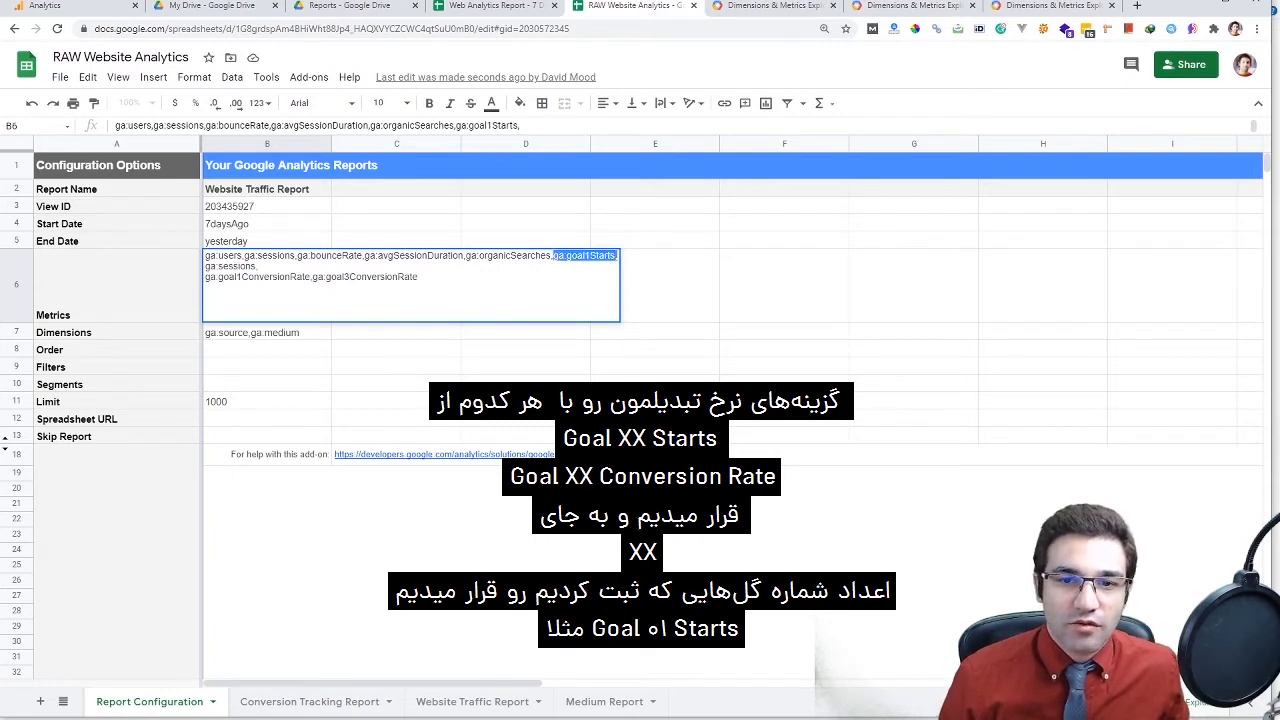
key("BackSpace")
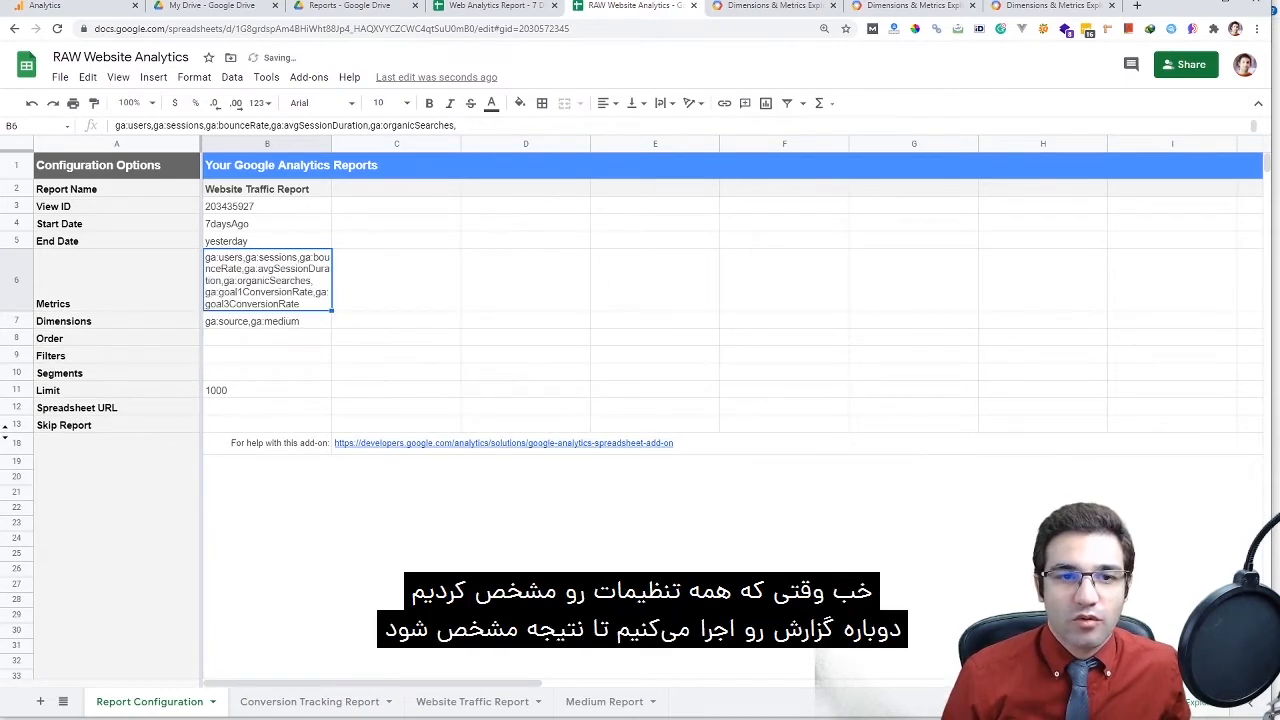
Rerun the Google Analytics reports with the updated B6 metrics
left_click(308, 77)
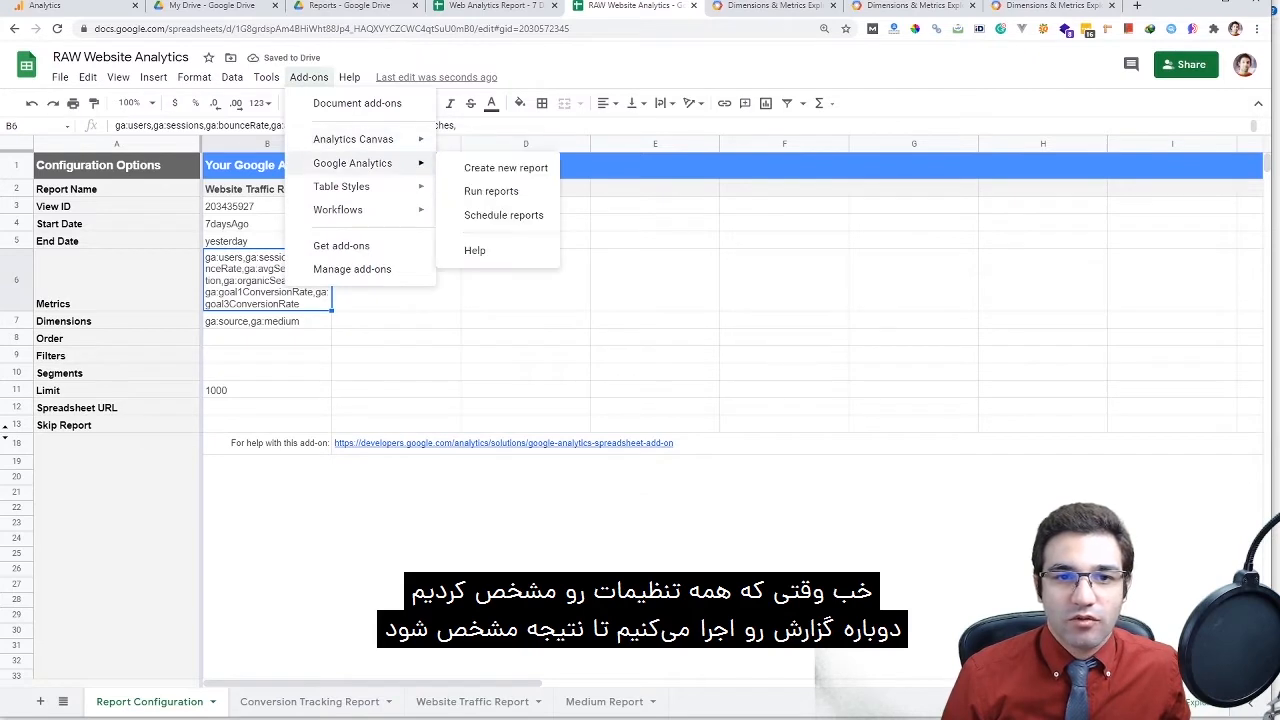
left_click(503, 190)
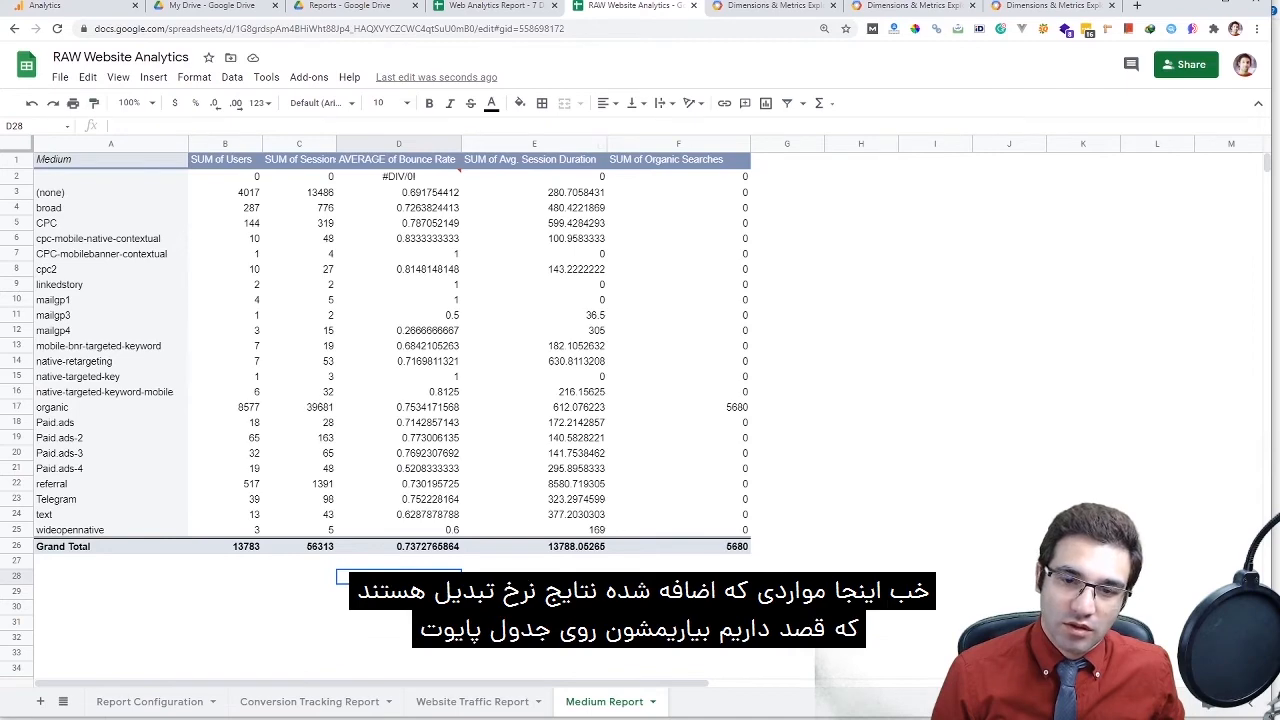
Widen the Medium Report pivot table's data range and confirm it
left_click(440, 701)
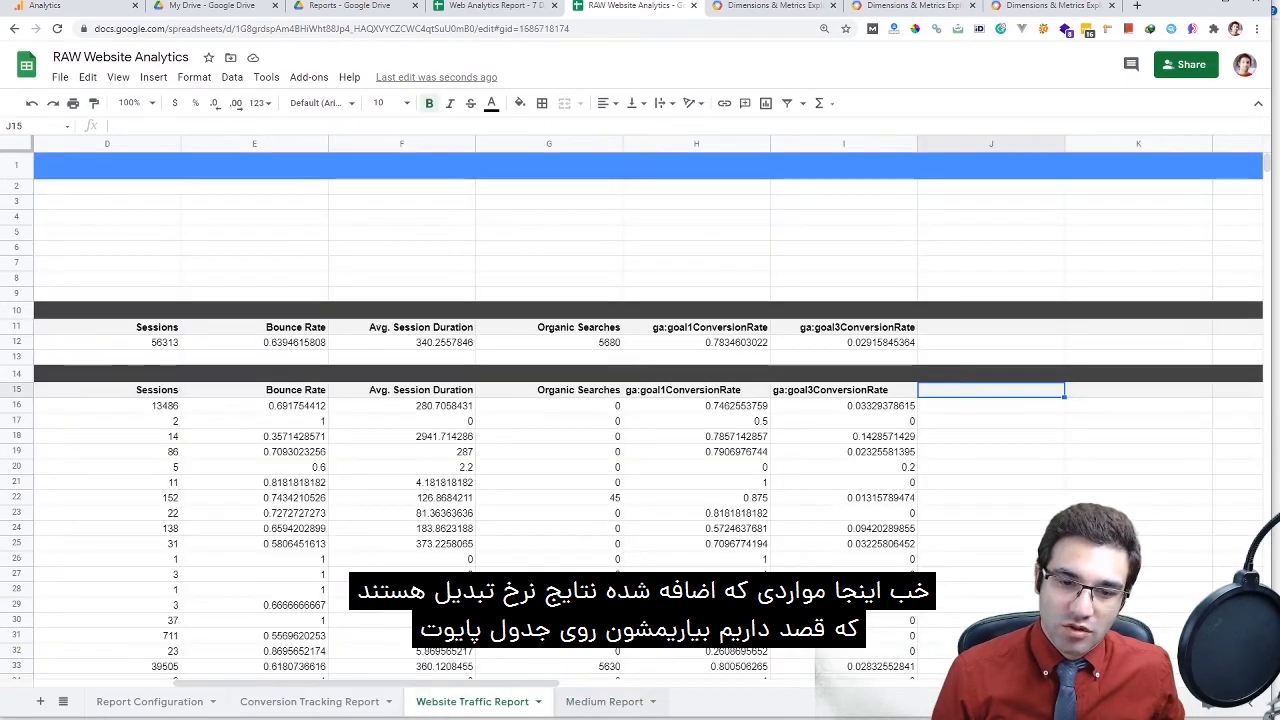
left_click(592, 701)
left_click(678, 407)
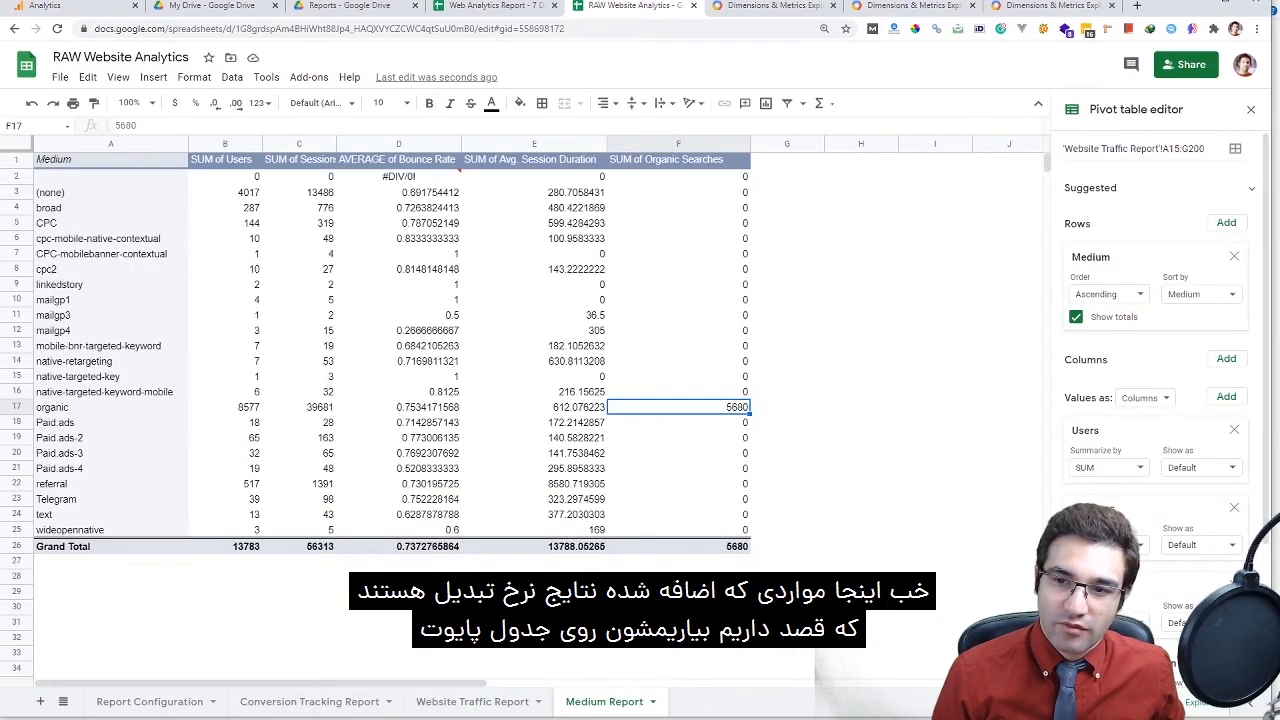
left_click(1226, 396)
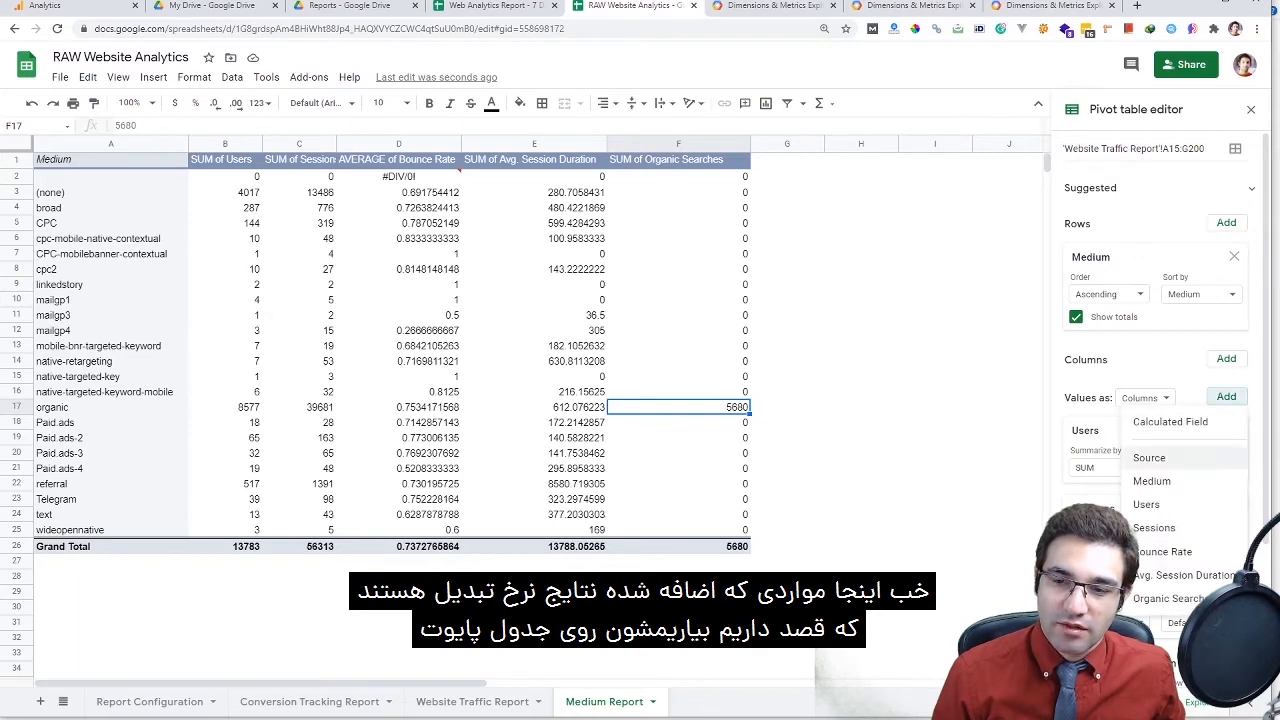
left_click(935, 437)
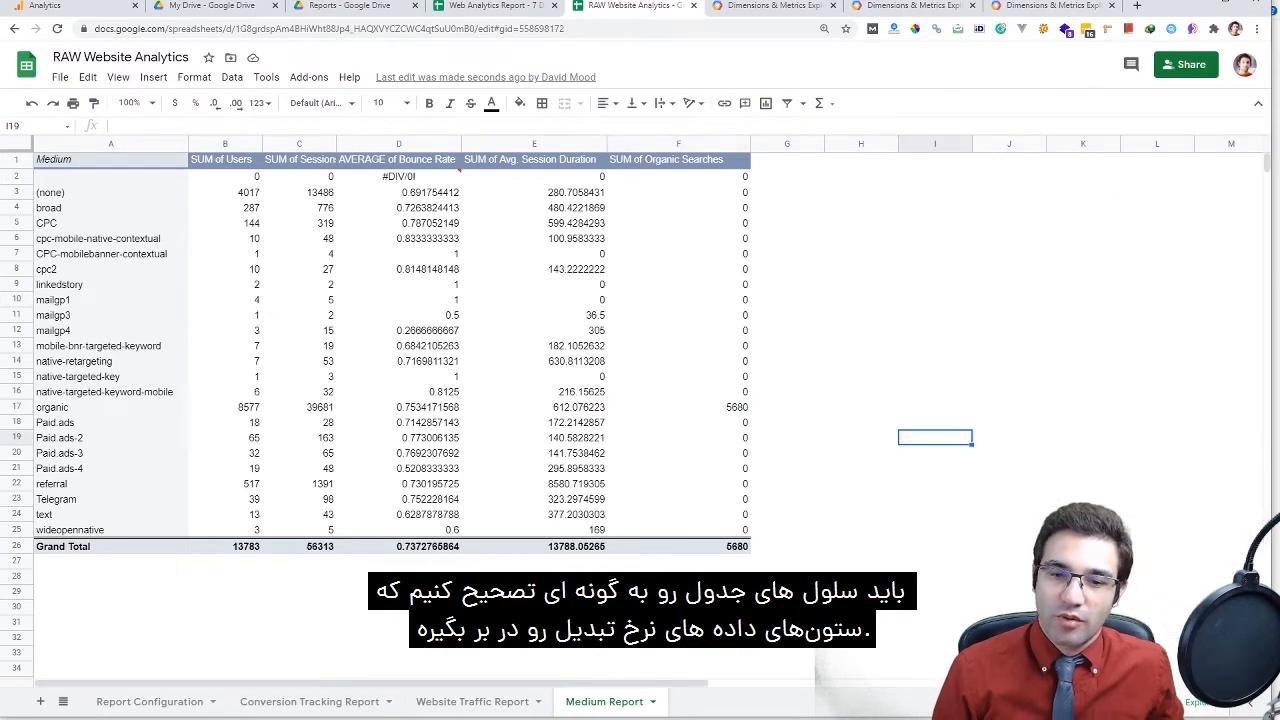
left_click(386, 700)
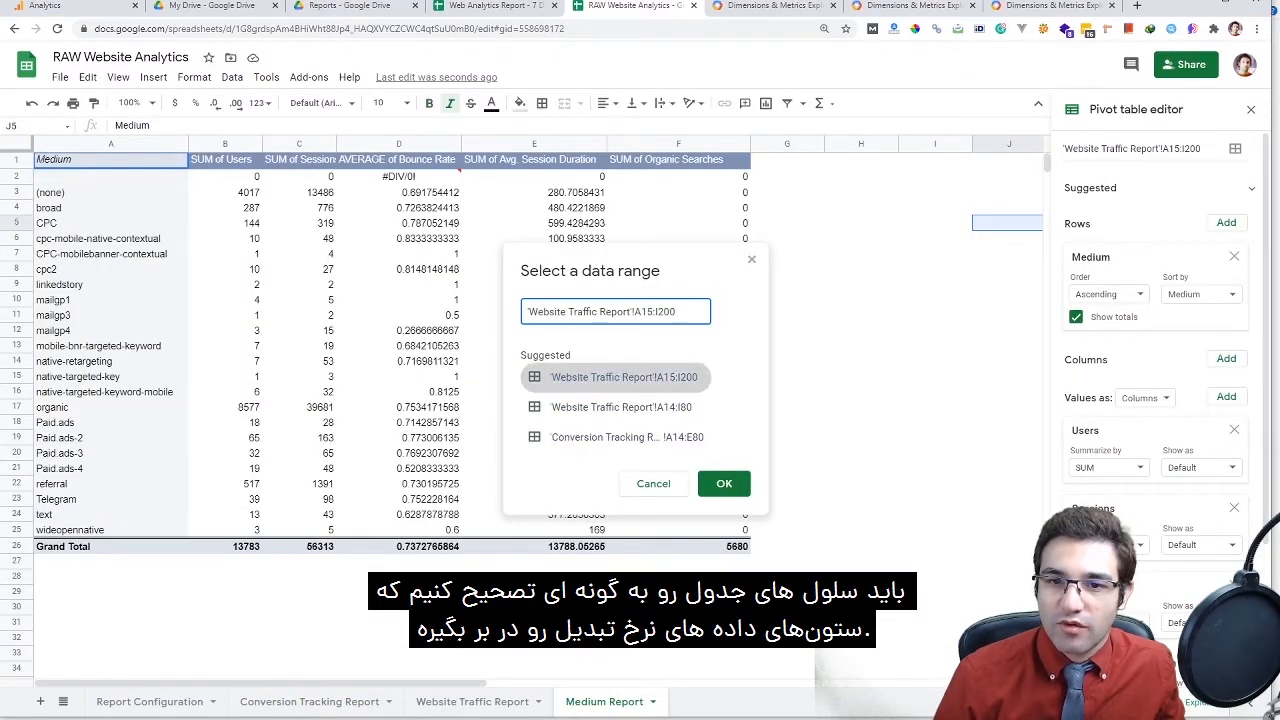
left_click(724, 483)
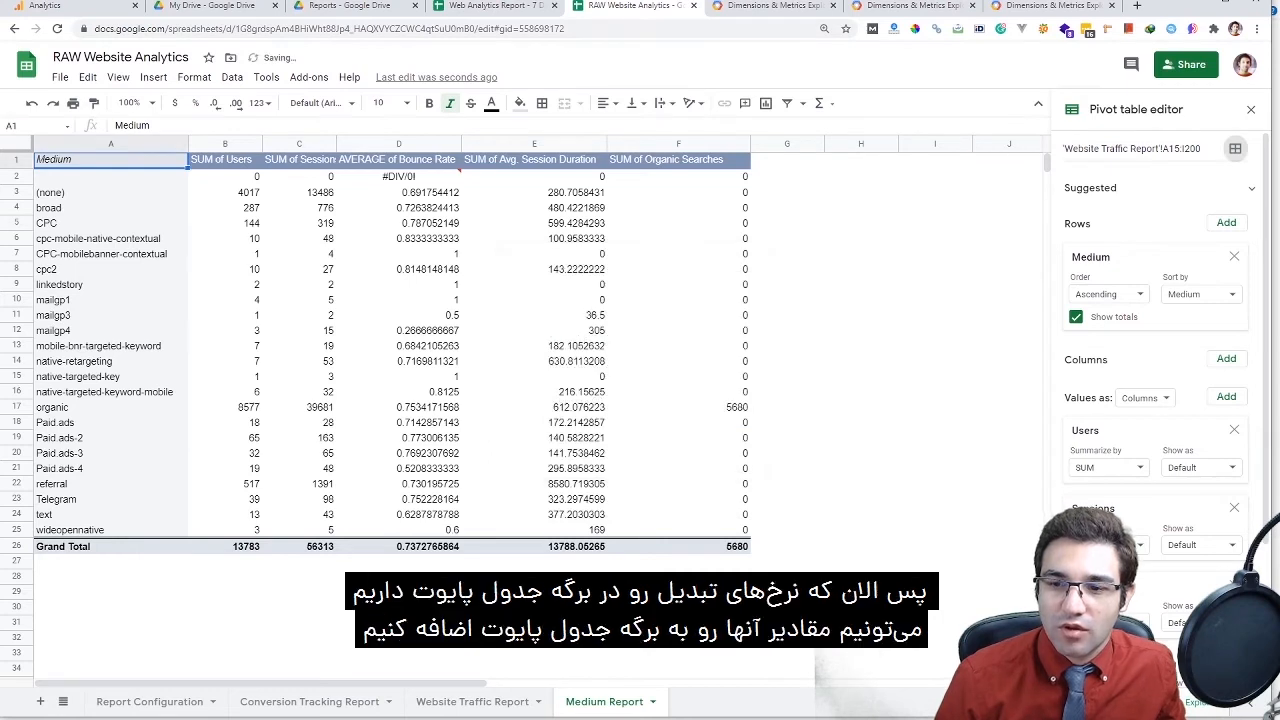
Add ga:goal1ConversionRate as a summed pivot value, autofit column G, and select G2:G25
scroll(1155, 400, "down", 2)
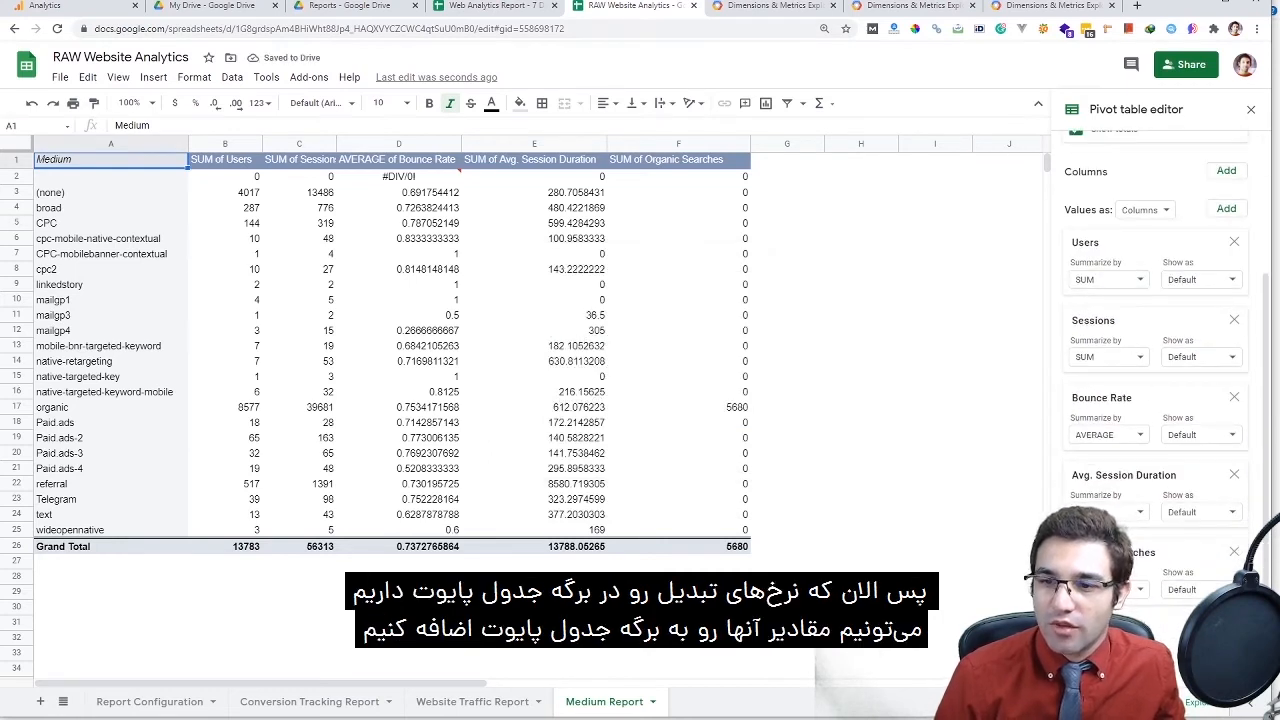
scroll(1155, 400, "up", 2)
left_click(1226, 342)
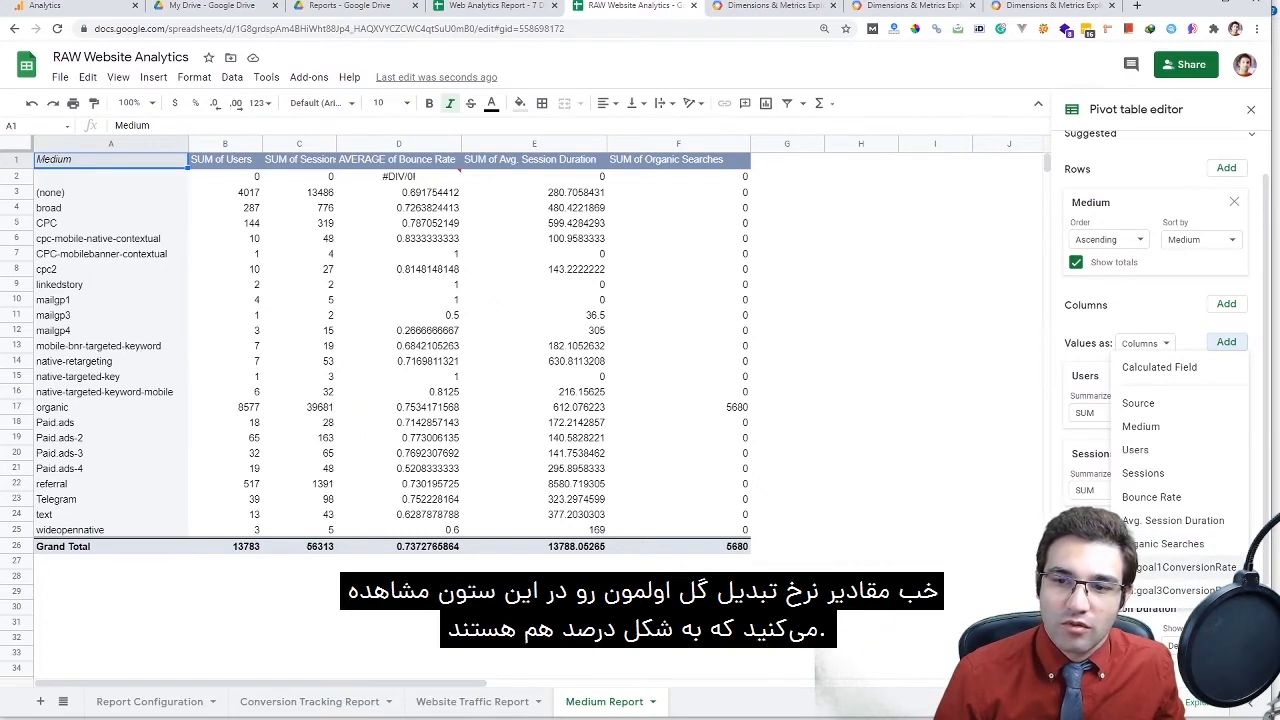
left_click(1182, 567)
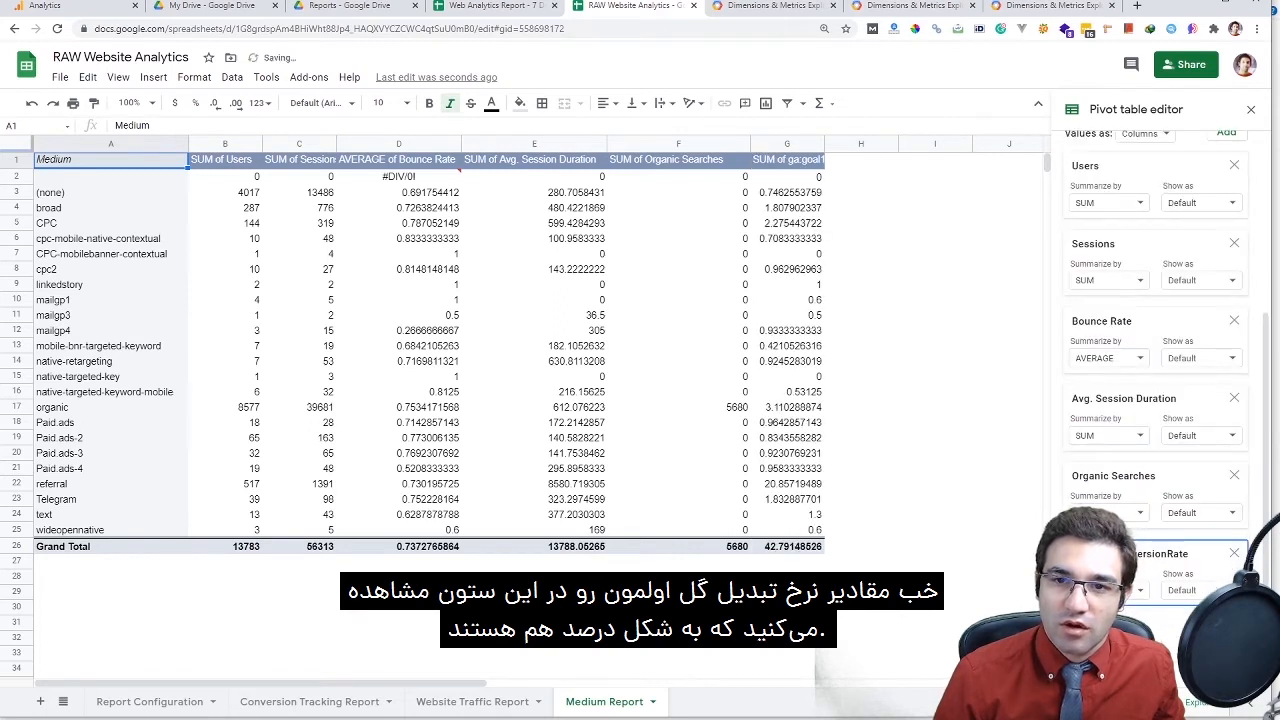
double_click(824, 143)
left_click_drag(824, 176, 824, 530)
Format the goal1 and goal3 conversion rate columns G2:G25 and H2:H25 as two-decimal numbers
left_click(258, 103)
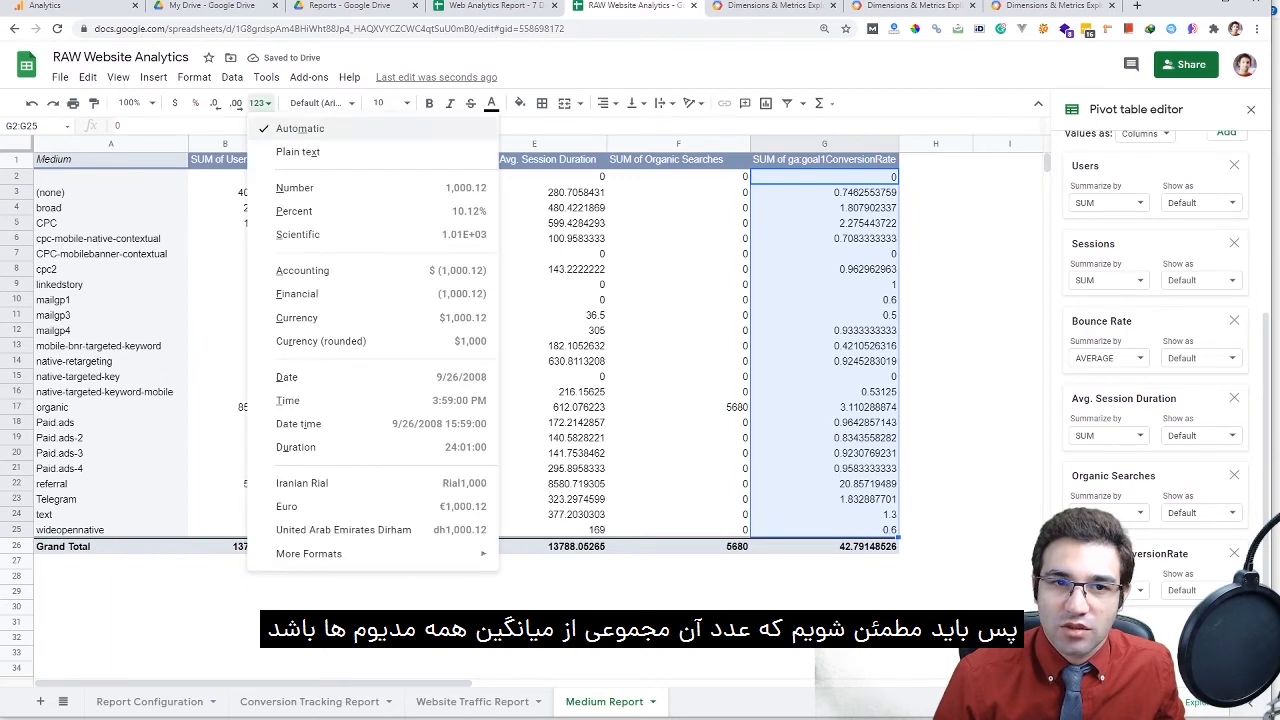
left_click(295, 188)
key("Down")
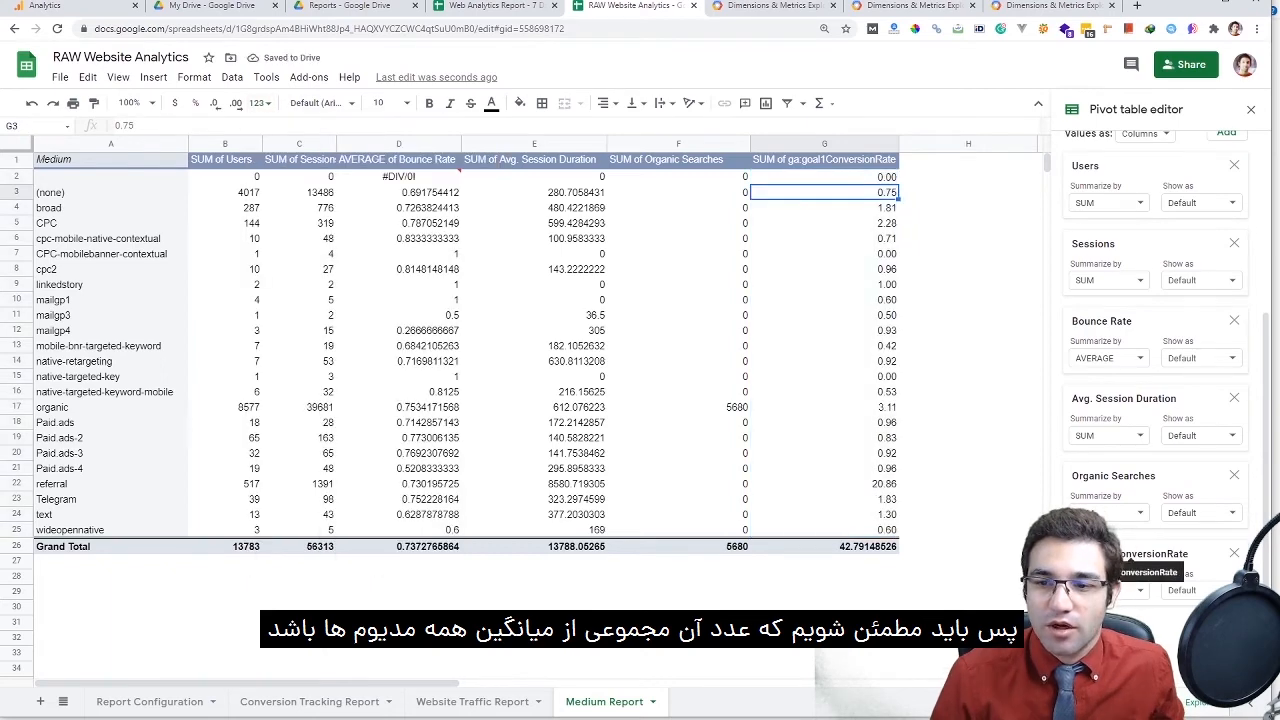
scroll(1155, 370, "up", 1)
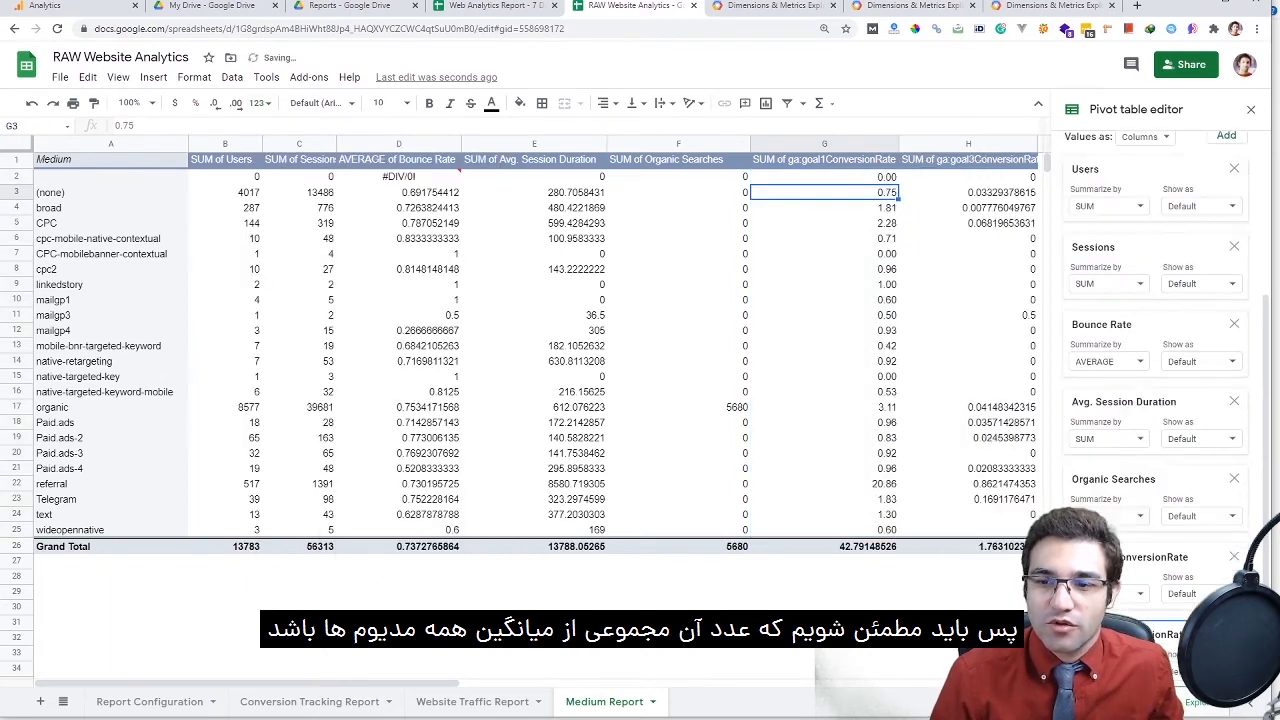
scroll(1155, 370, "down", 2)
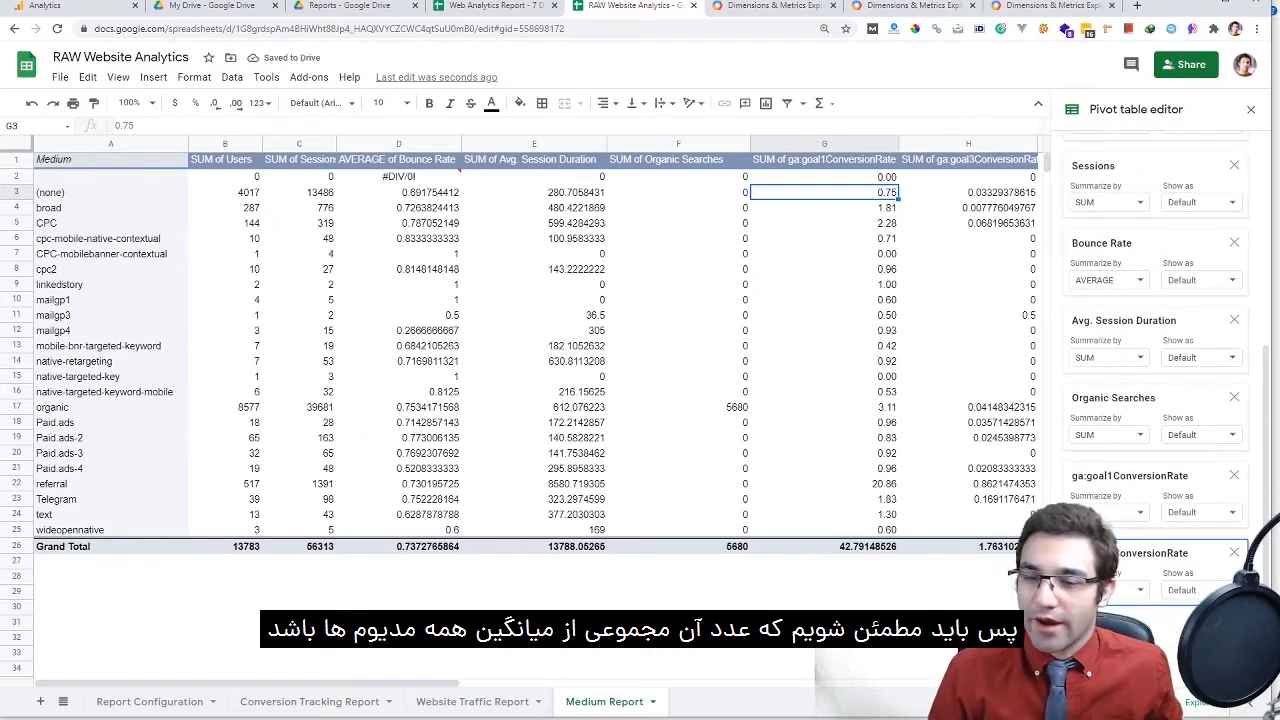
left_click_drag(967, 176, 967, 529)
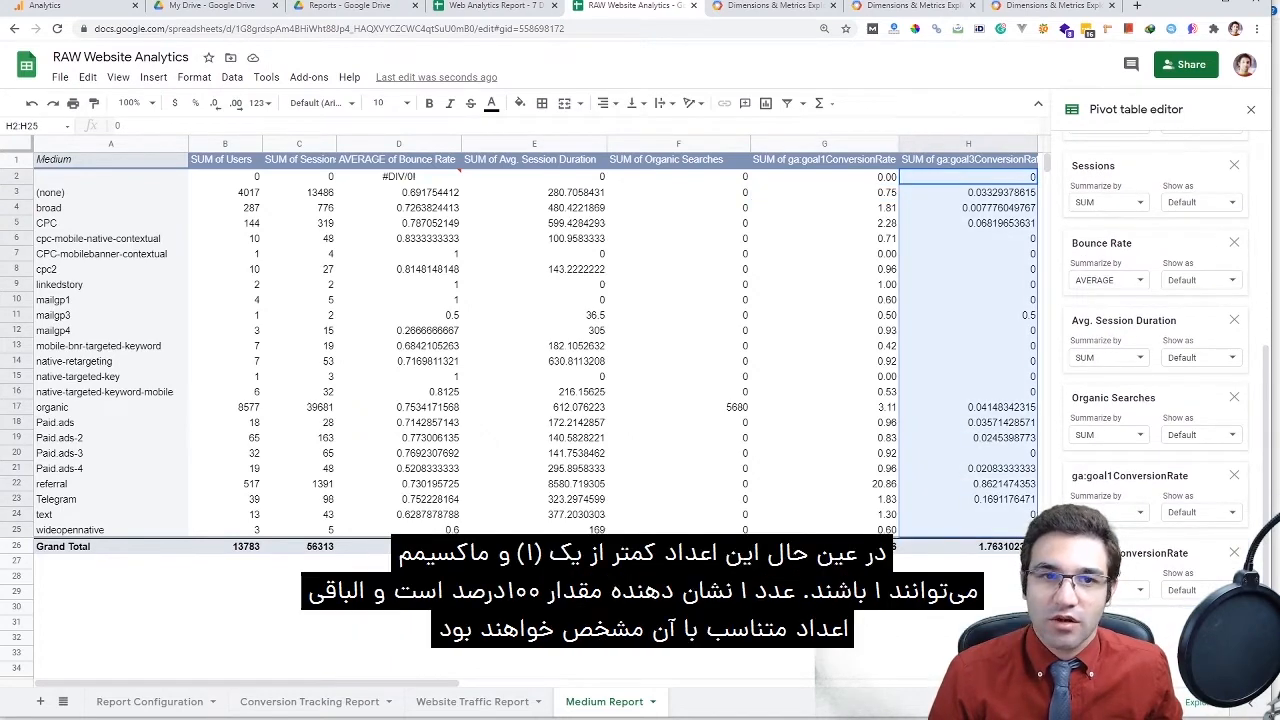
key("ctrl+shift+1")
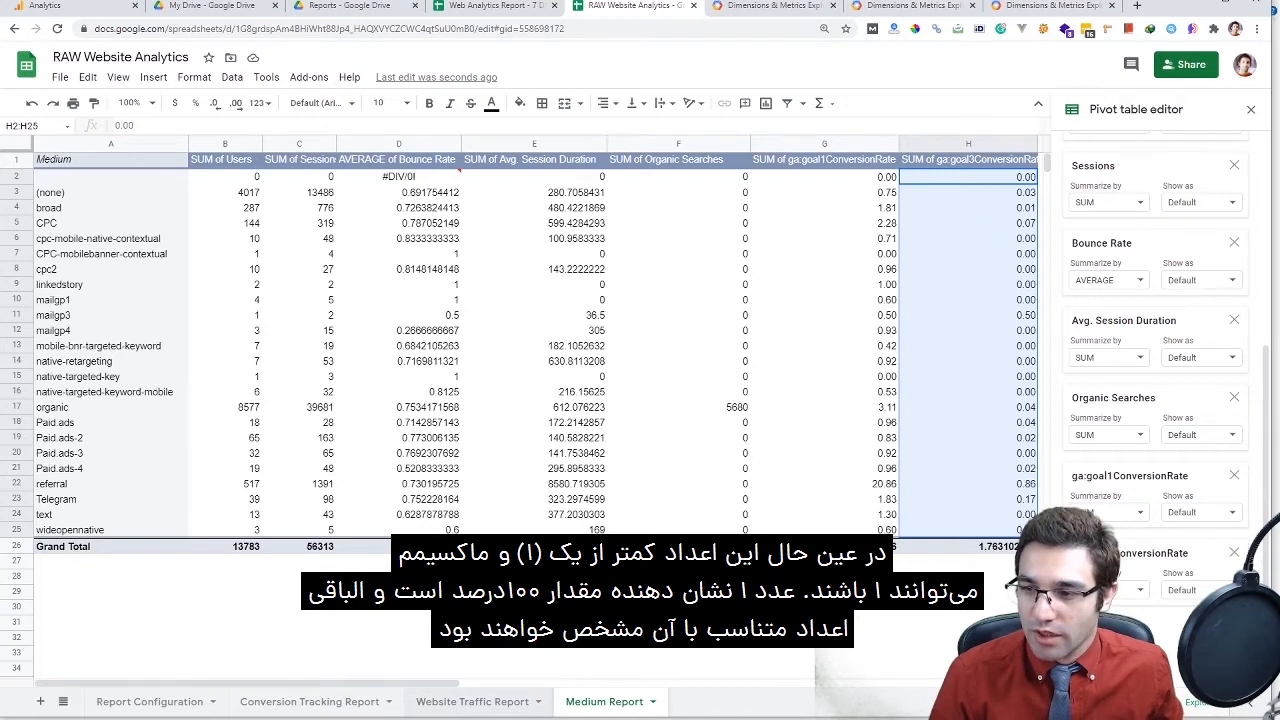
Check the Website Traffic Report sheet, then switch to the Web Analytics Report document
left_click(472, 701)
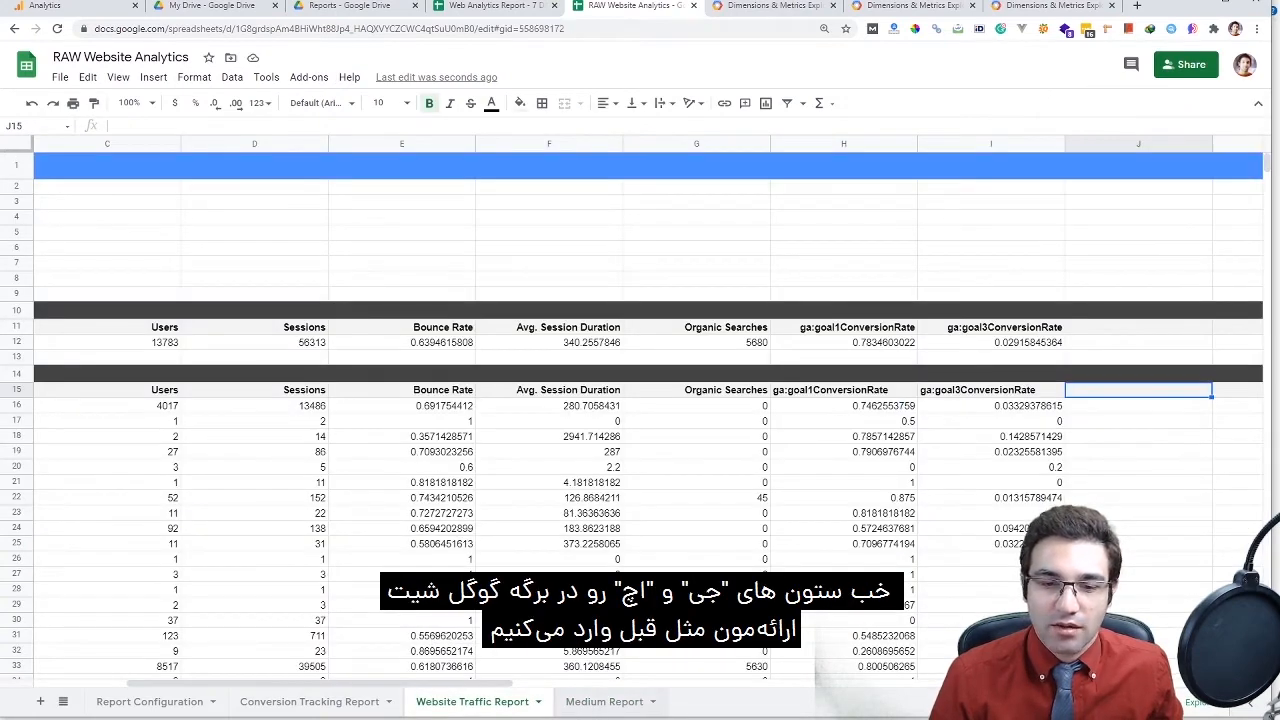
left_click(604, 701)
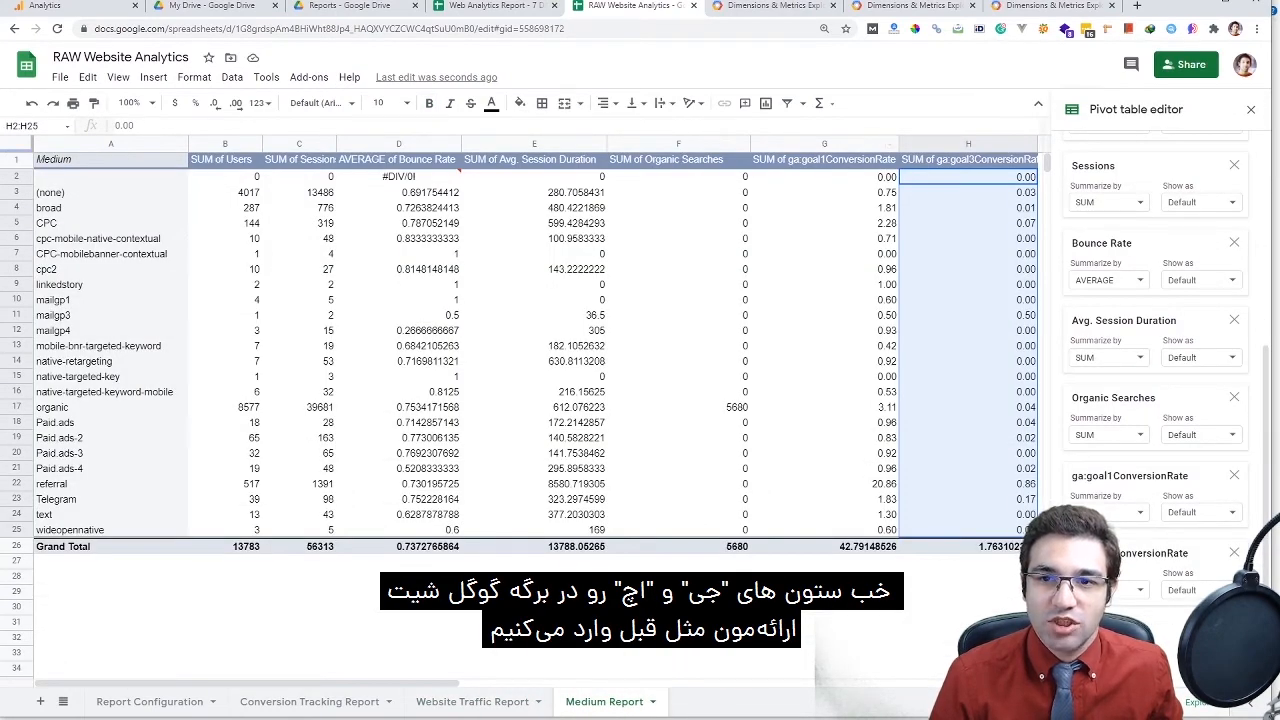
key("ctrl+shift+Tab")
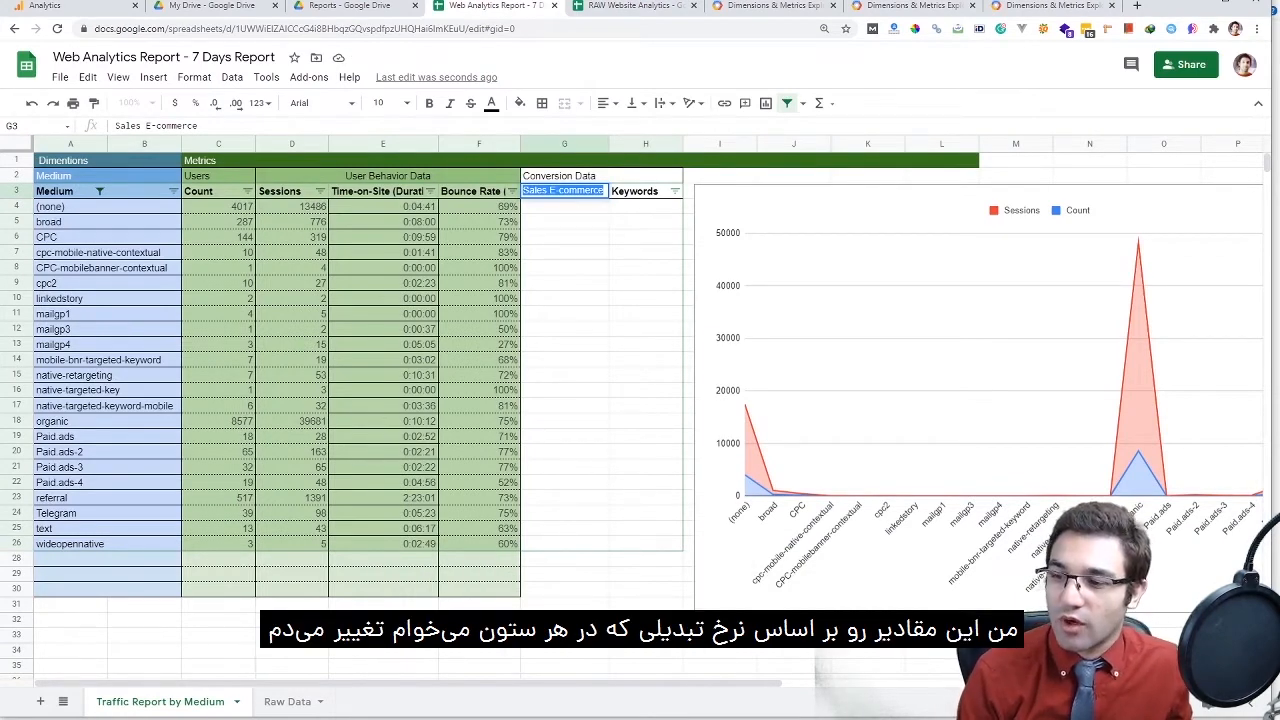
Rename the G3 heading to Login and begin typing the new H3 heading
type("Login")
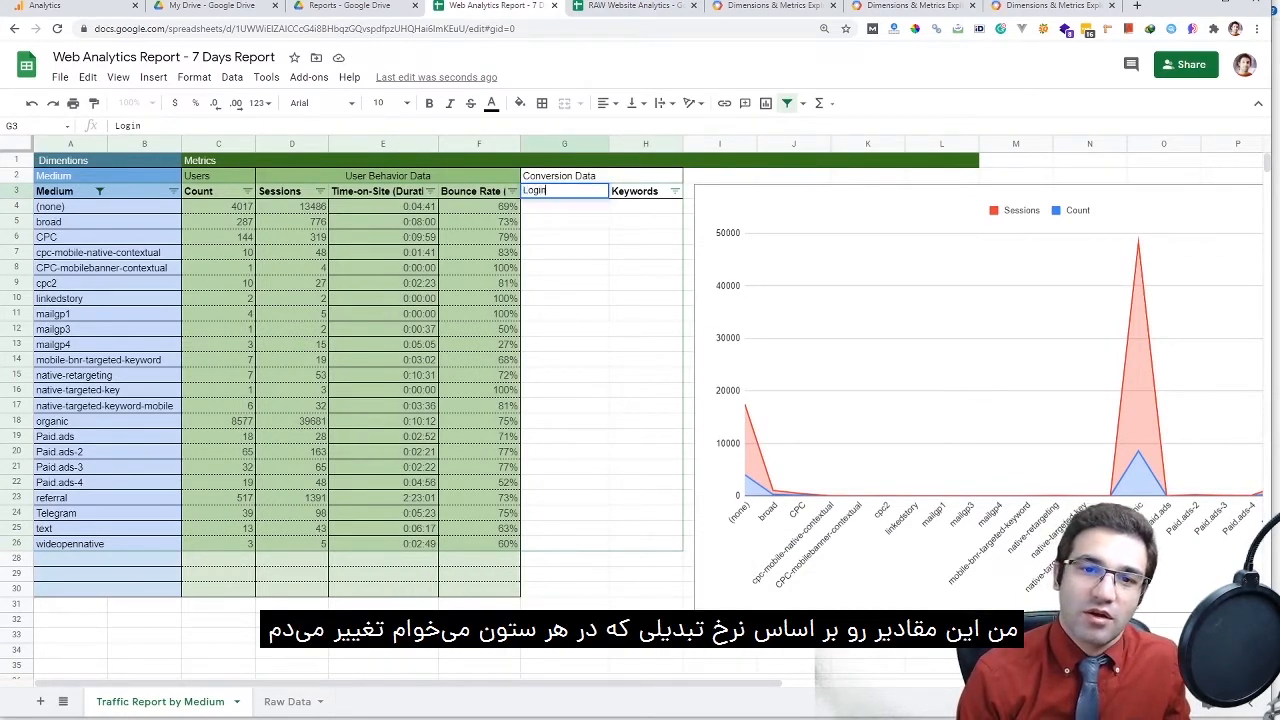
key("Tab")
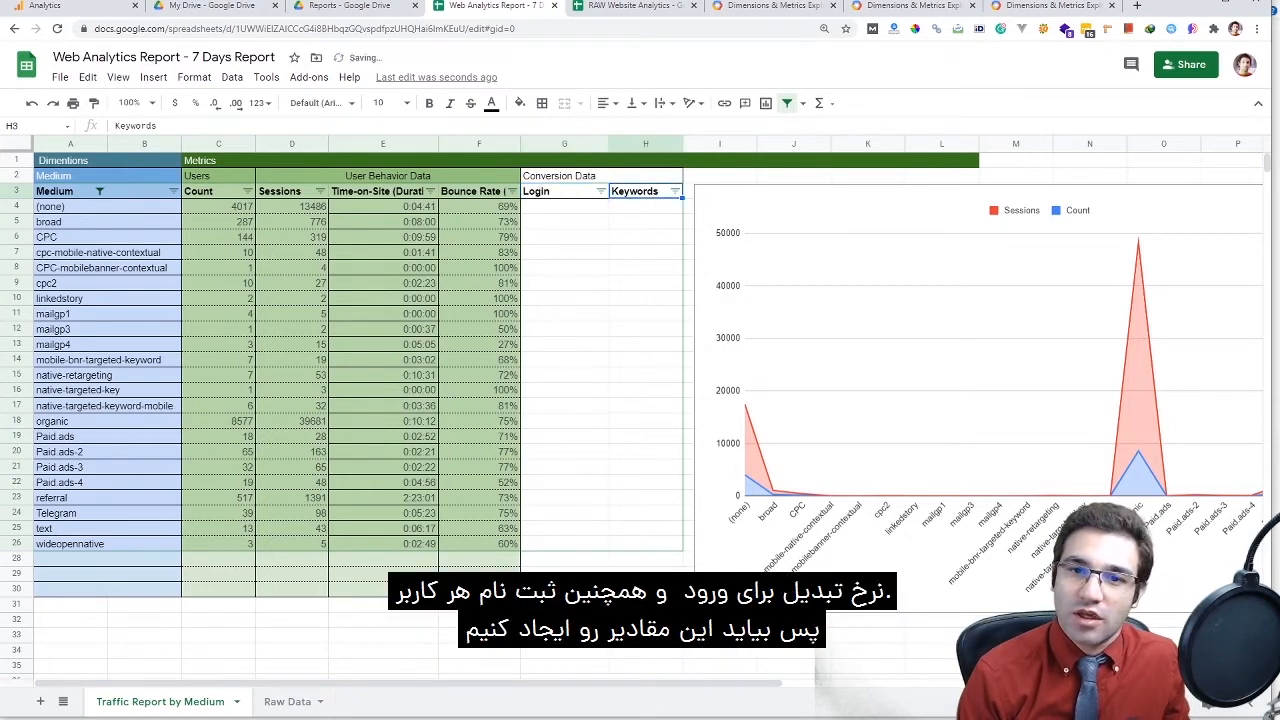
type("Registeratio")
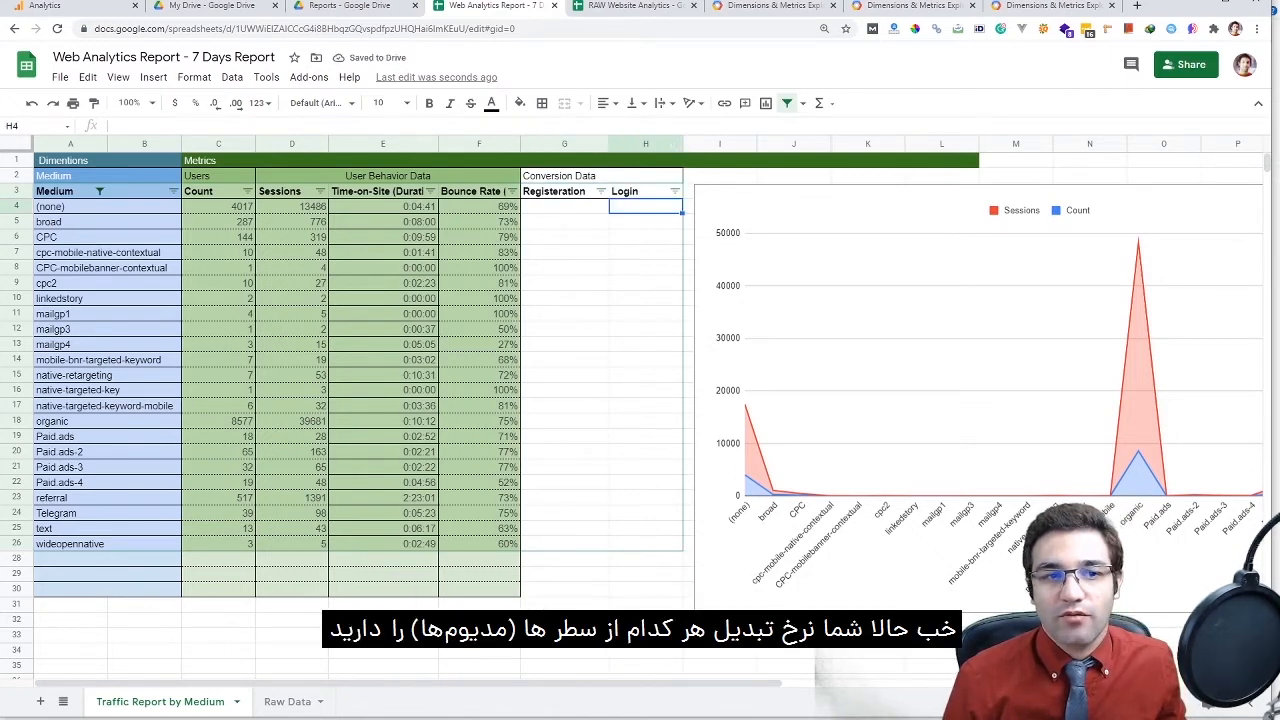
Correct the G4 IMPORTRANGE formula's column letter to FF so Registration fills with imported rates
left_click(564, 206)
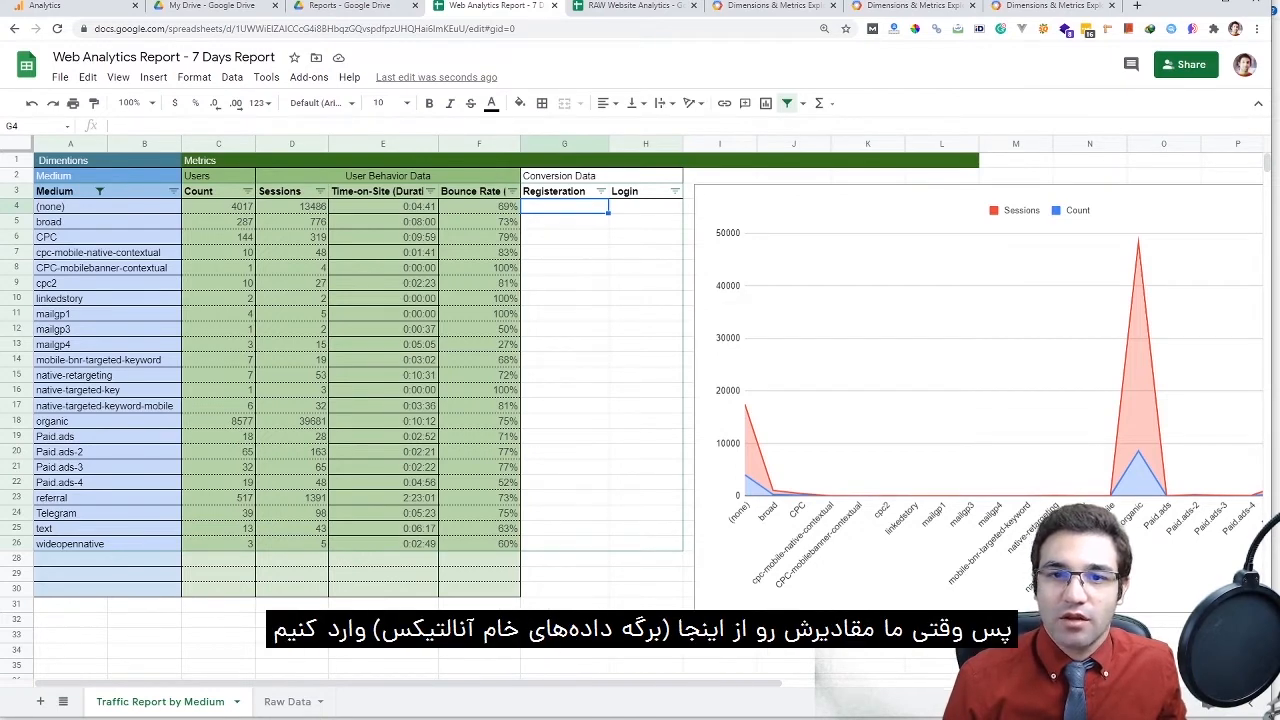
key("ctrl+Tab")
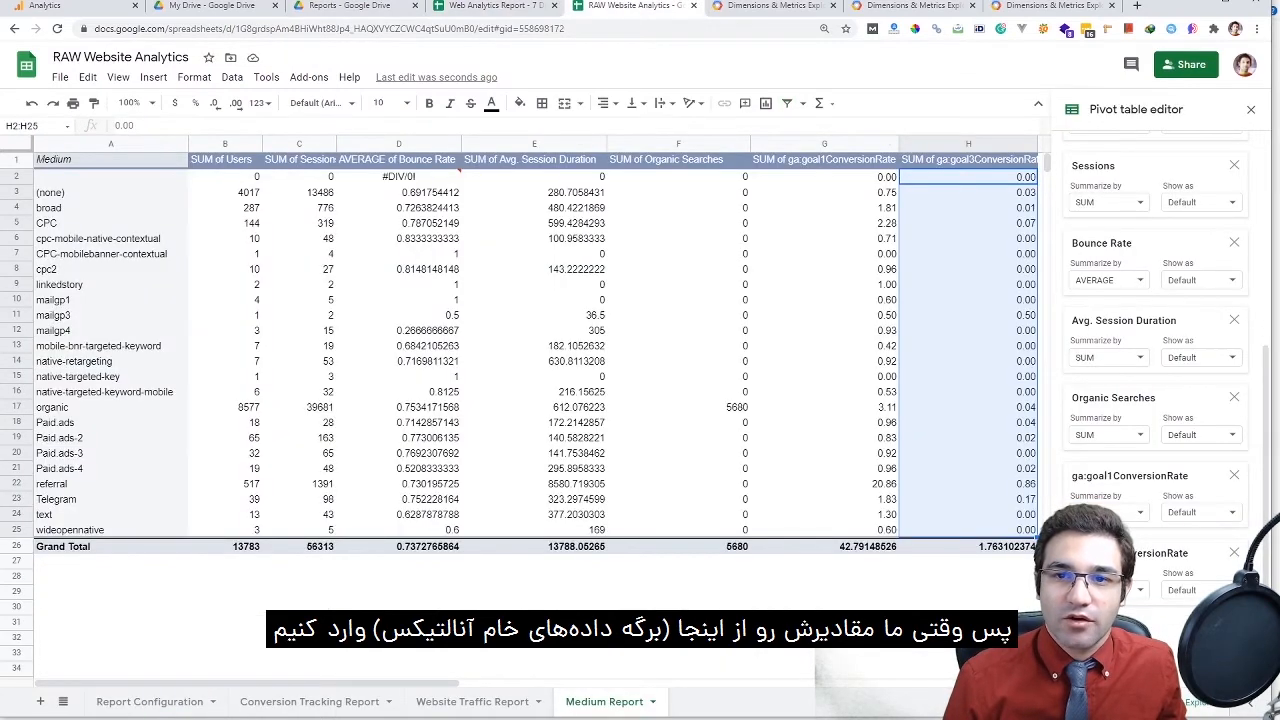
key("ctrl+shift+Tab")
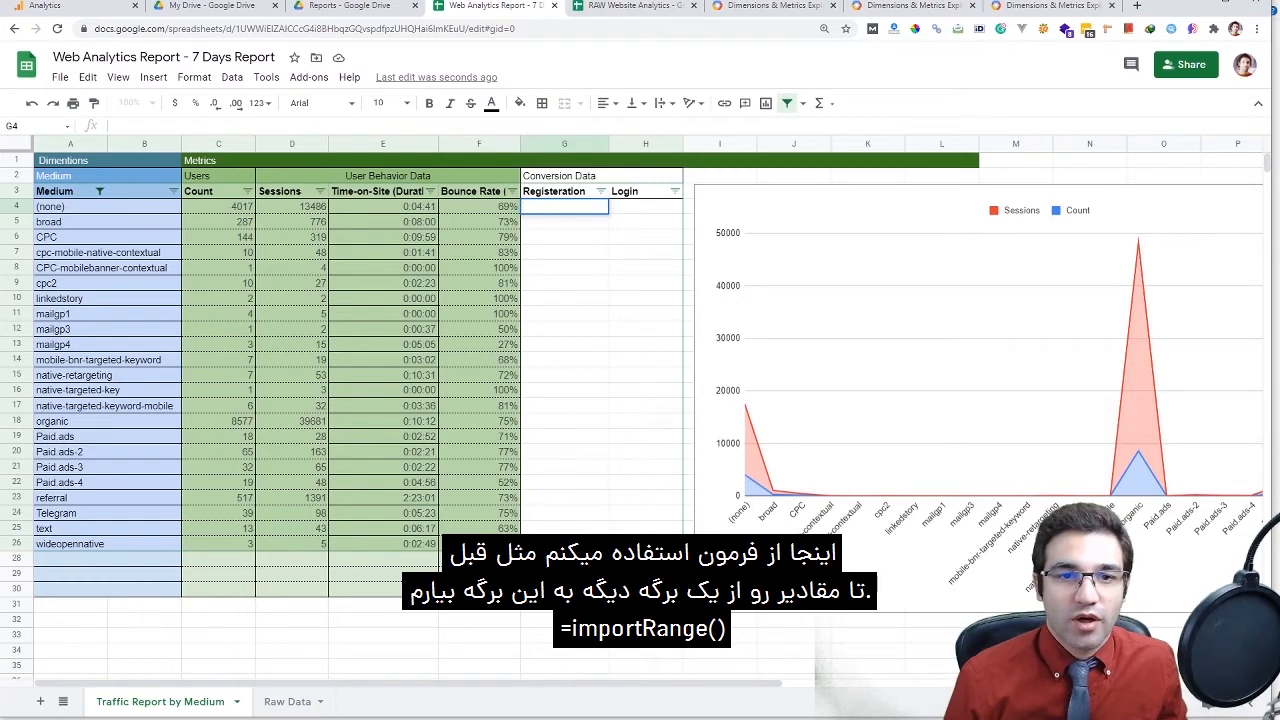
double_click(320, 206)
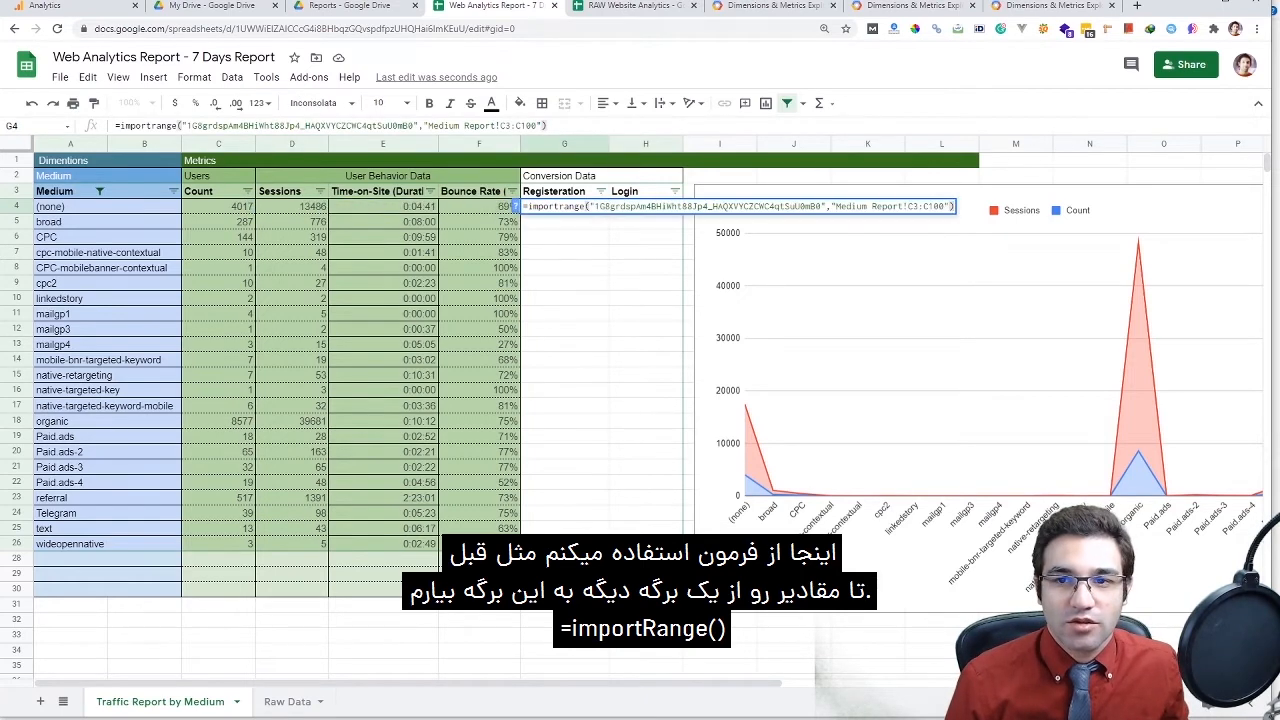
left_click_drag(908, 206, 929, 206)
type("FF")
key("Return")
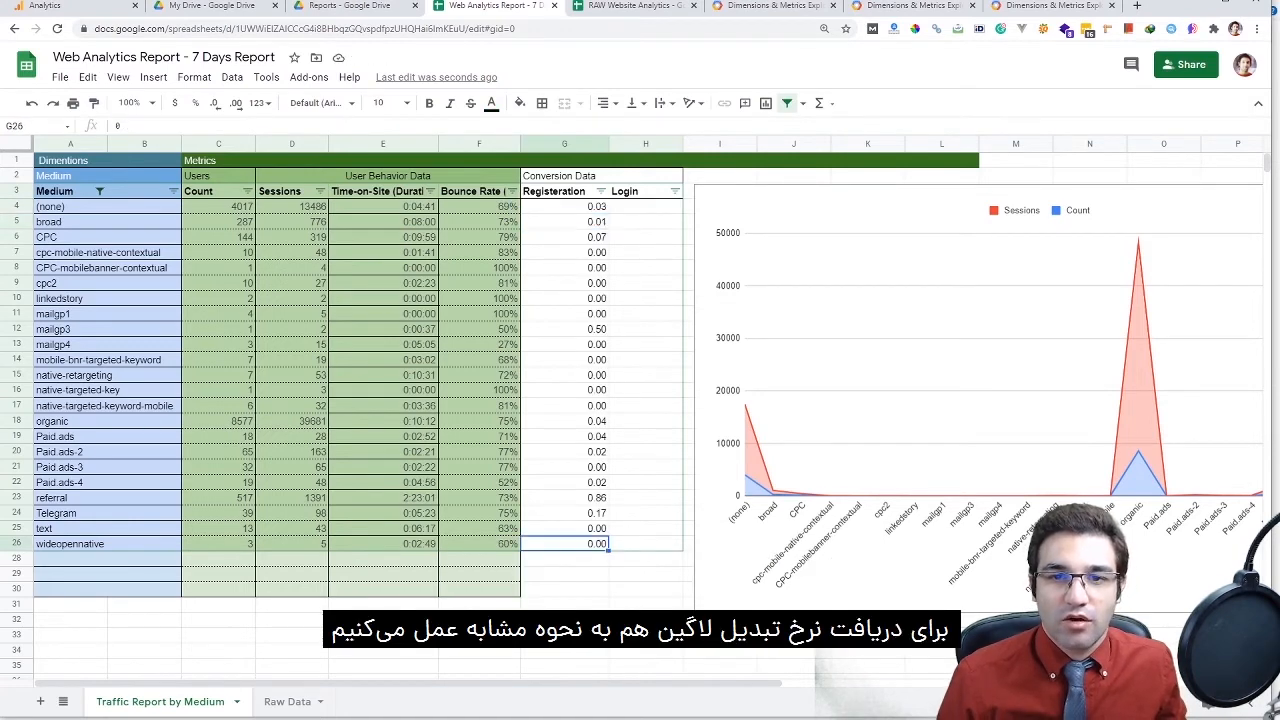
Paste the IMPORTRANGE formula into H4, pointing it at column G for Login rates, and check both filled columns
double_click(645, 206)
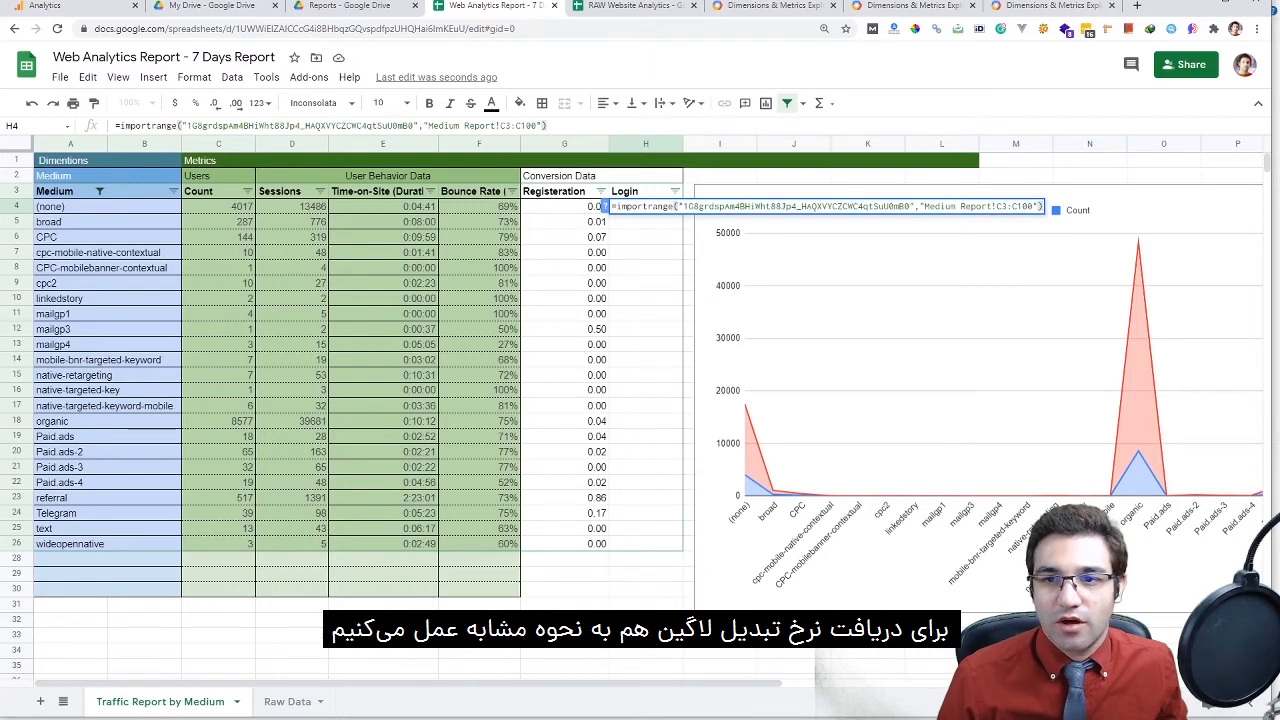
left_click_drag(996, 206, 1002, 206)
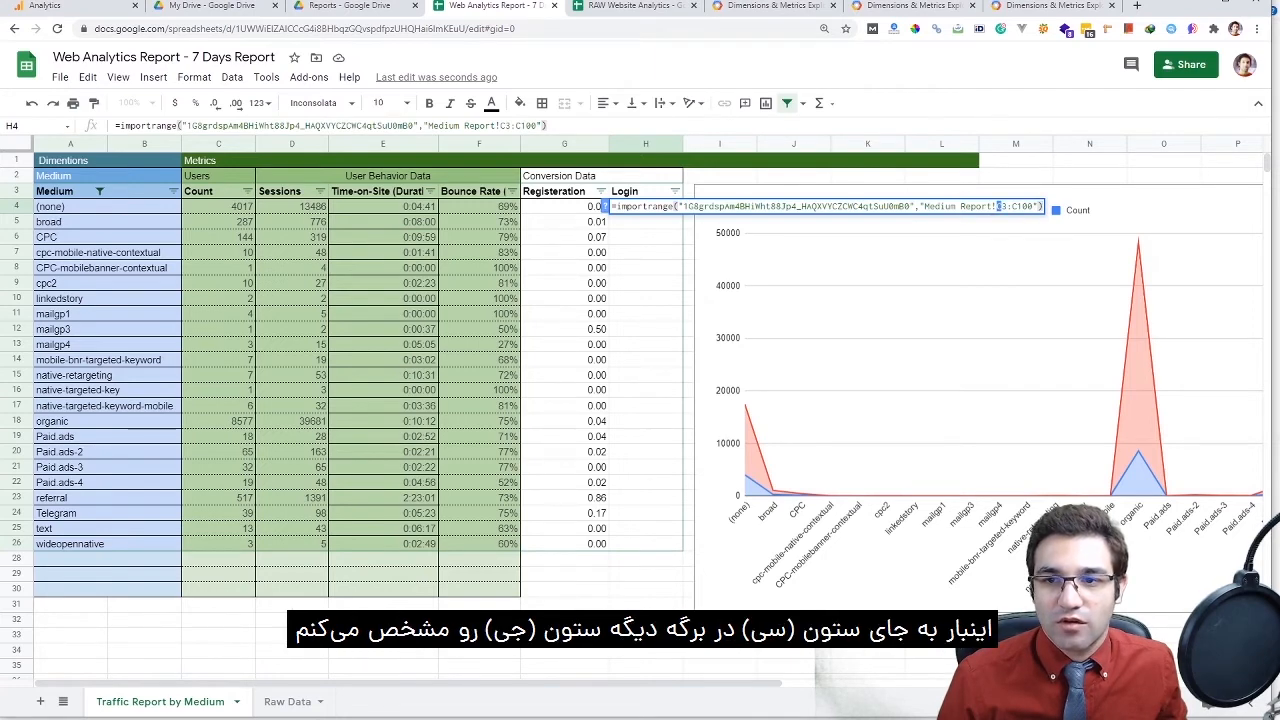
key("ctrl+Tab")
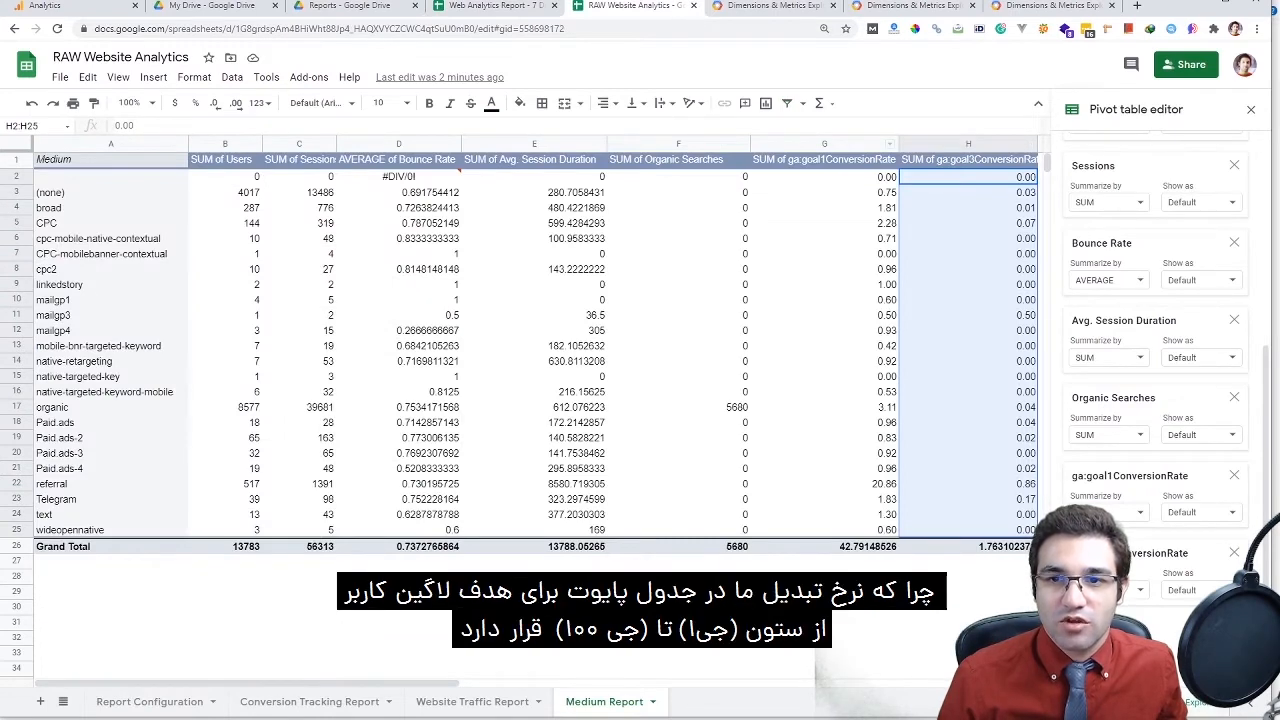
key("ctrl+shift+Tab")
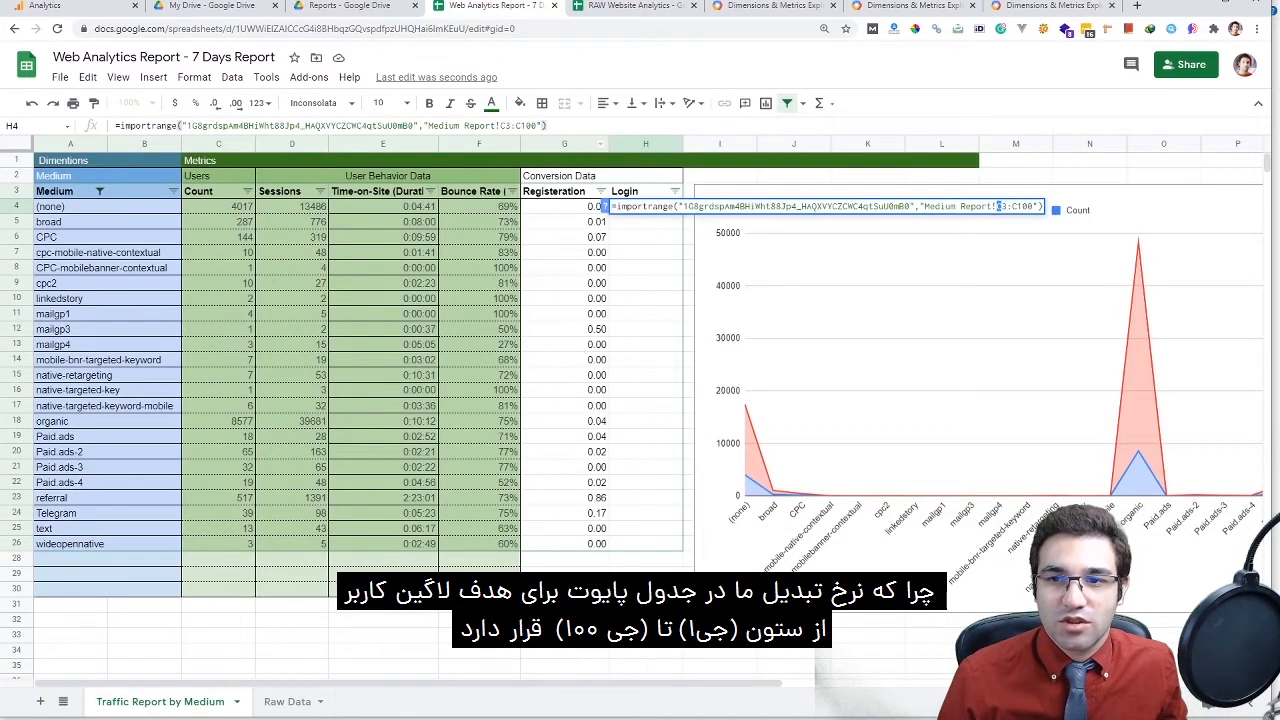
type("G")
key("Right")
key("Right")
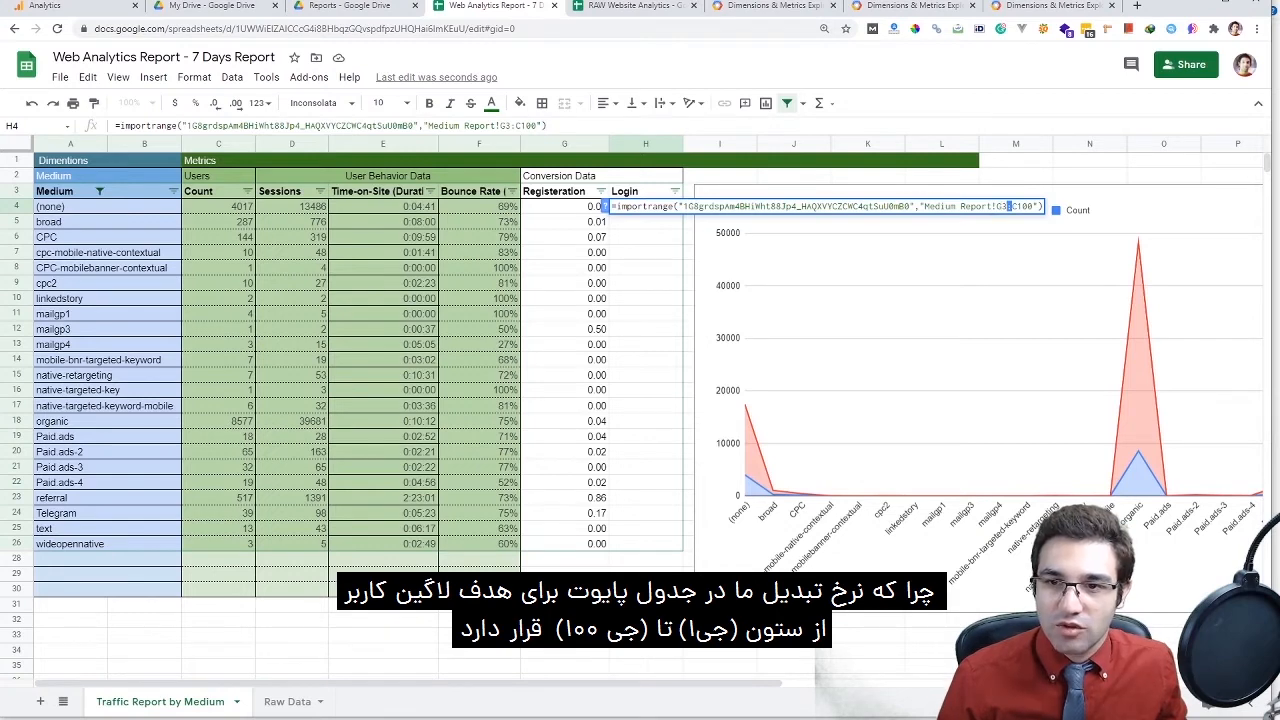
key("Right")
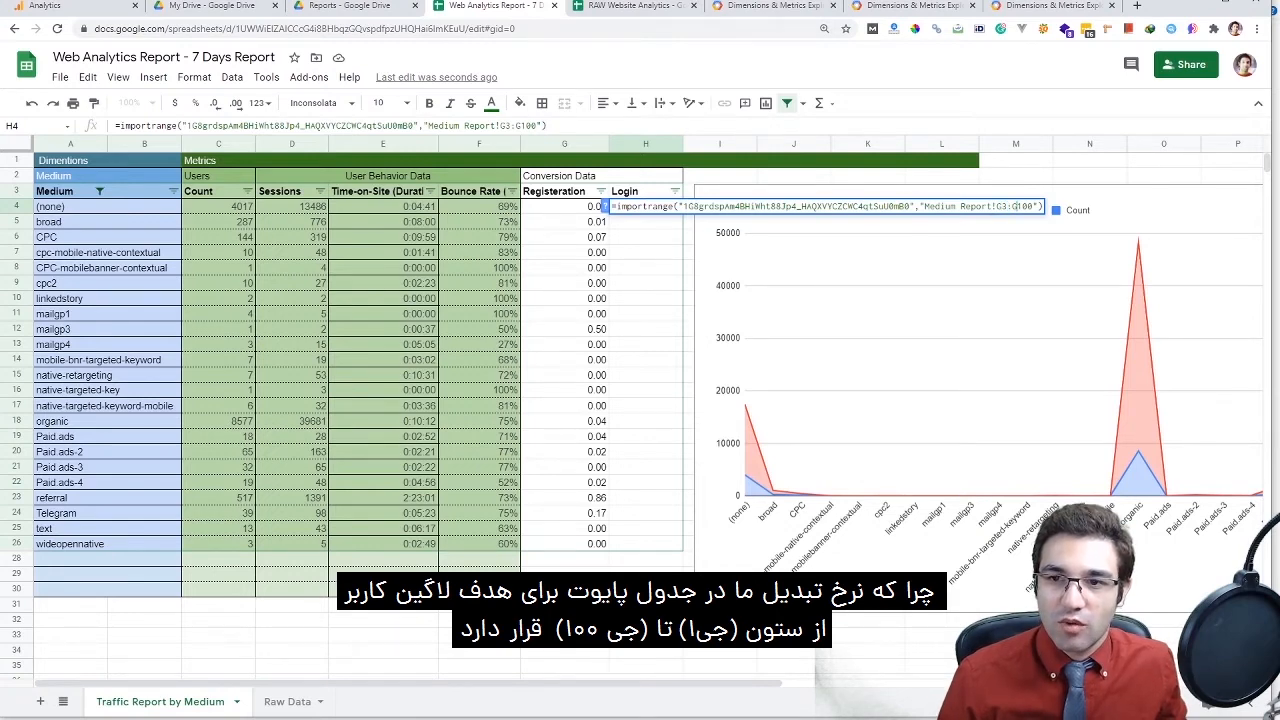
key("Return")
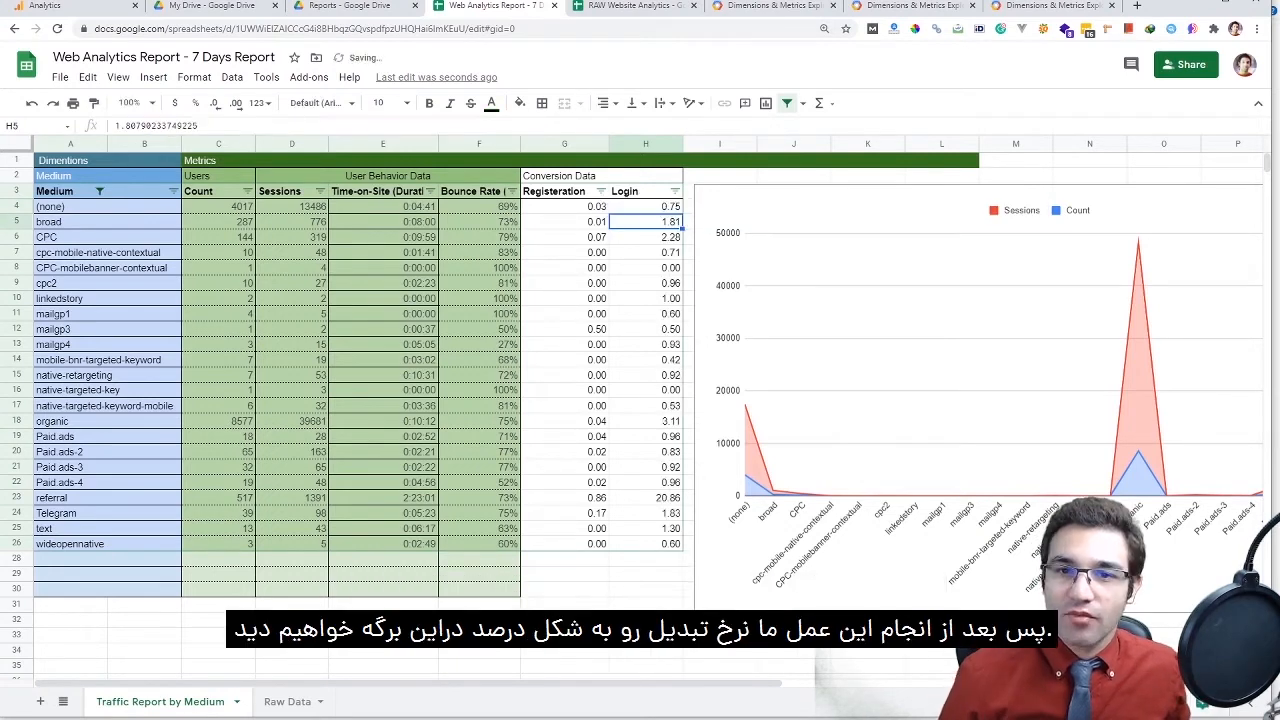
key("Up")
key("shift+Down")
key("shift+Down")
key("shift+Down")
key("shift+Down")
key("shift+Down")
key("shift+Down")
key("shift+Down")
key("shift+Down")
key("shift+Down")
key("shift+Down")
key("shift+Down")
key("shift+Down")
key("shift+Down")
key("shift+Down")
key("shift+Down")
key("shift+Down")
key("shift+Down")
key("shift+Down")
key("shift+Down")
key("shift+Down")
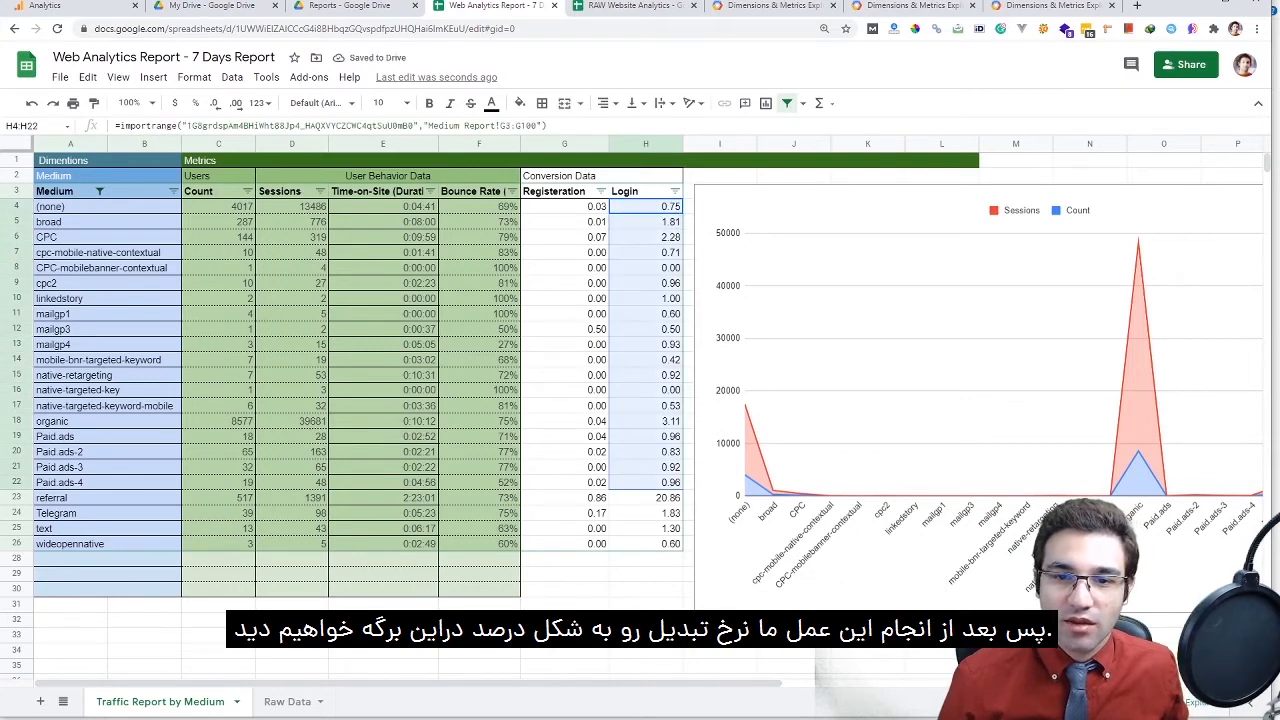
left_click_drag(564, 206, 564, 543)
Review the G4 and H4 formulas, then set the goal1 and goal3 conversion rates to summarize by AVERAGE
left_click(645, 543)
left_click(564, 206)
left_click(598, 221)
left_click(668, 207)
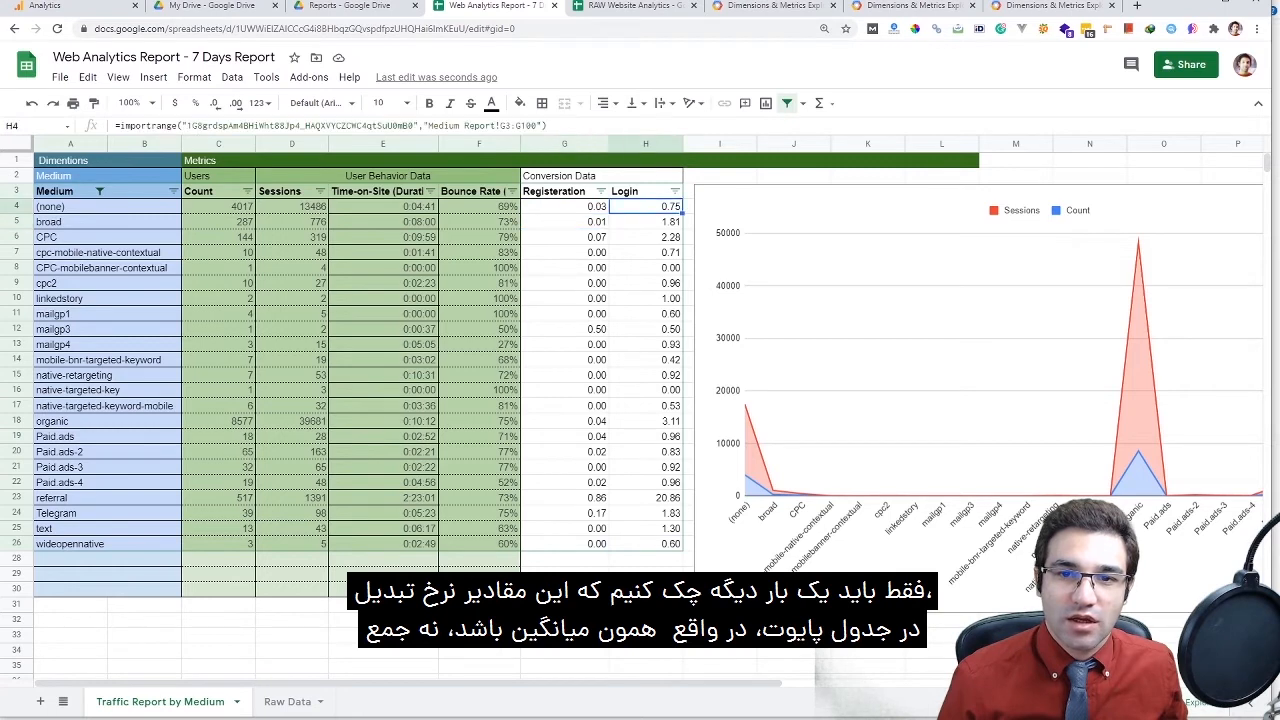
left_click(350, 6)
left_click(630, 6)
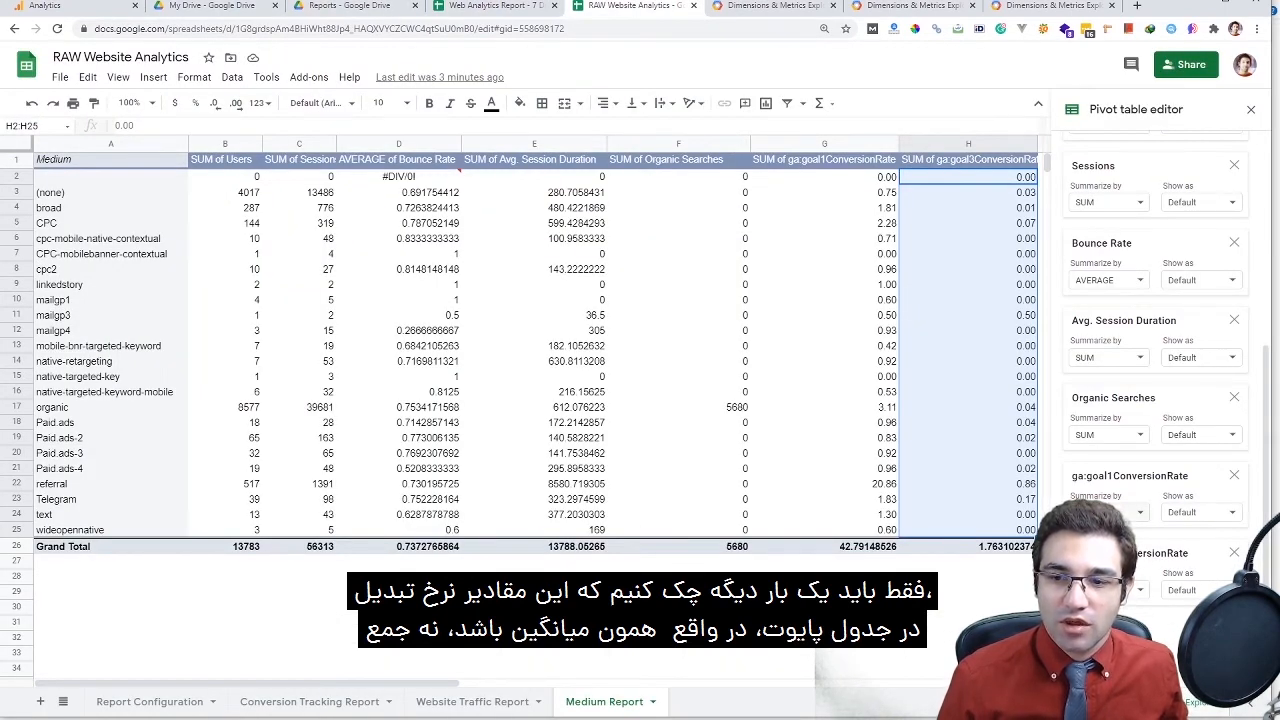
left_click(1106, 202)
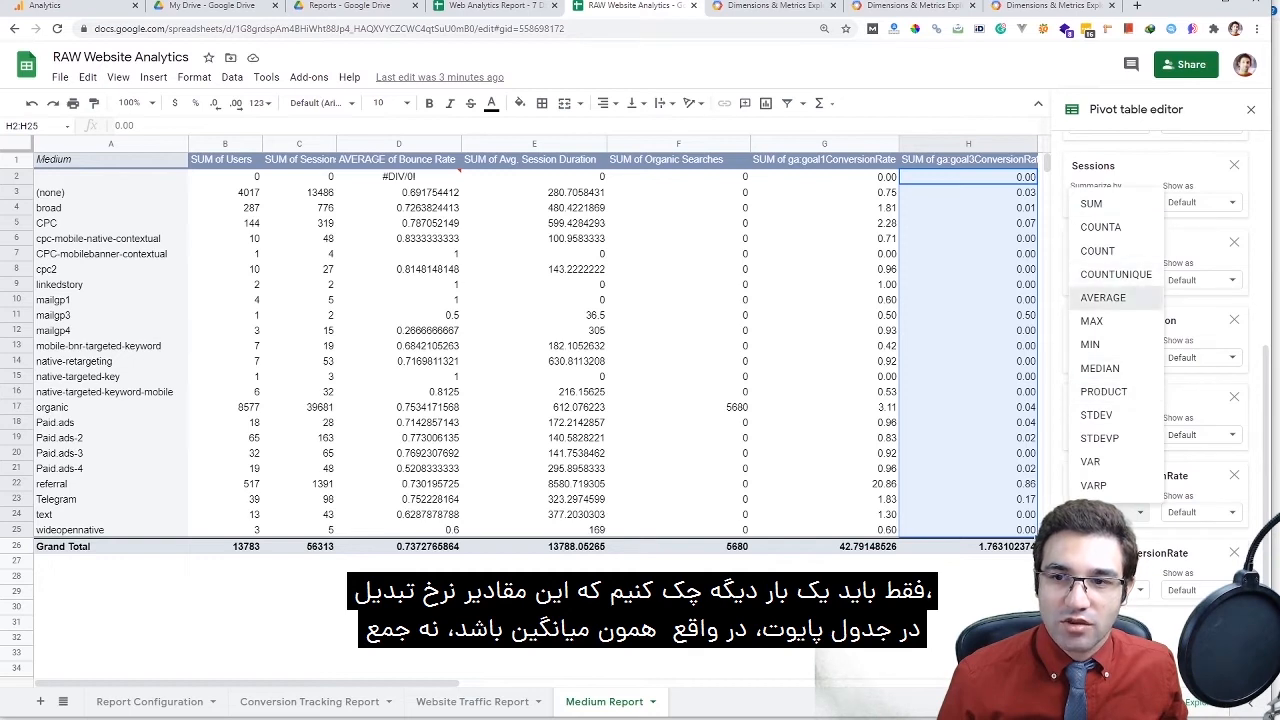
left_click(1115, 297)
left_click(1108, 590)
left_click(1115, 375)
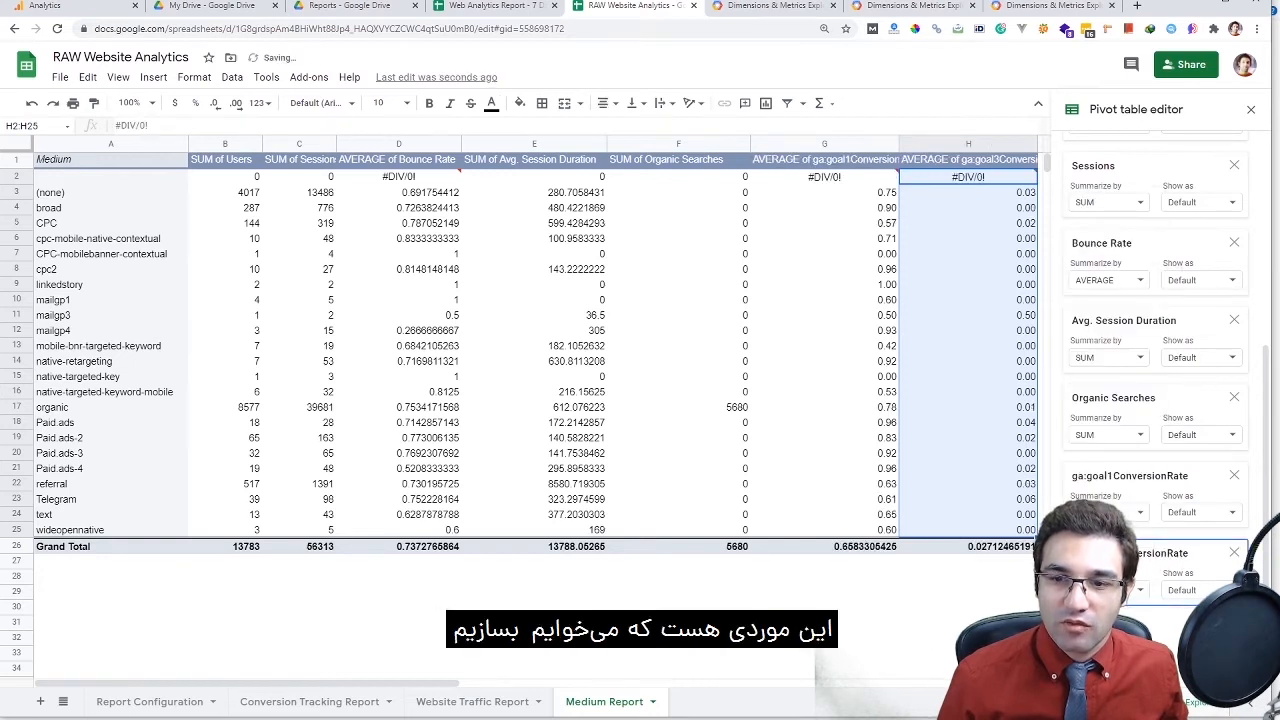
Verify the averaged goal1 and goal3 rates and the updated Registration and Login columns
left_click(824, 192)
left_click_drag(968, 192, 968, 529)
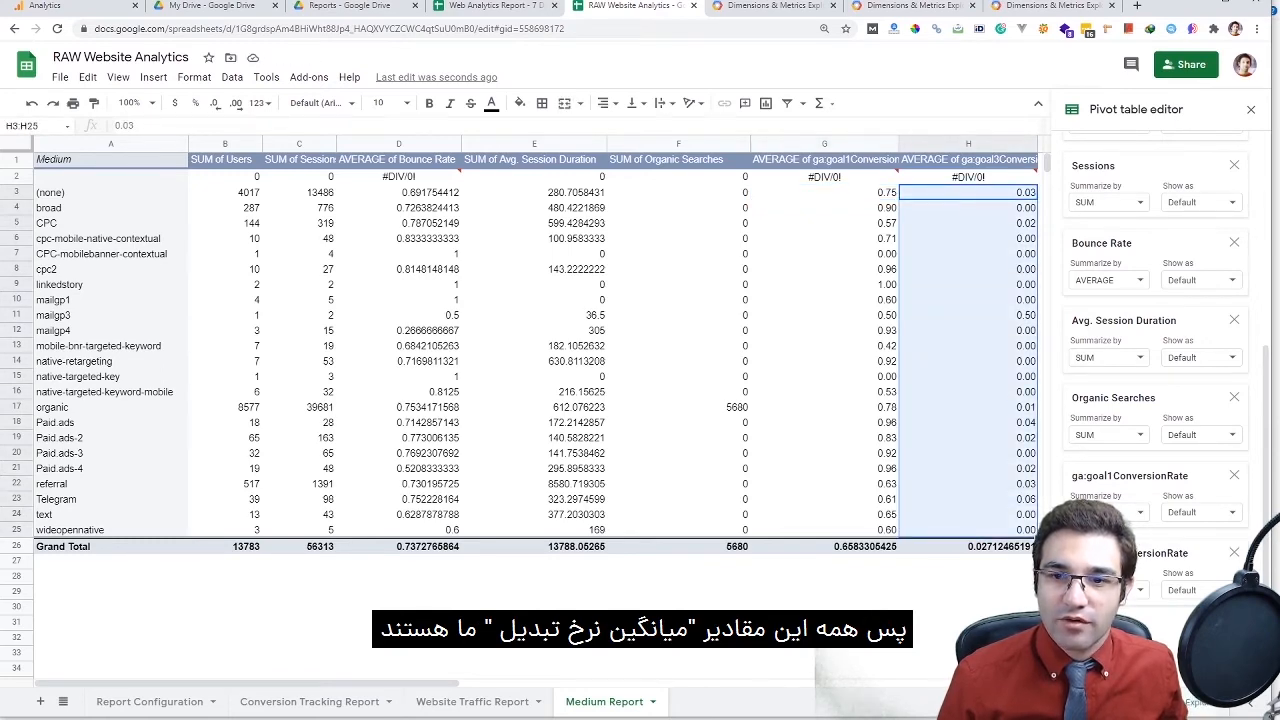
left_click_drag(824, 192, 824, 376)
left_click_drag(645, 206, 645, 543)
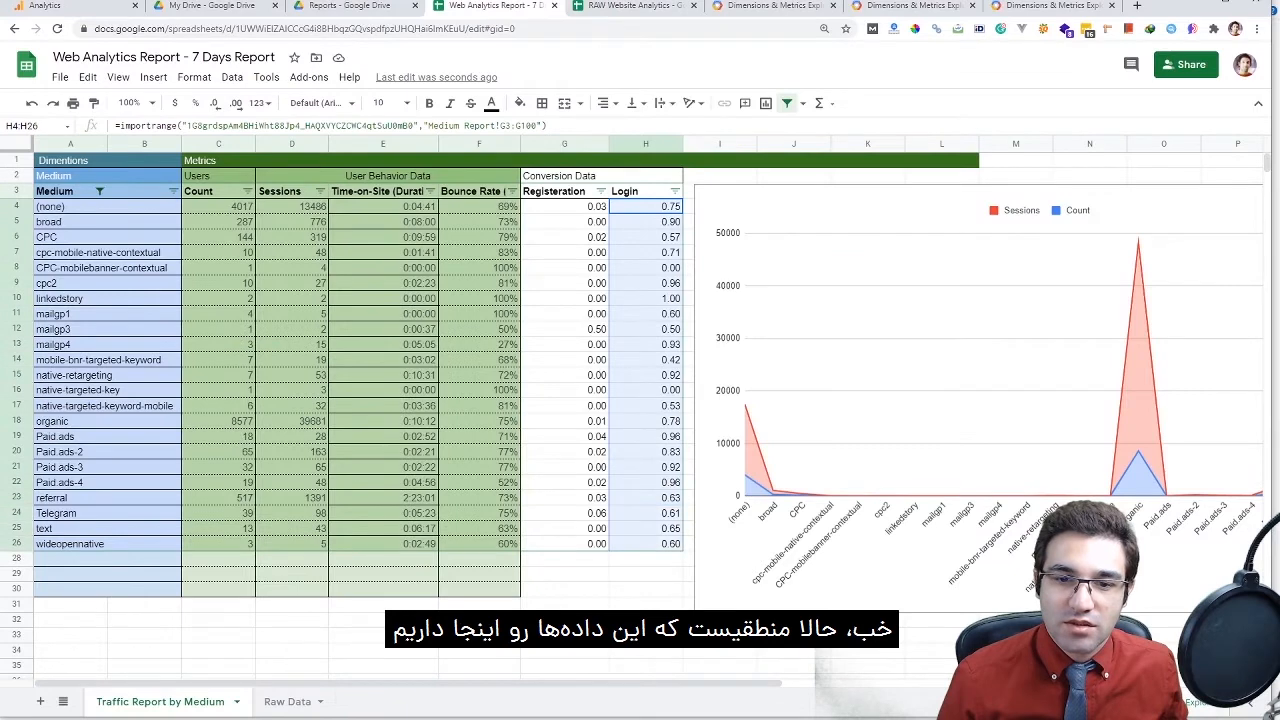
left_click_drag(564, 543, 564, 206)
left_click_drag(645, 206, 564, 588)
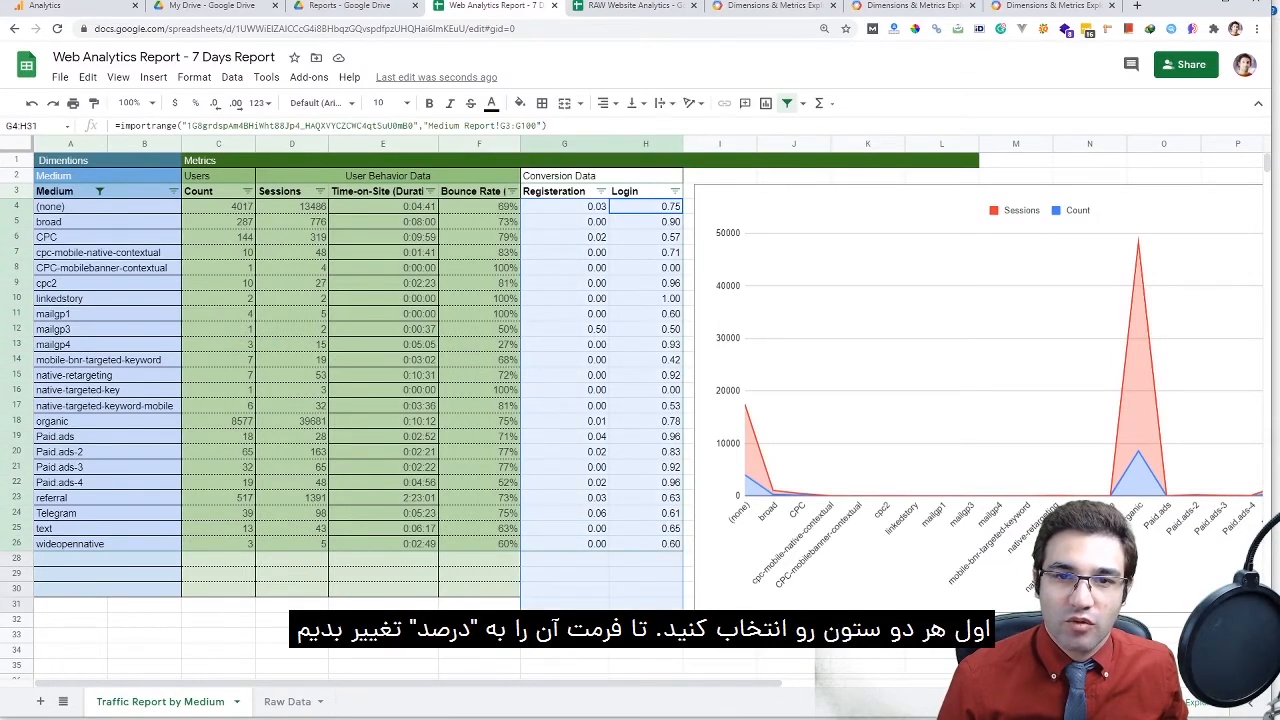
Format columns G and H as percentages, then review the Registration and Login values
key("ctrl+space")
left_click(195, 103)
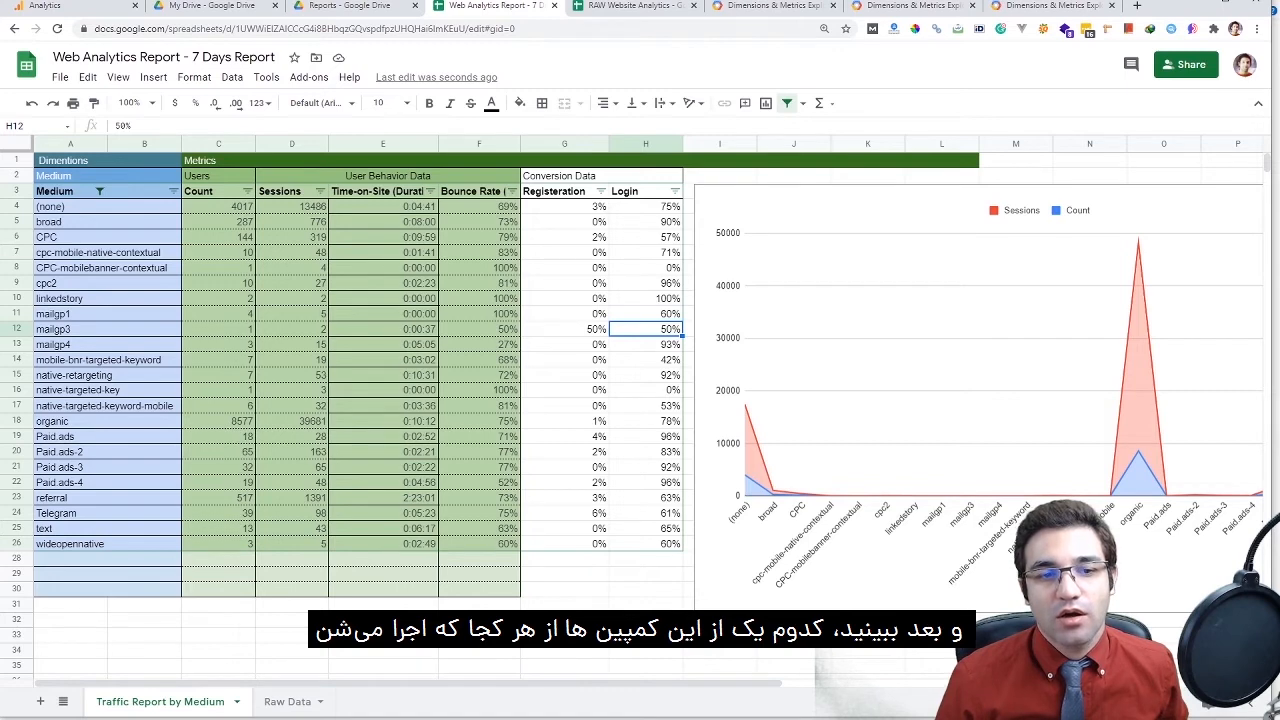
left_click_drag(564, 206, 564, 543)
left_click_drag(645, 206, 645, 543)
left_click_drag(564, 206, 564, 543)
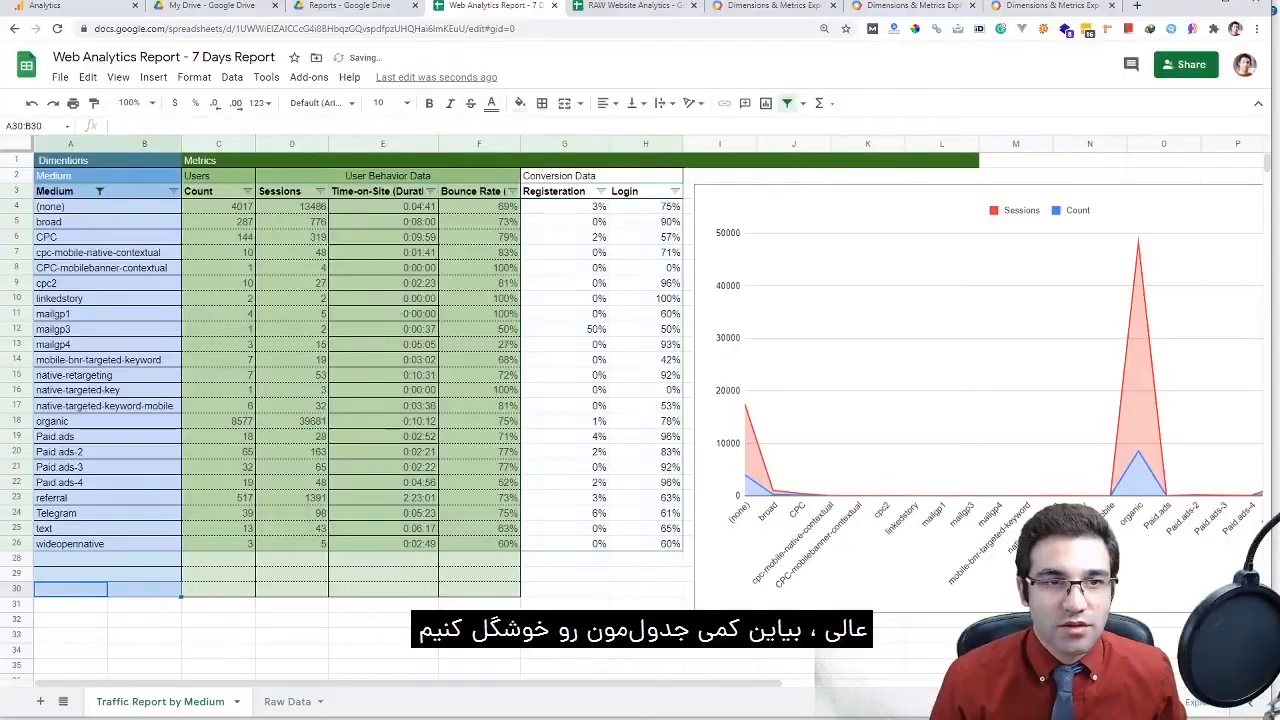
Extend the Is empty and Is not empty conditional format rules to cover G4:H30 alongside A4:B30
left_click(645, 221)
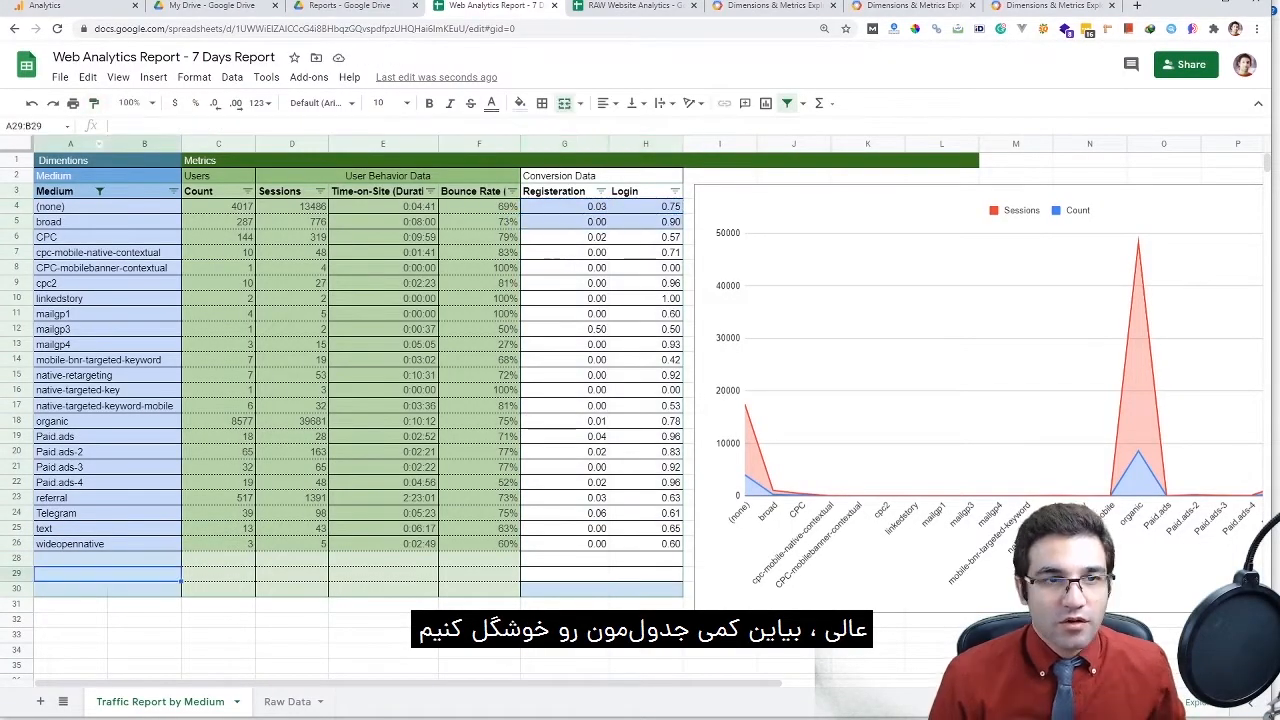
left_click_drag(564, 206, 645, 588)
left_click(194, 77)
left_click(250, 310)
left_click(1150, 165)
left_click(1178, 217)
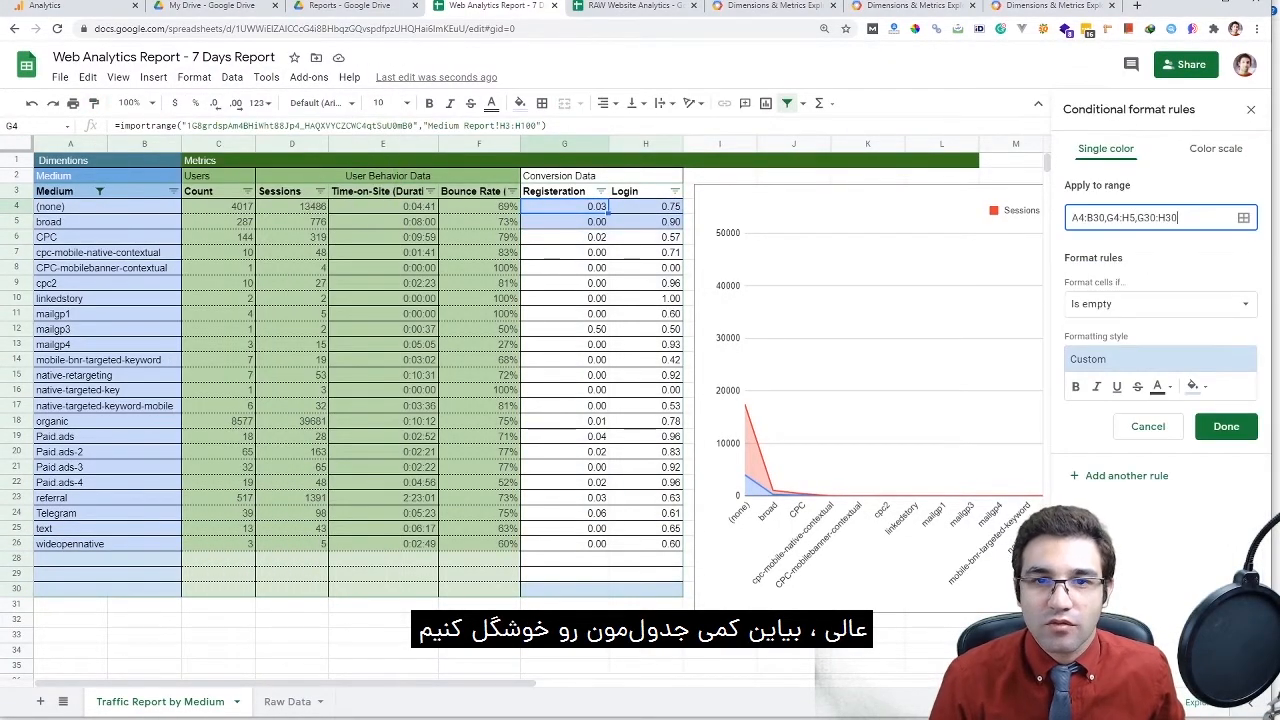
double_click(1129, 217)
type("H30")
key("Return")
left_click(1150, 215)
type("A4:B30,G4:H30")
key("Return")
left_click(720, 666)
left_click(70, 206)
Colour the Conversion Data, Registration and Login headers blue with white text
left_click(600, 176)
left_click(519, 103)
left_click(644, 171)
left_click(491, 103)
left_click(651, 154)
left_click_drag(564, 191, 645, 191)
left_click(519, 103)
left_click(644, 263)
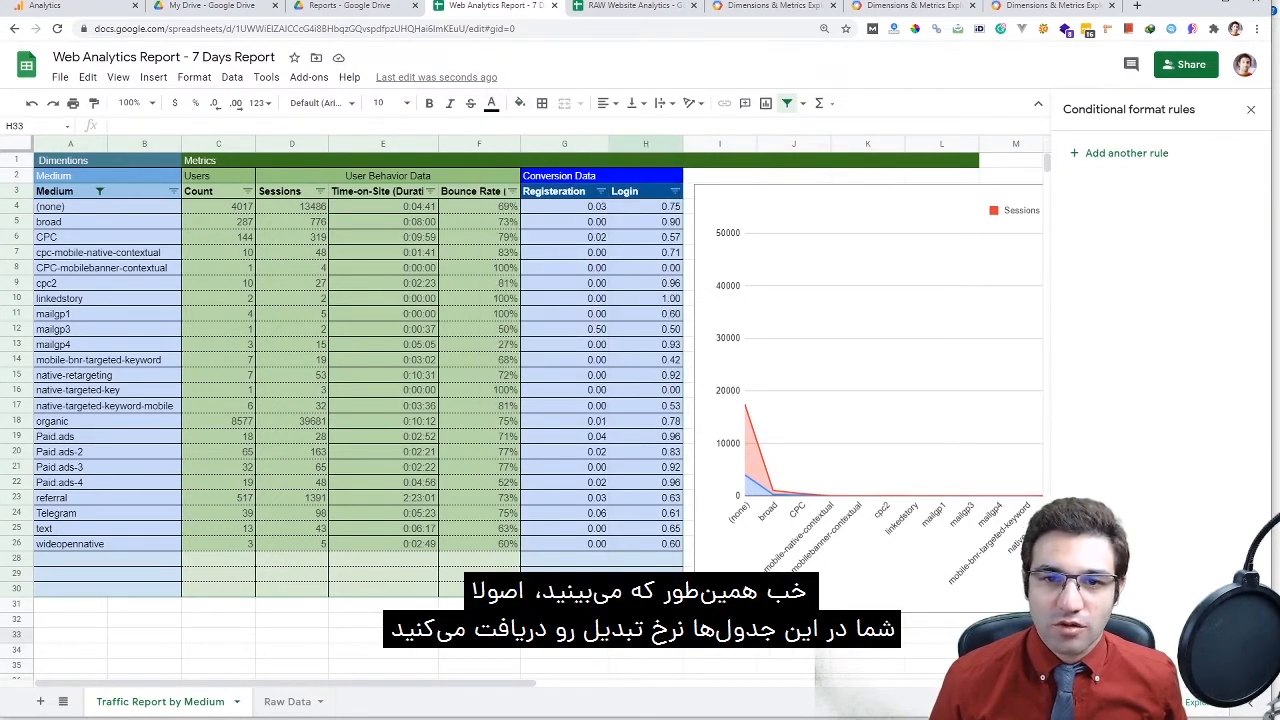
Show columns G:H as whole-number percentages and move the Sessions and Count chart beside the table
key("ctrl+plus")
scroll(506, 420, "down", 1)
scroll(506, 420, "up", 1)
left_click(641, 229)
left_click_drag(641, 229, 734, 472)
left_click(641, 158)
left_click(734, 158, "shift")
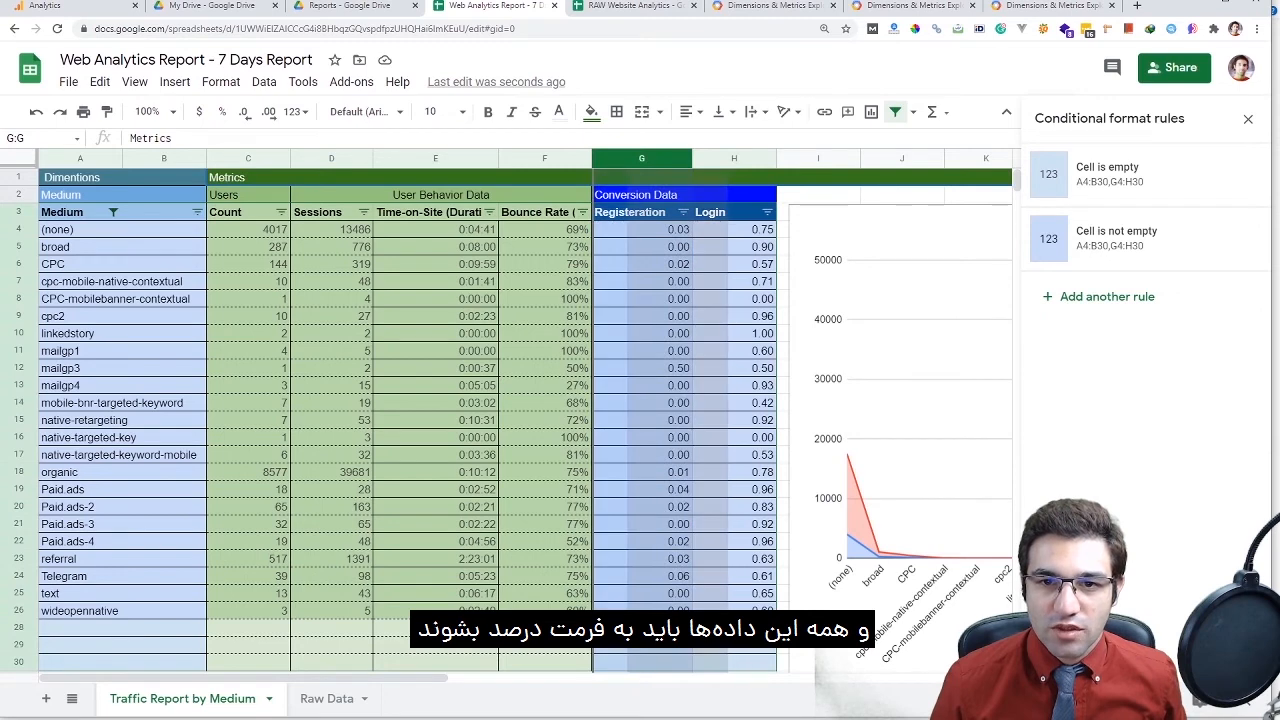
left_click(222, 111)
left_click(243, 111)
left_click(243, 111)
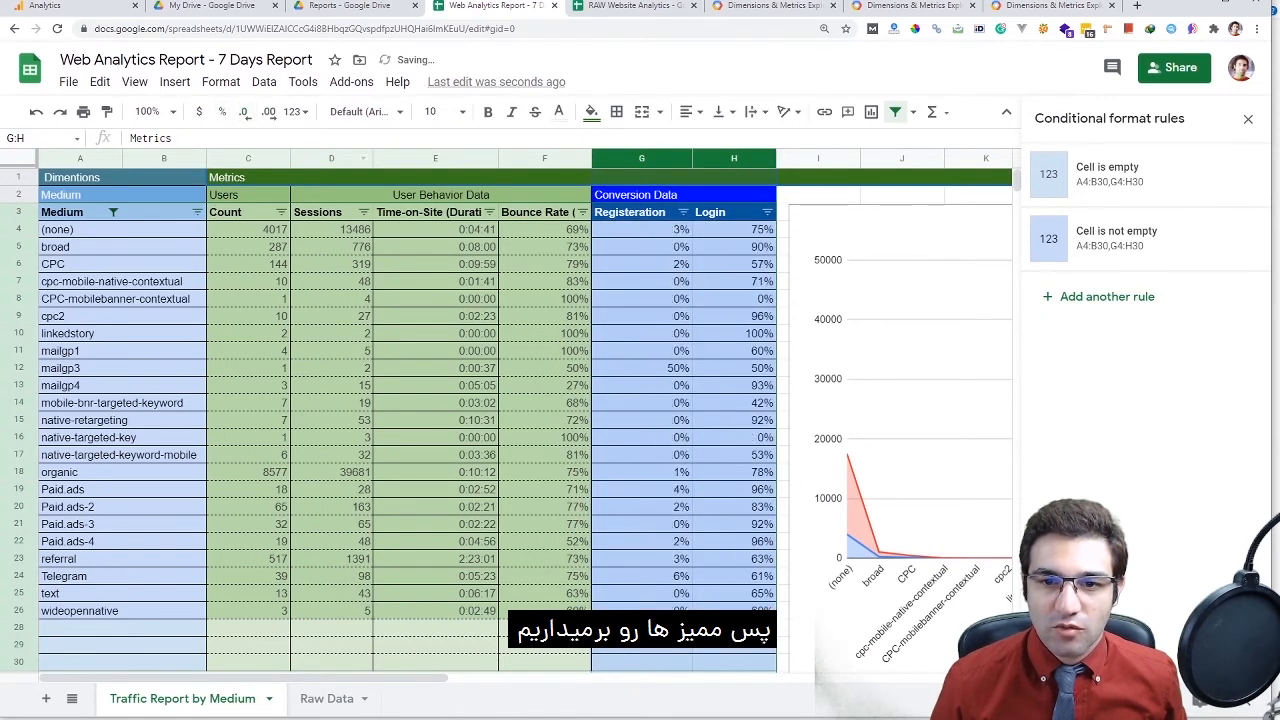
left_click(660, 368)
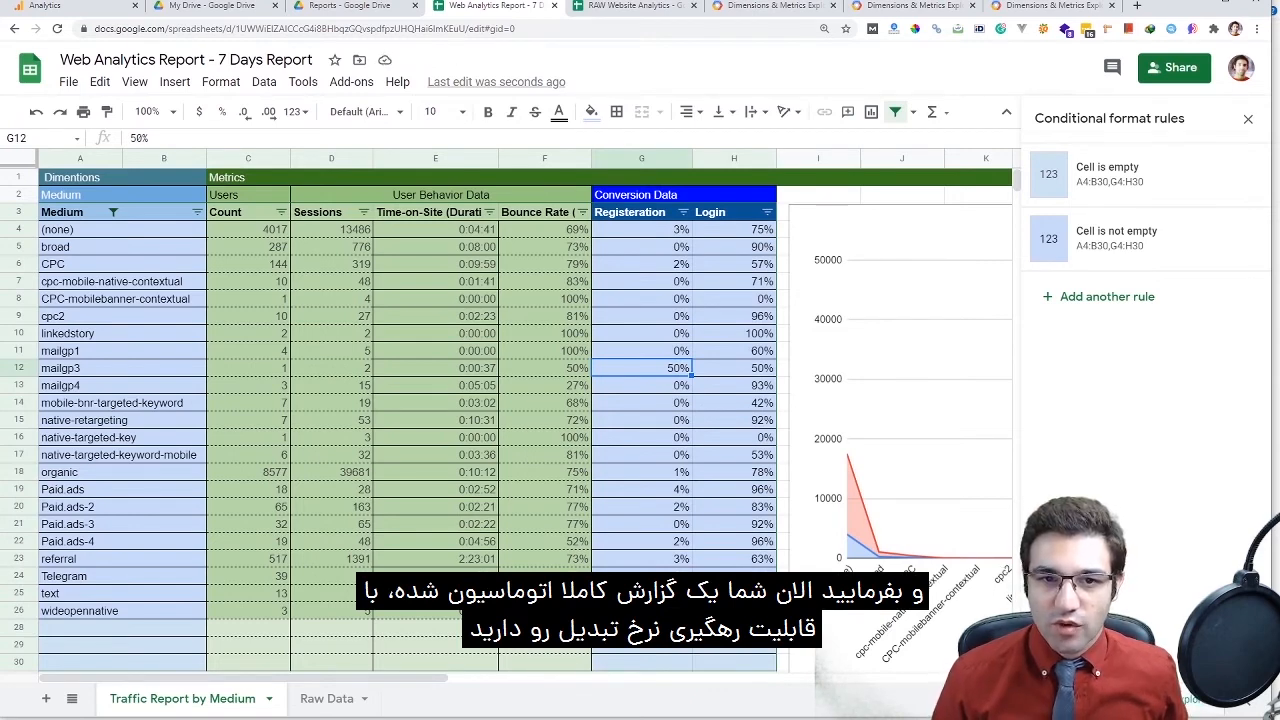
left_click_drag(331, 229, 544, 229)
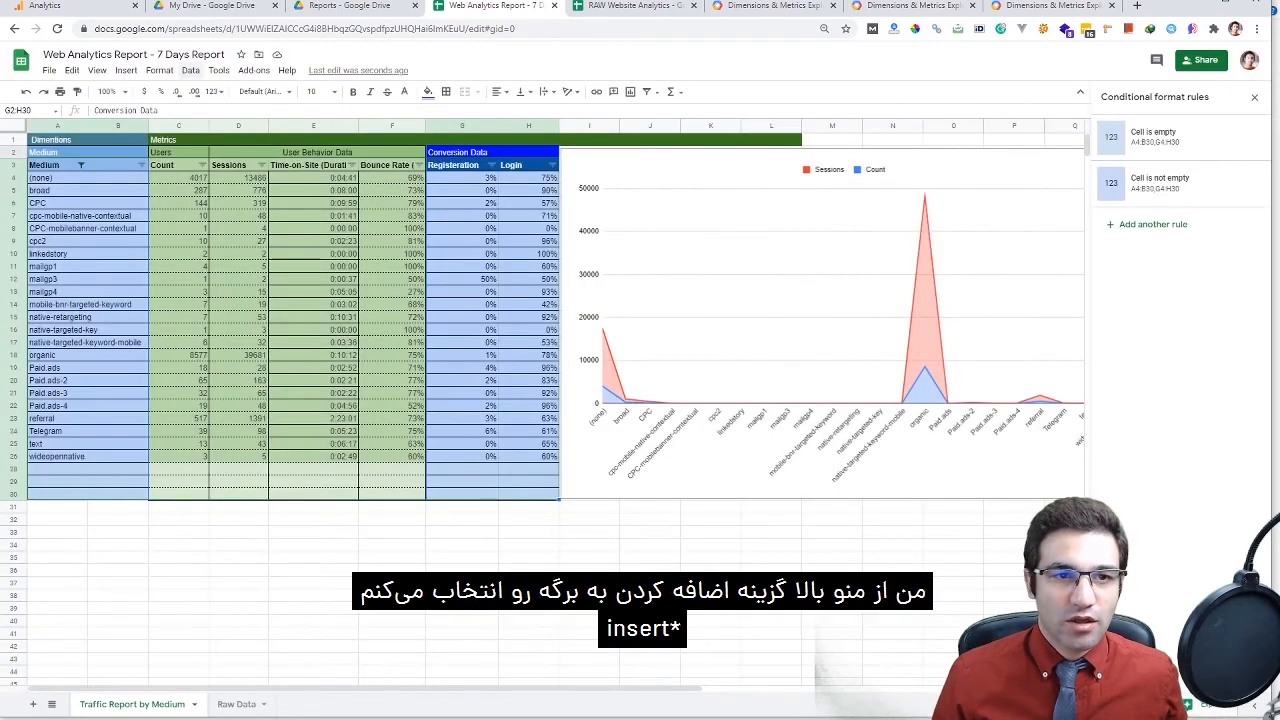
Insert a chart of the conversion data and change it to an area chart of Registration and Login
left_click(126, 71)
left_click(145, 238)
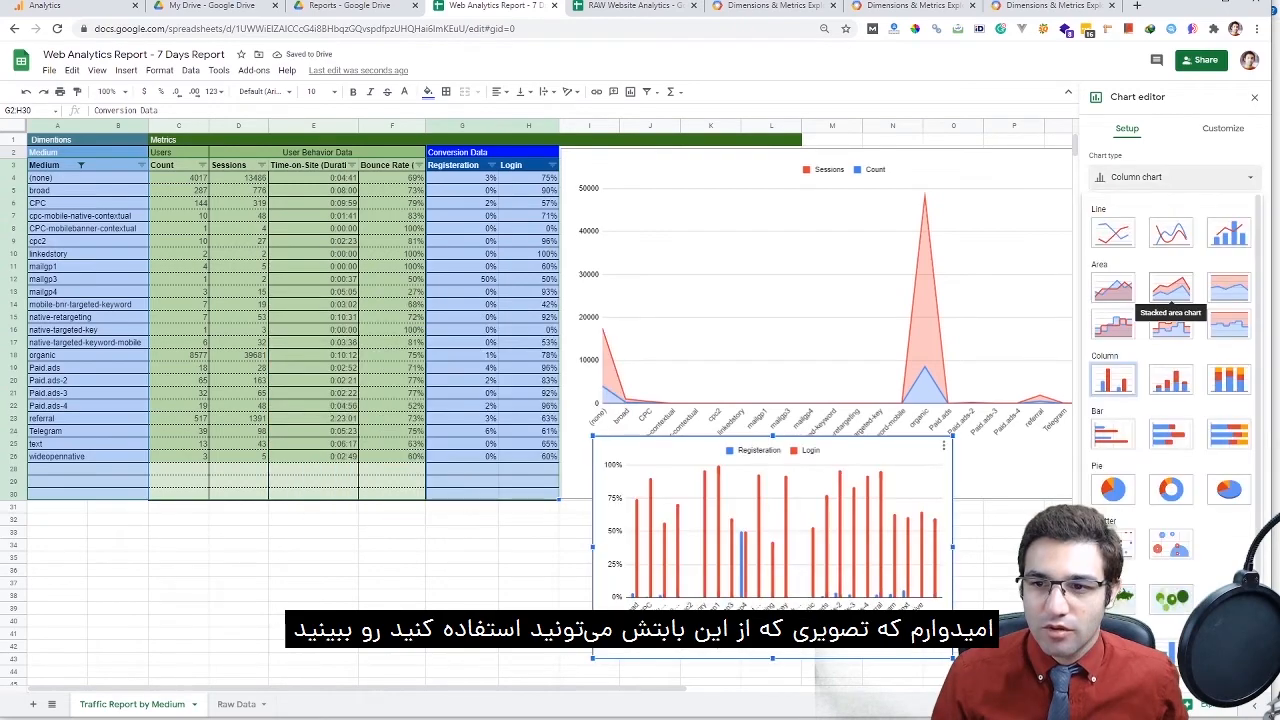
left_click(1145, 300)
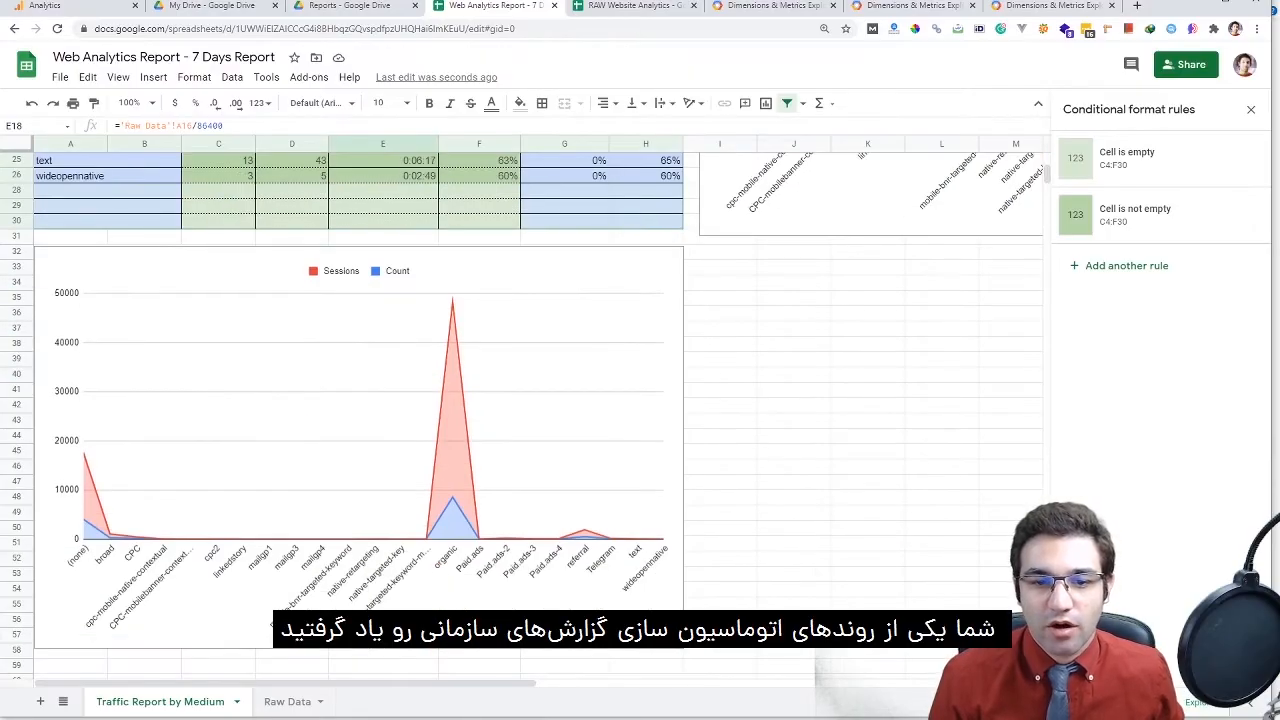
scroll(520, 400, "up", 5)
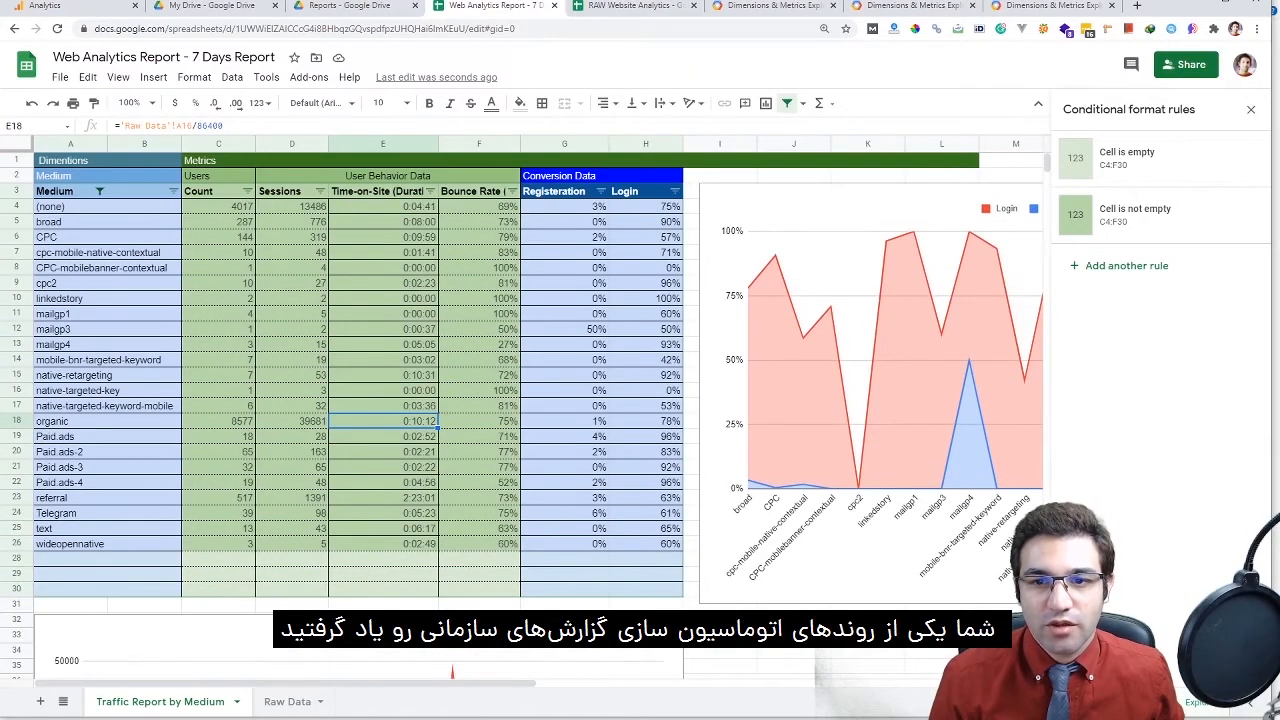
scroll(520, 400, "right", 6)
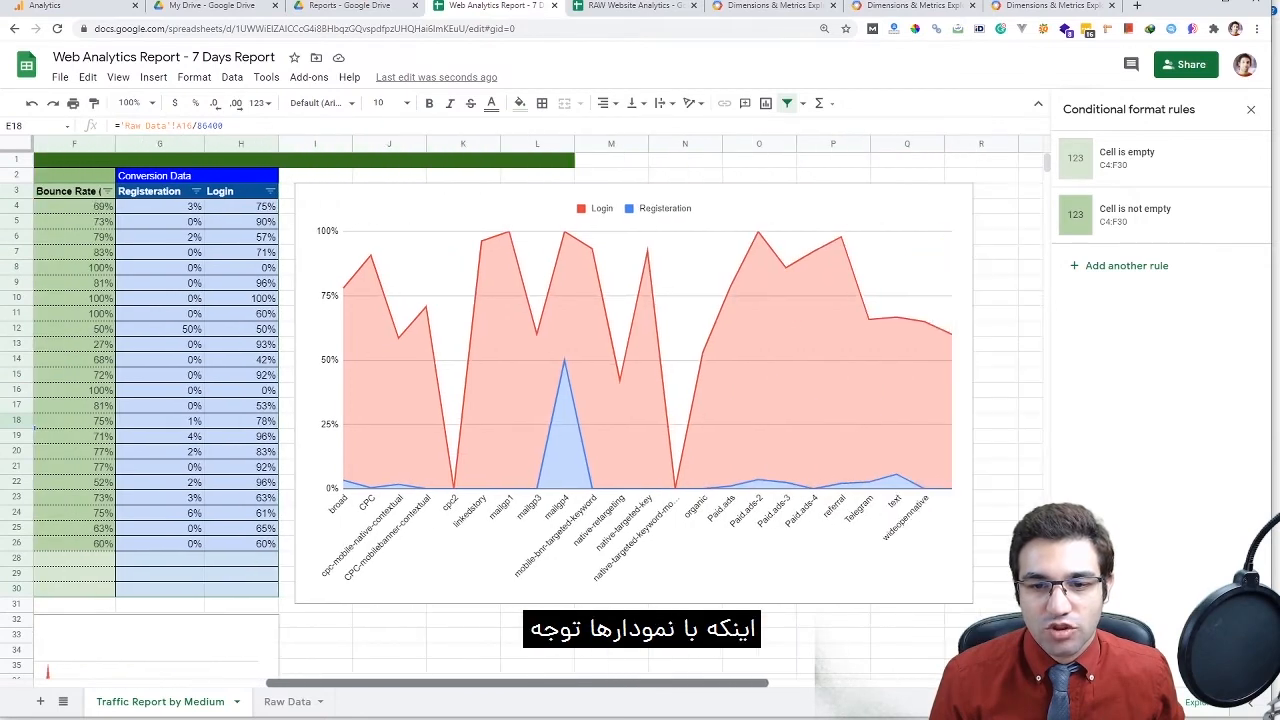
scroll(520, 400, "left", 5)
scroll(520, 400, "right", 6)
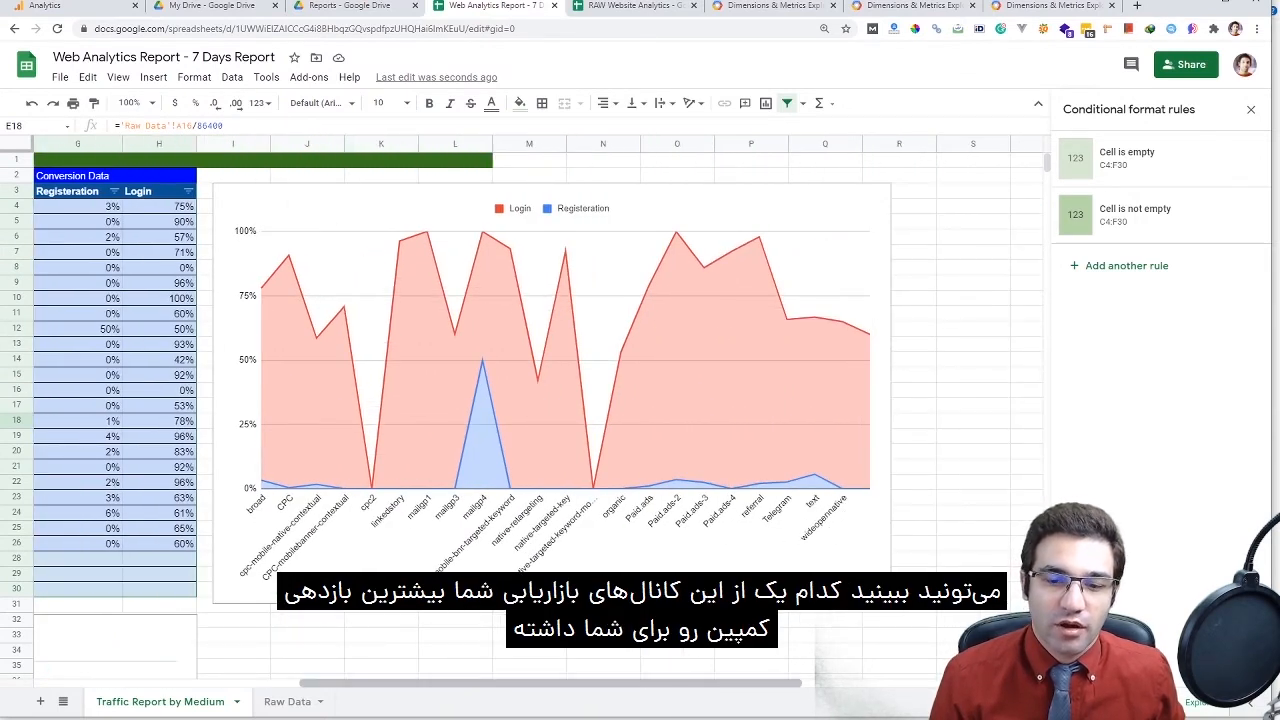
scroll(520, 400, "left", 6)
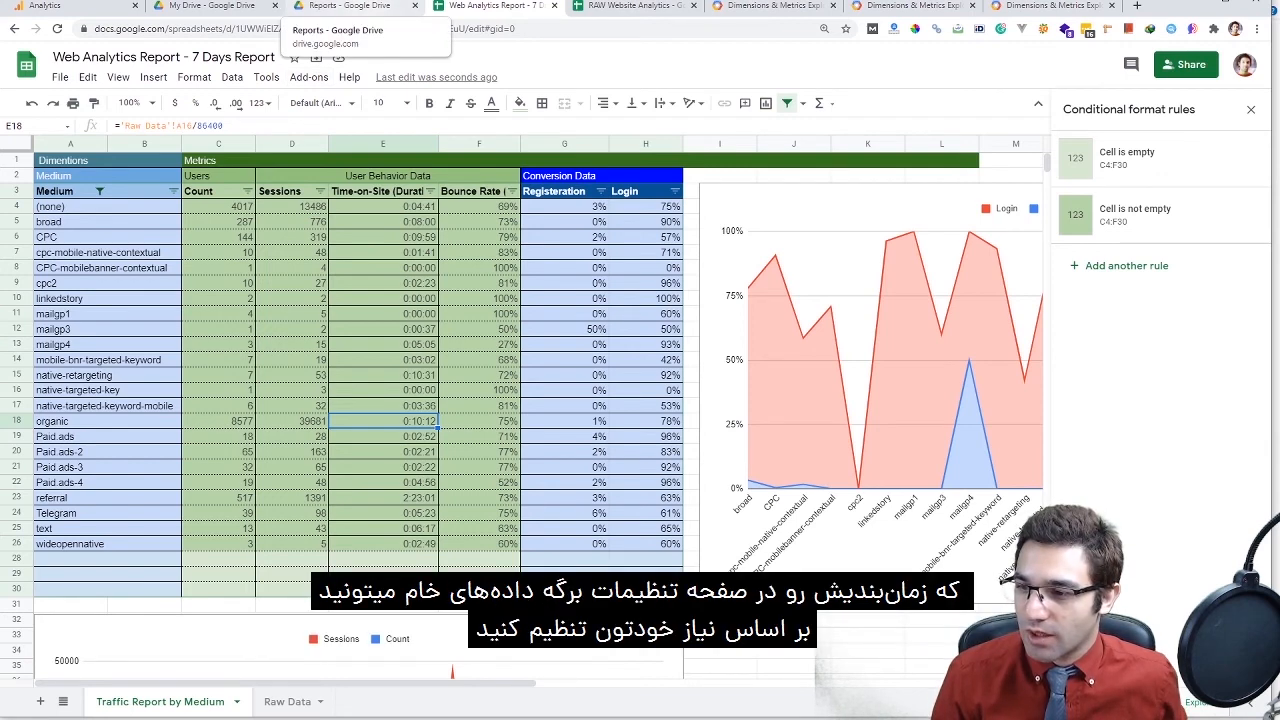
In RAW Website Analytics, review the Start Date unchanged and go to the Conversion Tracking Report sheet
left_click(628, 6)
double_click(210, 222)
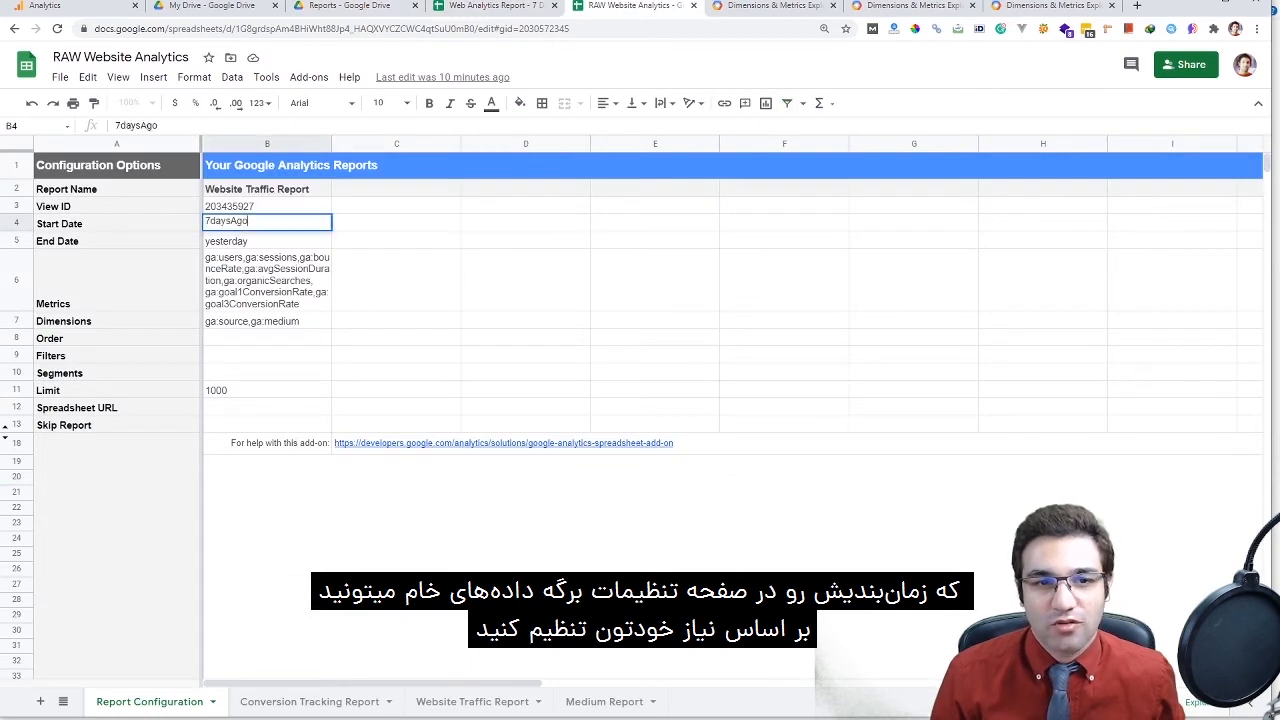
key("shift+Left")
key("Escape")
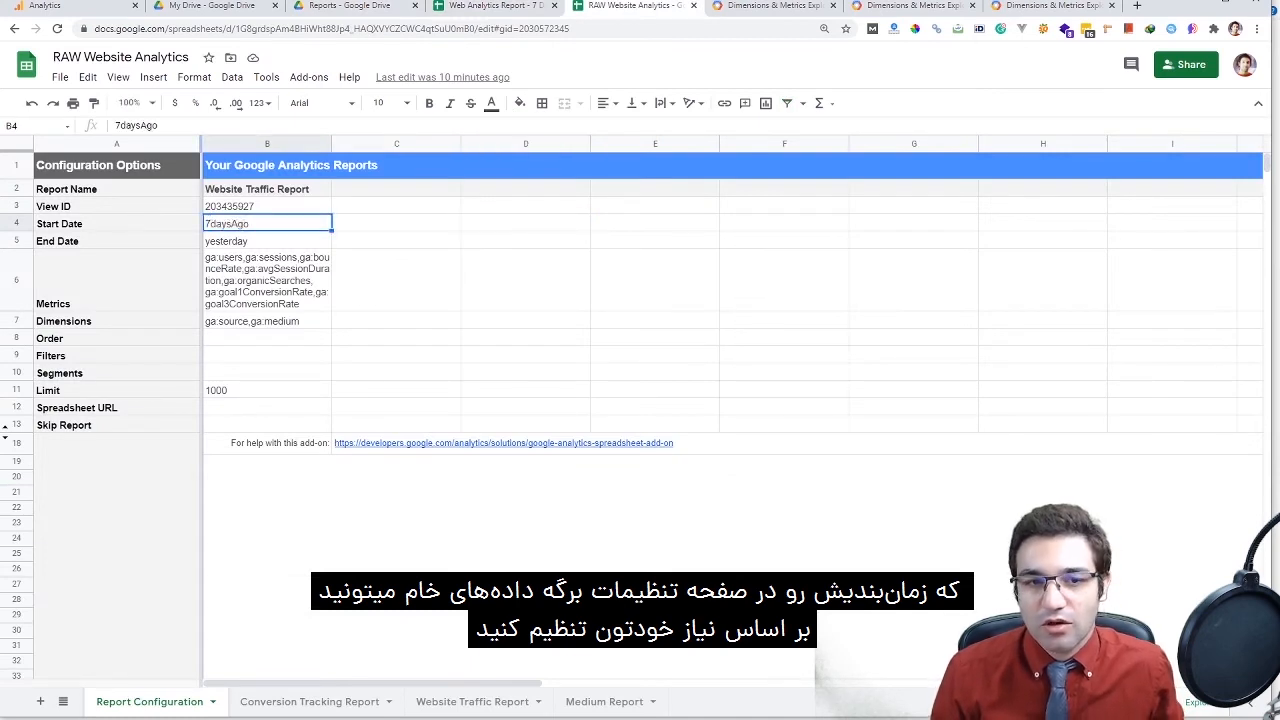
left_click(396, 240)
key("alt+Down")
key("alt+Down")
key("alt+Up")
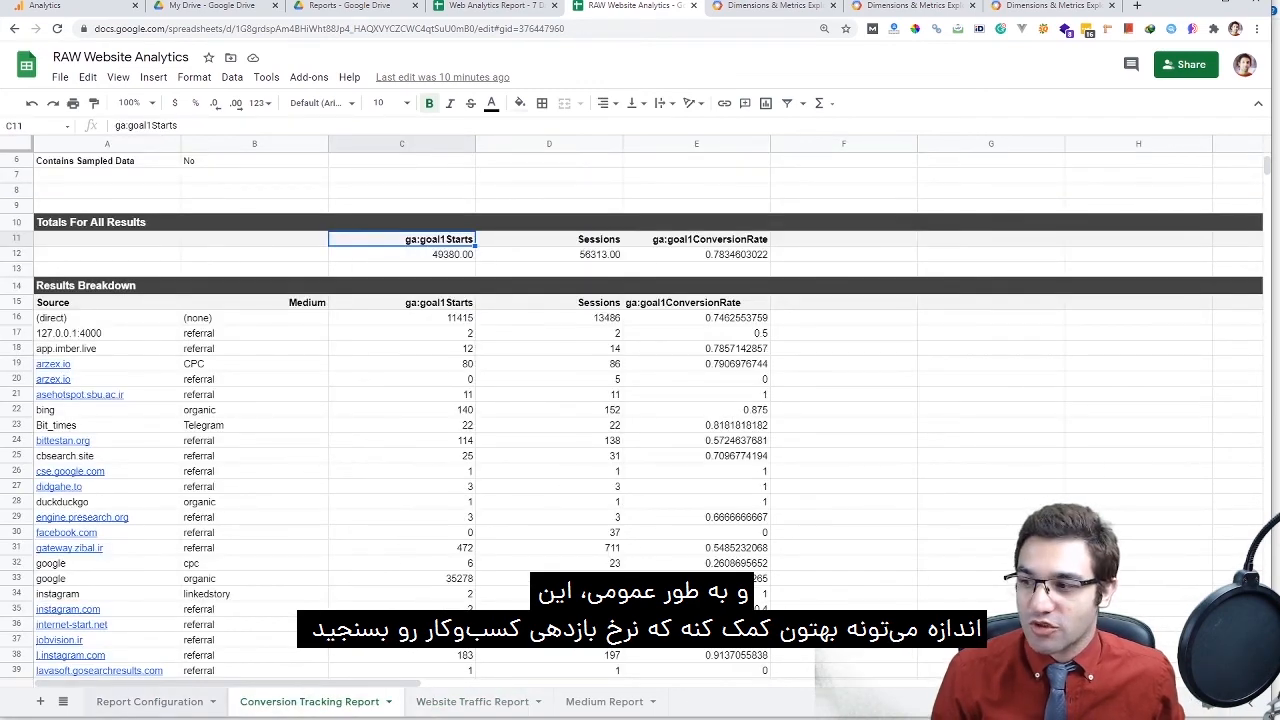